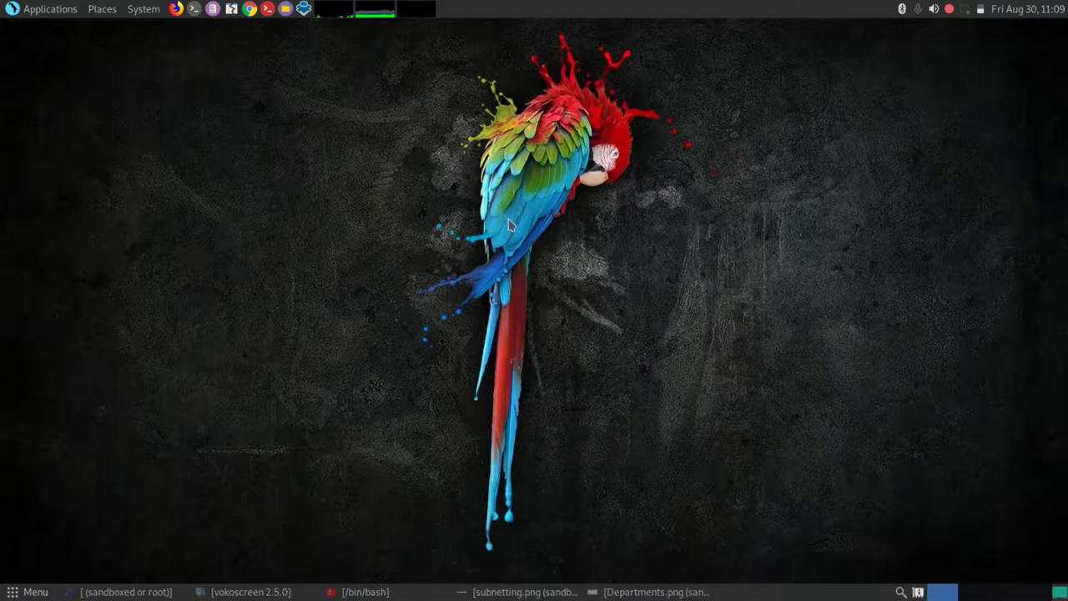
# Step: Restore the Departments.png office floor plan in the image viewer from the taskbar
pyautogui.click(304, 173)
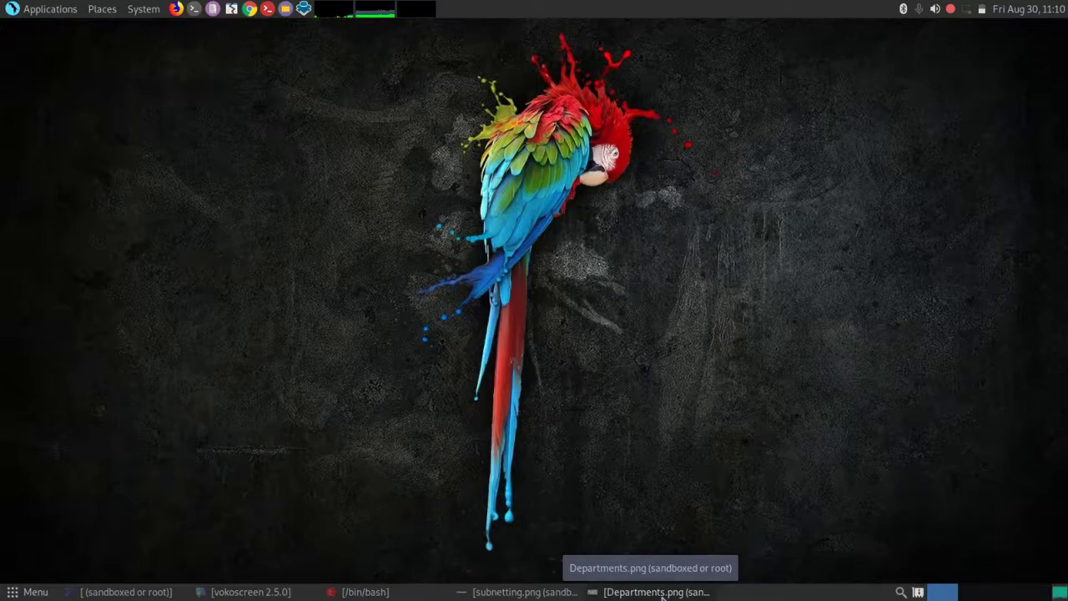
pyautogui.click(661, 594)
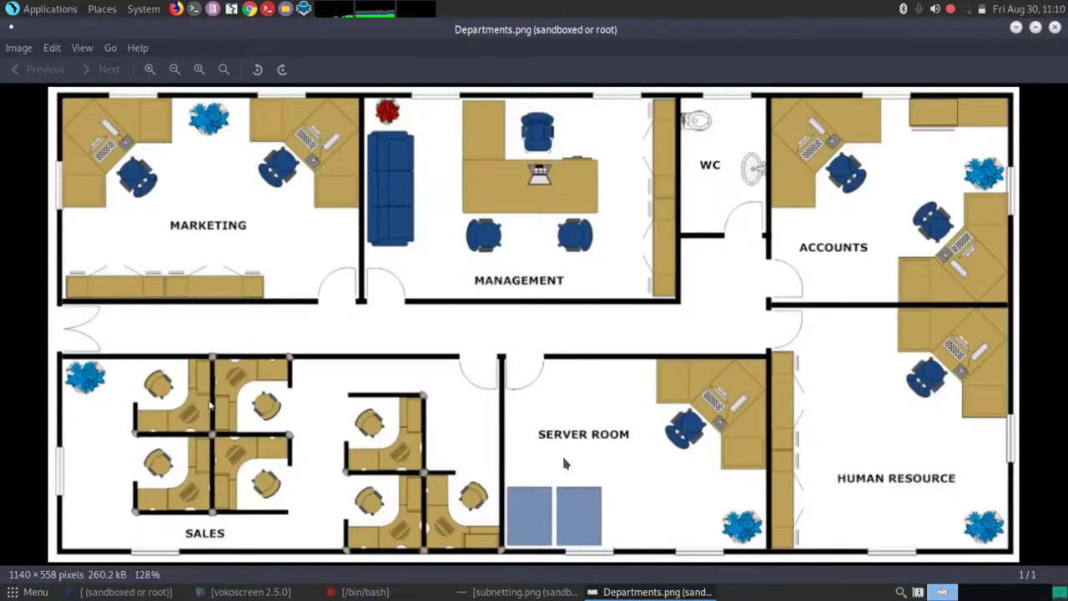
pyautogui.click(189, 538)
pyautogui.click(505, 322)
pyautogui.click(227, 219)
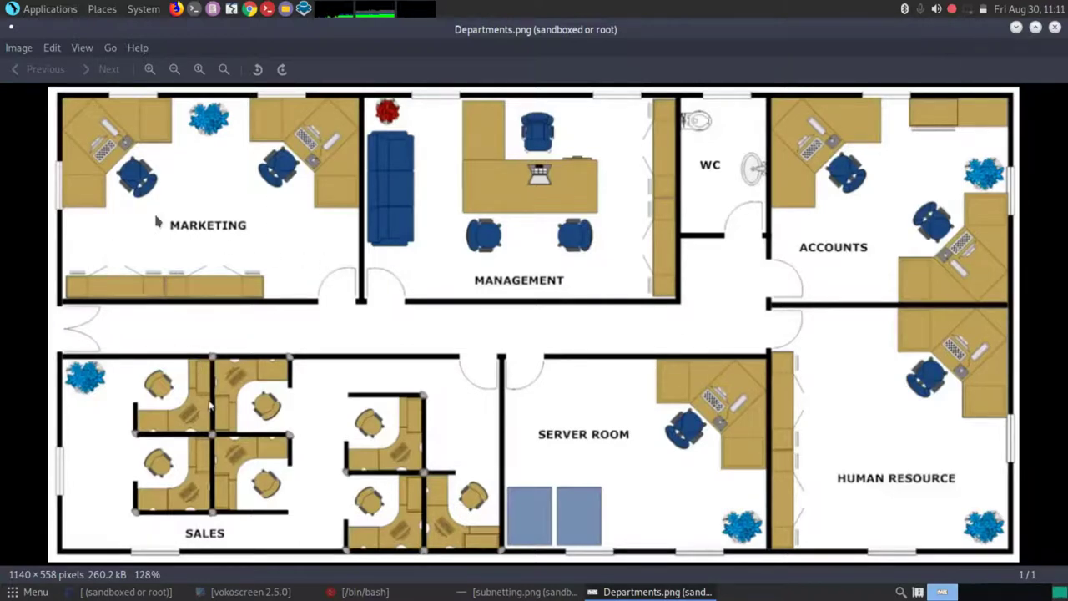
pyautogui.click(216, 212)
pyautogui.click(563, 268)
pyautogui.click(1017, 28)
# Step: Bring the notes terminal forward and highlight its list of per-switch settings
pyautogui.click(393, 592)
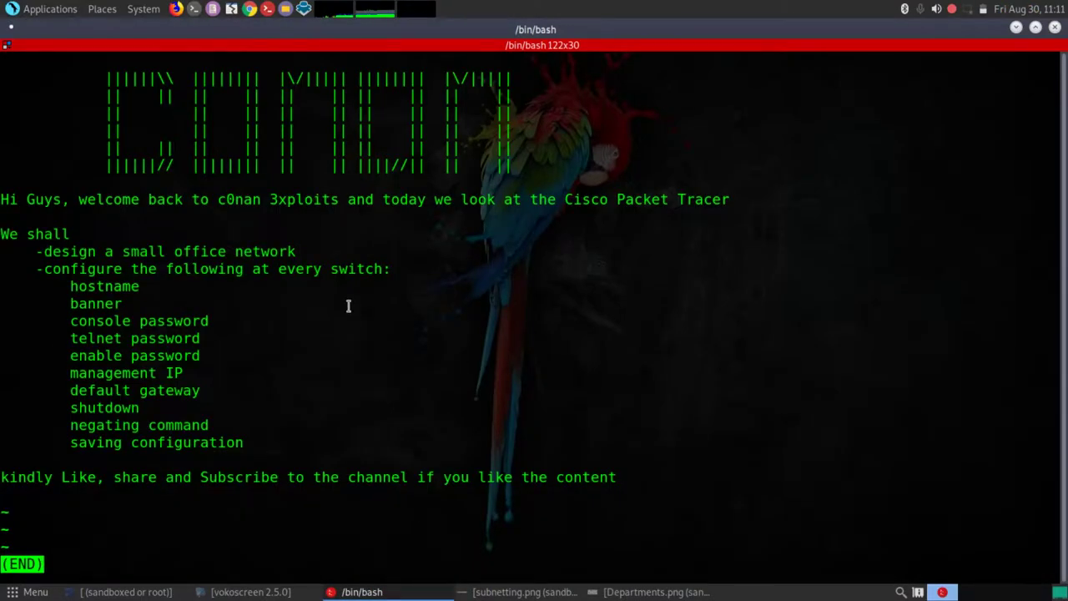
pyautogui.moveTo(242, 442); pyautogui.dragTo(1, 235)
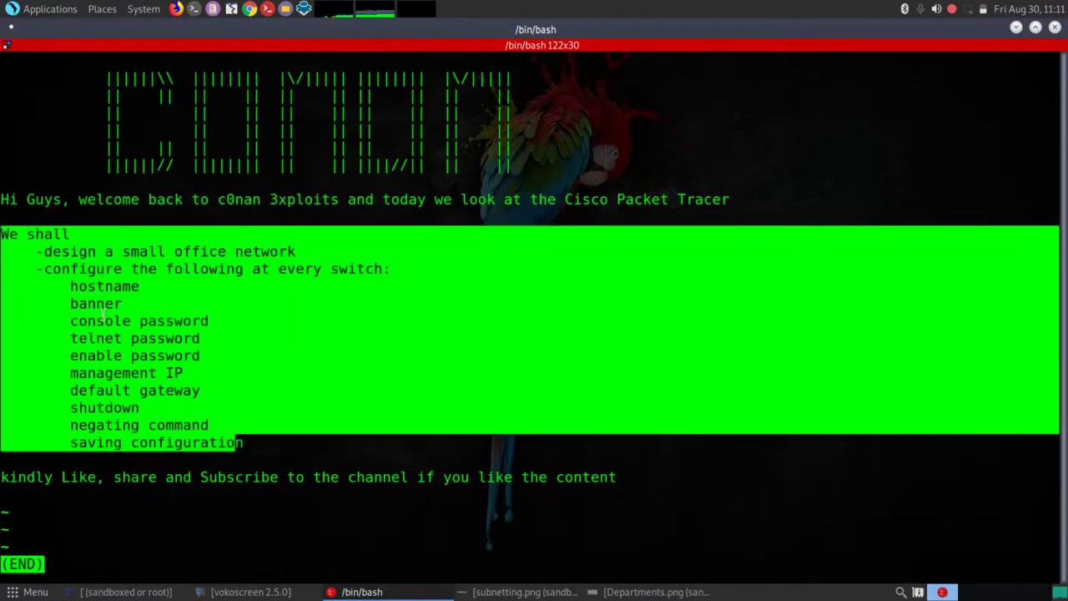
pyautogui.click(240, 322)
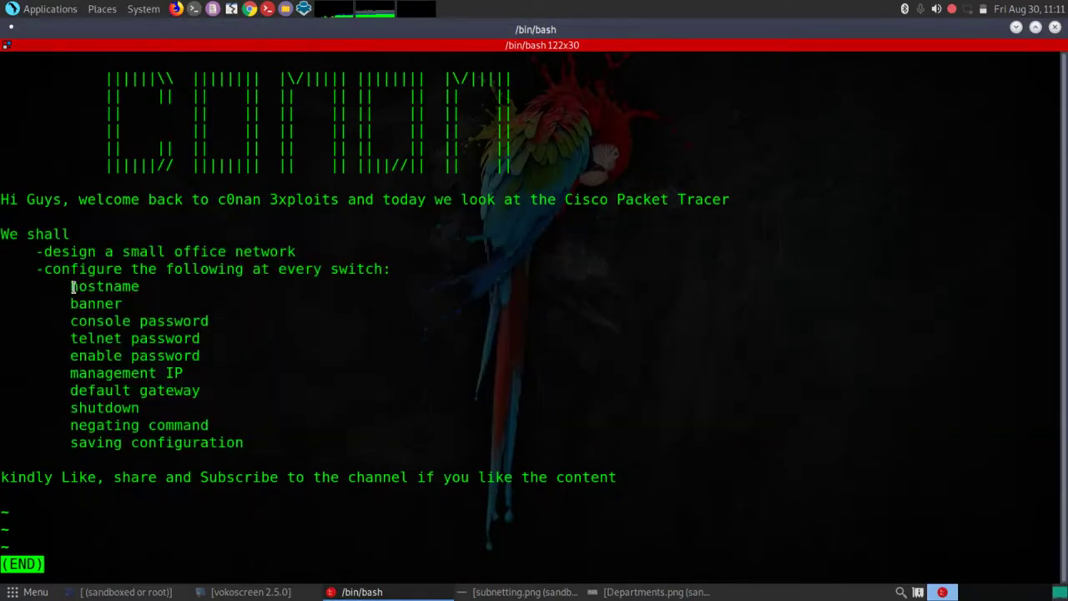
# Step: Highlight the banner, console password and enable password items in the notes
pyautogui.click(101, 303)
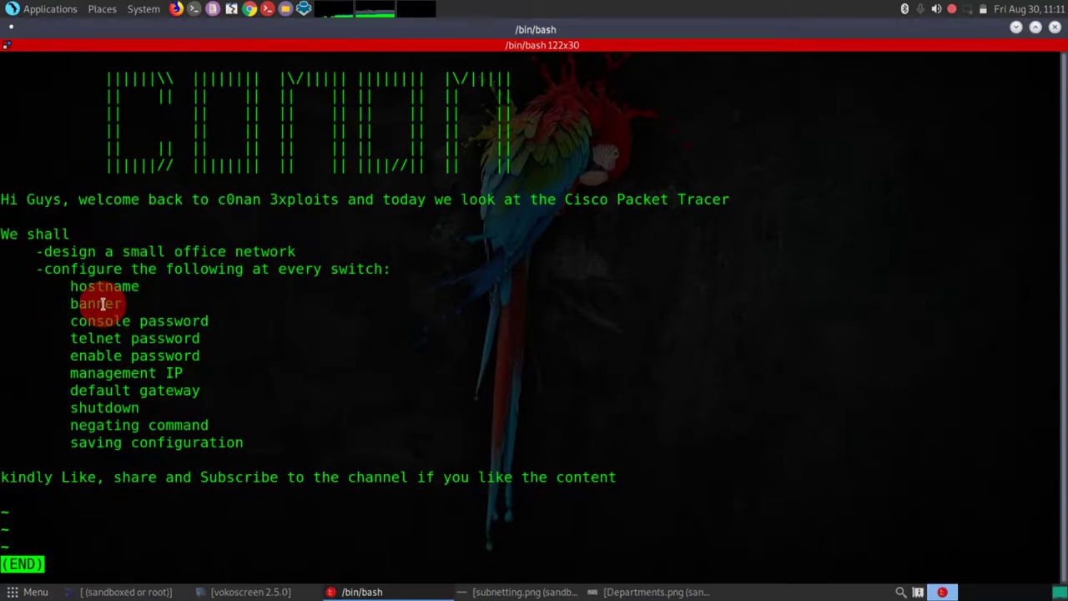
pyautogui.doubleClick(94, 304)
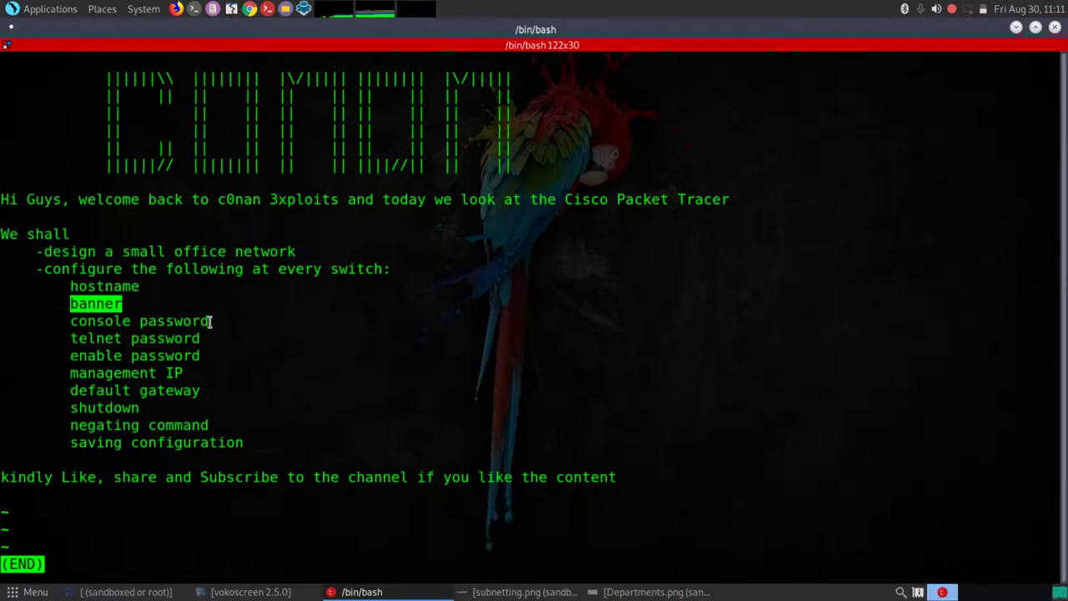
pyautogui.moveTo(210, 321); pyautogui.dragTo(70, 321)
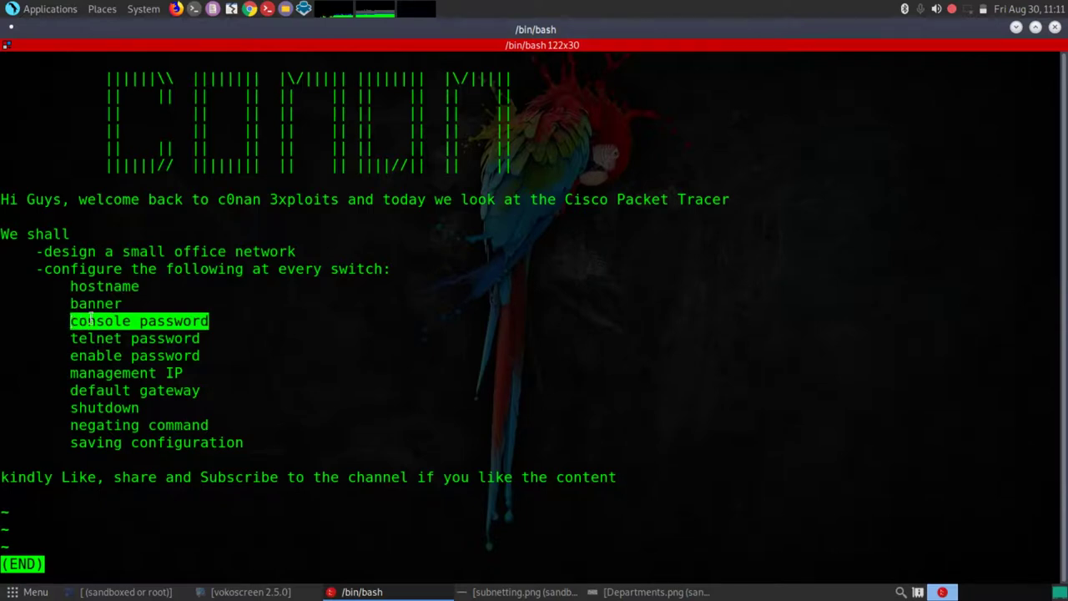
pyautogui.click(90, 321)
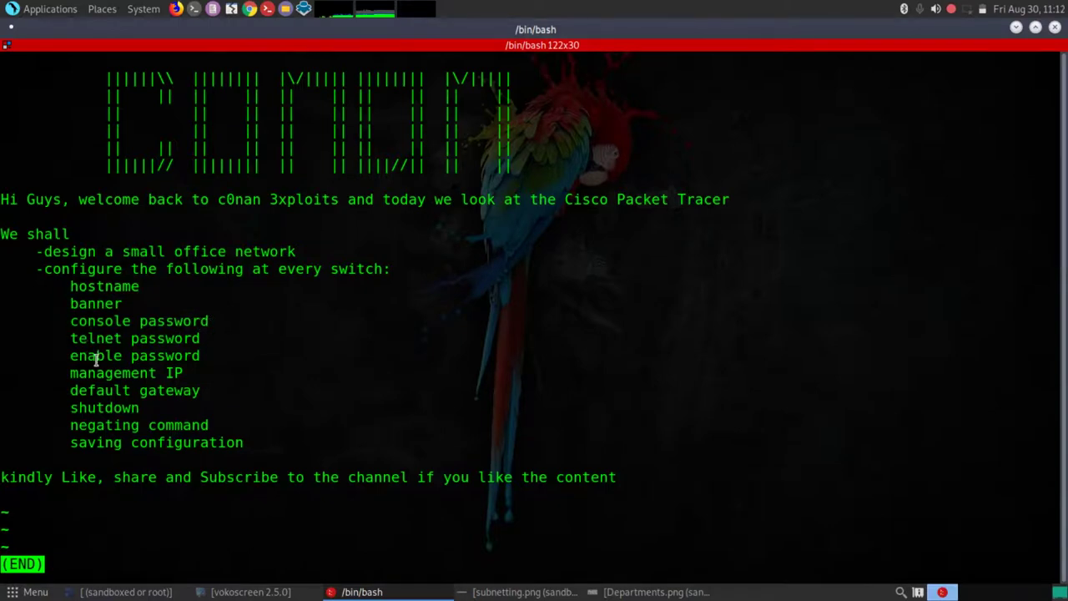
pyautogui.moveTo(72, 359); pyautogui.dragTo(202, 357)
pyautogui.click(171, 356)
# Step: Highlight the shutdown and saving configuration items, then minimise the notes terminal
pyautogui.moveTo(70, 409); pyautogui.dragTo(137, 408)
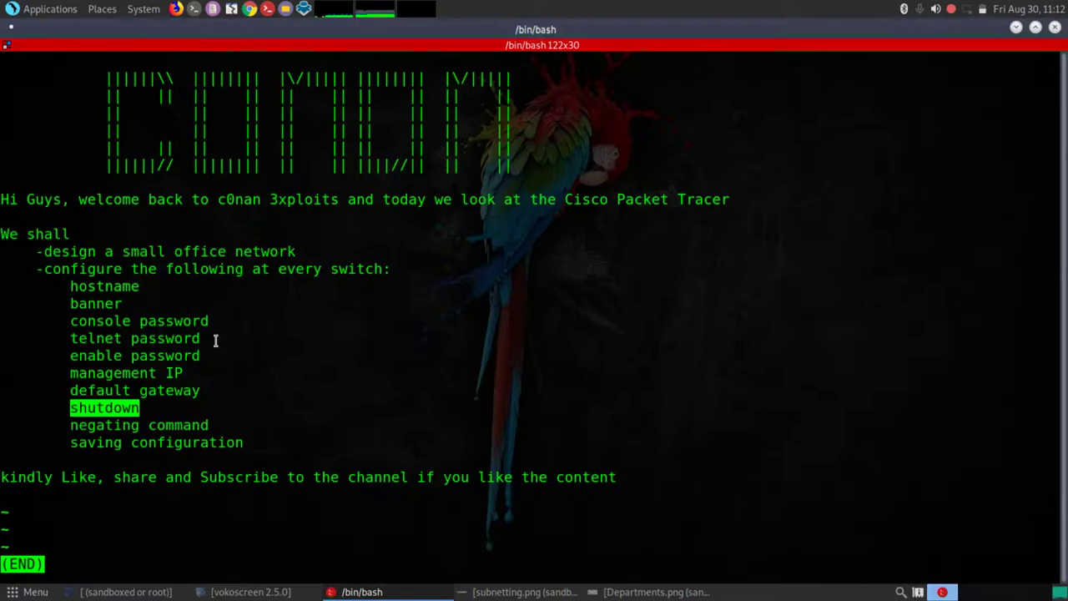
pyautogui.click(68, 448)
pyautogui.moveTo(68, 449); pyautogui.dragTo(240, 446)
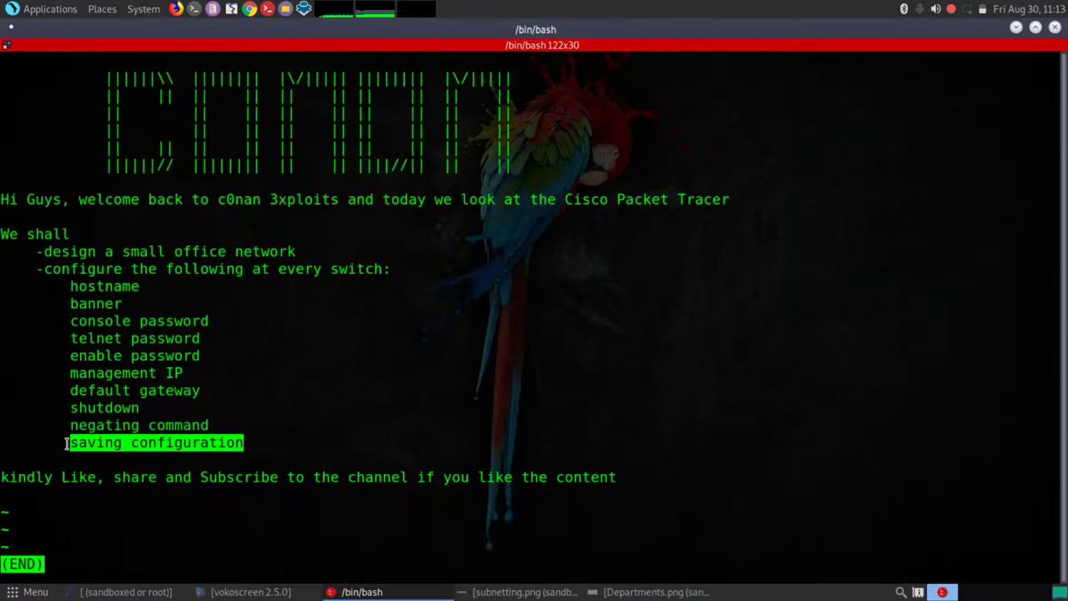
pyautogui.click(1017, 27)
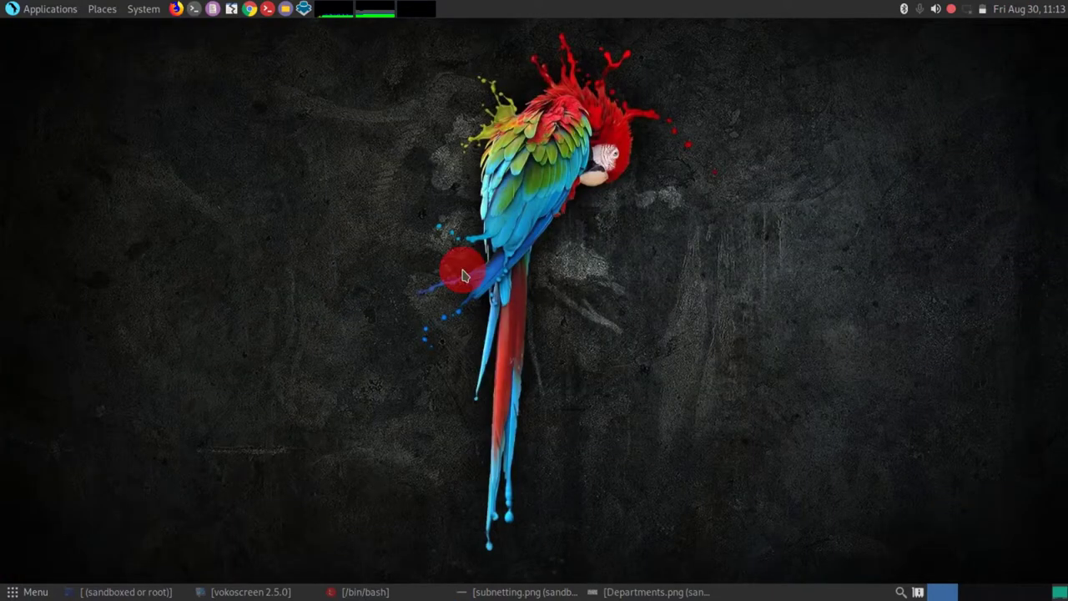
# Step: Open a new terminal and run packettracer to launch Cisco Packet Tracer 7.2.1
pyautogui.hotkey('ctrl', 'alt', 't')
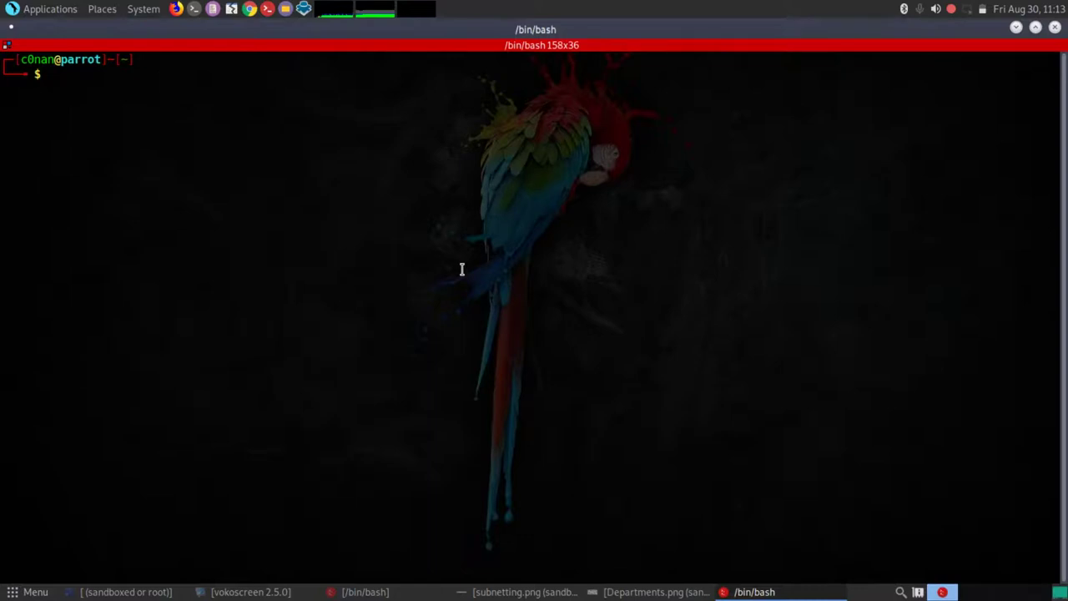
pyautogui.write('packettracer')
pyautogui.press('Return')
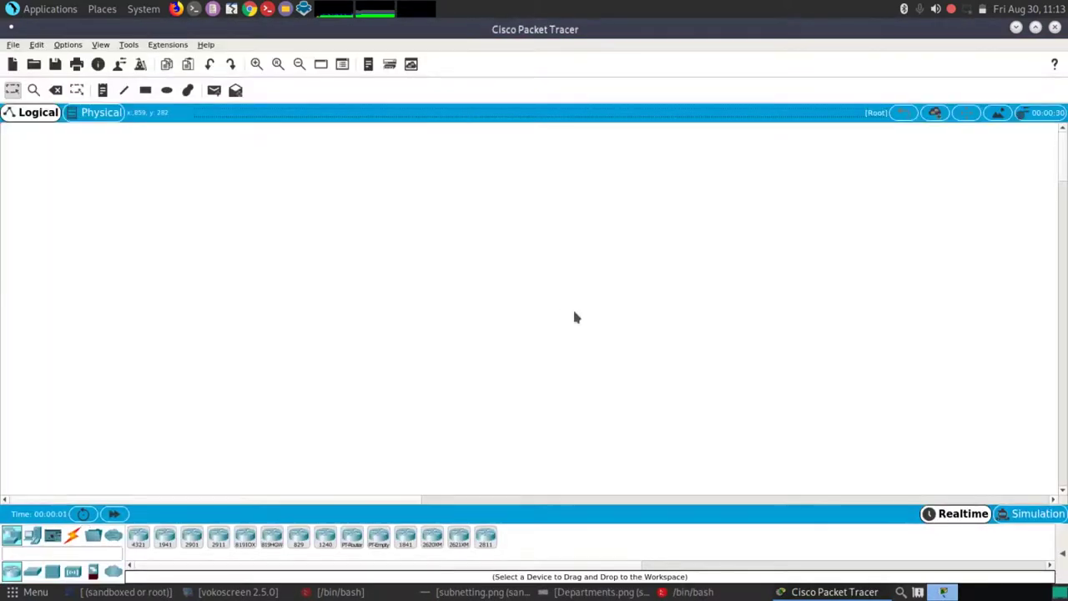
# Step: Choose /home/…/Desktop/Departments.png as the background image file
pyautogui.click(997, 117)
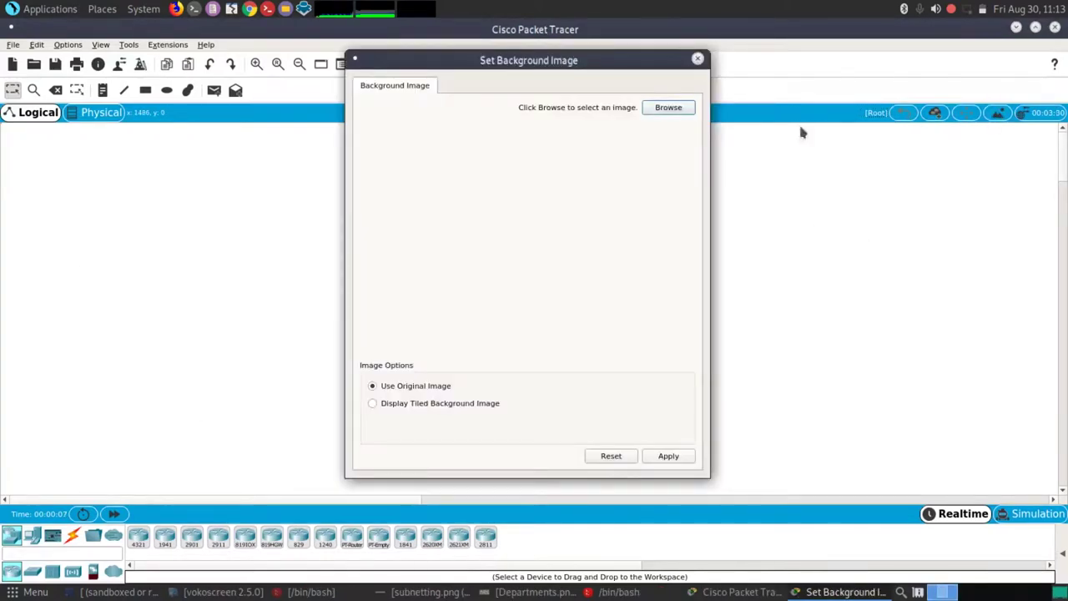
pyautogui.click(691, 114)
pyautogui.click(361, 155)
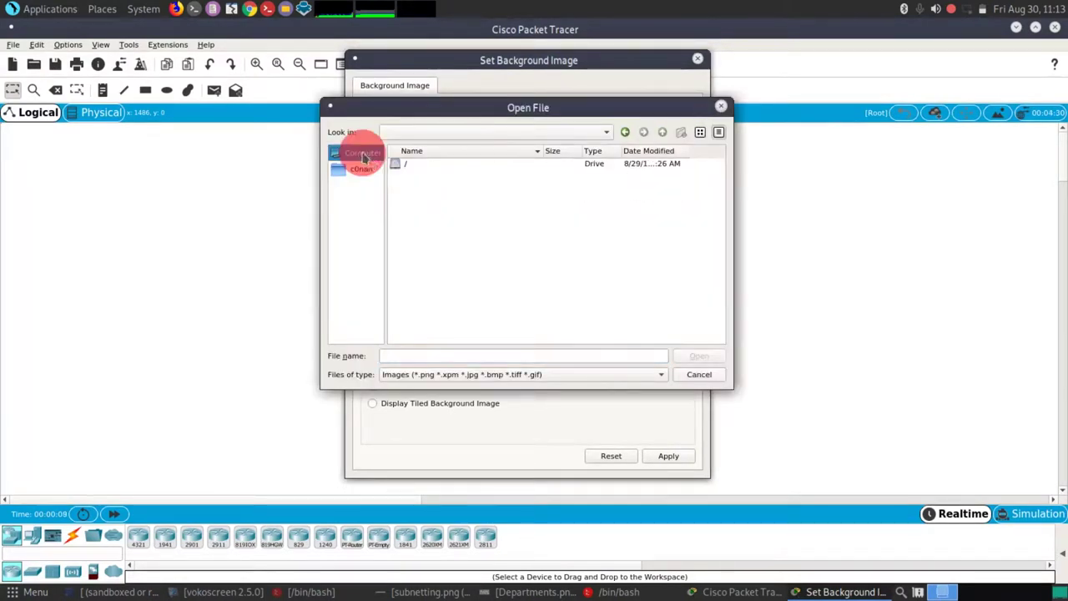
pyautogui.click(406, 165)
pyautogui.doubleClick(406, 164)
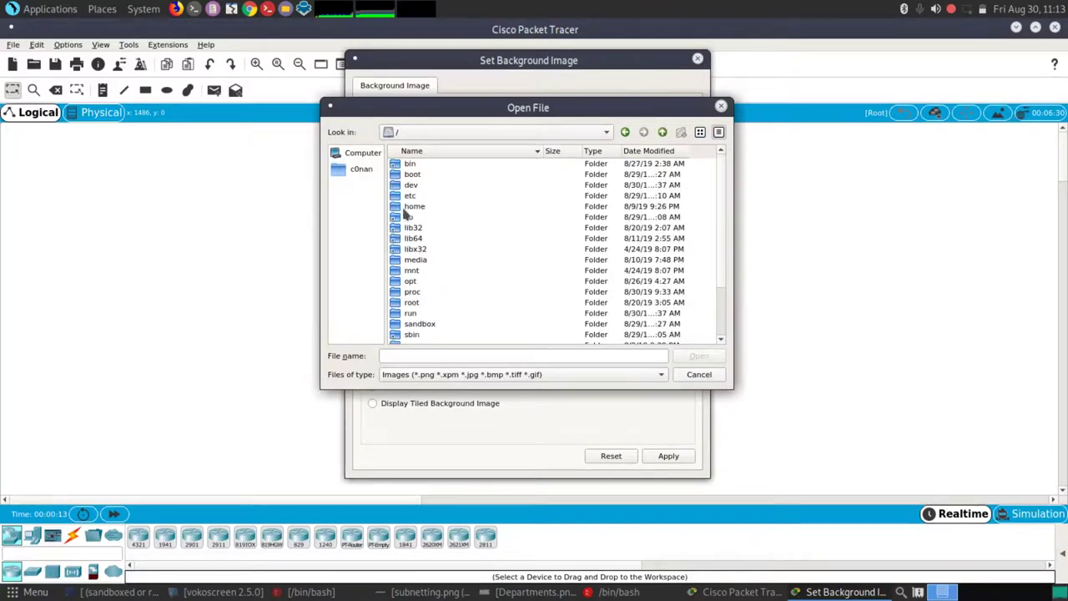
pyautogui.click(402, 206)
pyautogui.doubleClick(396, 205)
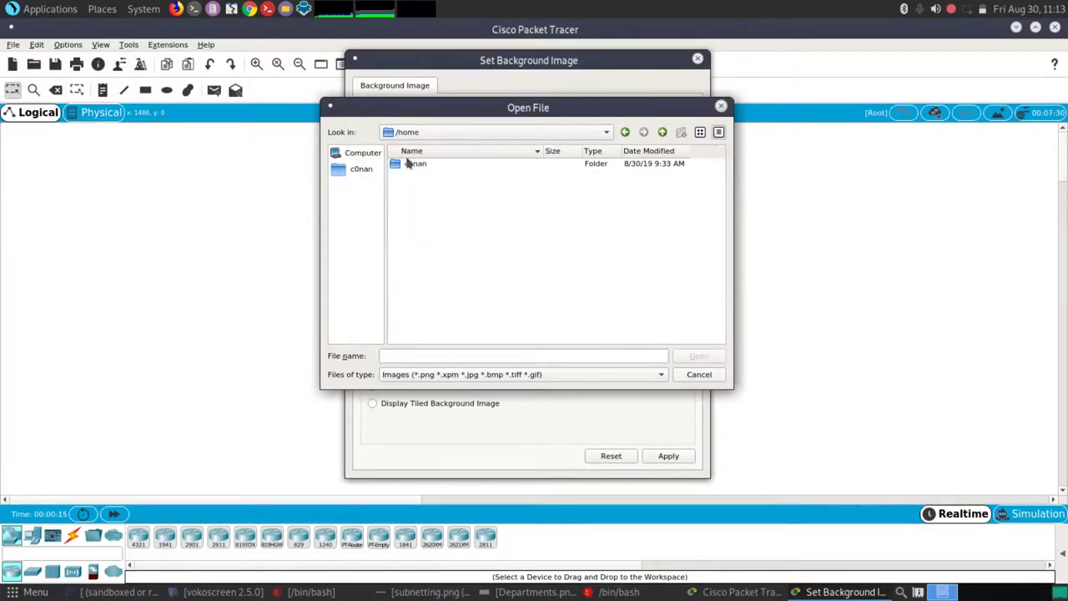
pyautogui.doubleClick(398, 165)
pyautogui.doubleClick(399, 164)
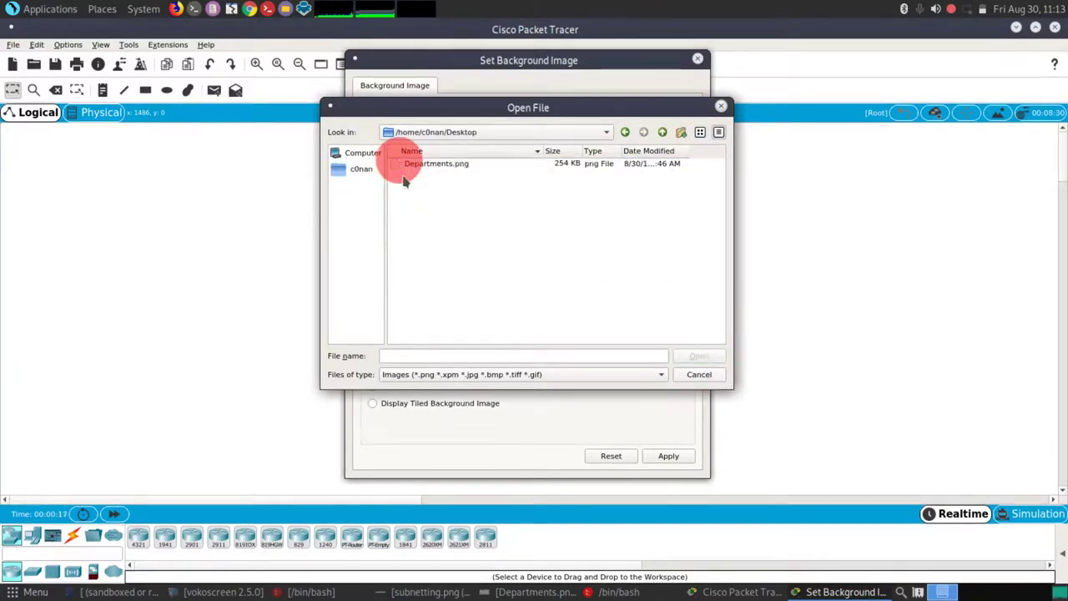
pyautogui.doubleClick(406, 165)
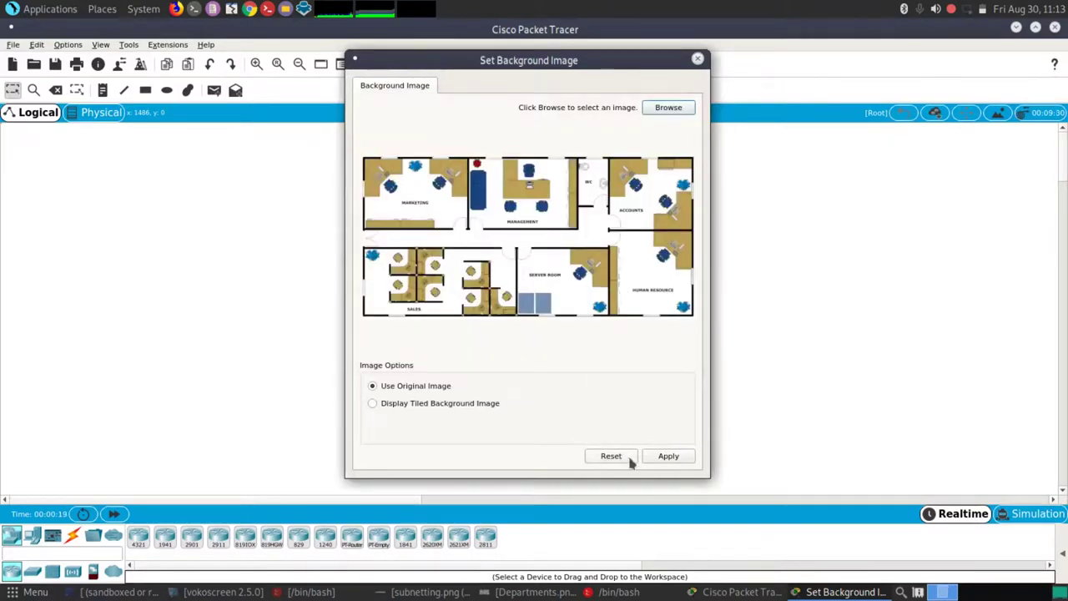
# Step: Apply Departments.png as the workspace background and close the background settings
pyautogui.click(661, 456)
pyautogui.moveTo(634, 58); pyautogui.dragTo(773, 74)
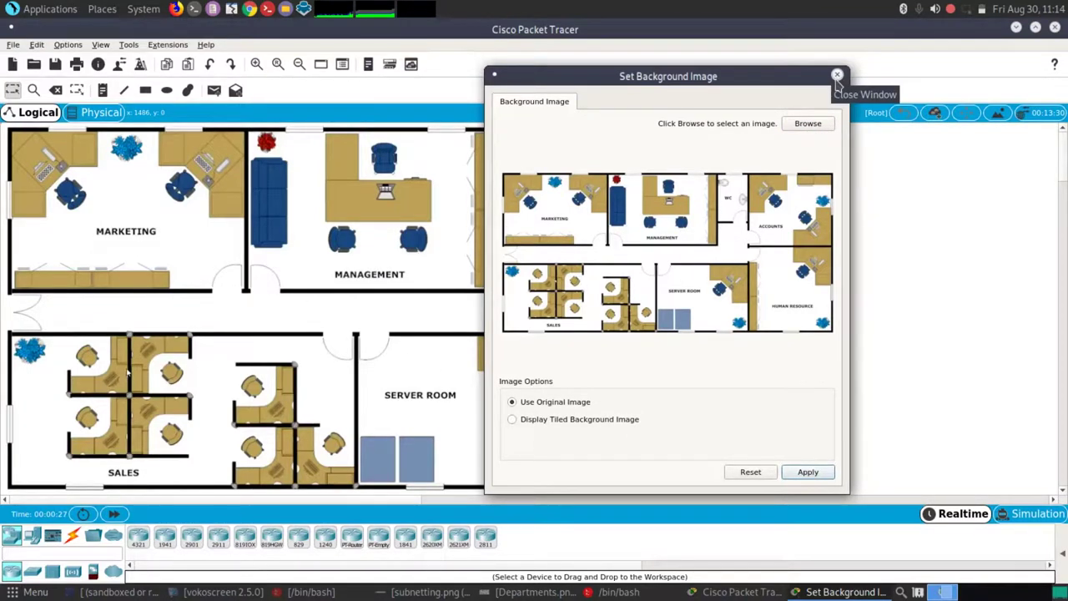
pyautogui.click(838, 76)
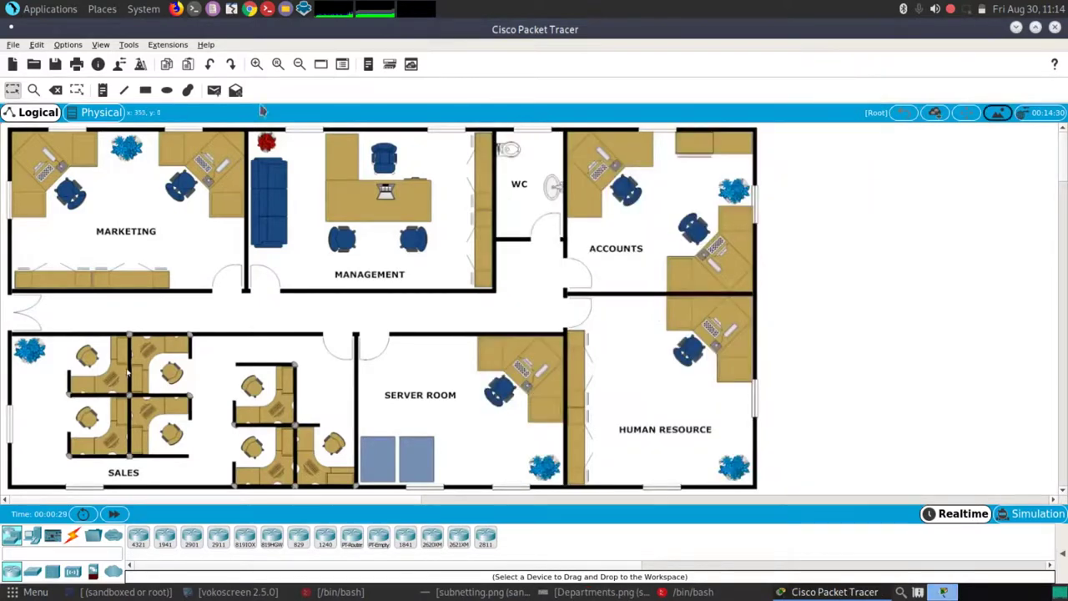
# Step: Zoom in and place a 2960-24TT switch on the floor plan
pyautogui.click(257, 64)
pyautogui.scroll(1, 197, 448)
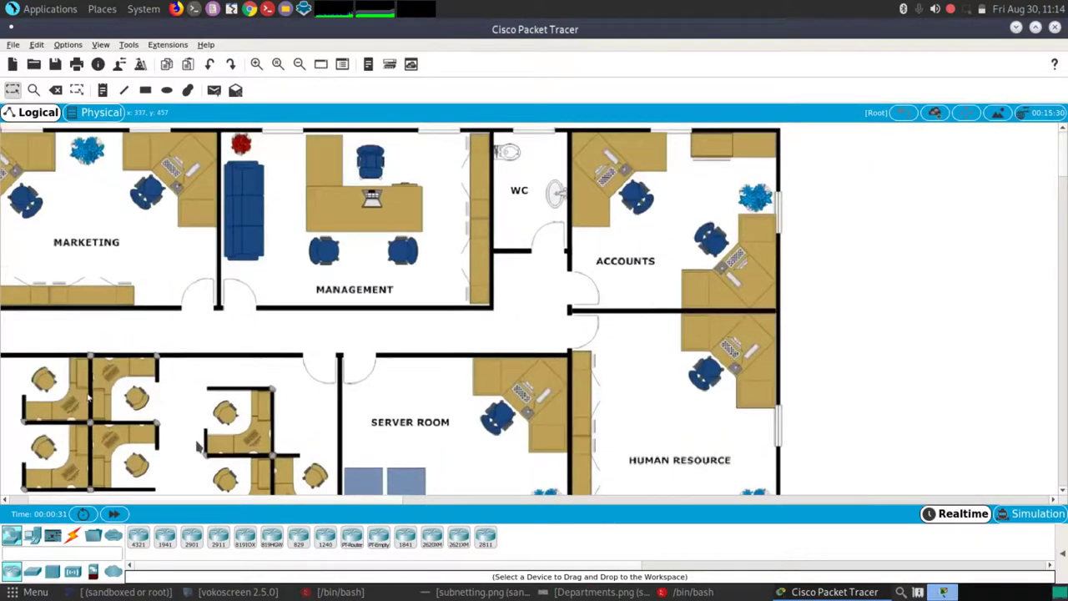
pyautogui.click(347, 499)
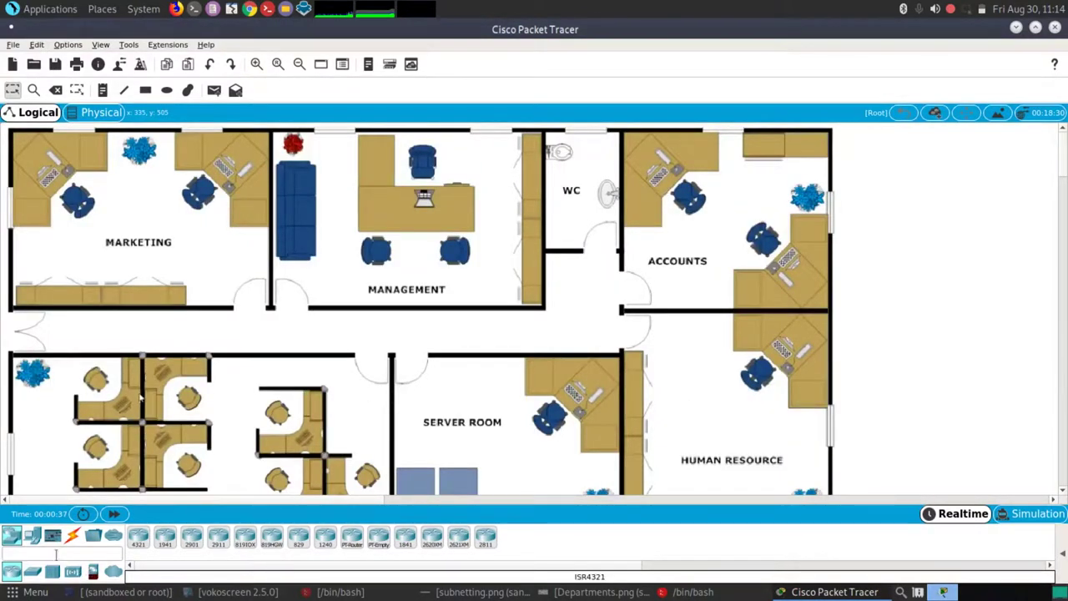
pyautogui.moveTo(32, 575); pyautogui.dragTo(406, 349)
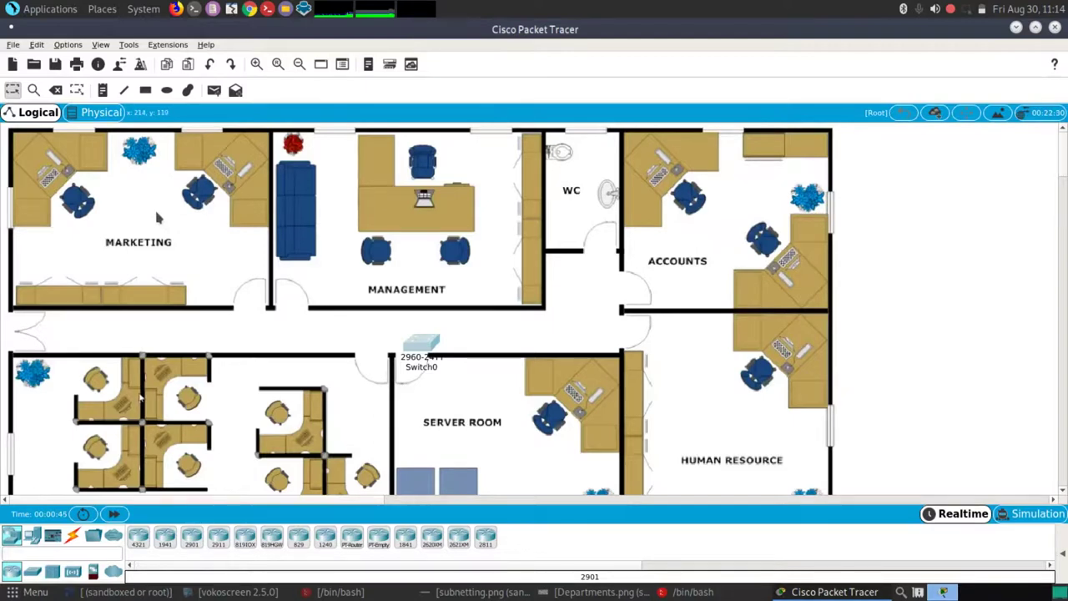
# Step: Move Switch0 into the Server Room and reopen the background image settings
pyautogui.click(492, 231)
pyautogui.click(724, 231)
pyautogui.click(736, 438)
pyautogui.click(221, 441)
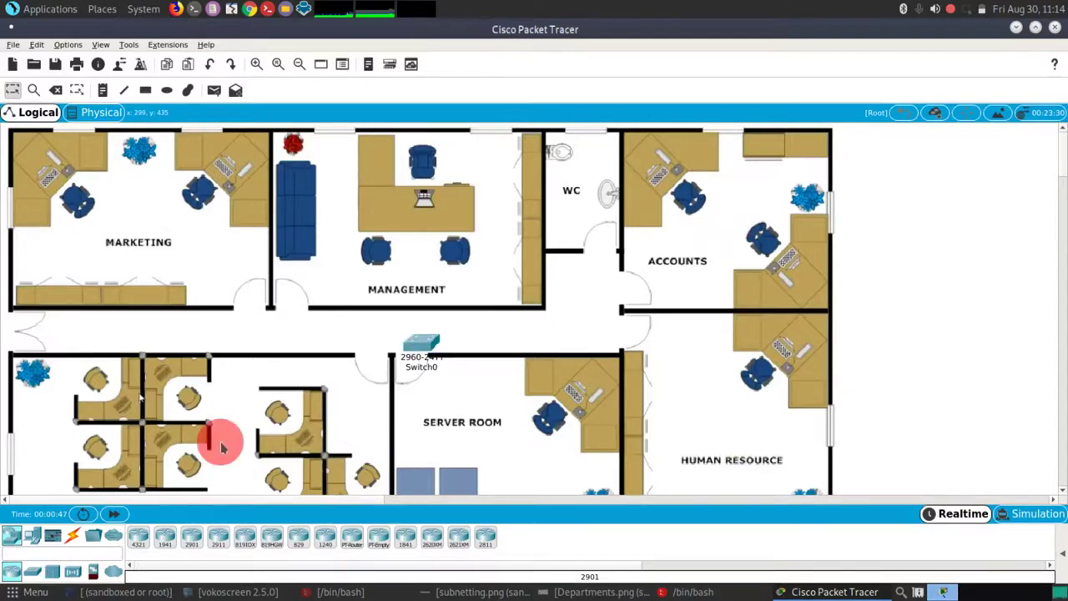
pyautogui.moveTo(421, 342); pyautogui.dragTo(457, 379)
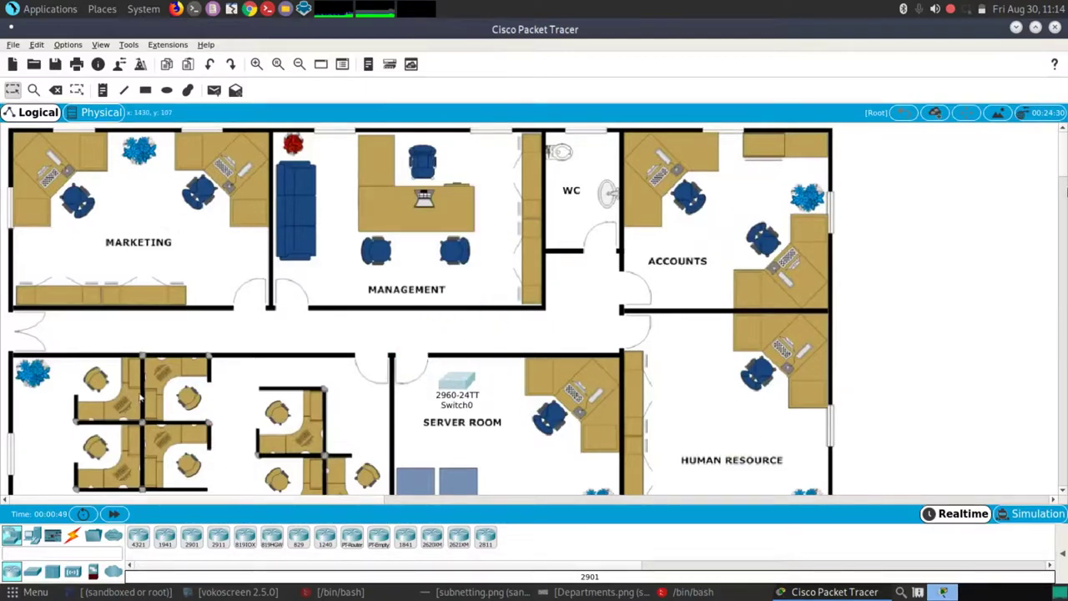
pyautogui.click(998, 113)
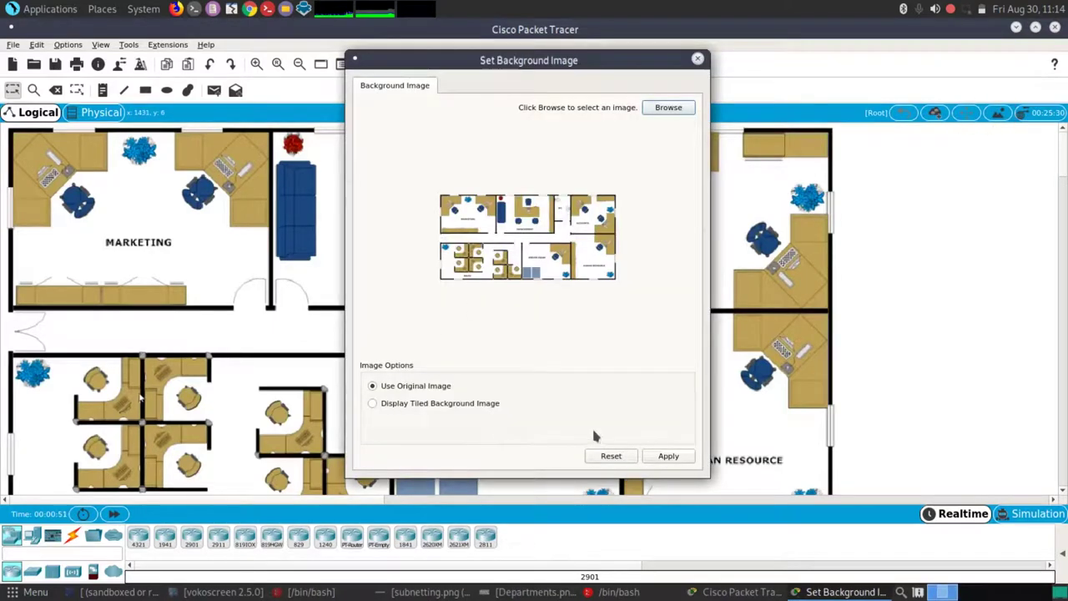
# Step: Clear the floor plan background and move Switch0 near the canvas centre
pyautogui.click(610, 456)
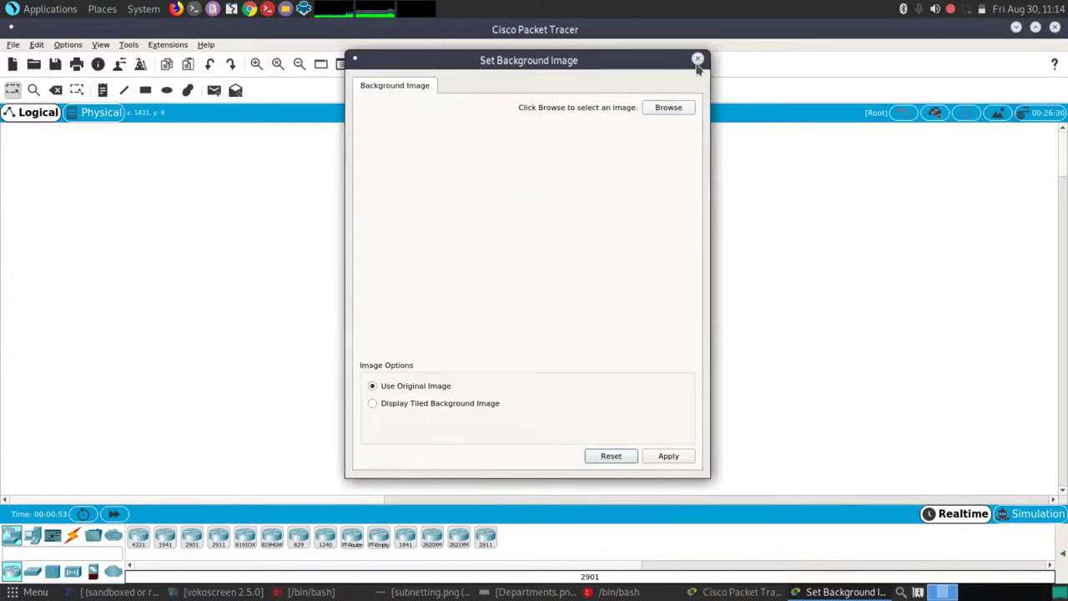
pyautogui.click(697, 59)
pyautogui.moveTo(465, 374); pyautogui.dragTo(519, 278)
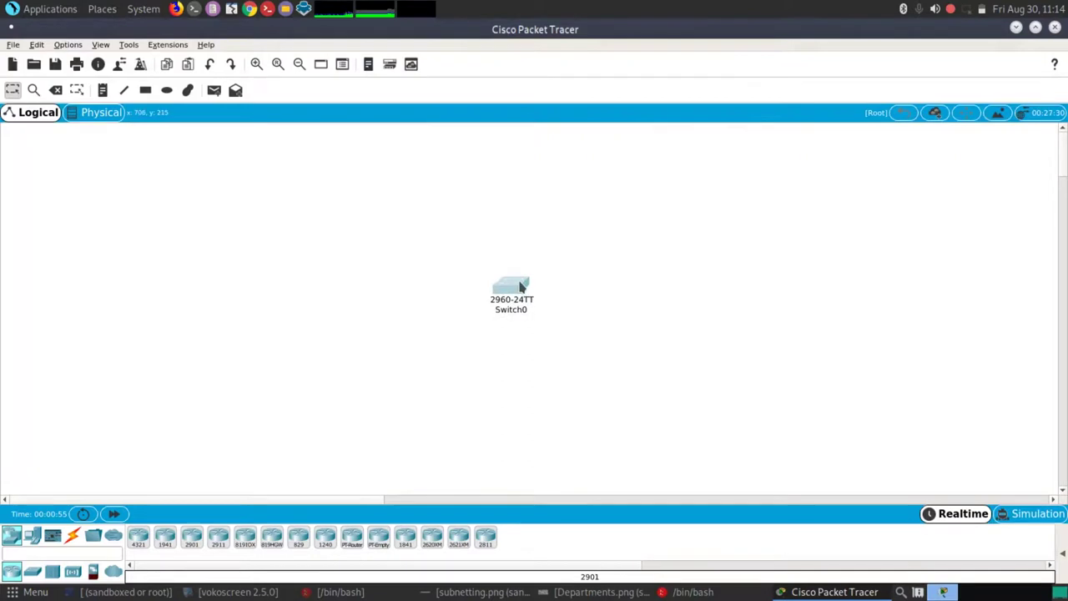
pyautogui.click(267, 415)
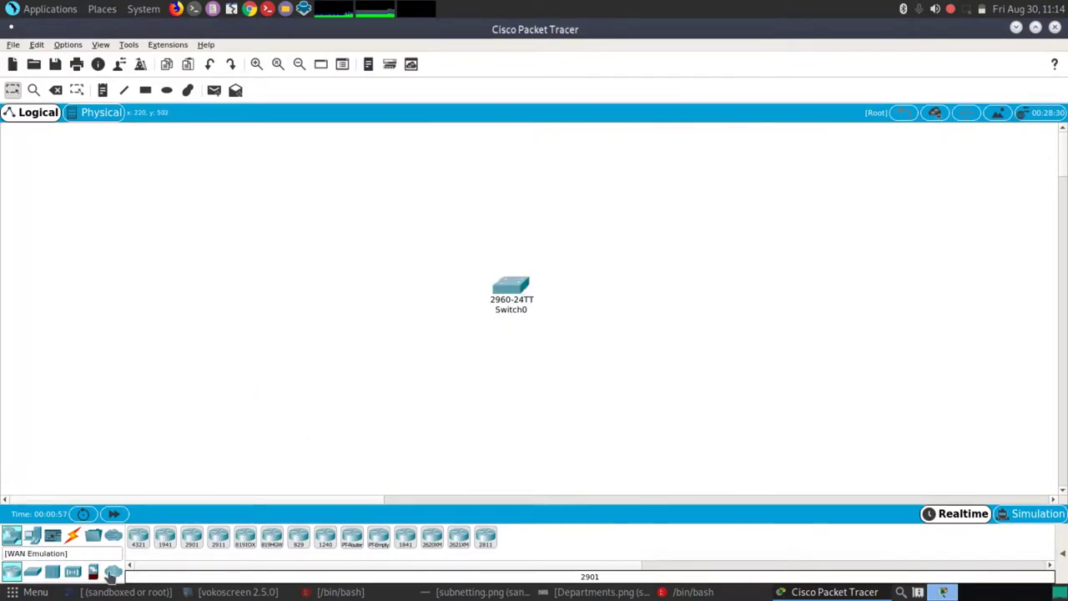
# Step: Drag three more 2960-24TT switches onto the canvas at upper left, left and right
pyautogui.click(35, 572)
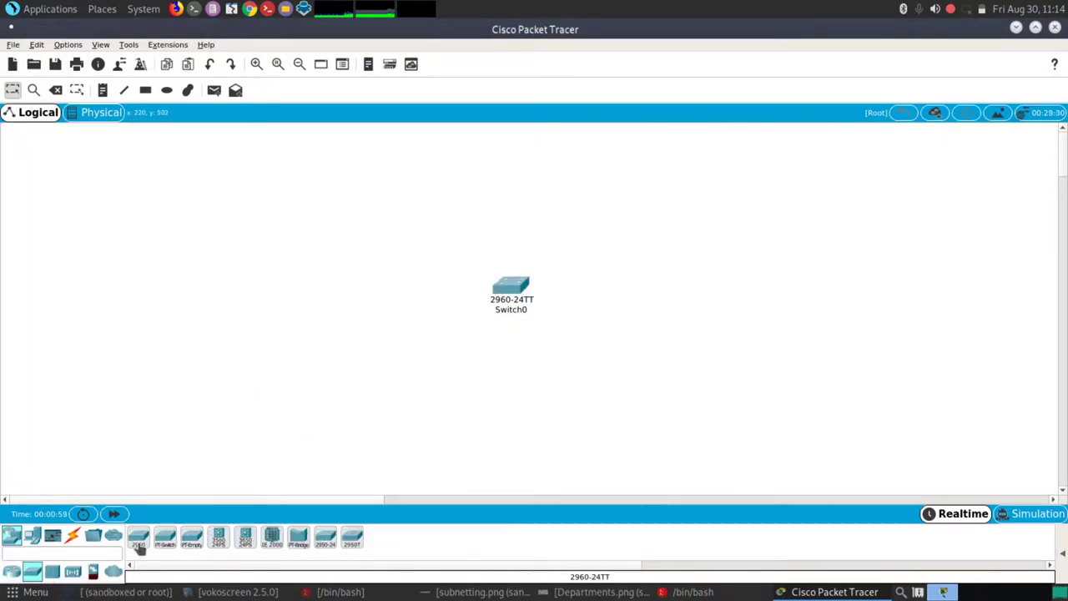
pyautogui.moveTo(141, 538); pyautogui.dragTo(353, 199)
pyautogui.moveTo(137, 541); pyautogui.dragTo(105, 433)
pyautogui.moveTo(138, 538); pyautogui.dragTo(687, 427)
# Step: Check the Departments and subnetting images, then return to Packet Tracer
pyautogui.click(578, 594)
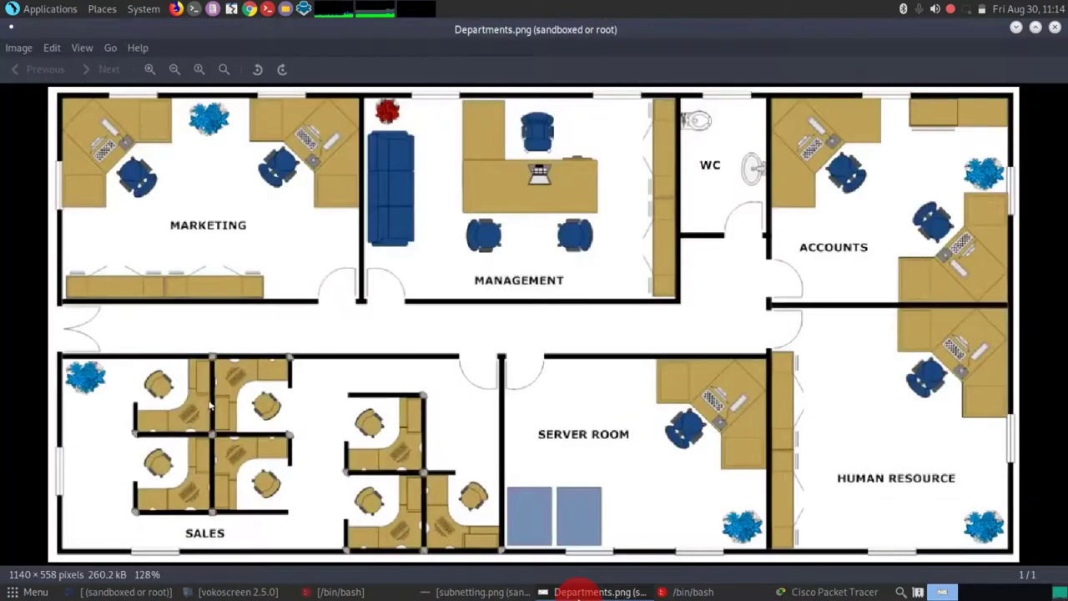
pyautogui.click(483, 592)
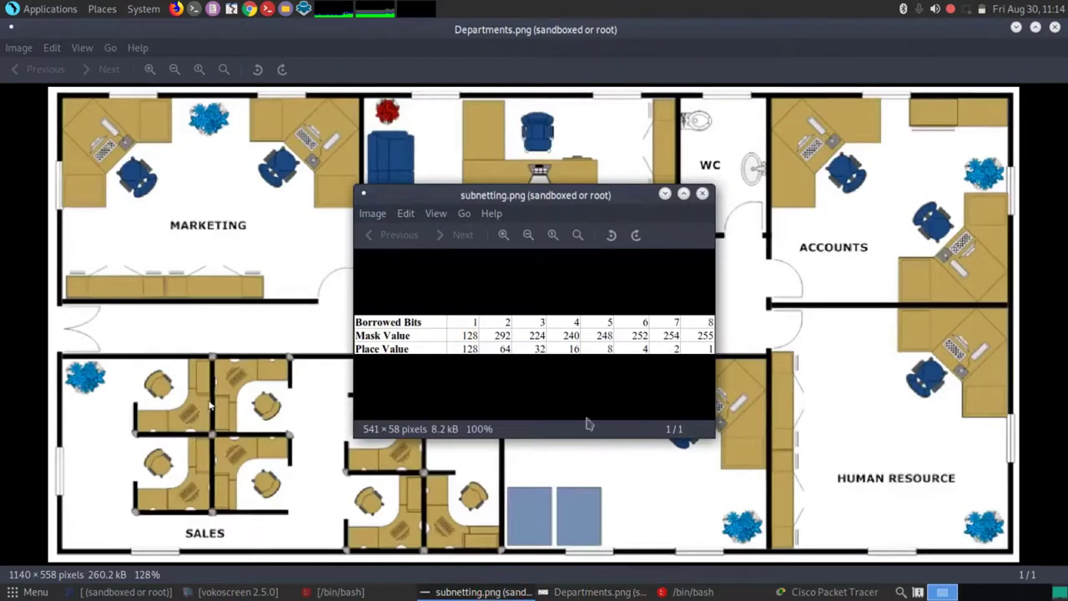
pyautogui.click(515, 594)
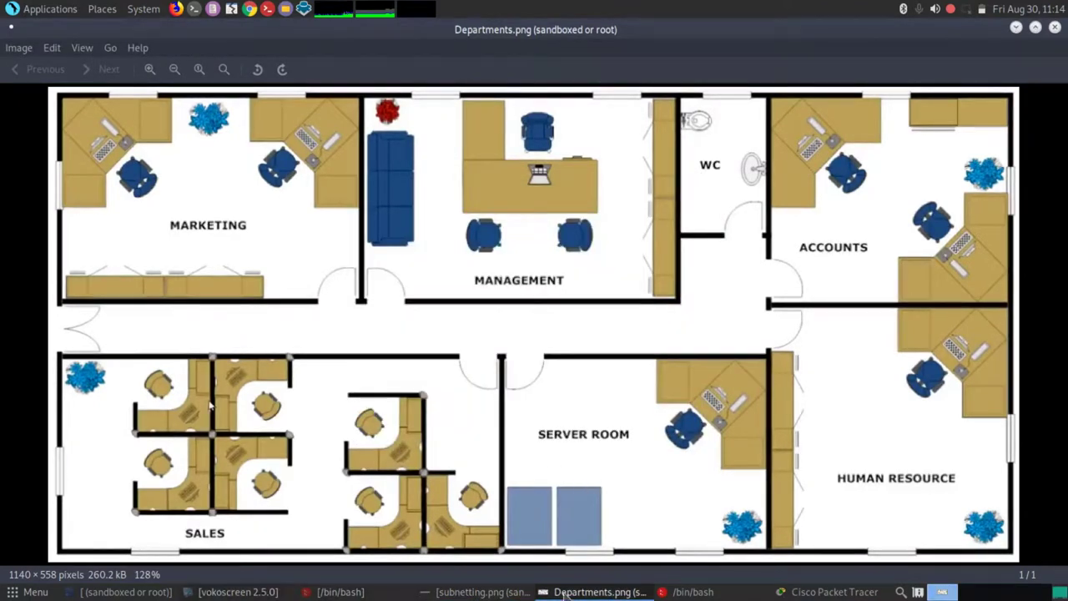
pyautogui.click(805, 593)
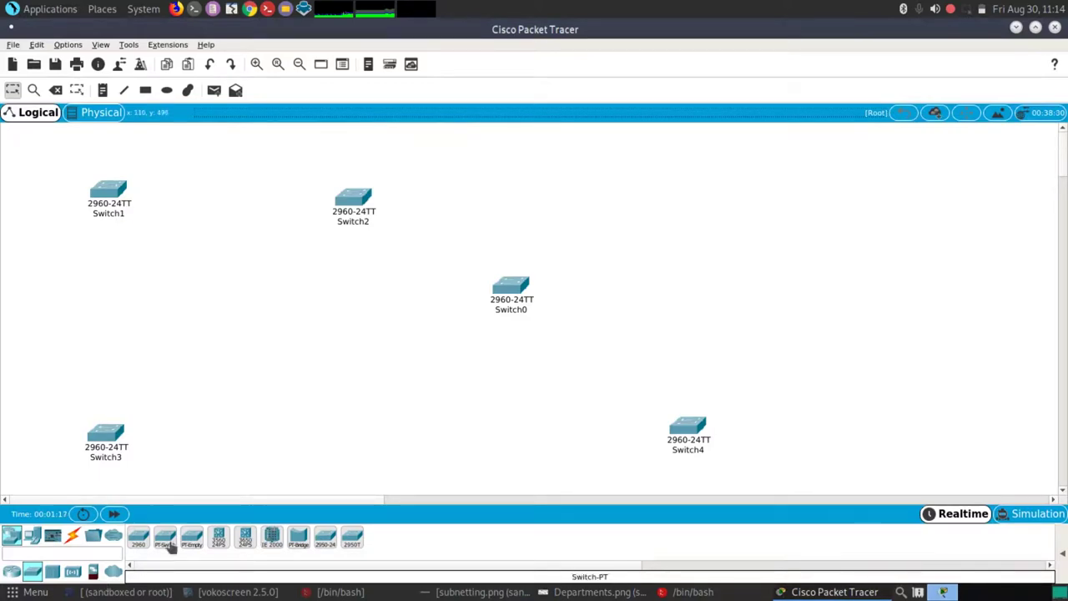
# Step: Add a sixth 2960 switch at upper right and reposition Switch2 and Switch0
pyautogui.moveTo(138, 538)
pyautogui.mouseDown()
pyautogui.moveTo(206, 535)
pyautogui.moveTo(730, 200)
pyautogui.mouseUp()
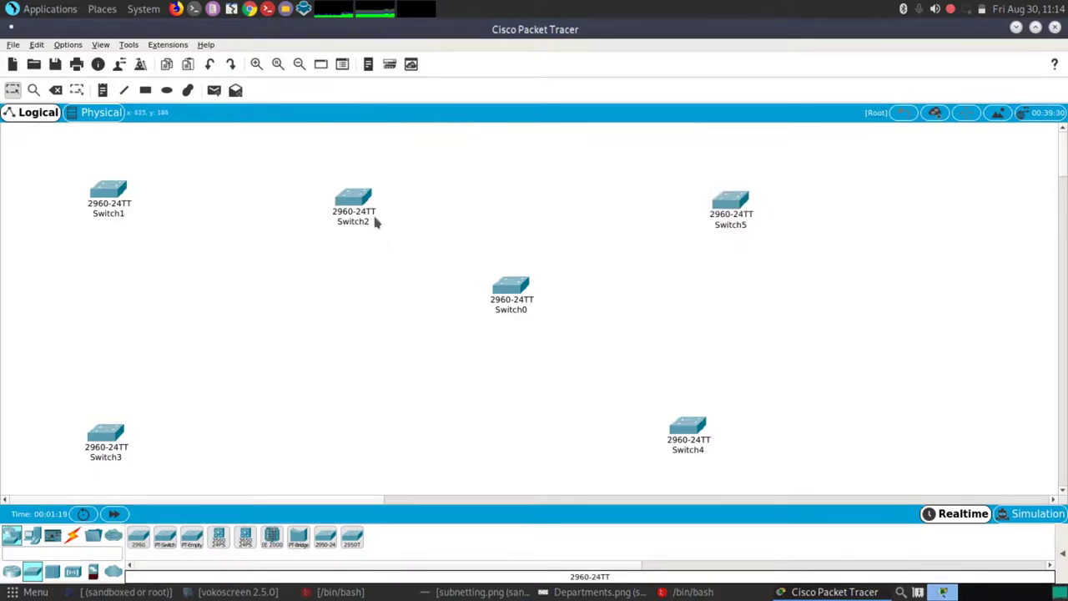
pyautogui.moveTo(360, 207); pyautogui.dragTo(408, 207)
pyautogui.moveTo(522, 291); pyautogui.dragTo(459, 349)
pyautogui.click(429, 419)
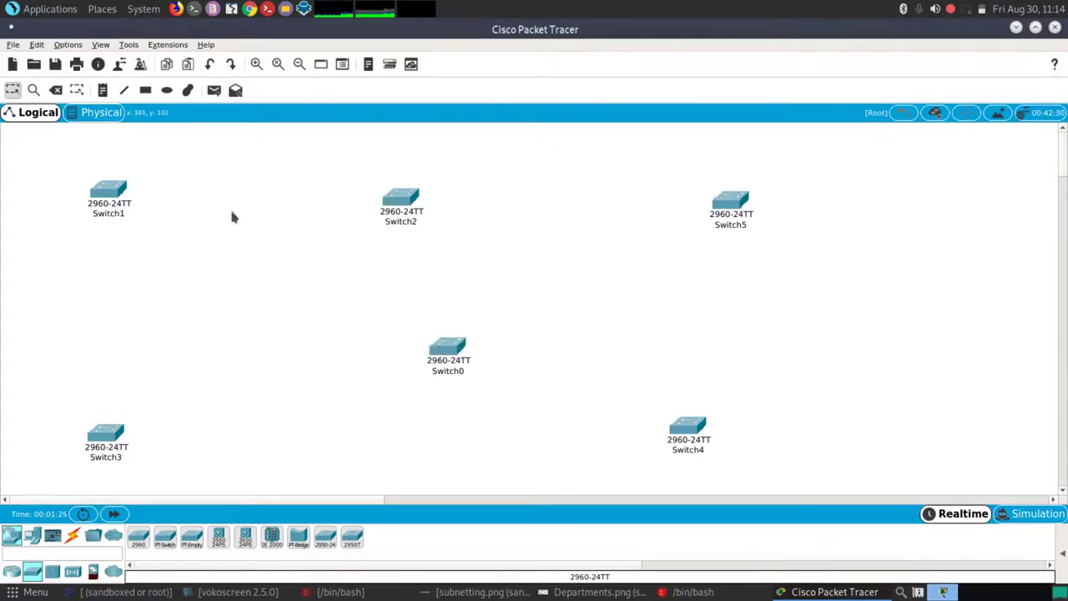
# Step: Open Switch1's configuration window on its Global Settings
pyautogui.doubleClick(123, 192)
pyautogui.moveTo(505, 106); pyautogui.dragTo(537, 87)
pyautogui.click(463, 111)
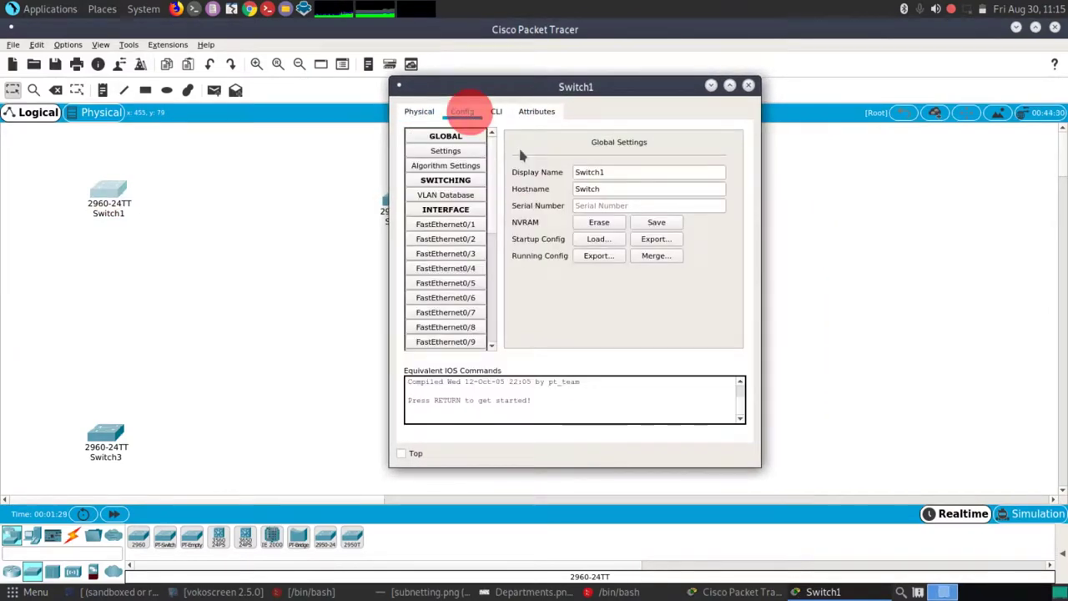
# Step: Change Switch1's display name to Marketing
pyautogui.doubleClick(606, 188)
pyautogui.doubleClick(615, 188)
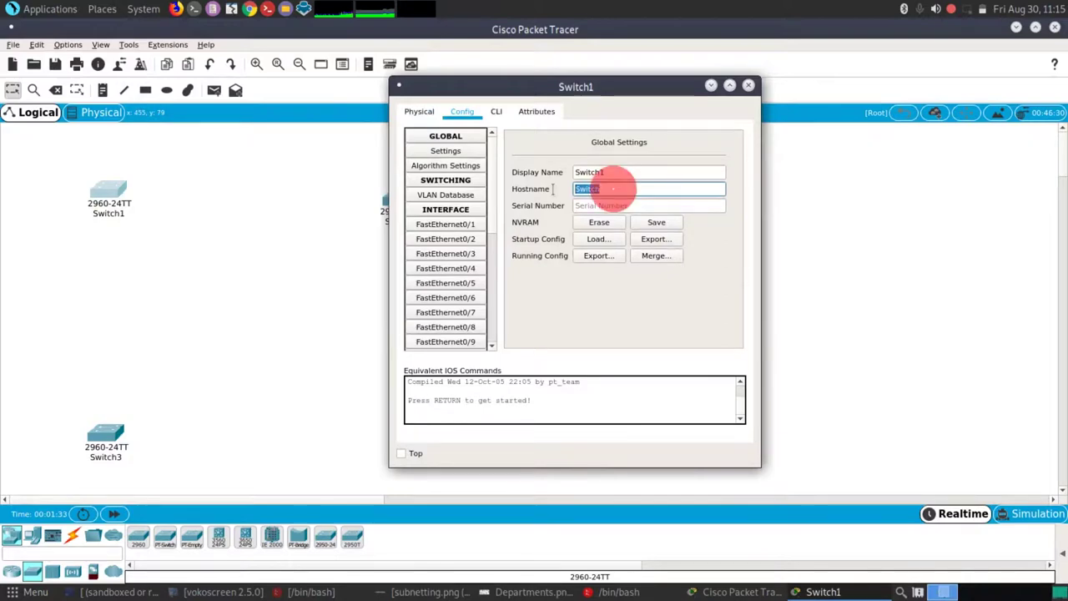
pyautogui.doubleClick(631, 173)
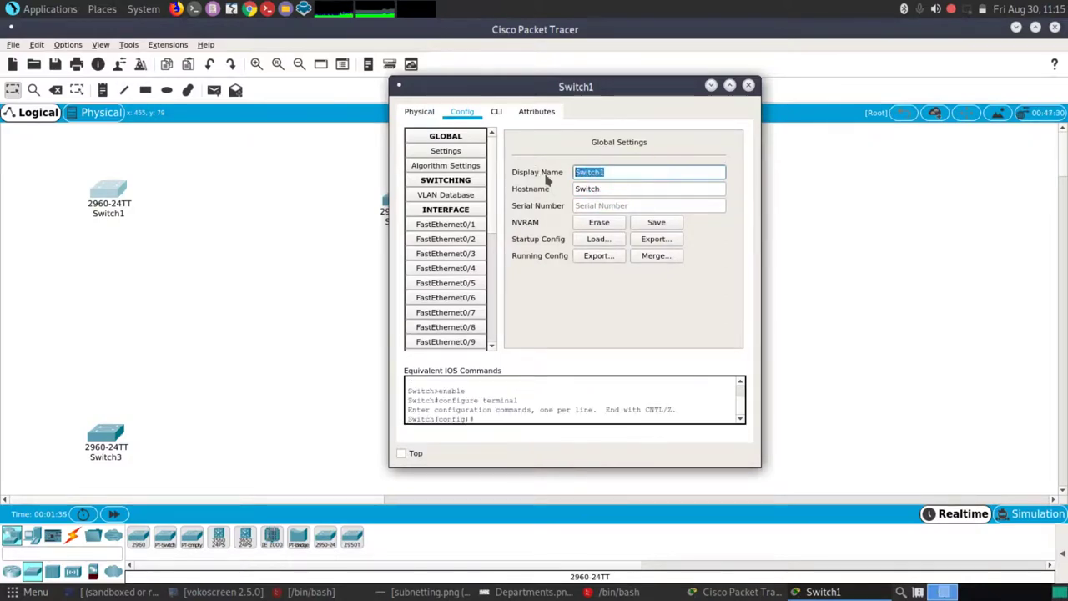
pyautogui.write('Mar')
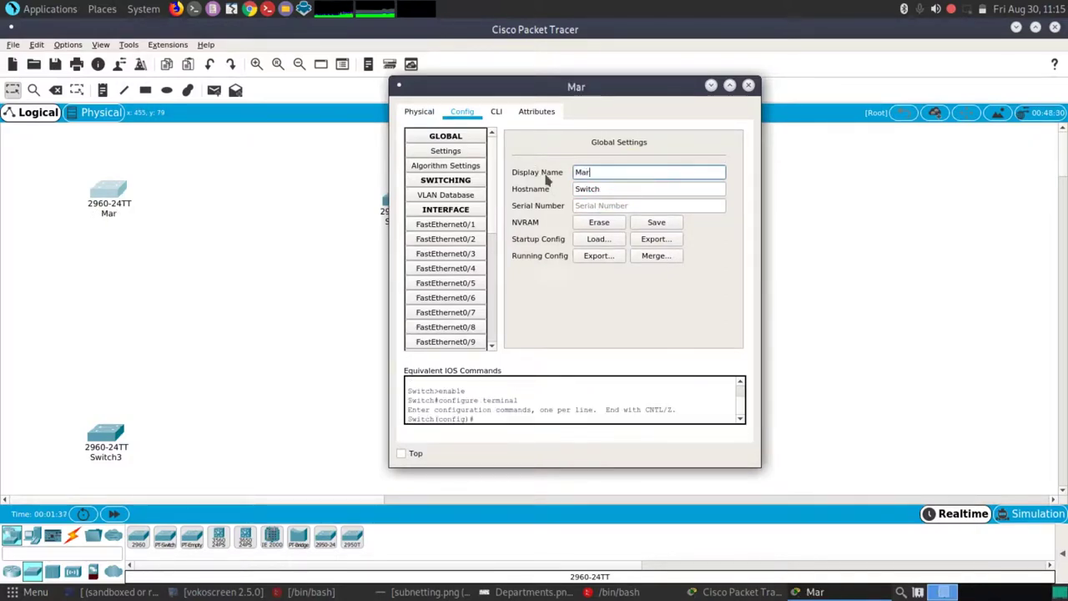
pyautogui.write('keting')
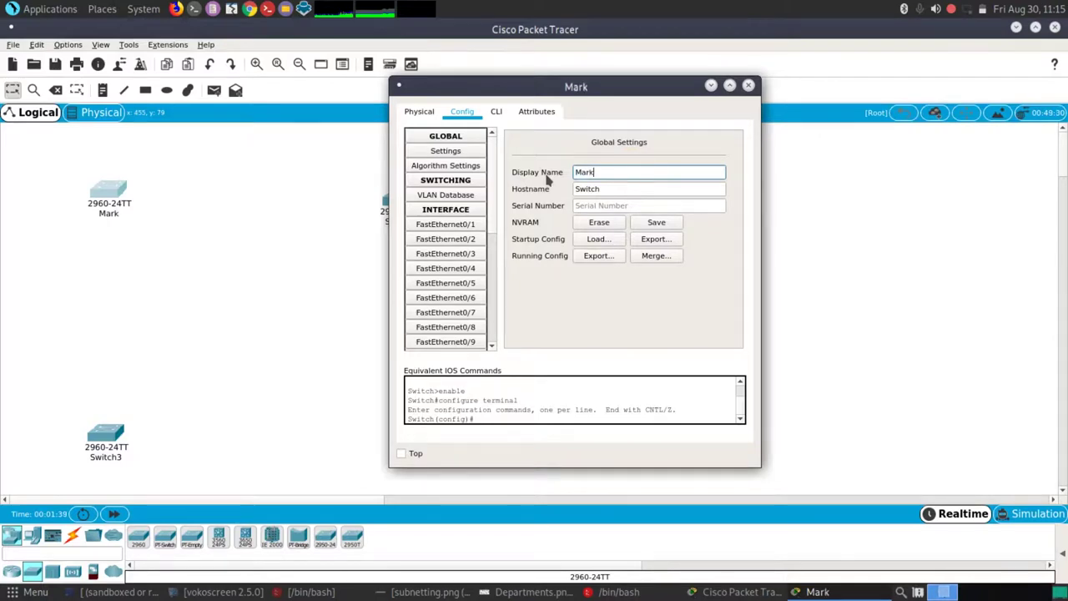
pyautogui.click(747, 85)
# Step: Change Switch2's display name to Management
pyautogui.click(403, 202)
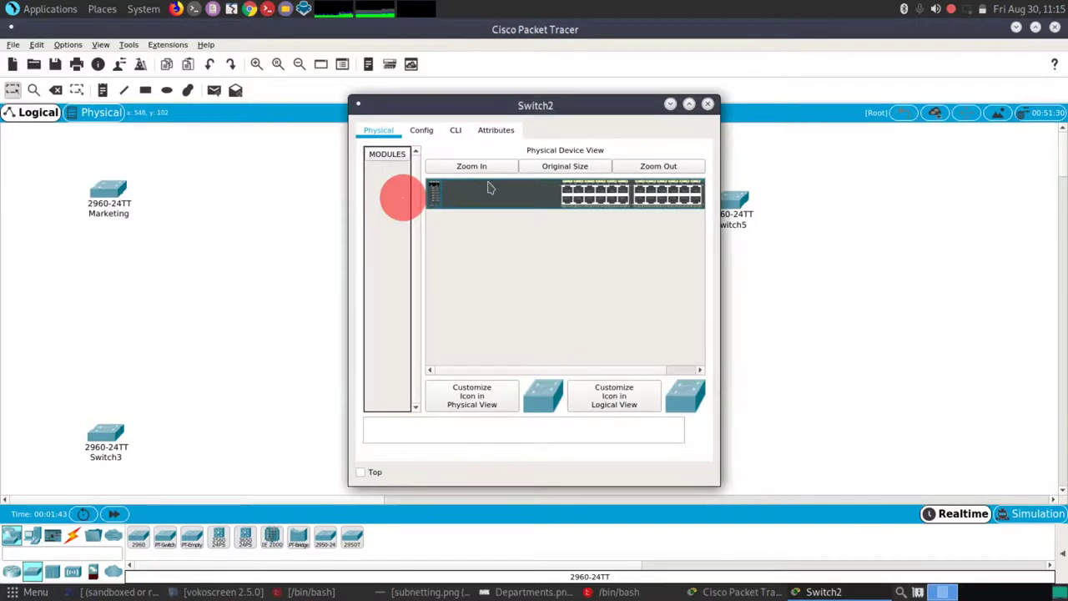
pyautogui.click(421, 130)
pyautogui.moveTo(583, 190); pyautogui.dragTo(482, 192)
pyautogui.write('Management')
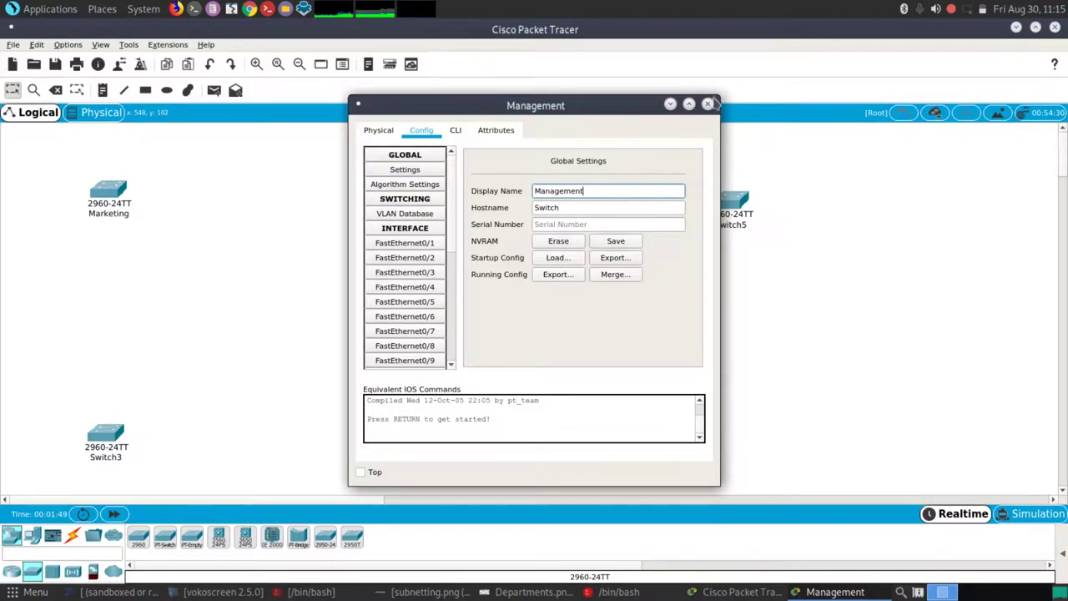
pyautogui.click(707, 104)
# Step: Change Switch5's display name to Accounts
pyautogui.click(729, 204)
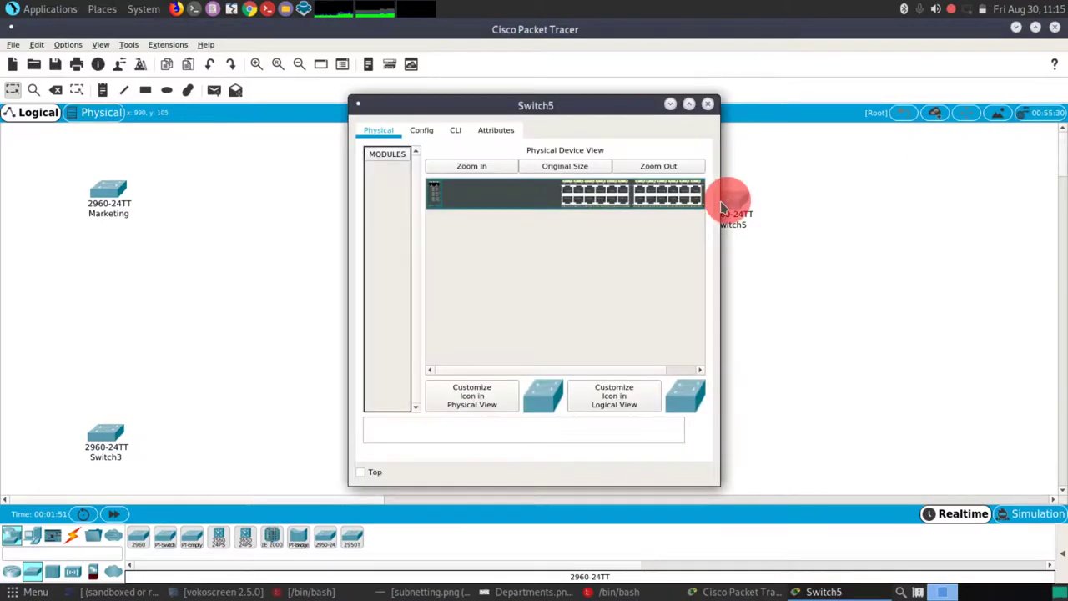
pyautogui.click(423, 130)
pyautogui.doubleClick(588, 193)
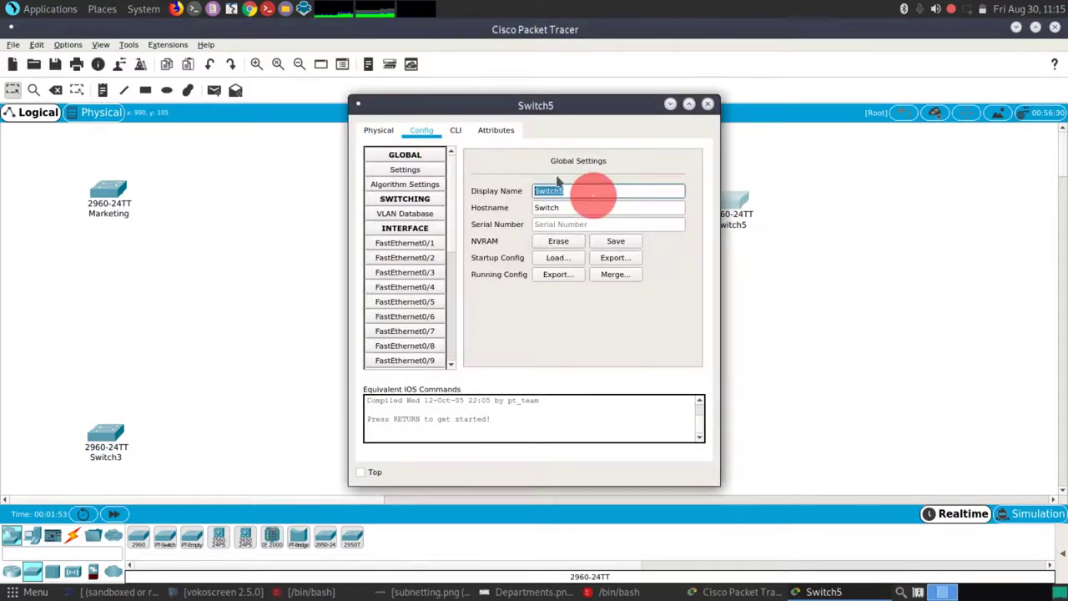
pyautogui.write('Accounts')
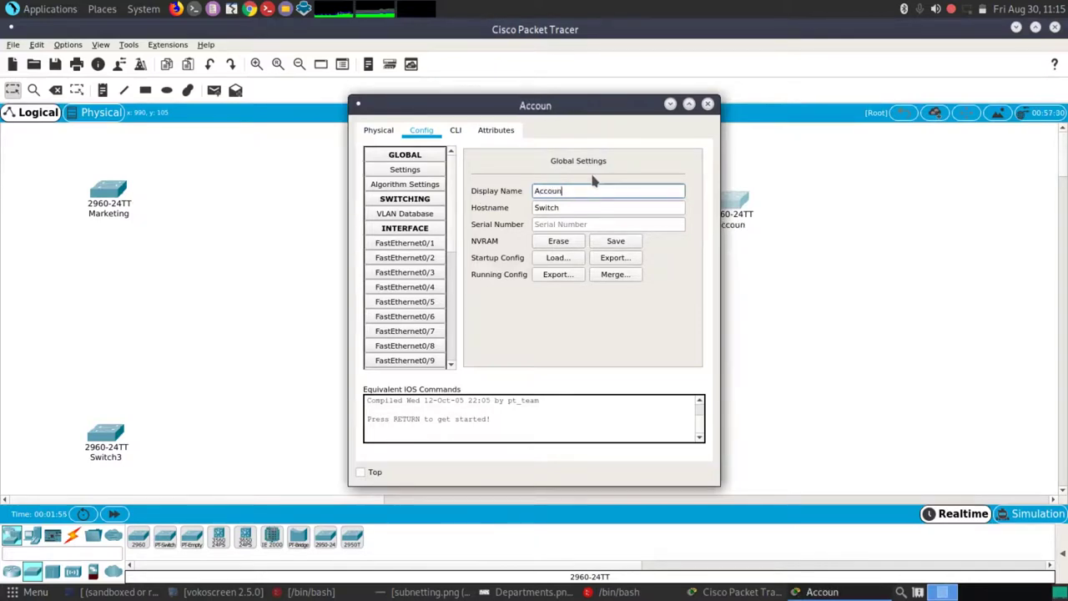
pyautogui.click(708, 104)
# Step: Nudge Switch4 right and change its display name to Human Resource
pyautogui.click(688, 436)
pyautogui.moveTo(688, 435); pyautogui.dragTo(732, 422)
pyautogui.click(734, 421)
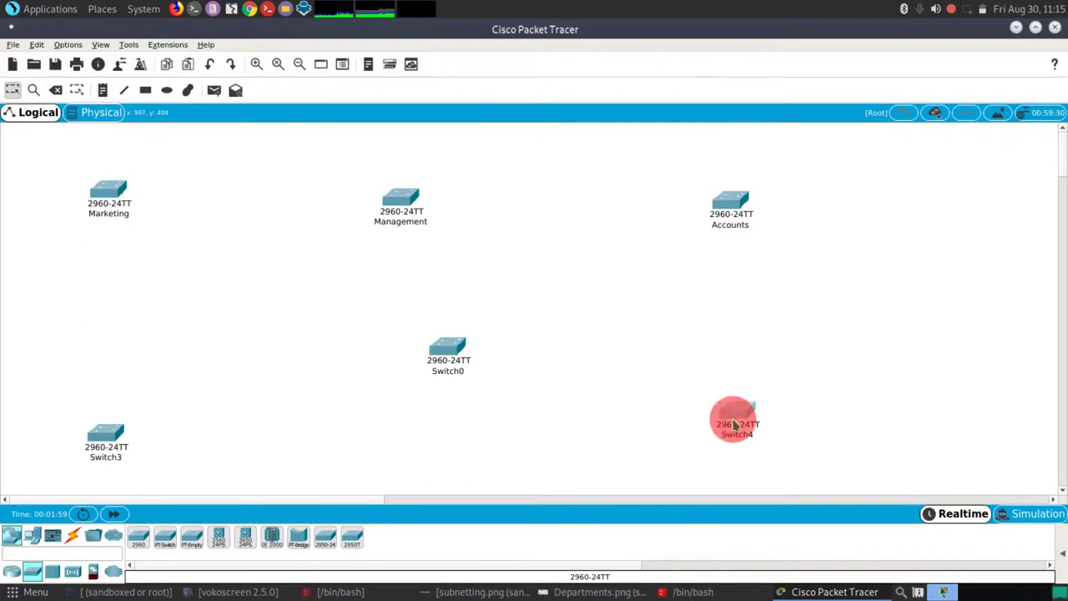
pyautogui.click(421, 130)
pyautogui.doubleClick(579, 190)
pyautogui.write('Human')
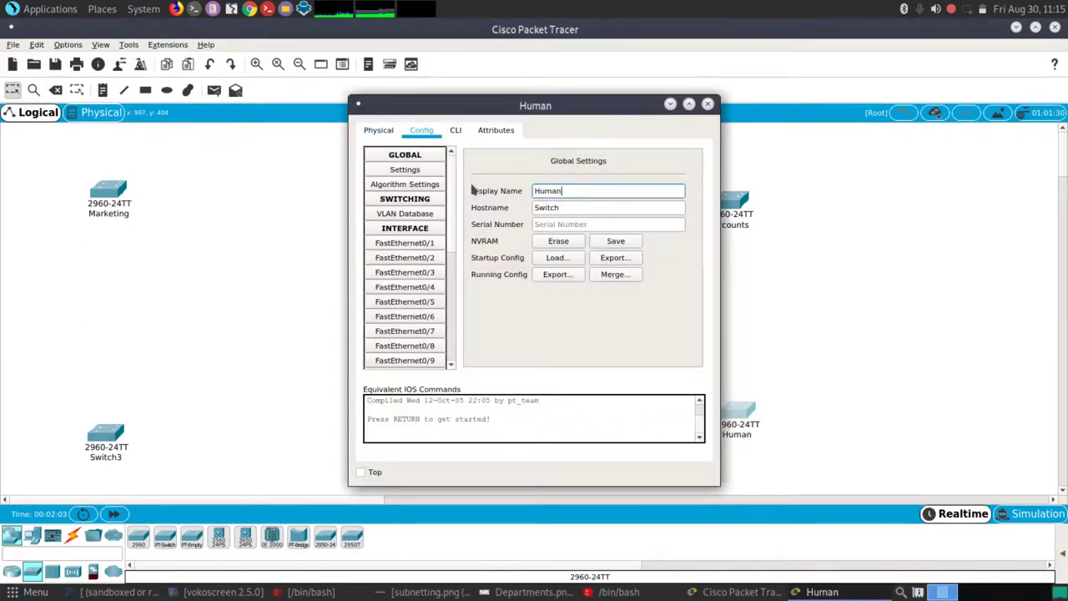
pyautogui.write(' Resource')
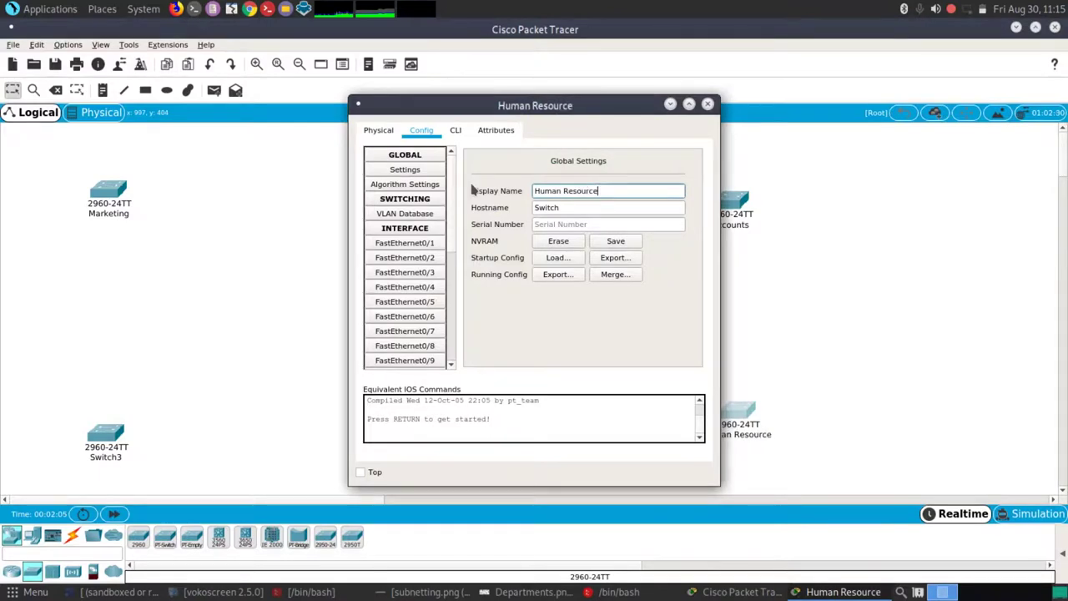
pyautogui.click(707, 104)
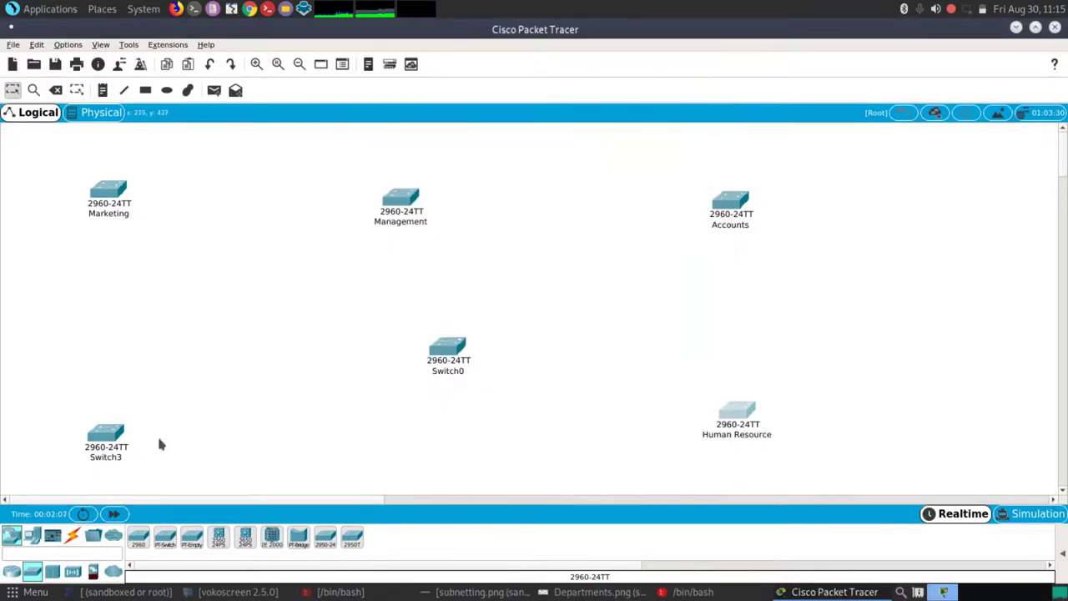
# Step: Change Switch3's display name to Sales
pyautogui.click(100, 436)
pyautogui.click(99, 435)
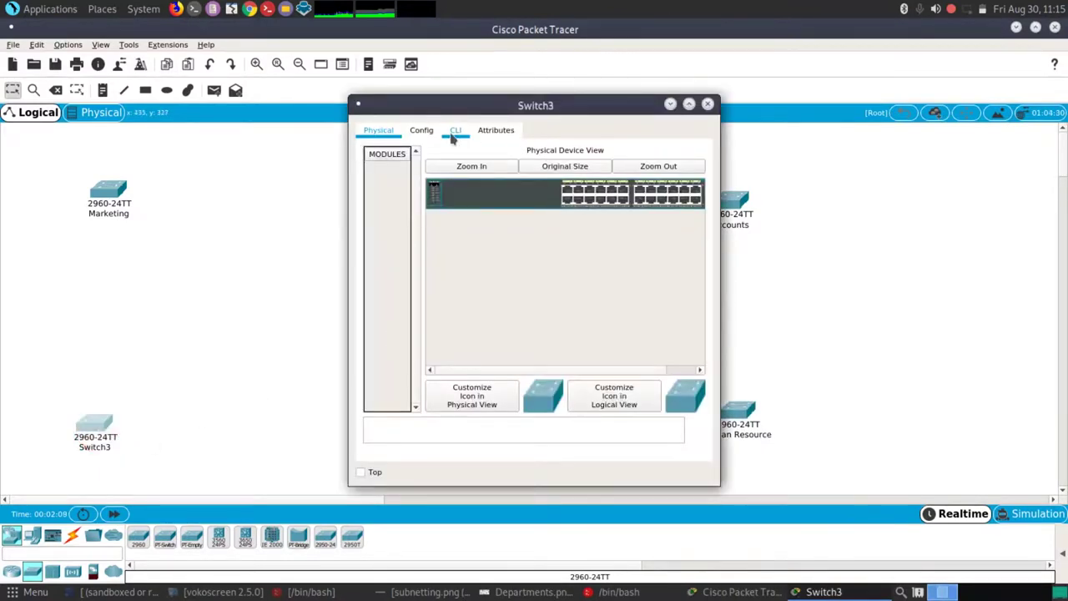
pyautogui.click(421, 131)
pyautogui.doubleClick(585, 192)
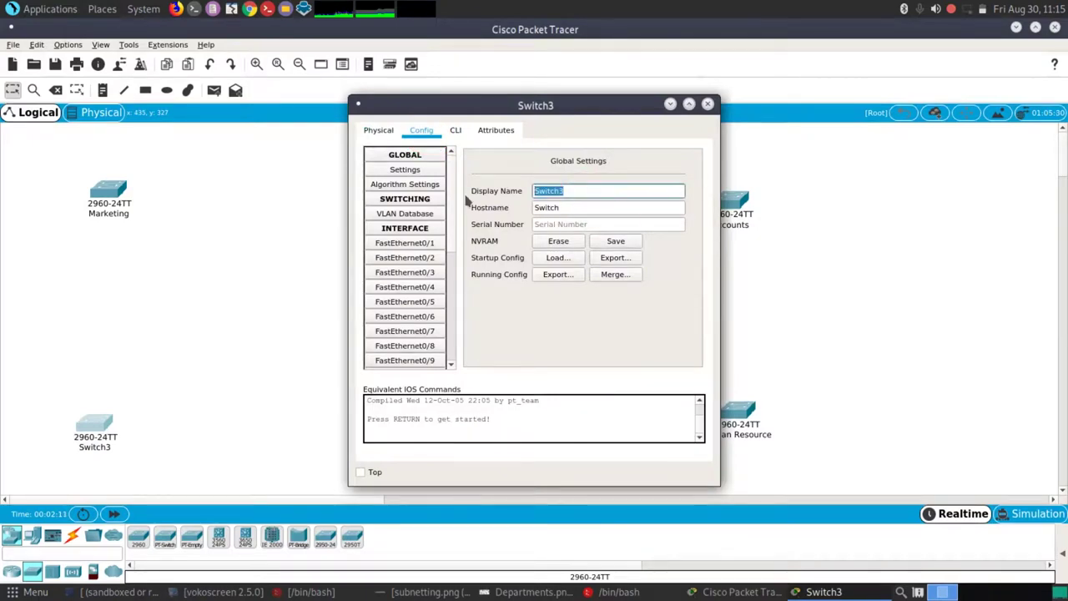
pyautogui.write('Sales')
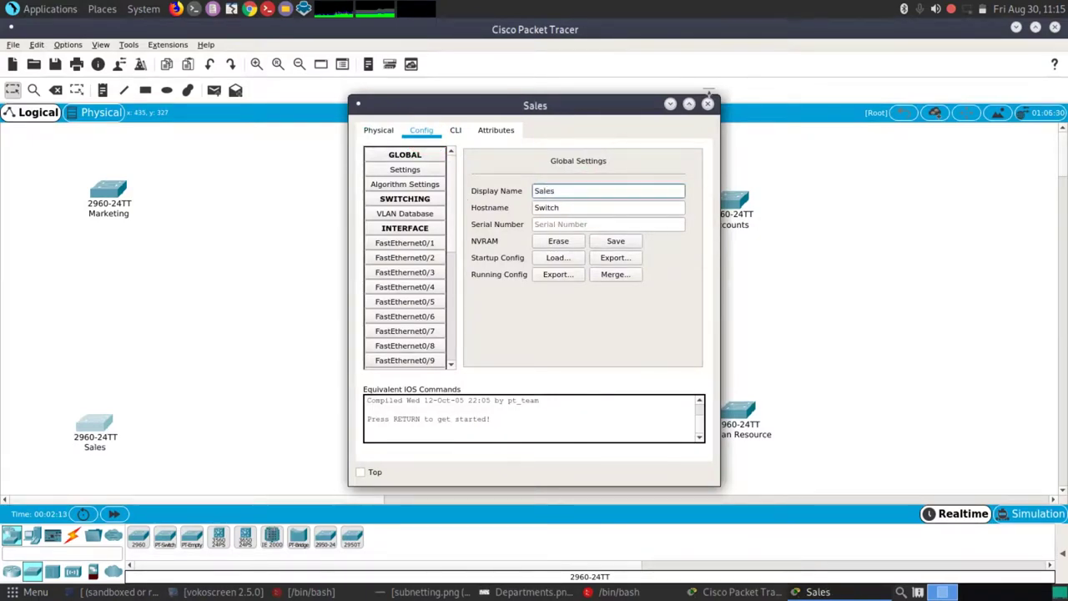
pyautogui.click(707, 105)
# Step: Change Switch0's display name to Server Switch
pyautogui.click(446, 343)
pyautogui.click(430, 130)
pyautogui.doubleClick(591, 190)
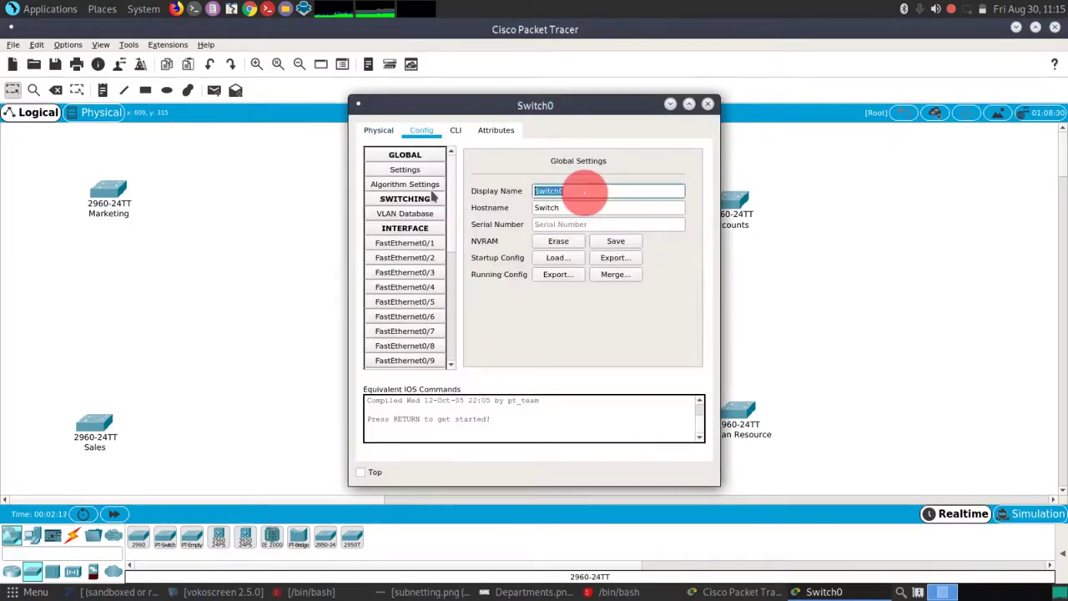
pyautogui.write('Server')
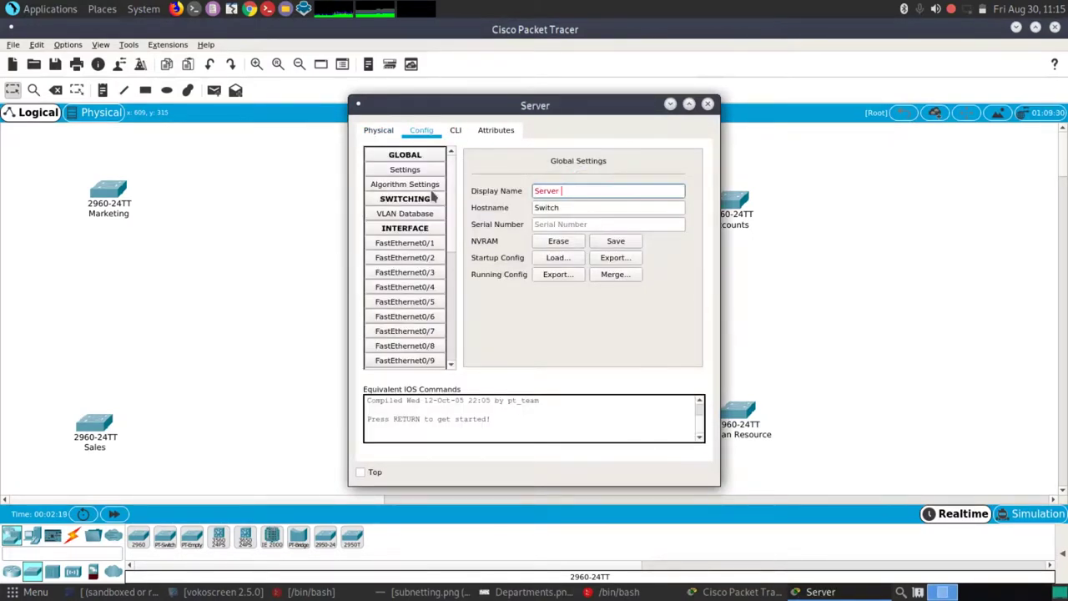
pyautogui.write(' Switch')
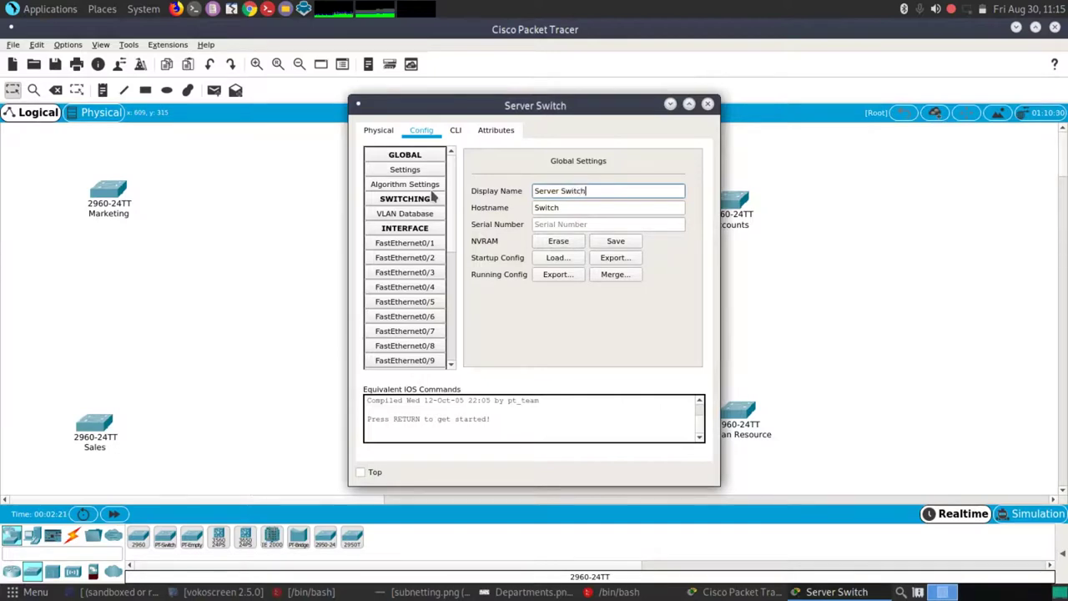
pyautogui.click(708, 105)
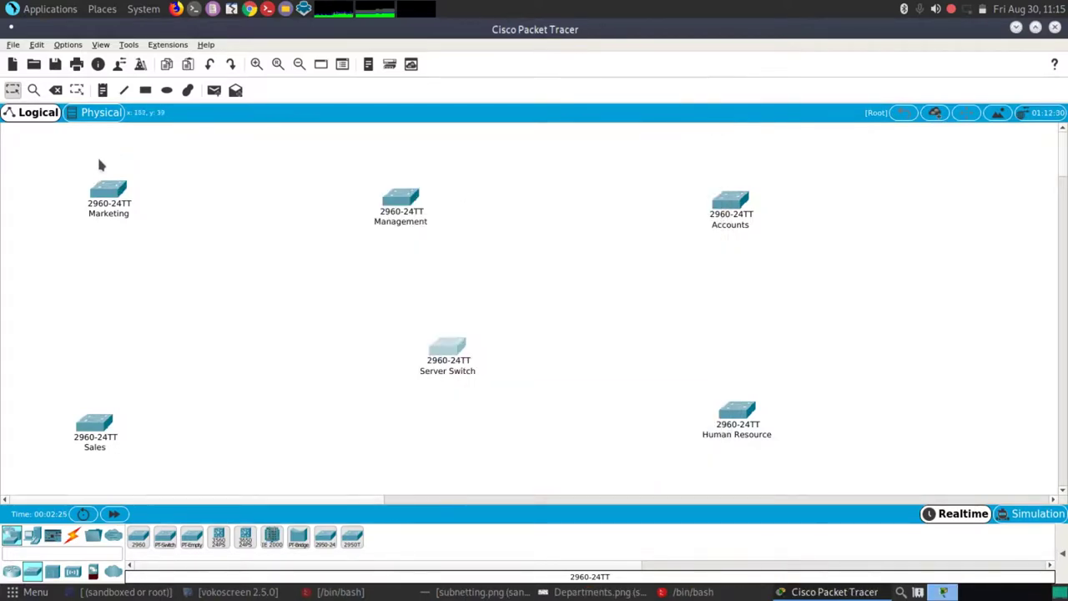
# Step: Nudge the Management switch right and pick magenta as the ellipse colour
pyautogui.moveTo(398, 197); pyautogui.dragTo(450, 201)
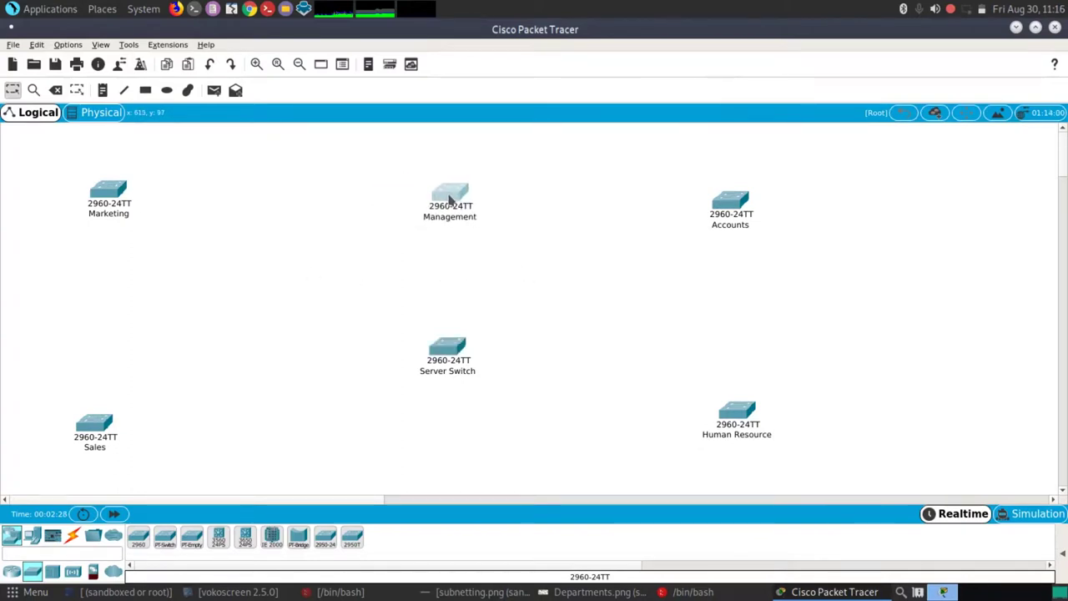
pyautogui.click(210, 227)
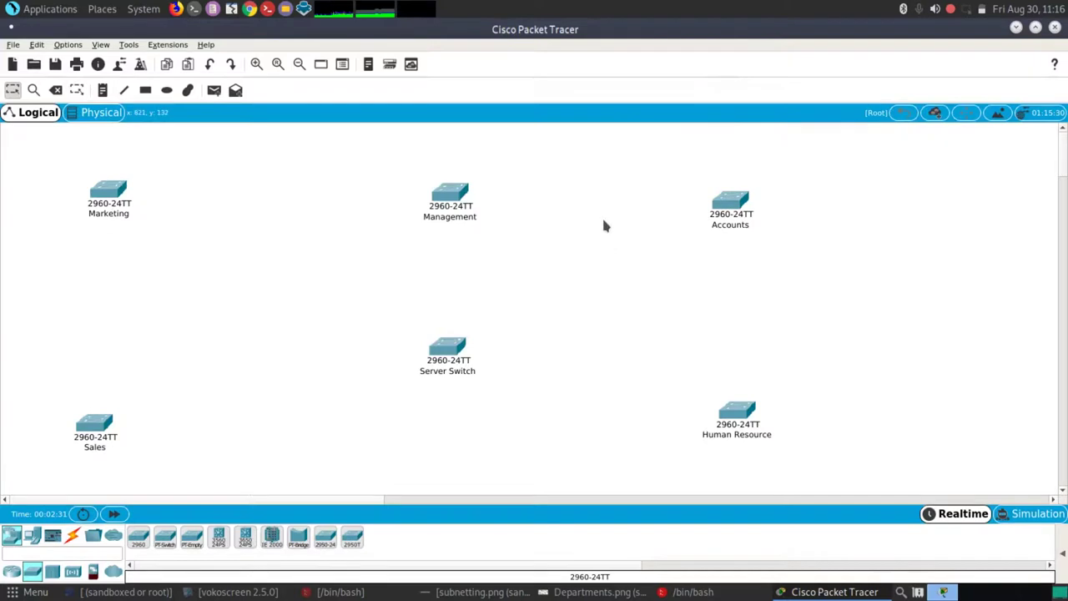
pyautogui.click(166, 90)
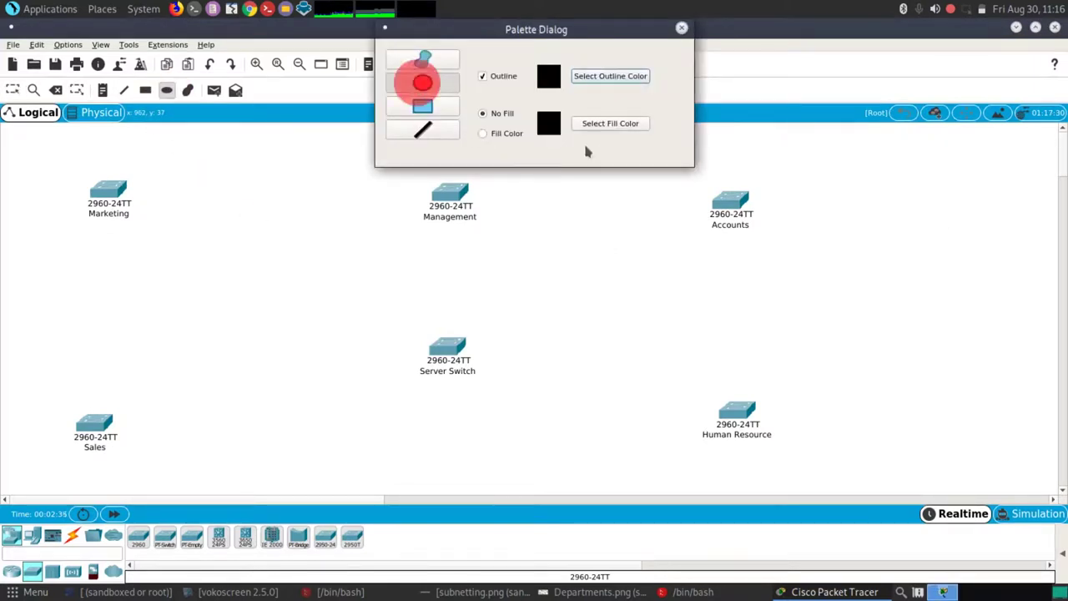
pyautogui.click(604, 125)
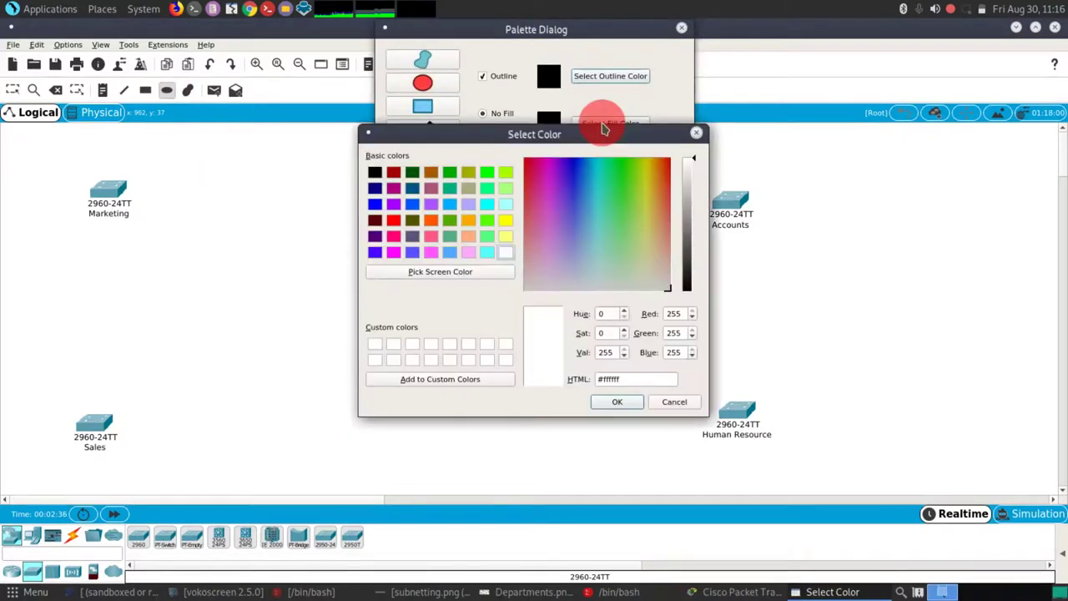
pyautogui.click(553, 178)
pyautogui.click(618, 402)
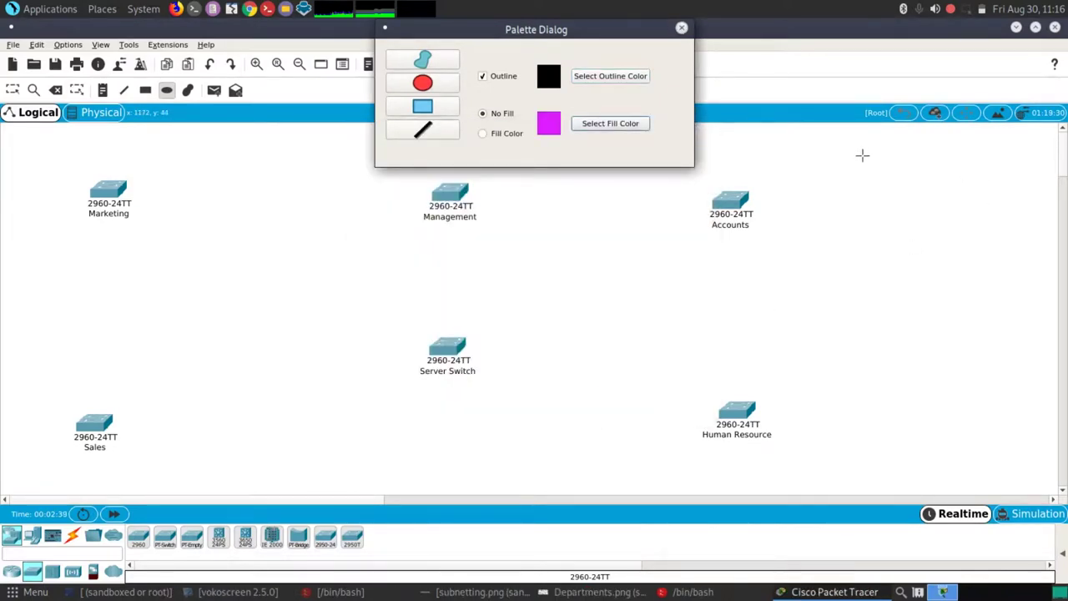
# Step: Draw an ellipse at top right, then delete it because it came out unfilled
pyautogui.moveTo(862, 156); pyautogui.dragTo(1034, 223)
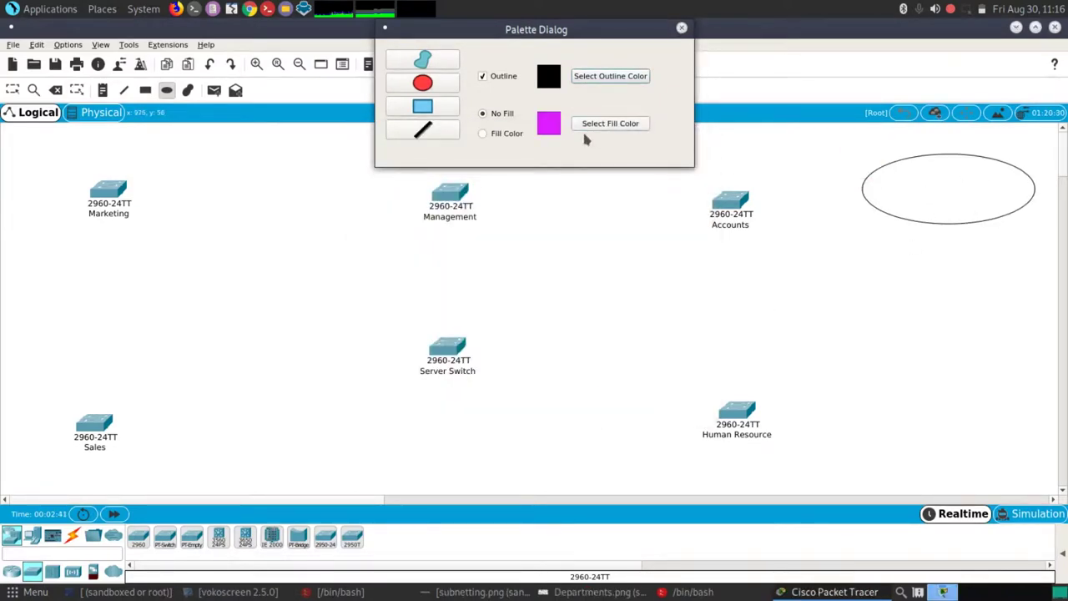
pyautogui.click(491, 134)
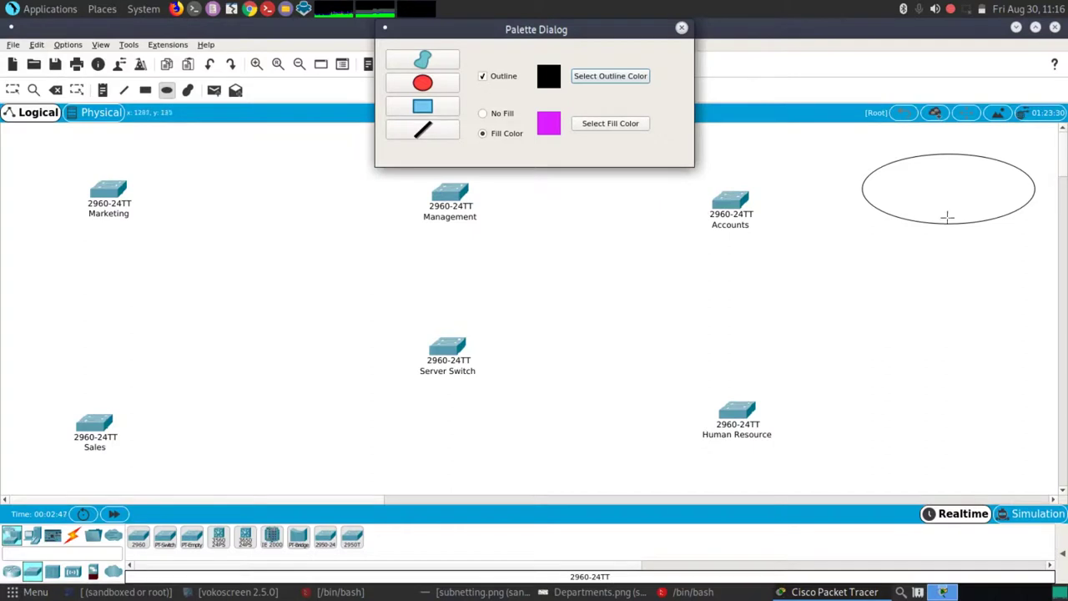
pyautogui.press('Escape')
pyautogui.press('Escape')
pyautogui.press('Delete')
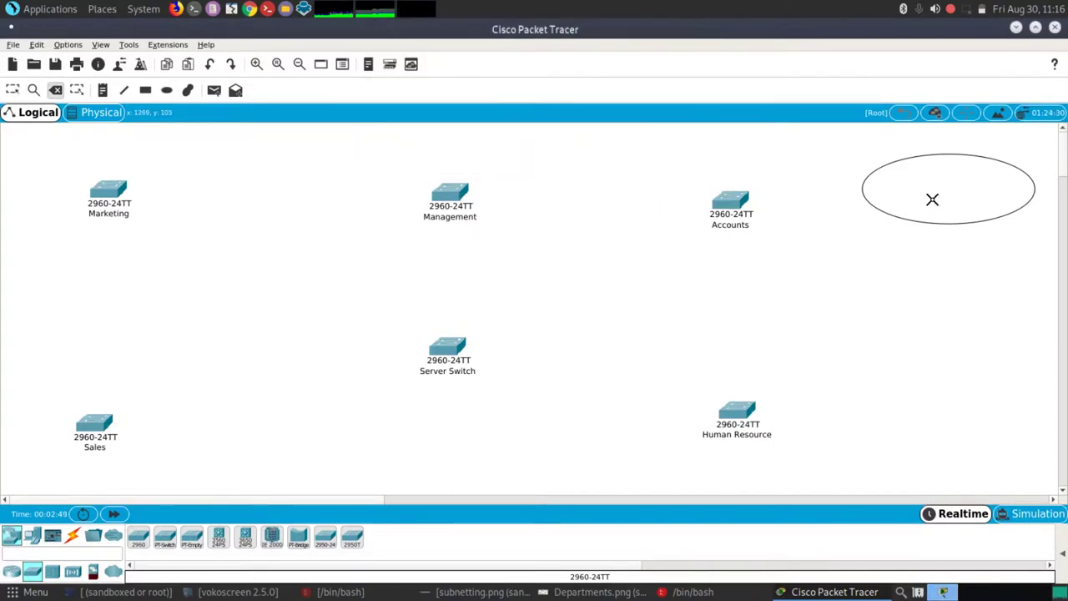
pyautogui.click(931, 199)
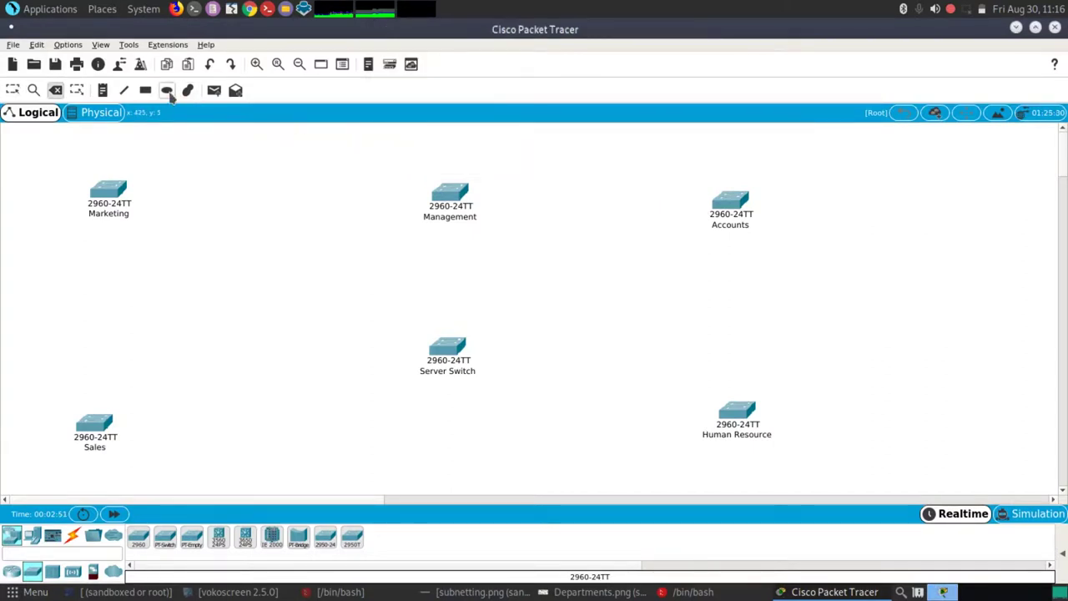
# Step: Redraw the top-right ellipse filled with magenta and close the drawing palette
pyautogui.click(166, 90)
pyautogui.click(499, 135)
pyautogui.click(622, 125)
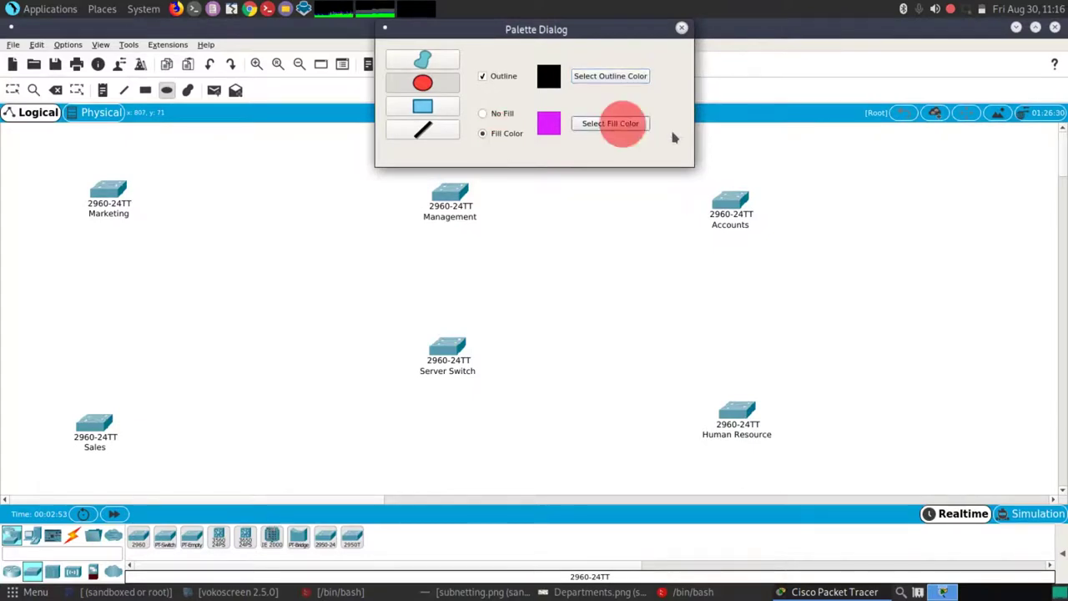
pyautogui.click(695, 132)
pyautogui.moveTo(873, 146); pyautogui.dragTo(1048, 207)
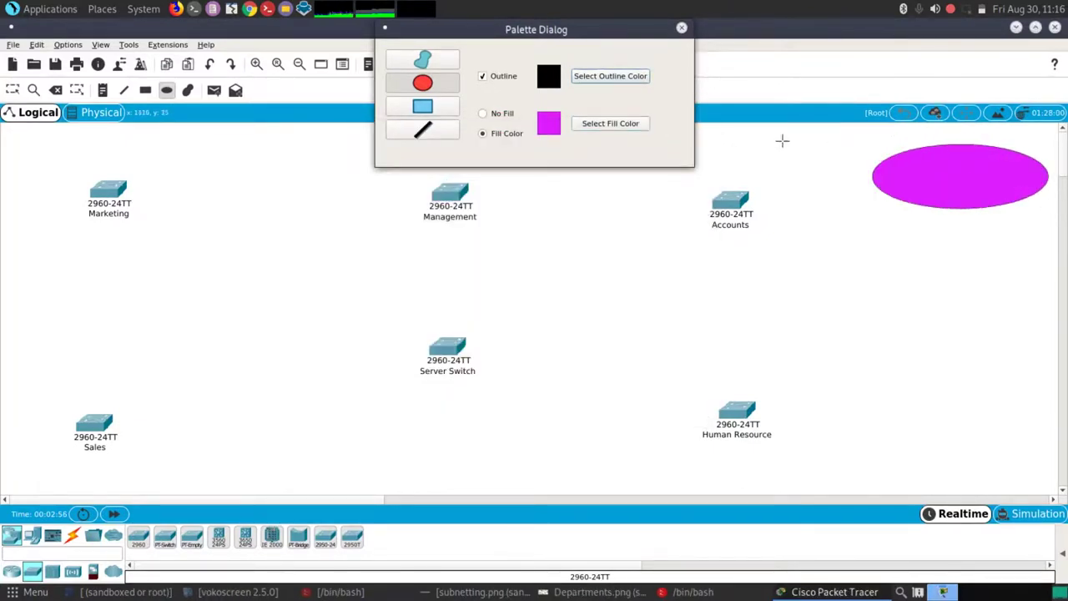
pyautogui.click(682, 27)
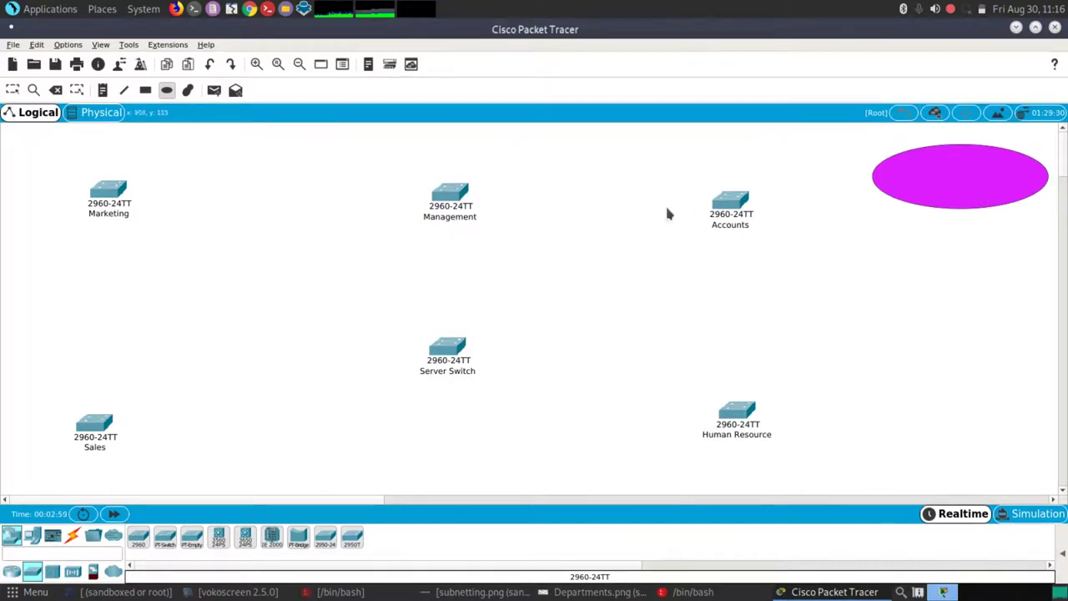
pyautogui.press('Escape')
# Step: Add a two-line note reading 192.168.1.0/24 and 255.255.255.0 inside the magenta ellipse and centre it
pyautogui.doubleClick(967, 179)
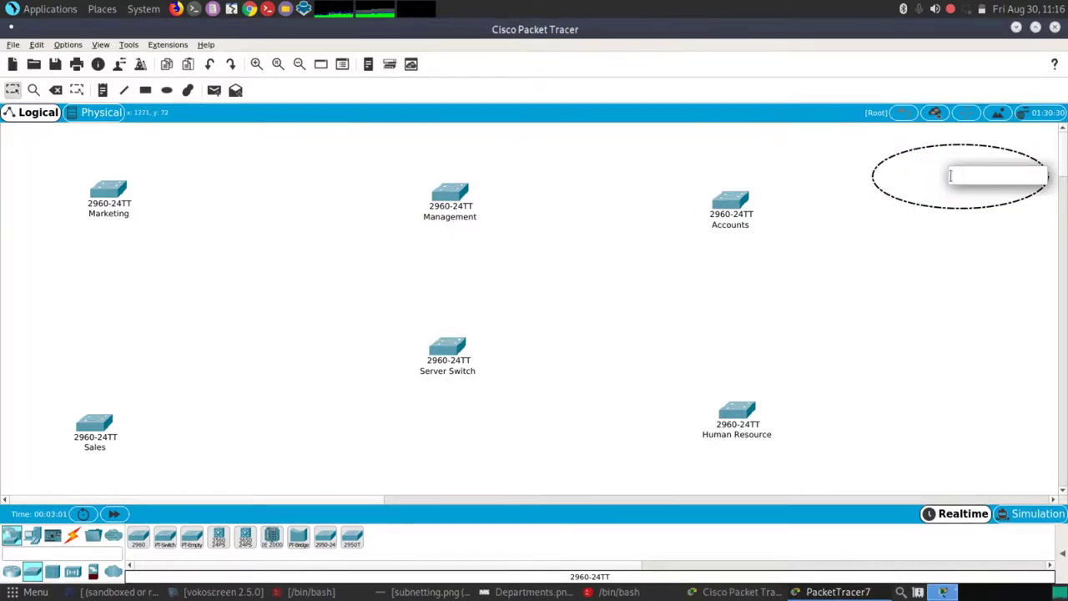
pyautogui.write('192.168.1.0/24')
pyautogui.press('Return')
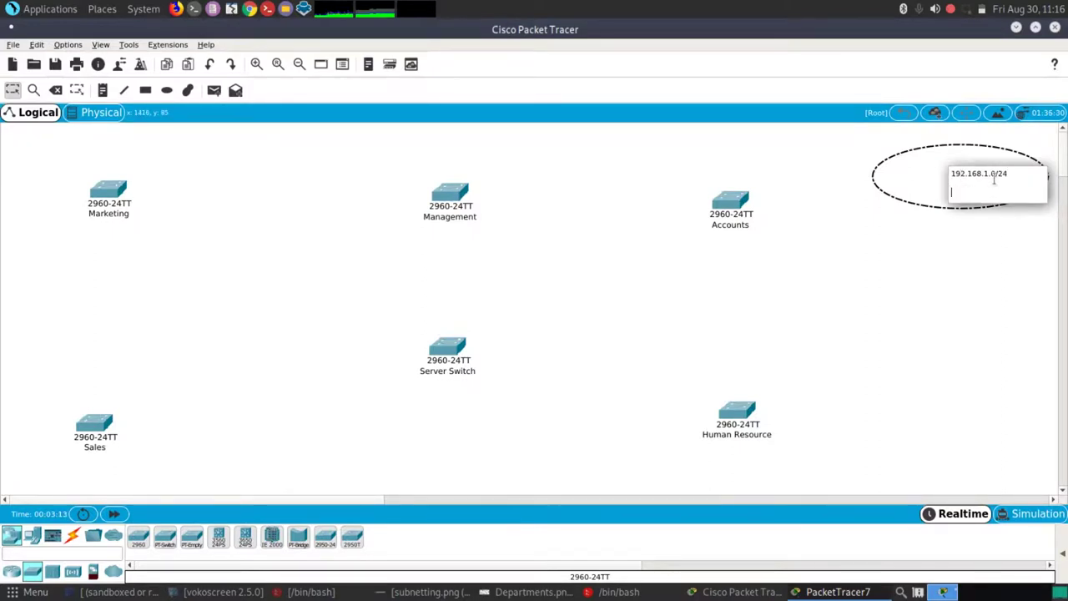
pyautogui.write('255.255.255.0')
pyautogui.tripleClick(1012, 173)
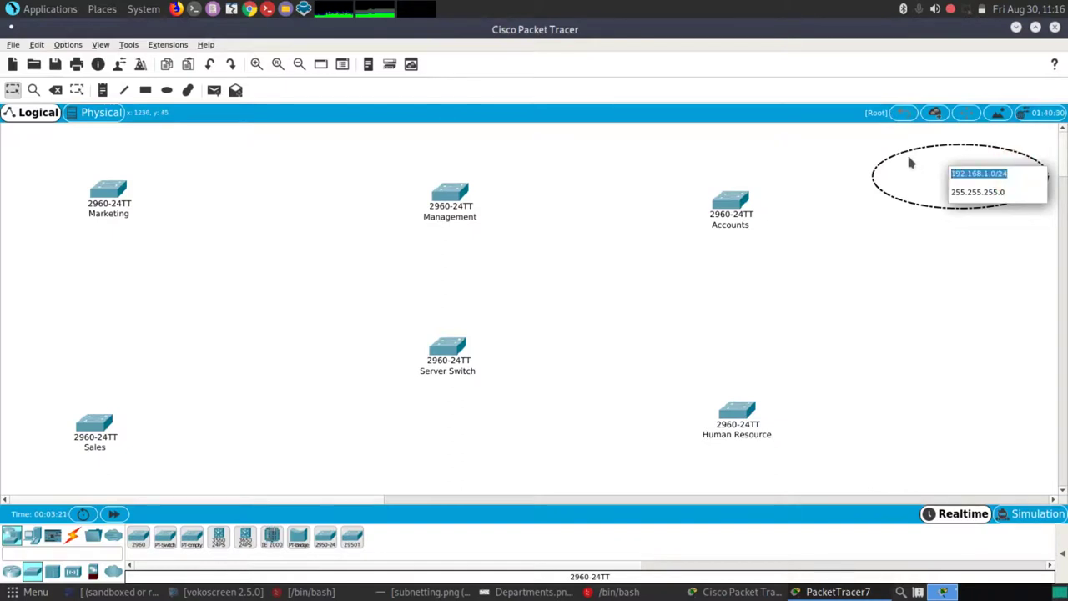
pyautogui.click(1004, 227)
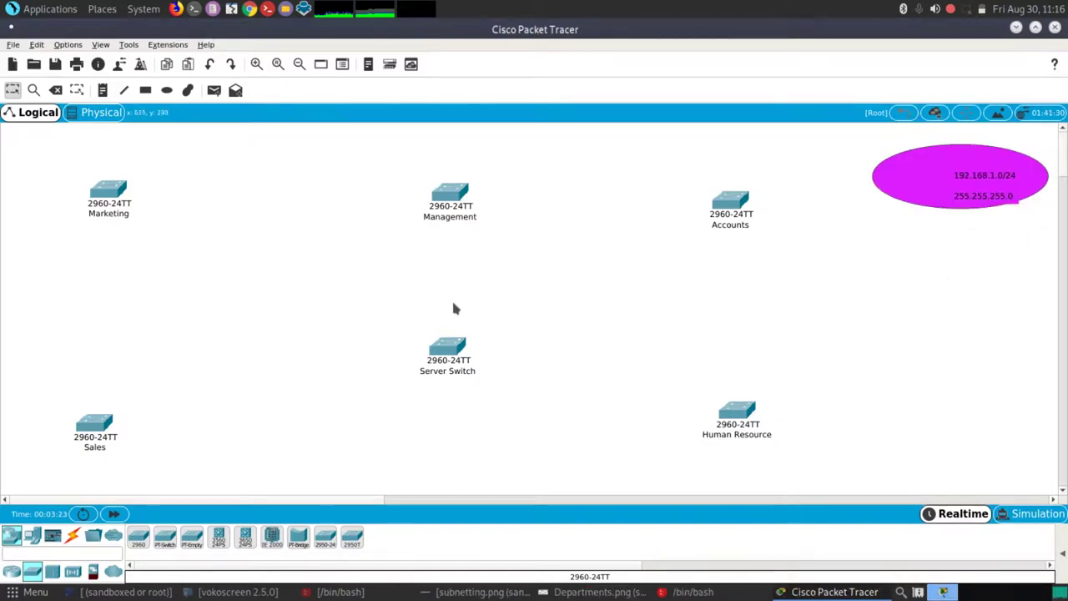
pyautogui.moveTo(956, 180); pyautogui.dragTo(940, 167)
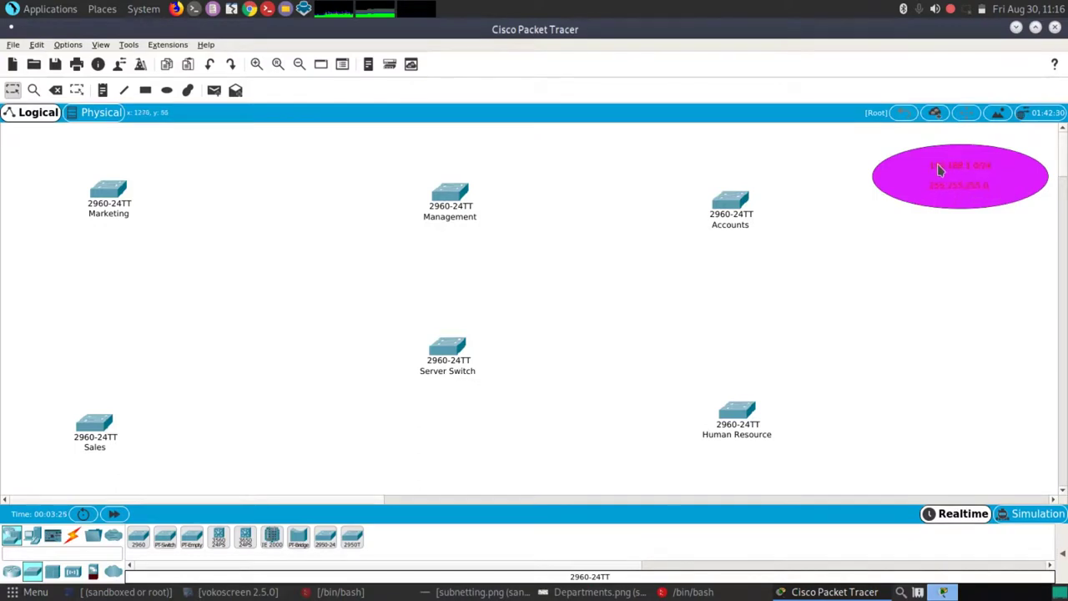
pyautogui.click(919, 355)
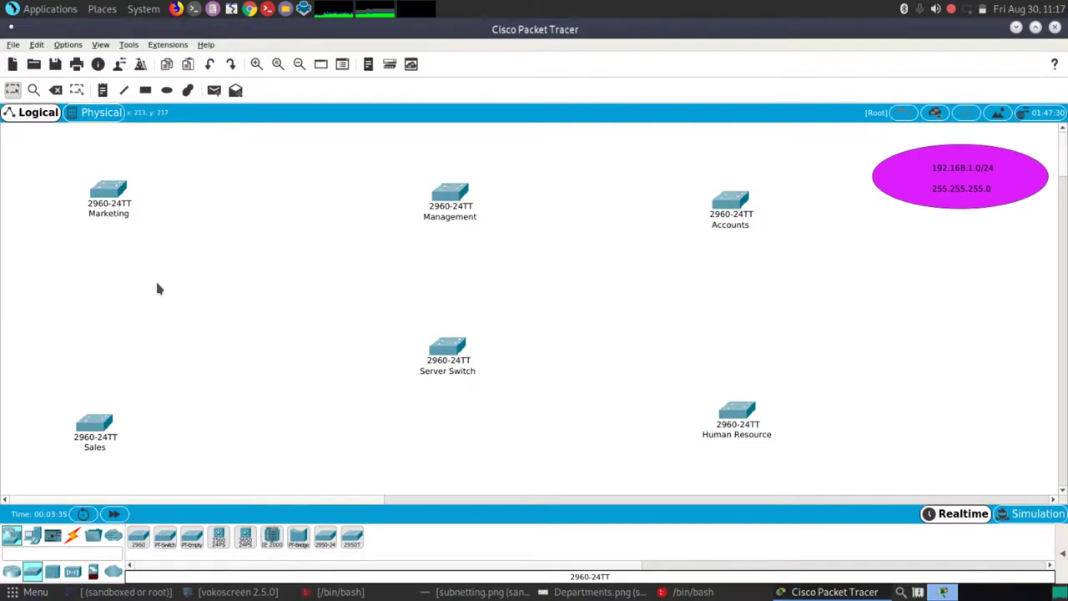
# Step: Drag Marketing, Management, Accounts, Human Resource, Sales and Server Switch into a more even layout
pyautogui.moveTo(111, 185)
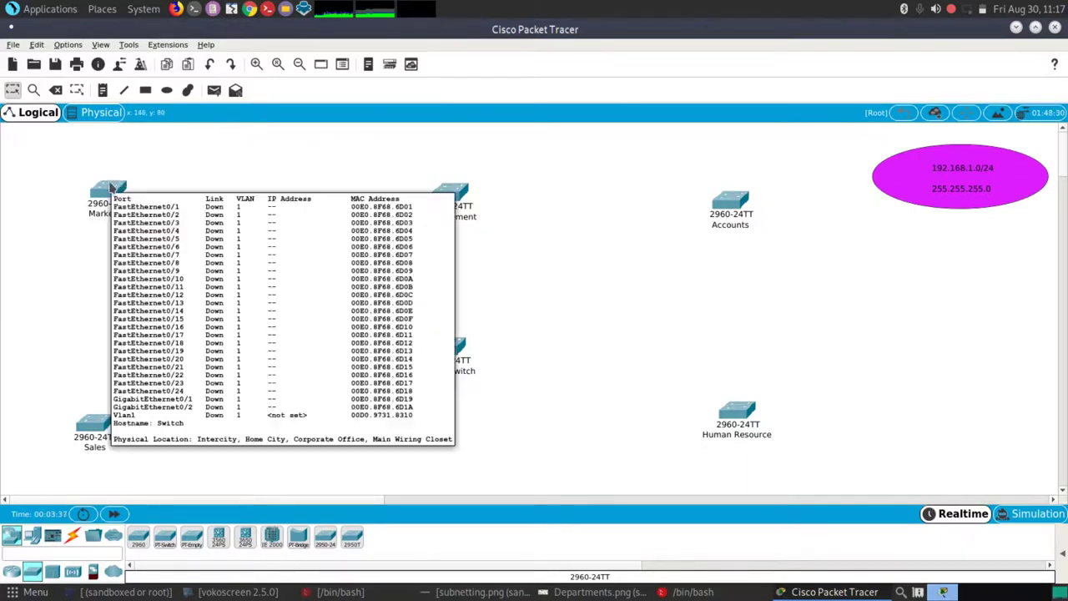
pyautogui.moveTo(111, 185); pyautogui.dragTo(129, 208)
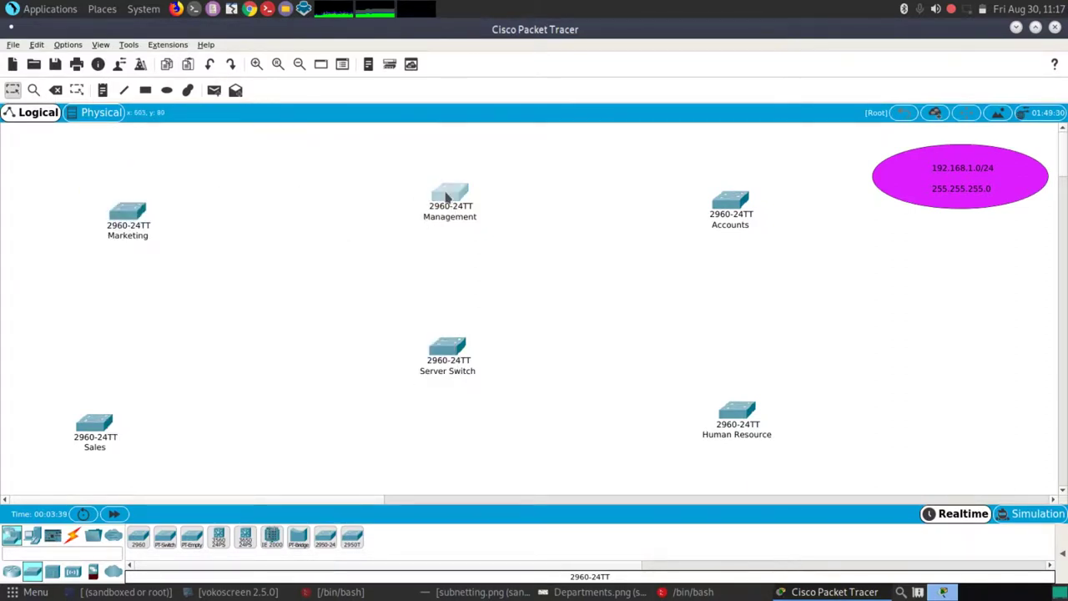
pyautogui.moveTo(446, 196); pyautogui.dragTo(443, 222)
pyautogui.moveTo(727, 205); pyautogui.dragTo(758, 230)
pyautogui.moveTo(741, 425); pyautogui.dragTo(786, 431)
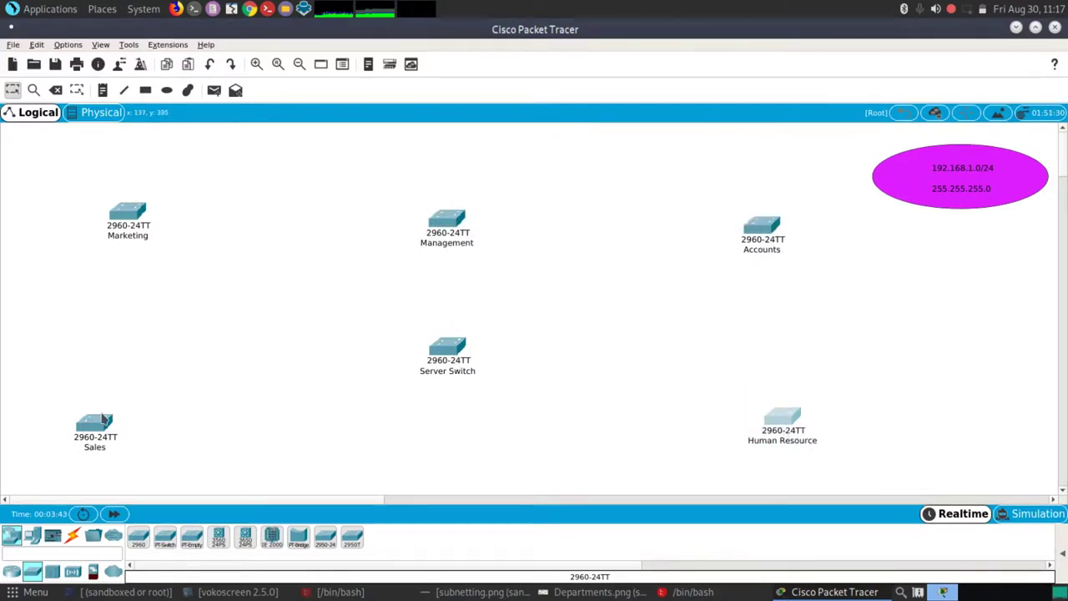
pyautogui.moveTo(102, 418); pyautogui.dragTo(128, 377)
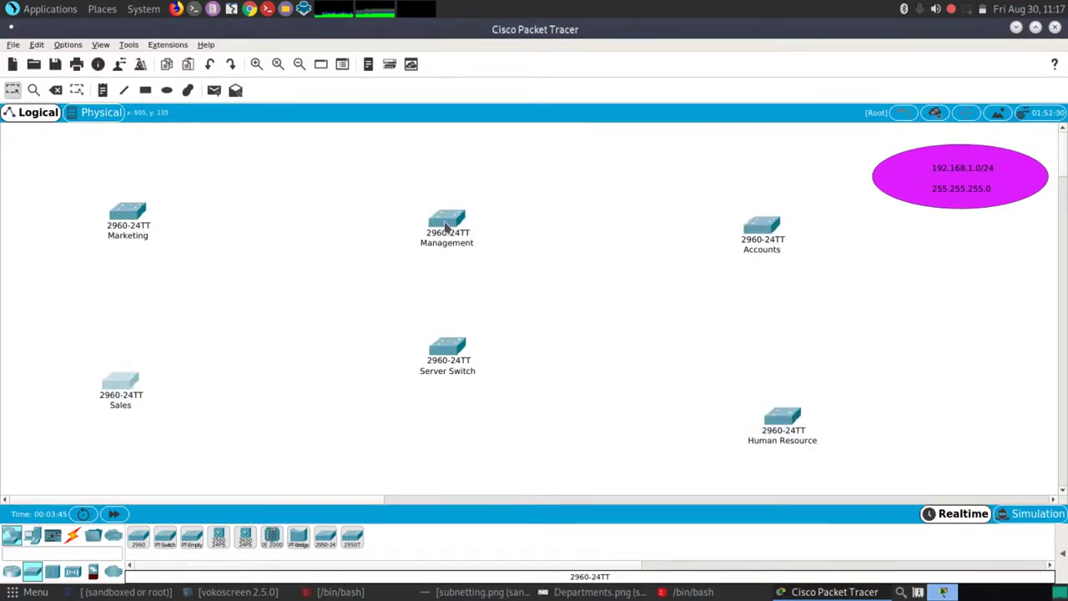
pyautogui.moveTo(447, 225); pyautogui.dragTo(480, 206)
pyautogui.moveTo(453, 359); pyautogui.dragTo(472, 367)
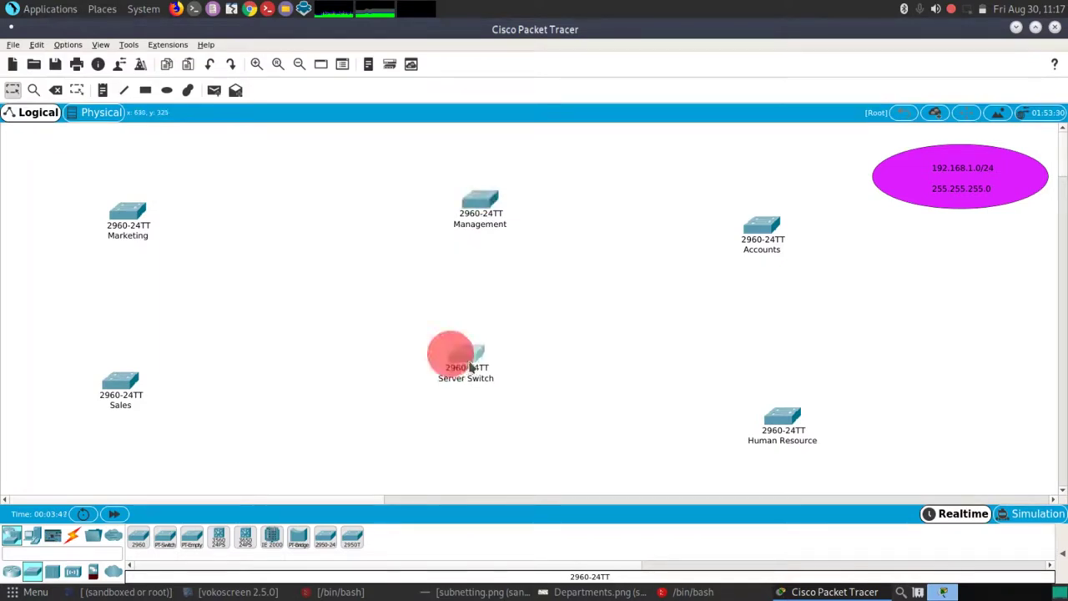
pyautogui.click(599, 327)
# Step: Cable Server Switch to the Management, Marketing and Accounts switches using automatic cables
pyautogui.click(71, 541)
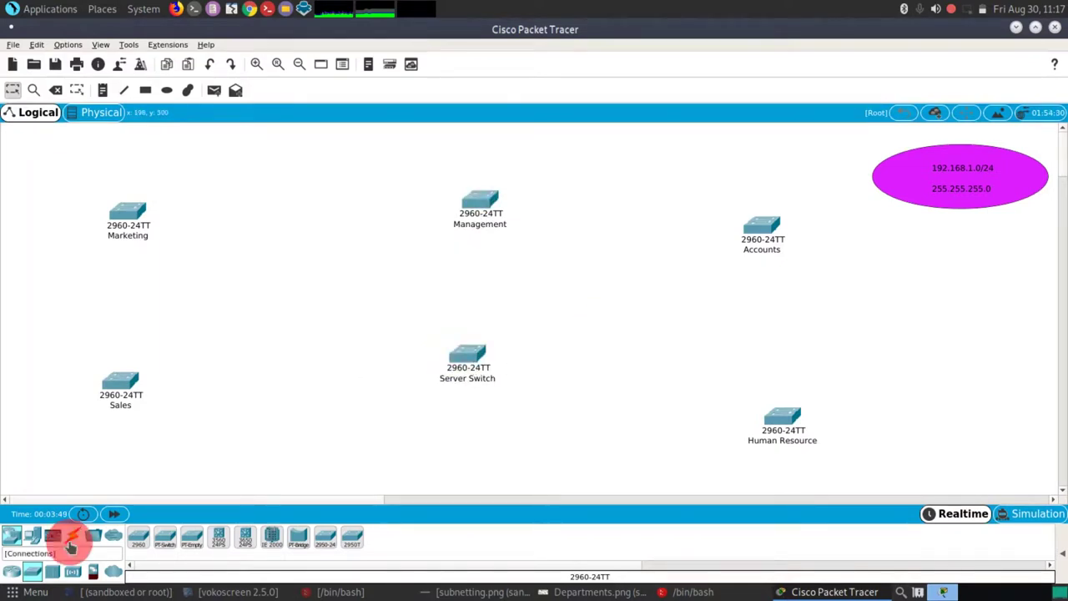
pyautogui.click(138, 536)
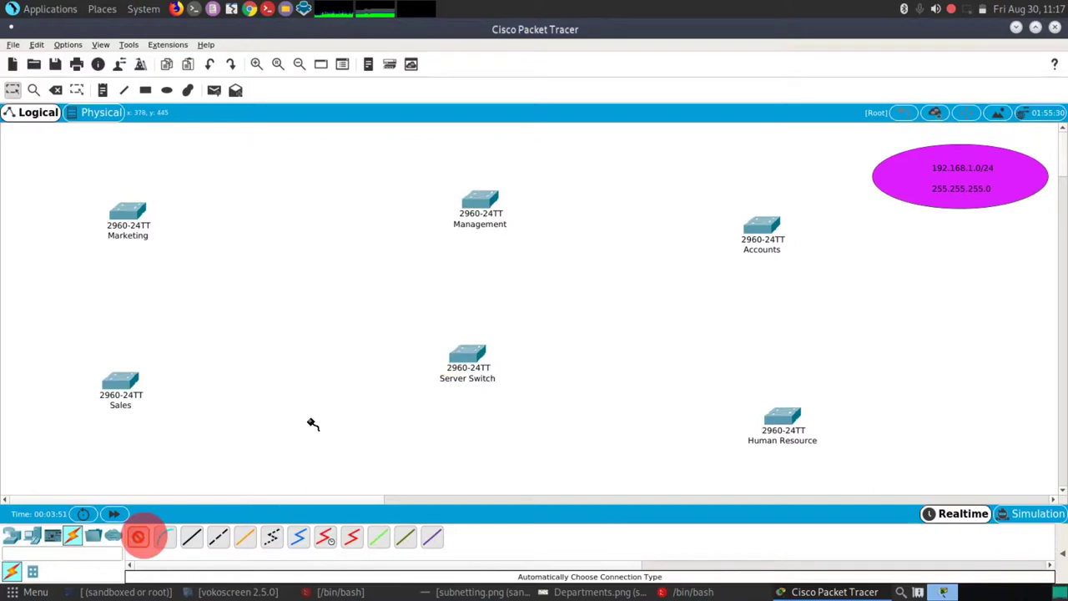
pyautogui.click(468, 354)
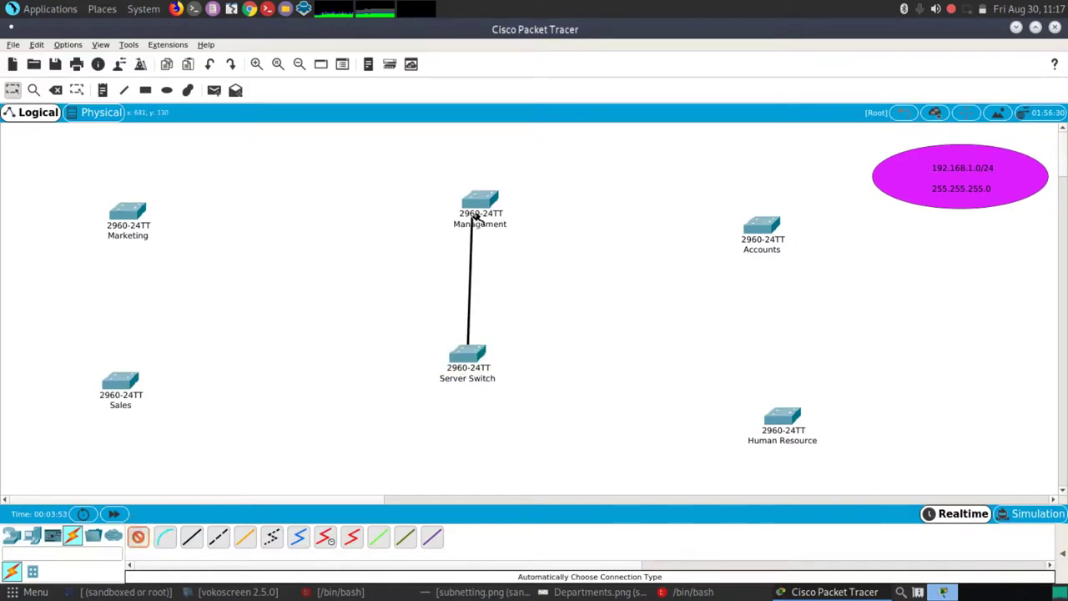
pyautogui.click(475, 193)
pyautogui.click(137, 536)
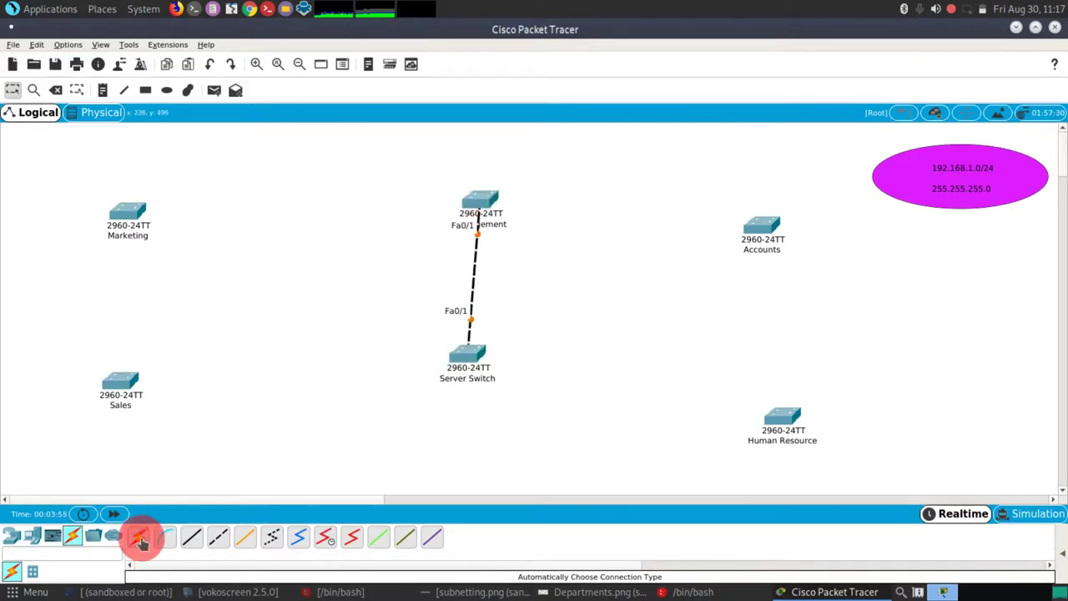
pyautogui.click(463, 357)
pyautogui.click(126, 211)
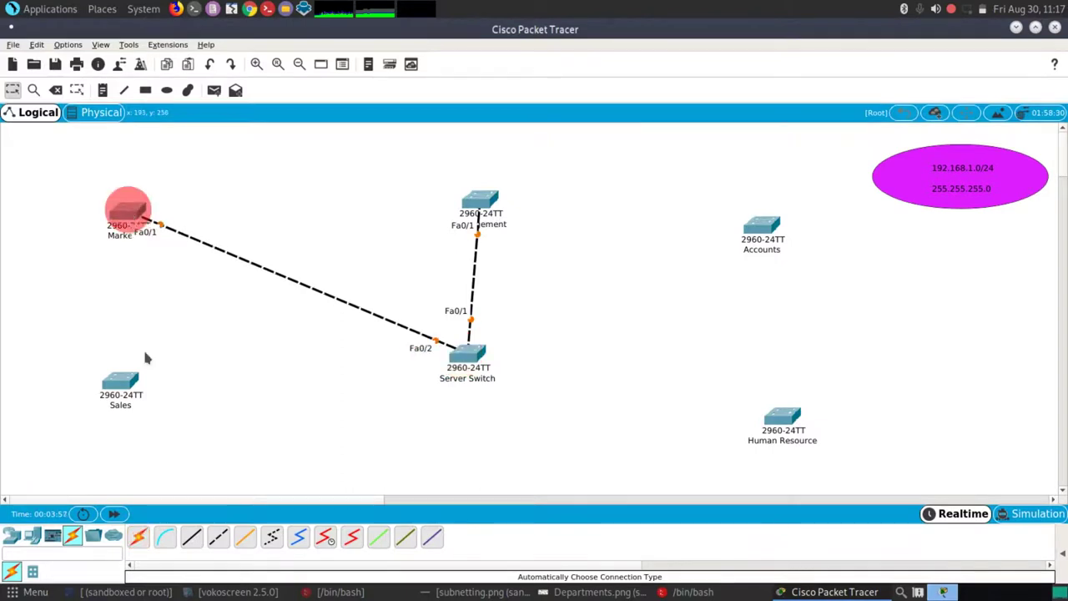
pyautogui.click(137, 537)
pyautogui.click(463, 354)
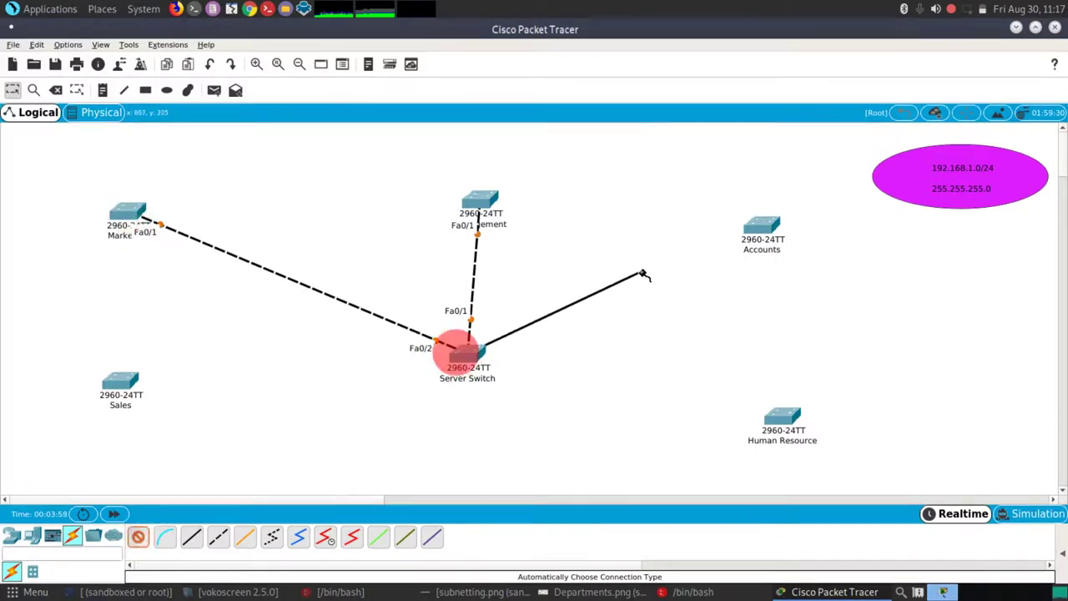
pyautogui.click(759, 229)
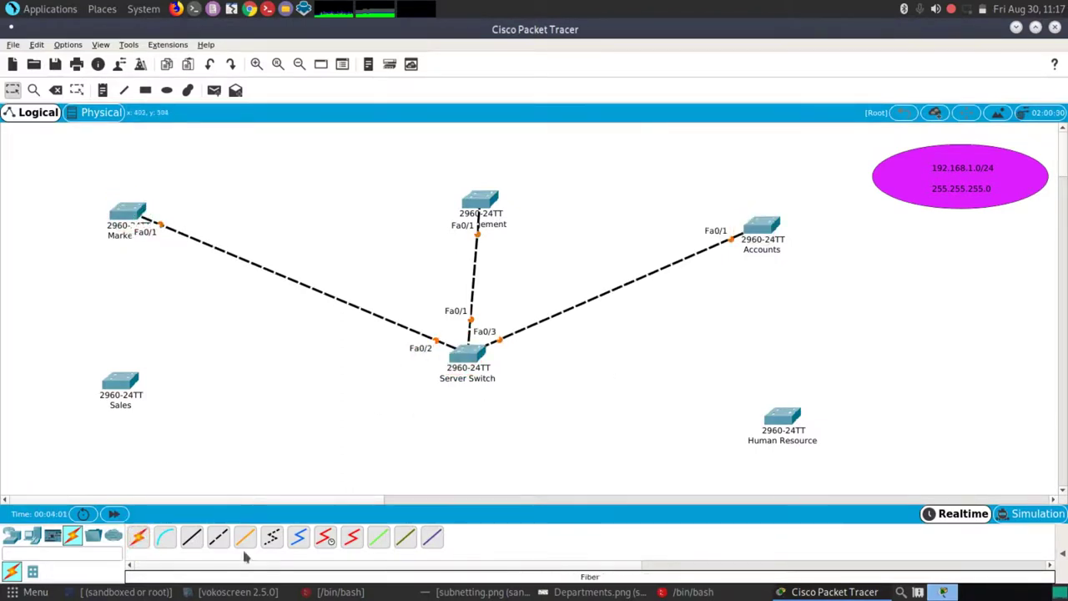
# Step: Cable Server Switch to Human Resource and its Fa0/5 to Sales Fa0/1, then raise Management
pyautogui.click(138, 537)
pyautogui.click(469, 356)
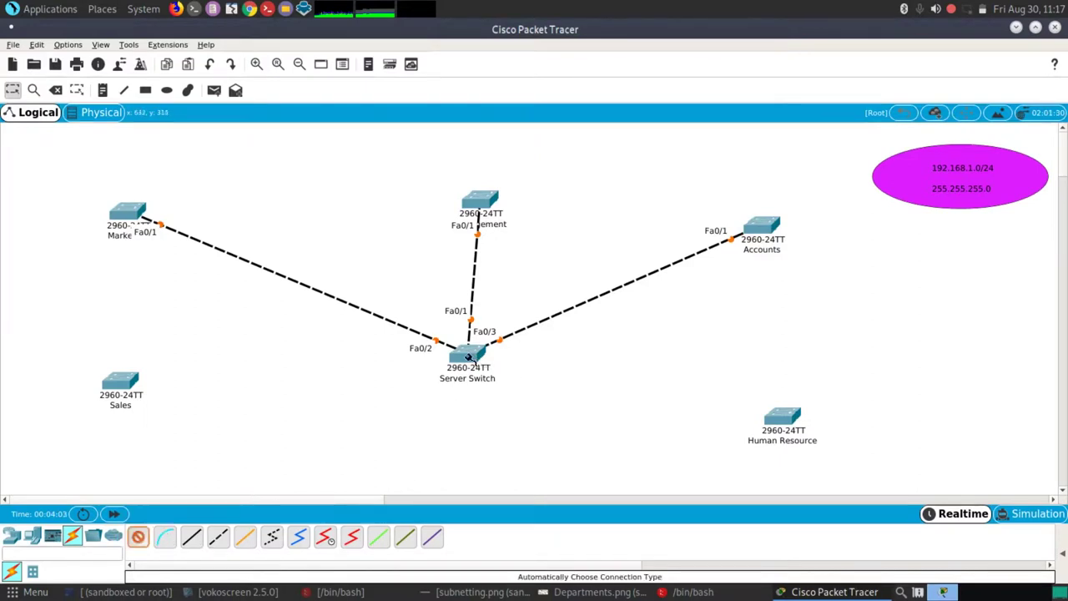
pyautogui.click(775, 417)
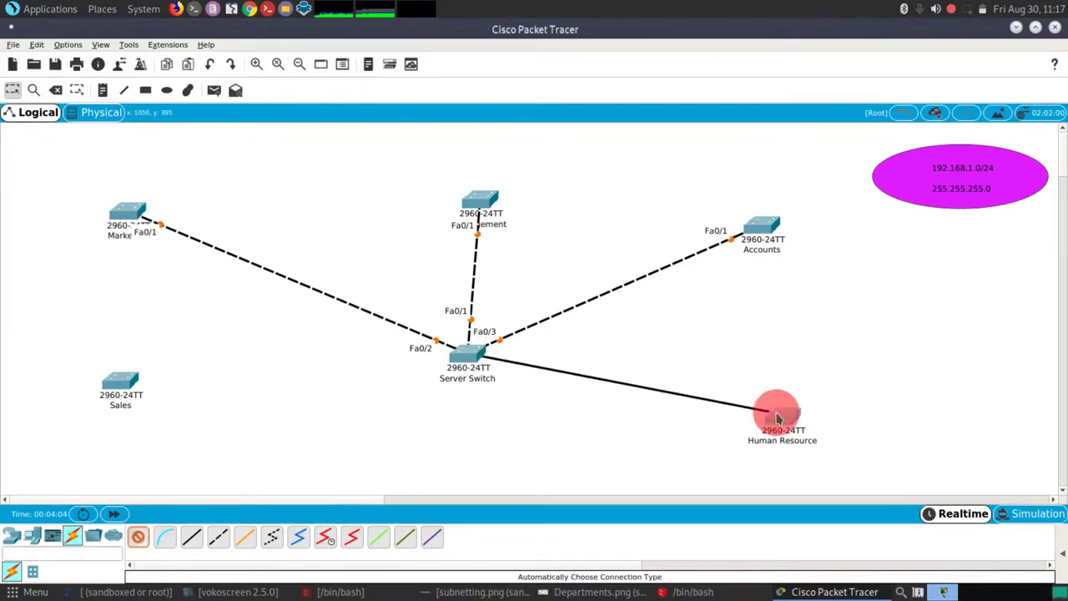
pyautogui.click(138, 537)
pyautogui.click(463, 355)
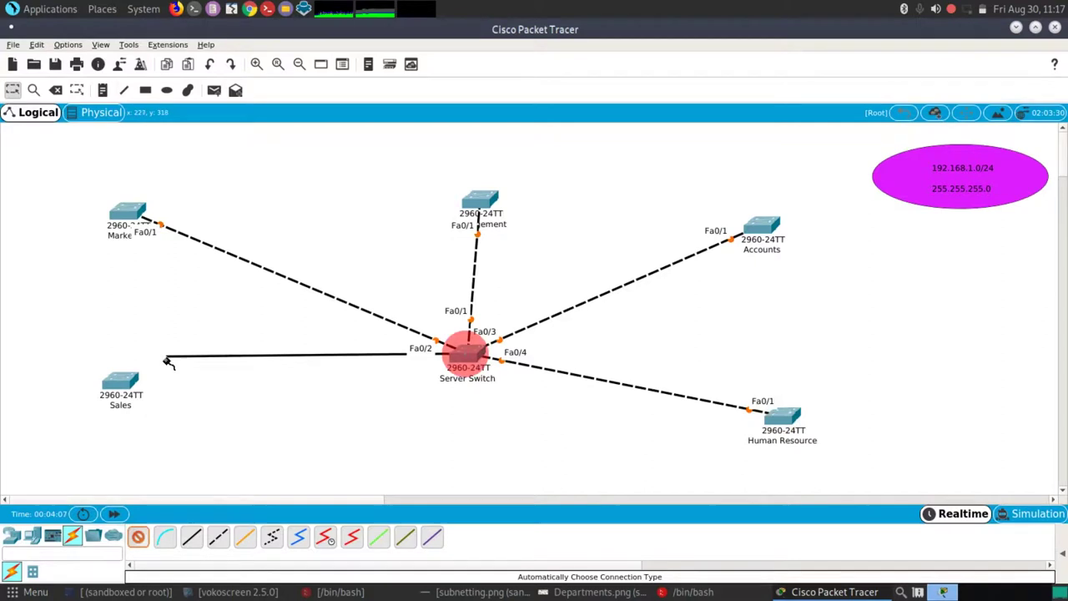
pyautogui.click(119, 382)
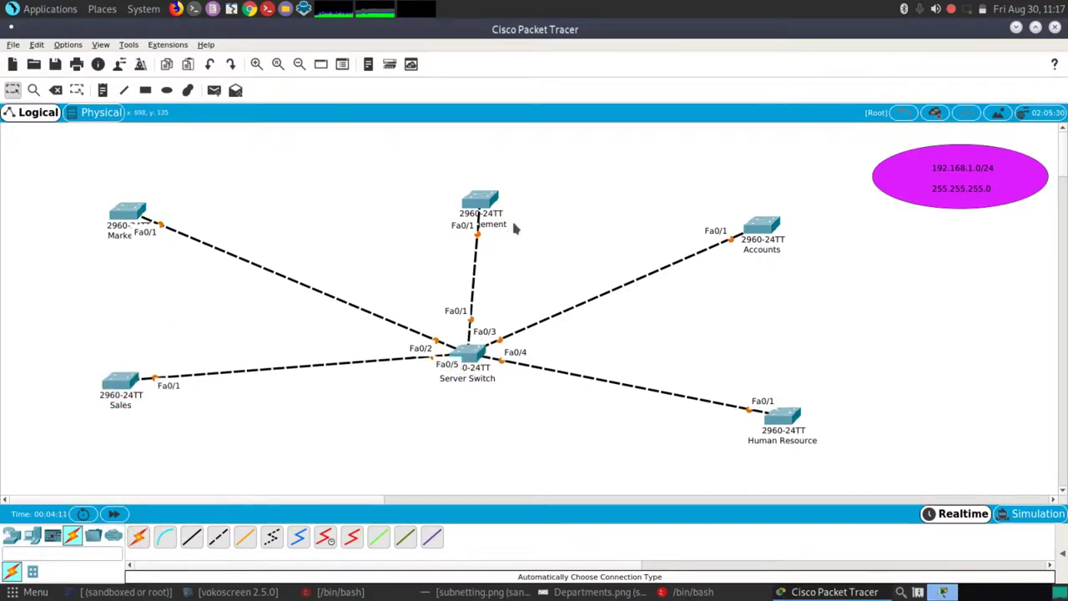
pyautogui.moveTo(482, 198); pyautogui.dragTo(473, 177)
# Step: Check Management's settings, then nudge Management up and right and Marketing up and left
pyautogui.click(472, 176)
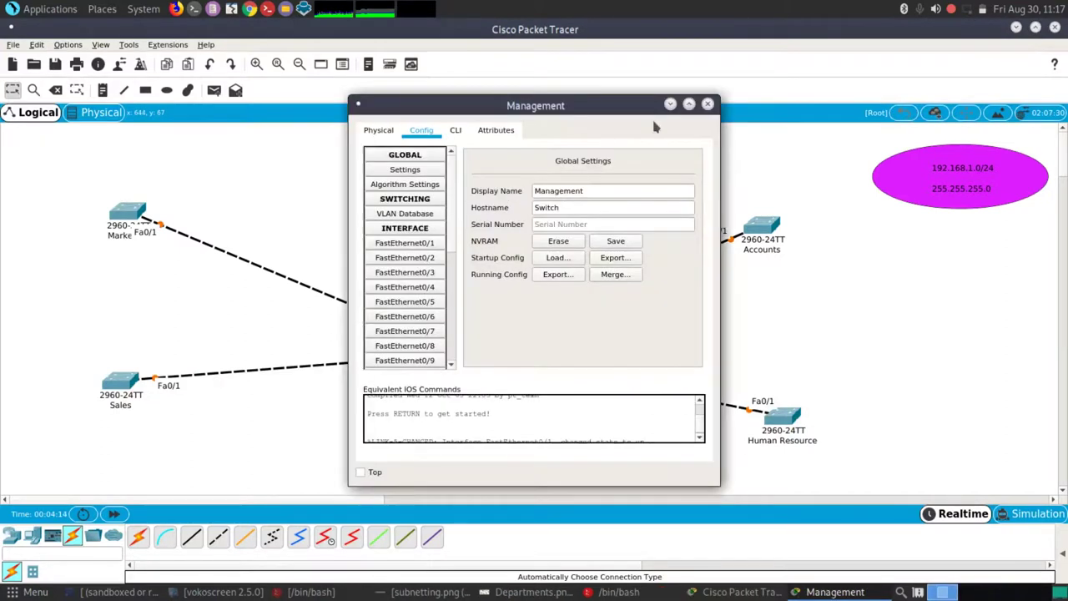
pyautogui.click(707, 103)
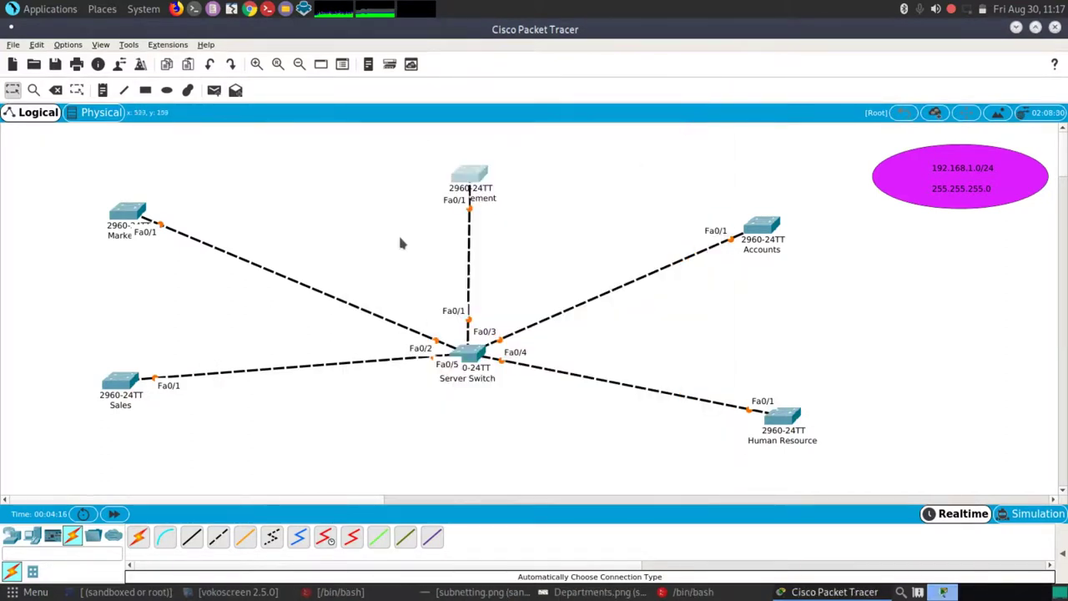
pyautogui.moveTo(466, 182); pyautogui.dragTo(467, 183)
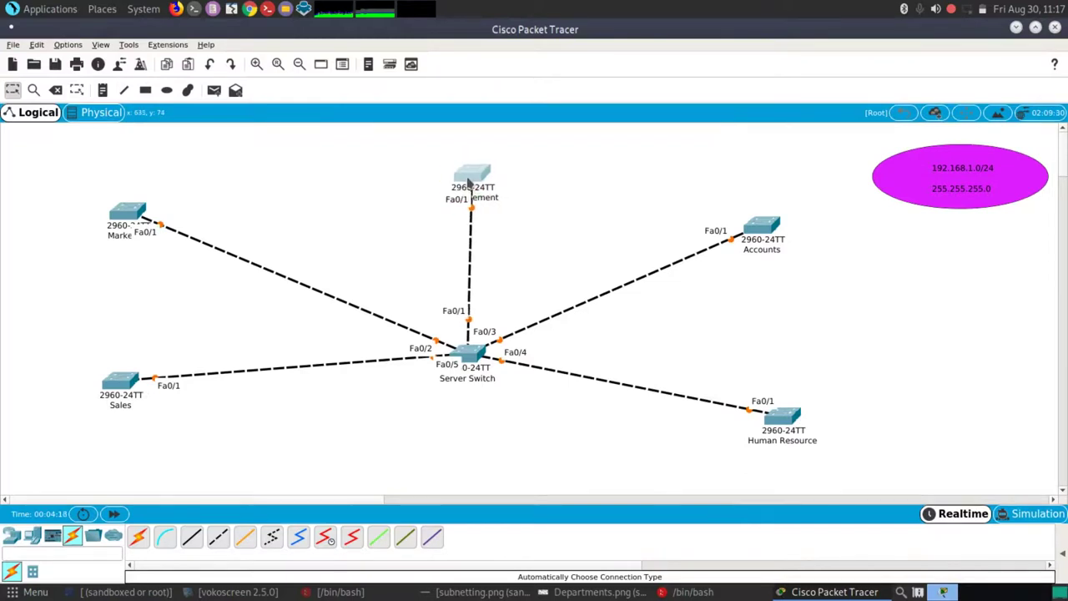
pyautogui.moveTo(129, 214); pyautogui.dragTo(125, 202)
pyautogui.moveTo(469, 178); pyautogui.dragTo(472, 177)
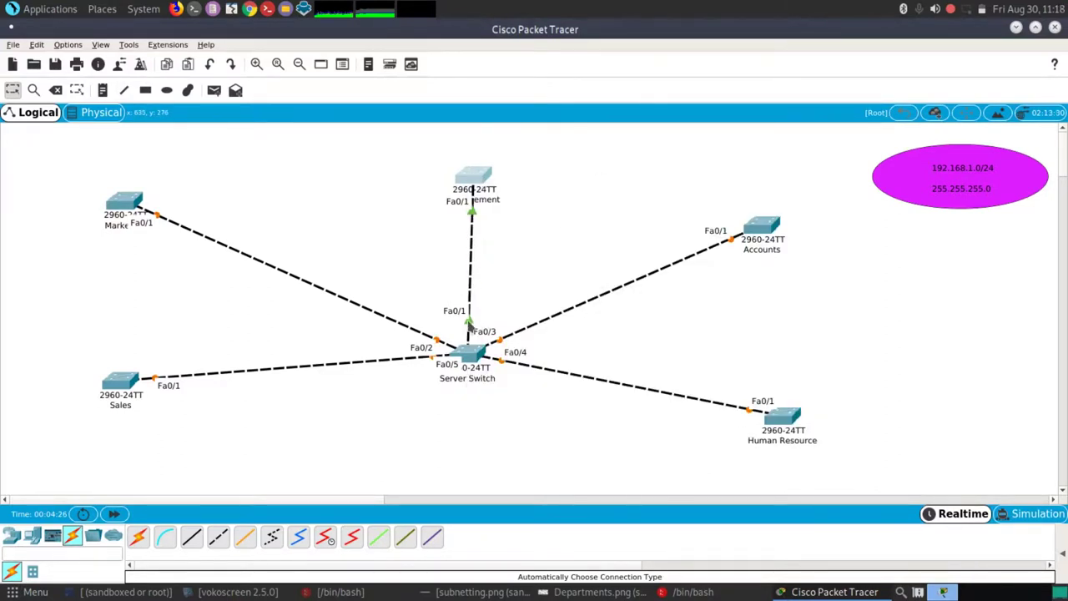
pyautogui.moveTo(474, 182); pyautogui.dragTo(474, 175)
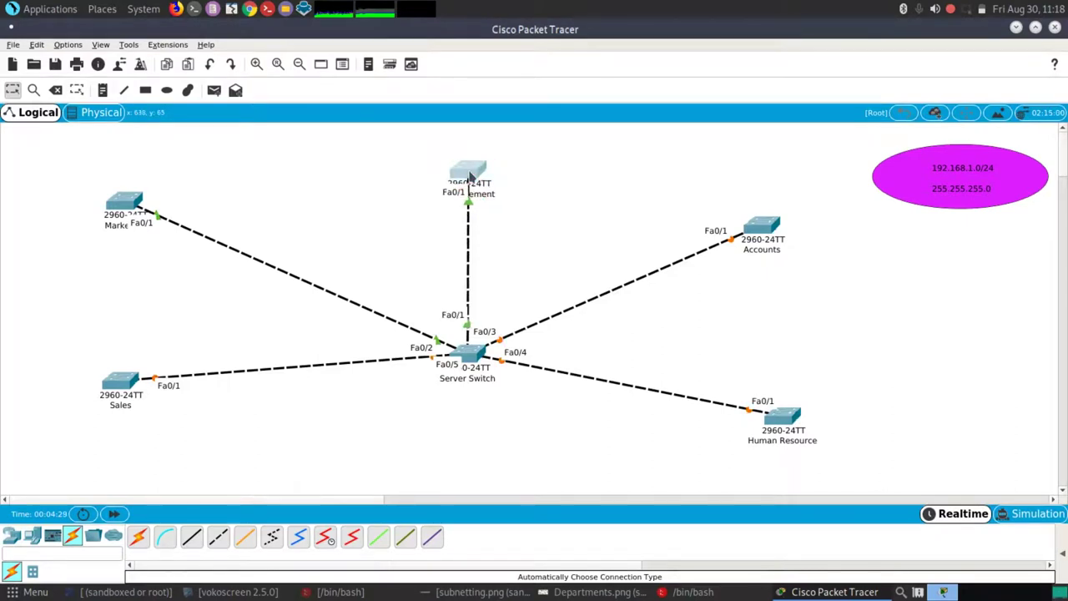
pyautogui.click(494, 265)
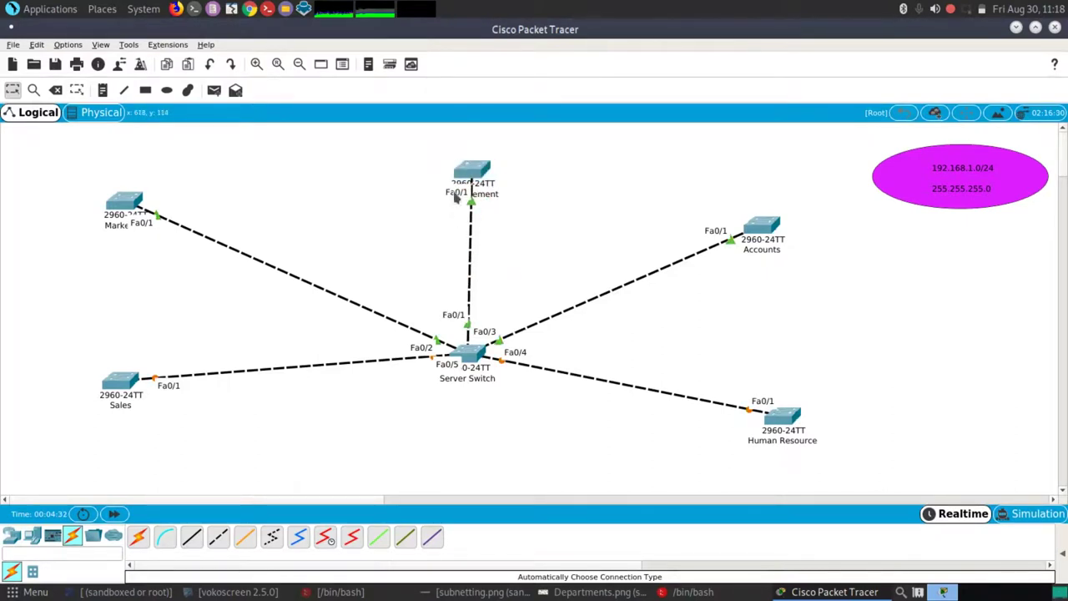
# Step: Recheck Management's settings window and raise the Management switch slightly more
pyautogui.click(473, 174)
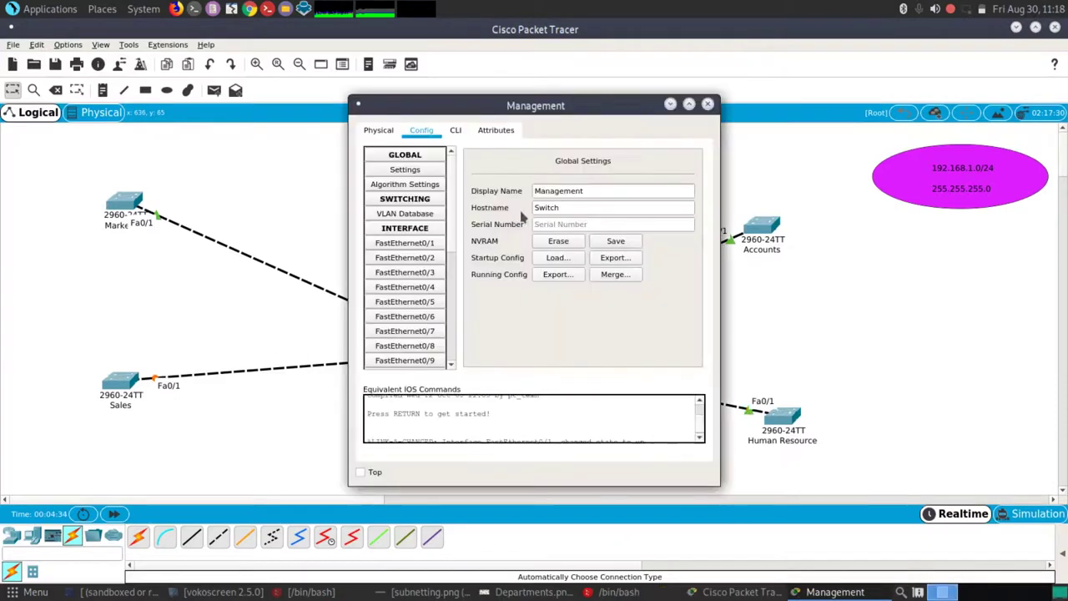
pyautogui.click(708, 103)
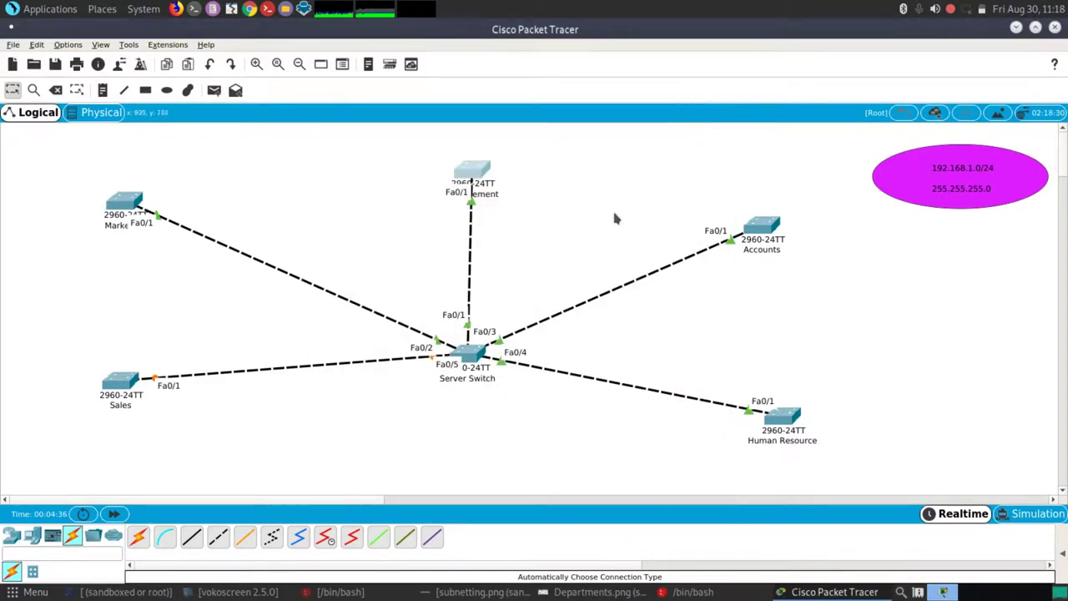
pyautogui.click(498, 396)
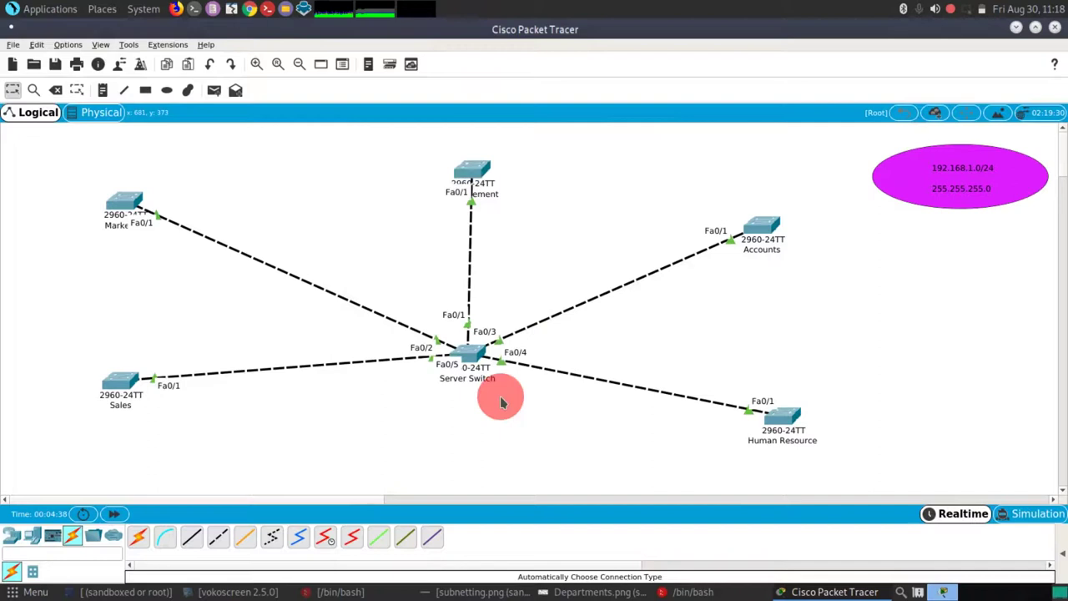
pyautogui.moveTo(478, 381)
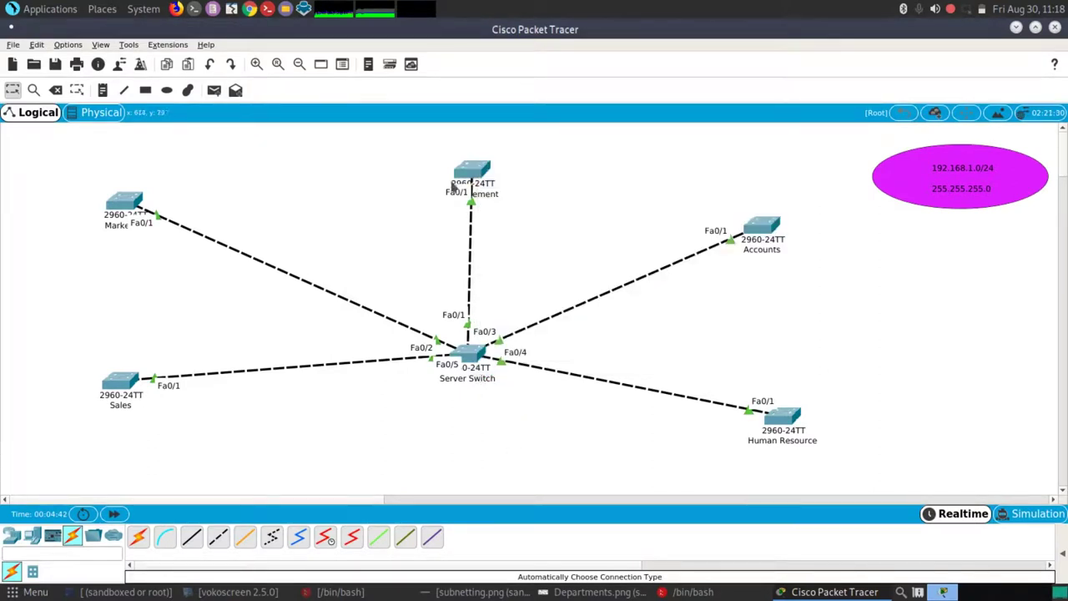
pyautogui.moveTo(481, 166); pyautogui.dragTo(477, 161)
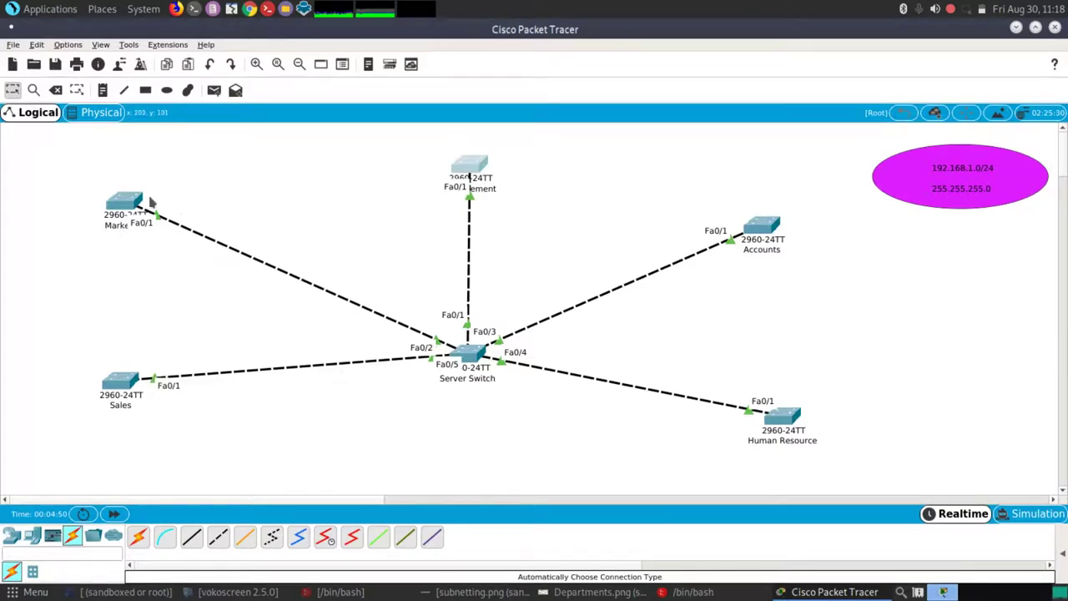
pyautogui.click(1034, 513)
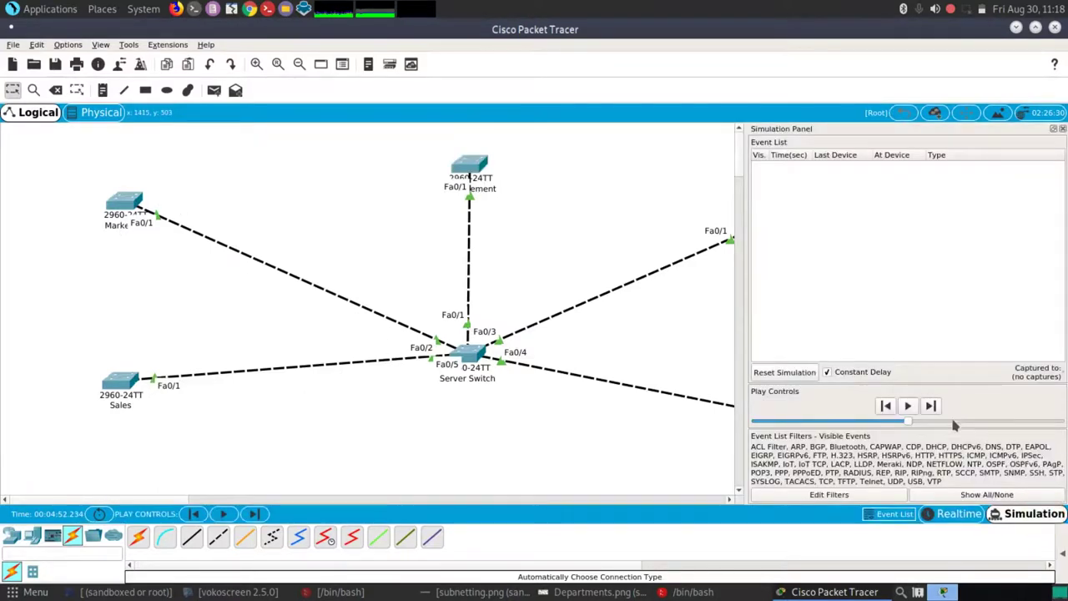
pyautogui.click(911, 406)
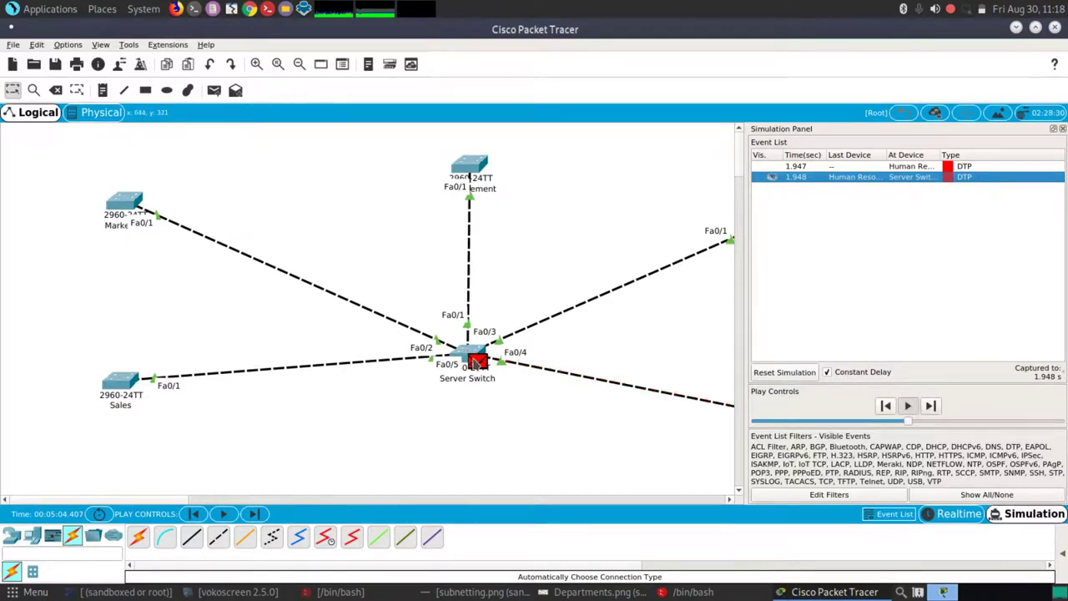
pyautogui.click(745, 320)
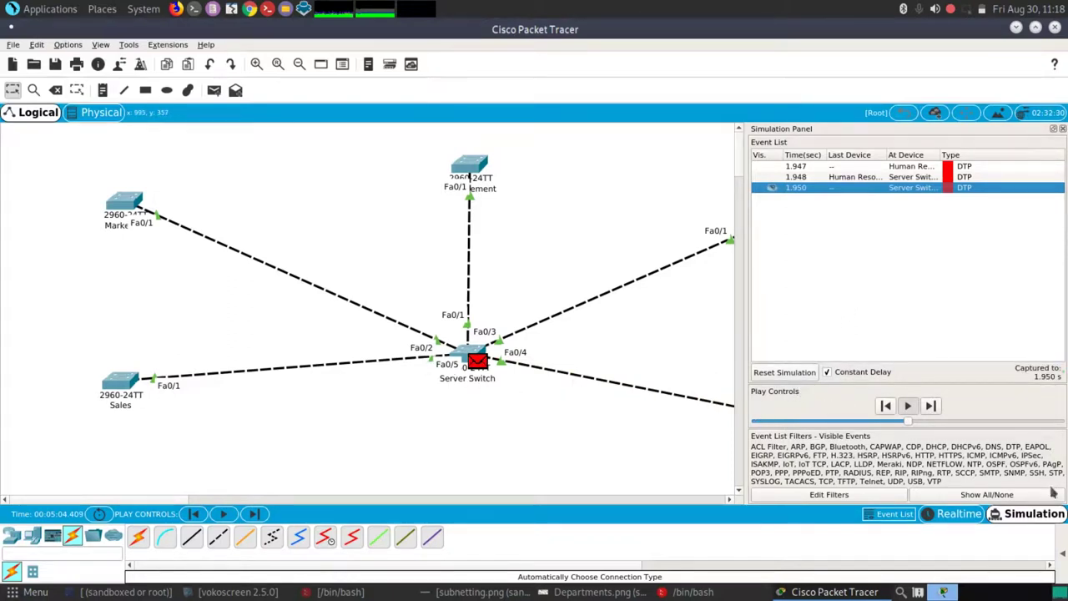
pyautogui.click(904, 409)
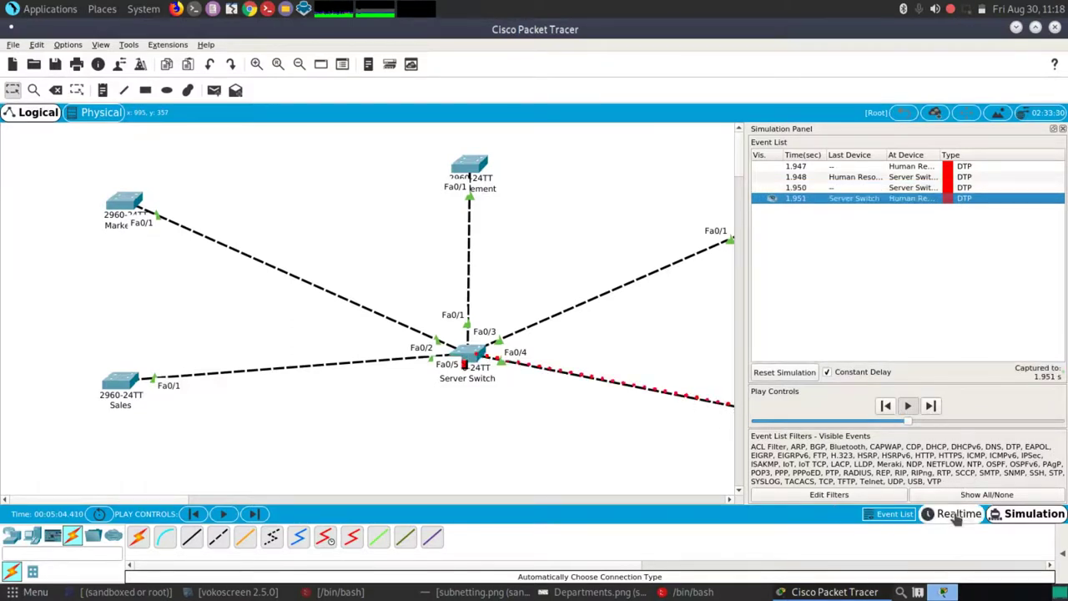
pyautogui.click(956, 513)
# Step: Raise the Marketing and Management switches a few pixels
pyautogui.click(837, 355)
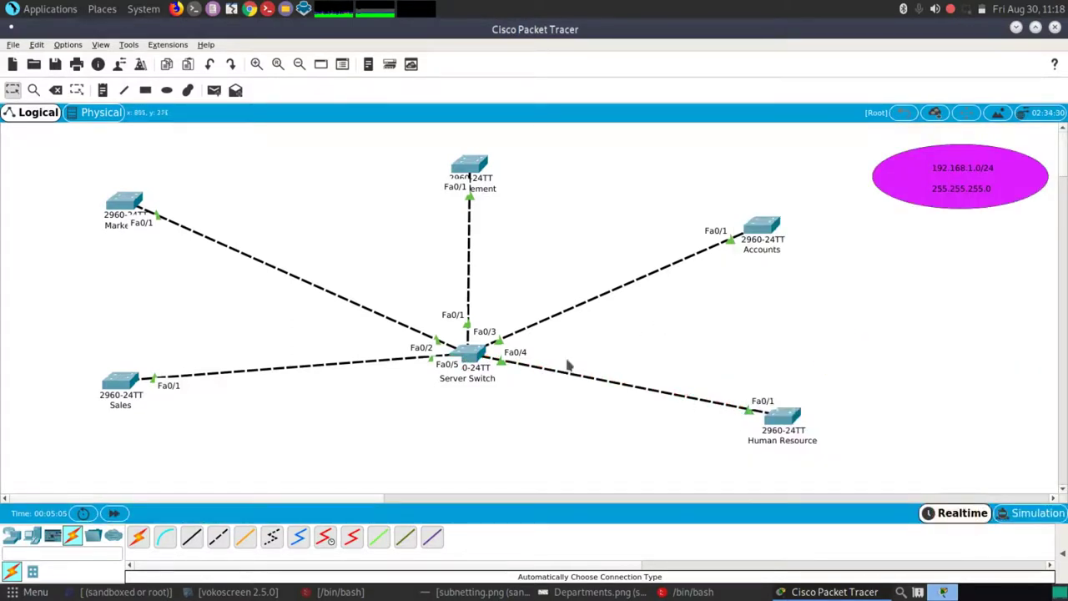
pyautogui.moveTo(112, 202); pyautogui.dragTo(106, 188)
pyautogui.moveTo(460, 172); pyautogui.dragTo(461, 167)
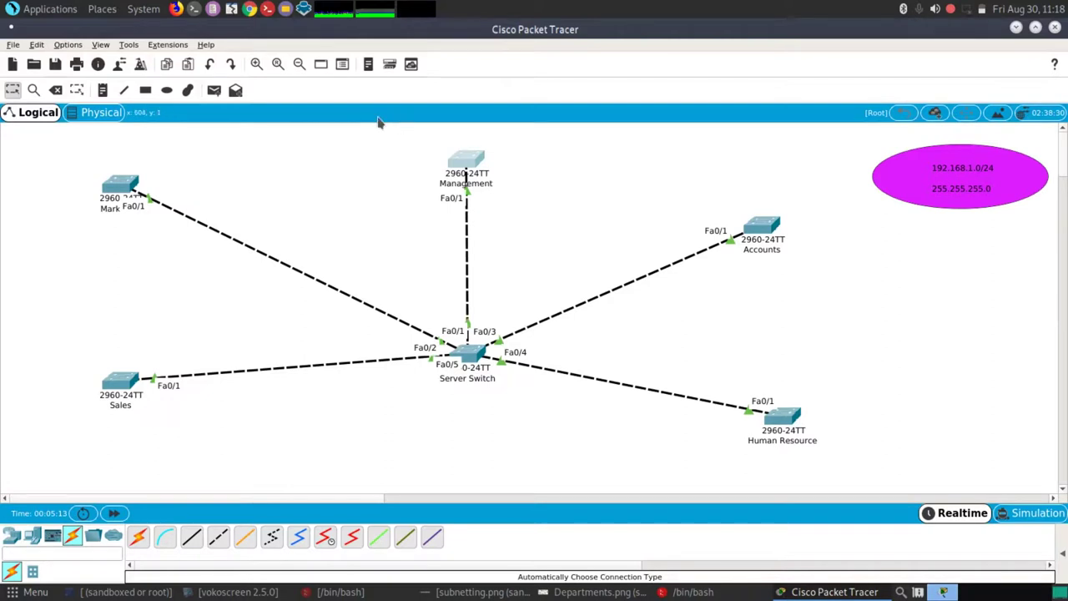
# Step: Draw a tall pale pink (#fcdbff) filled rectangle below the magenta ellipse
pyautogui.click(145, 90)
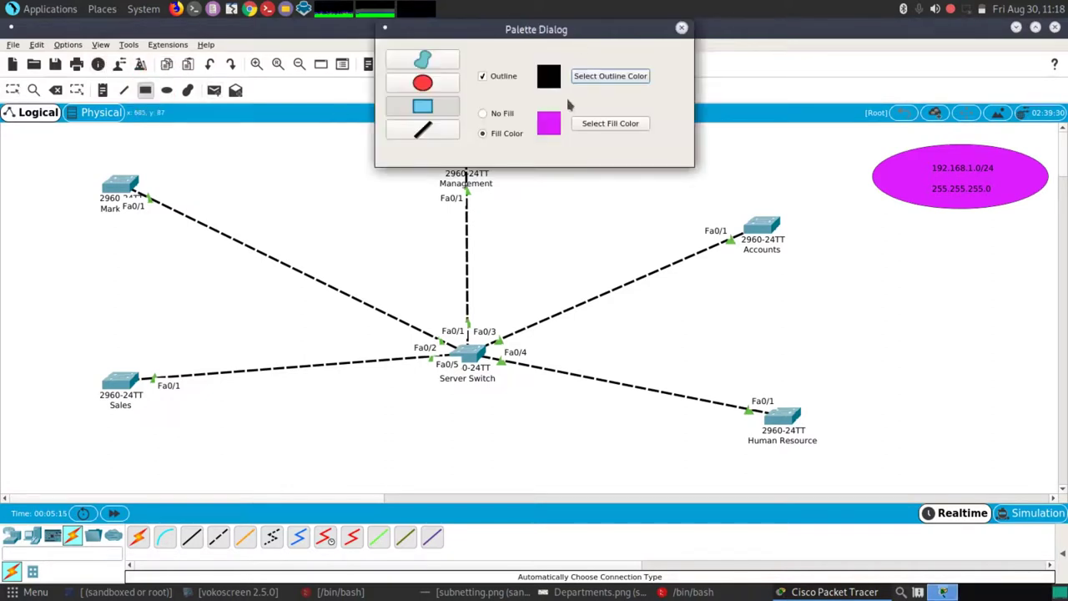
pyautogui.click(608, 124)
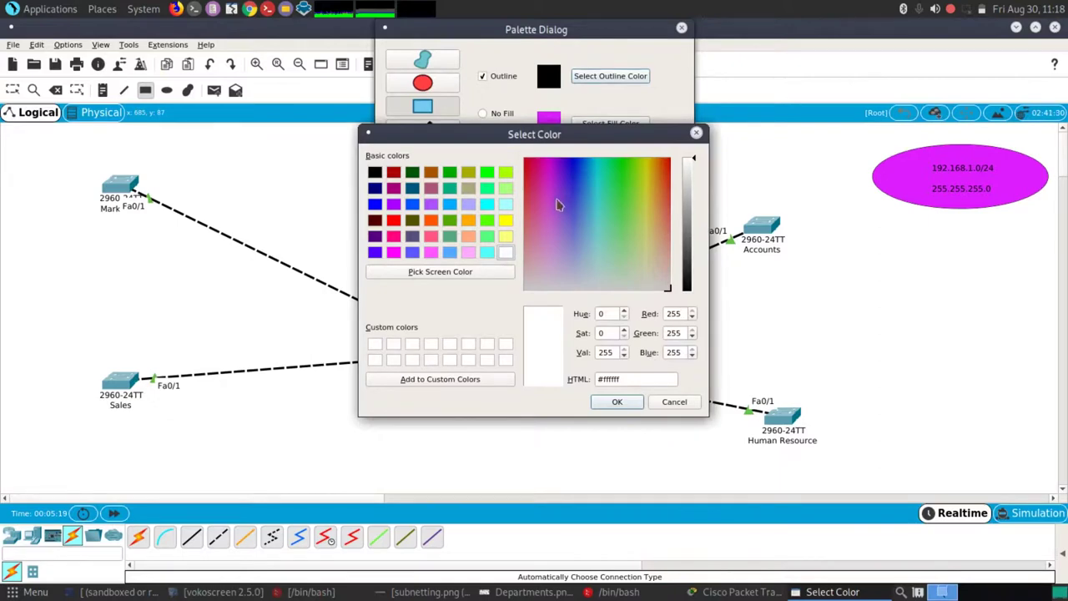
pyautogui.click(550, 272)
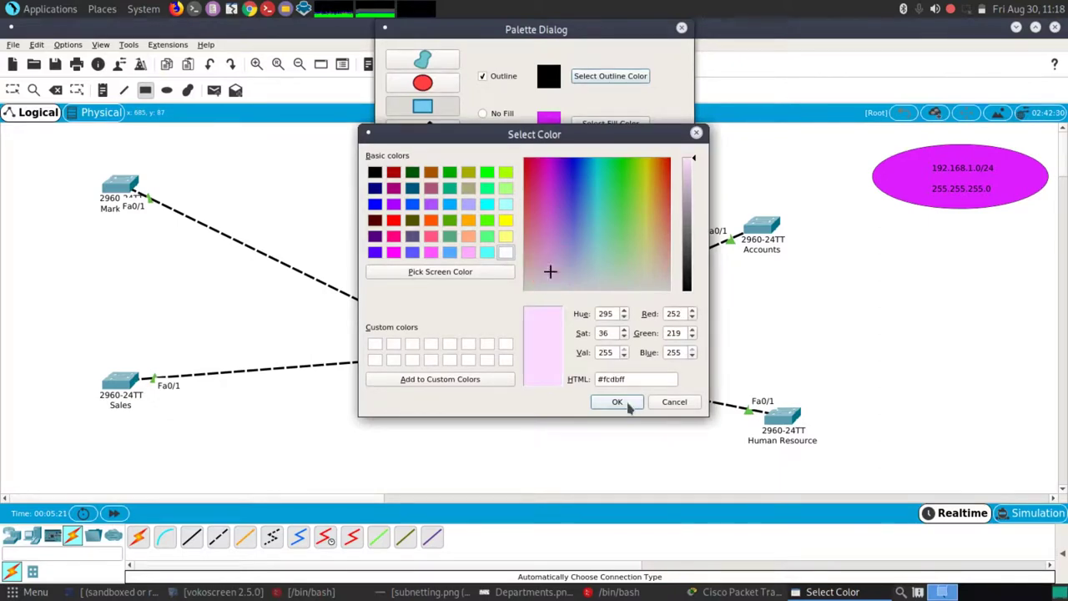
pyautogui.click(617, 402)
pyautogui.moveTo(889, 222); pyautogui.dragTo(1050, 481)
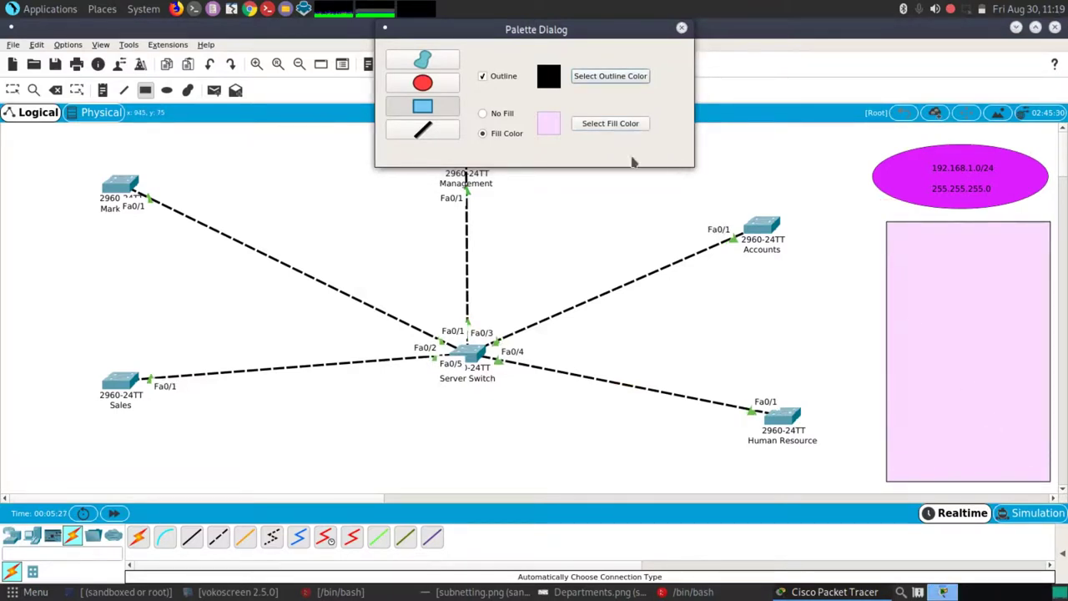
pyautogui.click(682, 28)
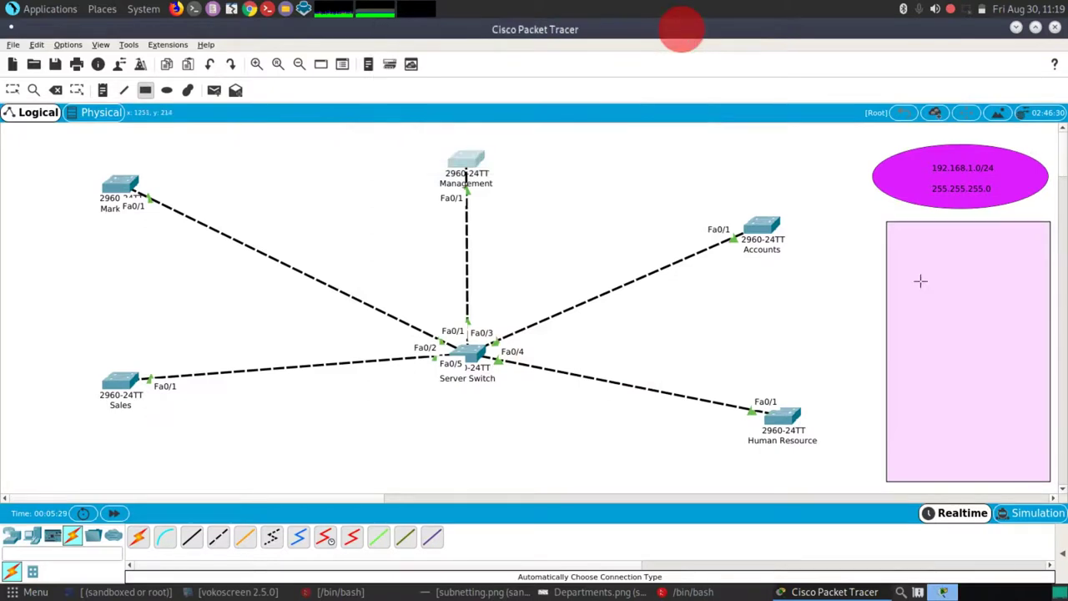
# Step: Add a note reading VLAN 10 and 192.168.1.1/26 in the rectangle's top-left corner
pyautogui.press('Escape')
pyautogui.doubleClick(918, 269)
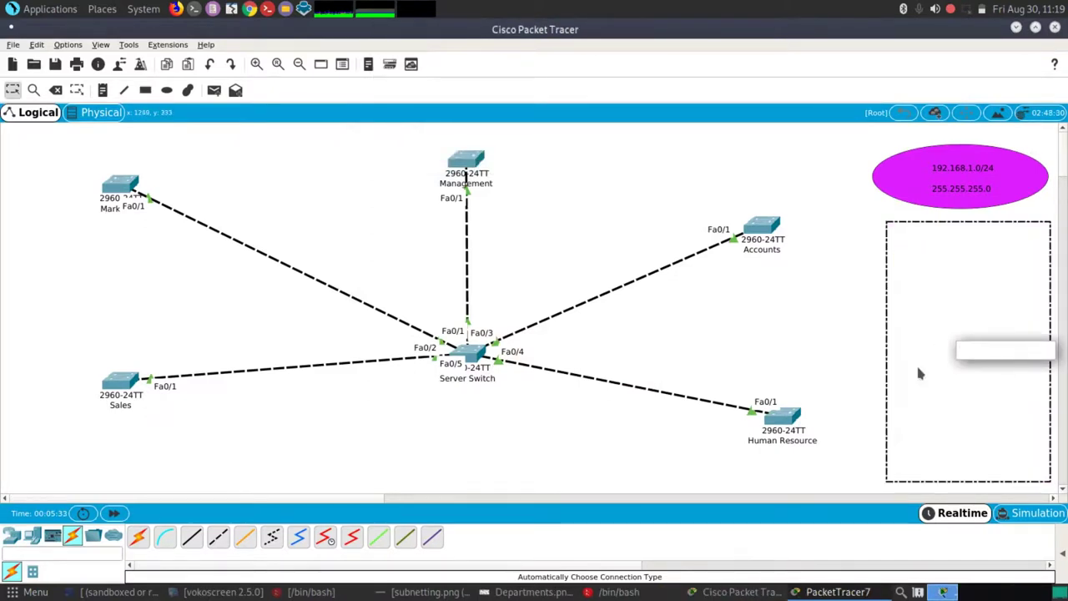
pyautogui.write('VLA')
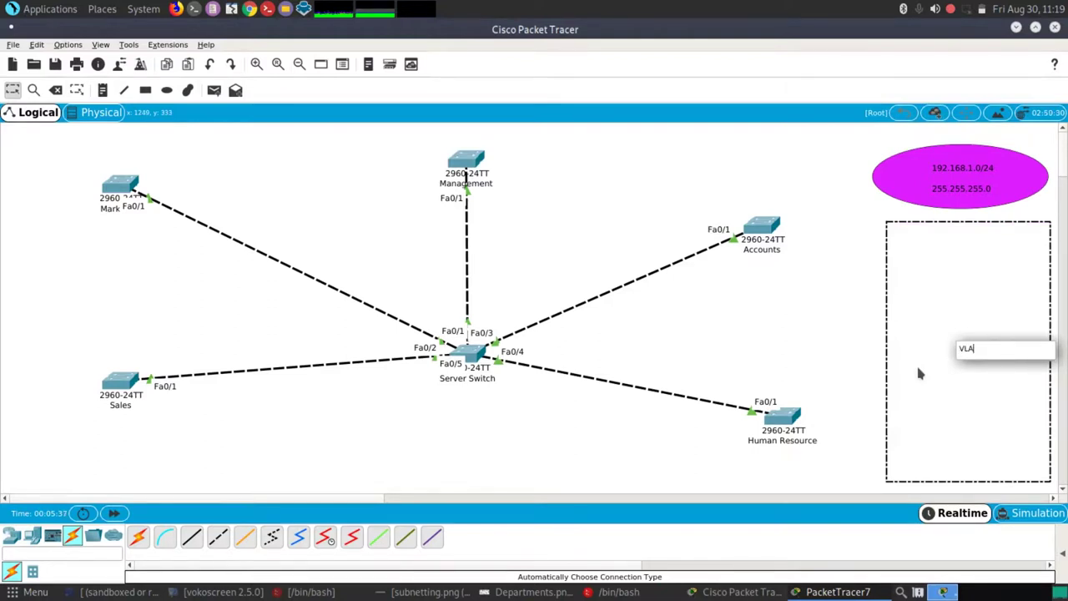
pyautogui.write('N 10')
pyautogui.press('Return')
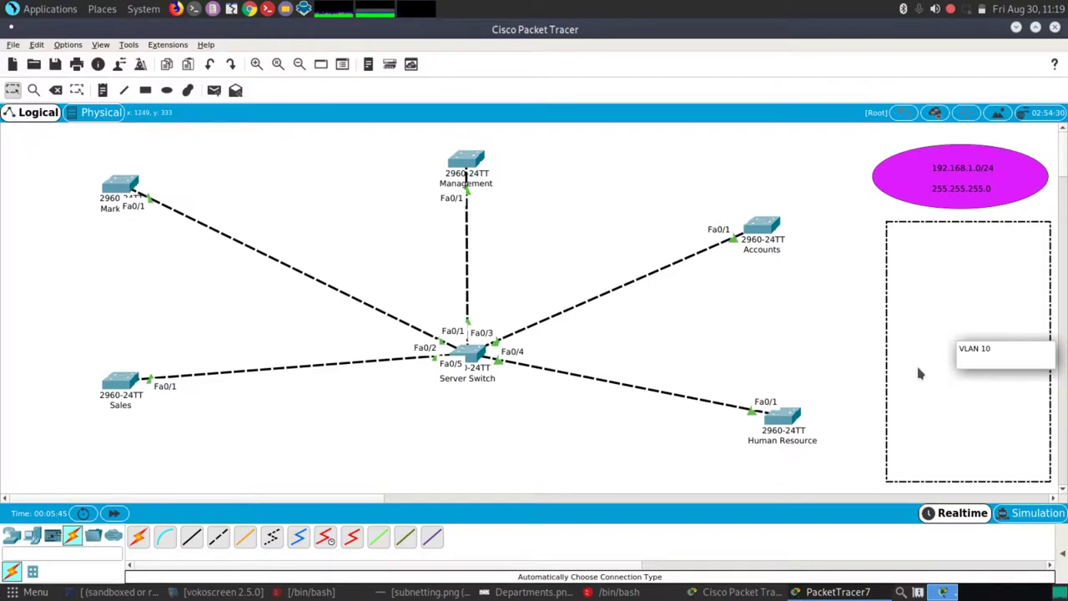
pyautogui.write('192.168.1.1/26')
pyautogui.click(818, 257)
pyautogui.click(966, 326)
pyautogui.moveTo(966, 325); pyautogui.dragTo(926, 242)
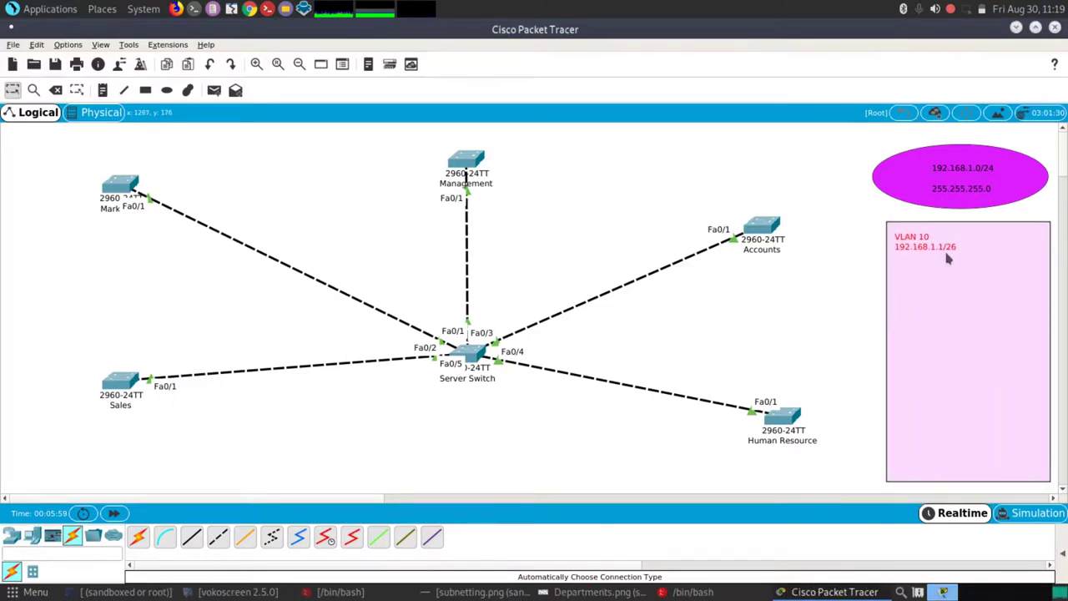
# Step: Reopen the VLAN 10 note and select both of its lines for copying
pyautogui.doubleClick(953, 245)
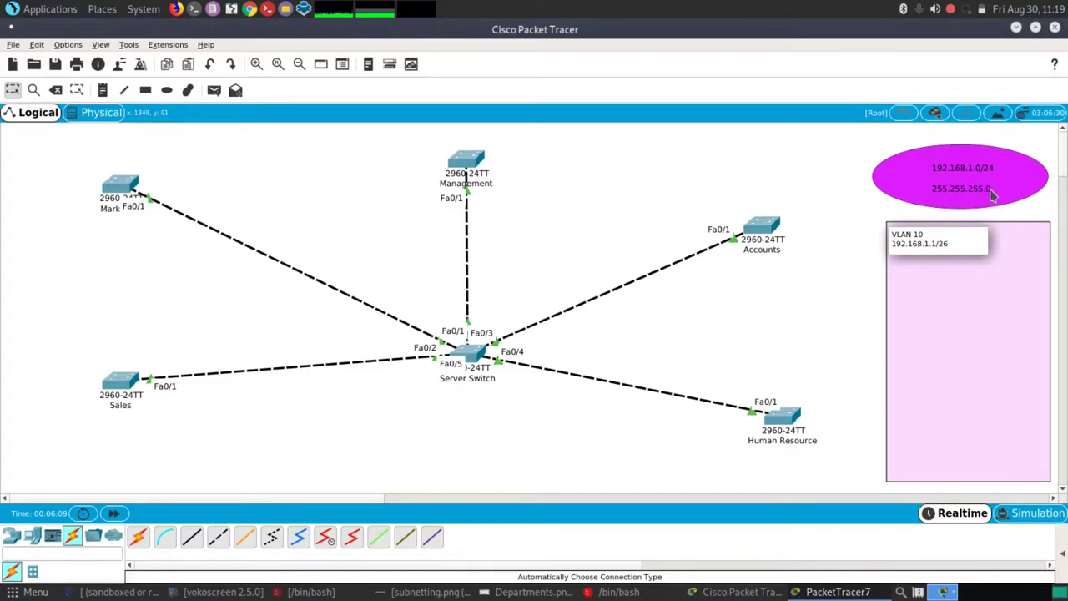
pyautogui.click(991, 190)
pyautogui.doubleClick(981, 185)
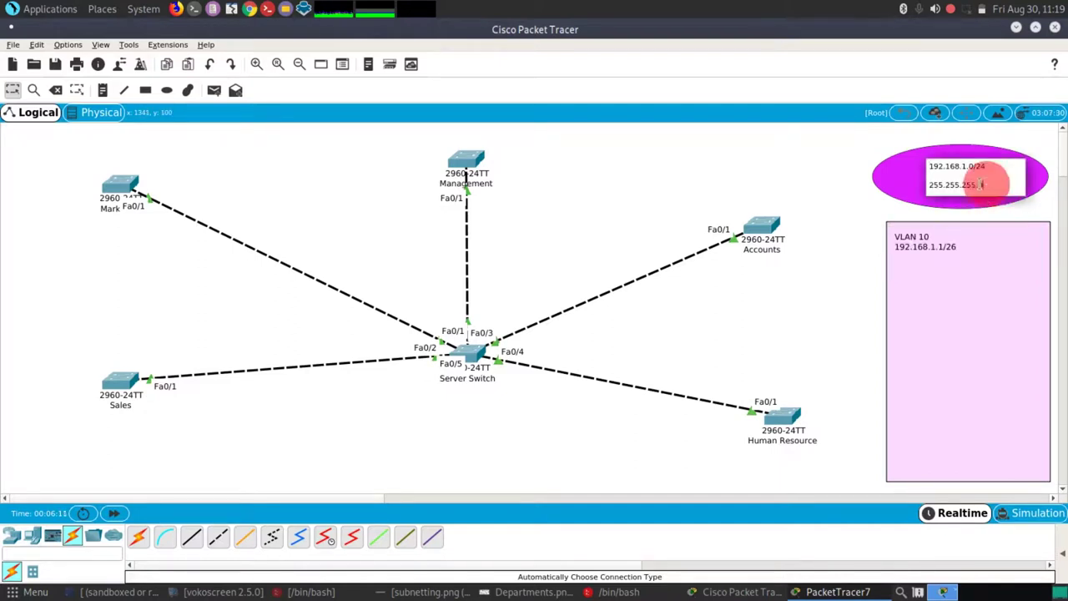
pyautogui.click(949, 243)
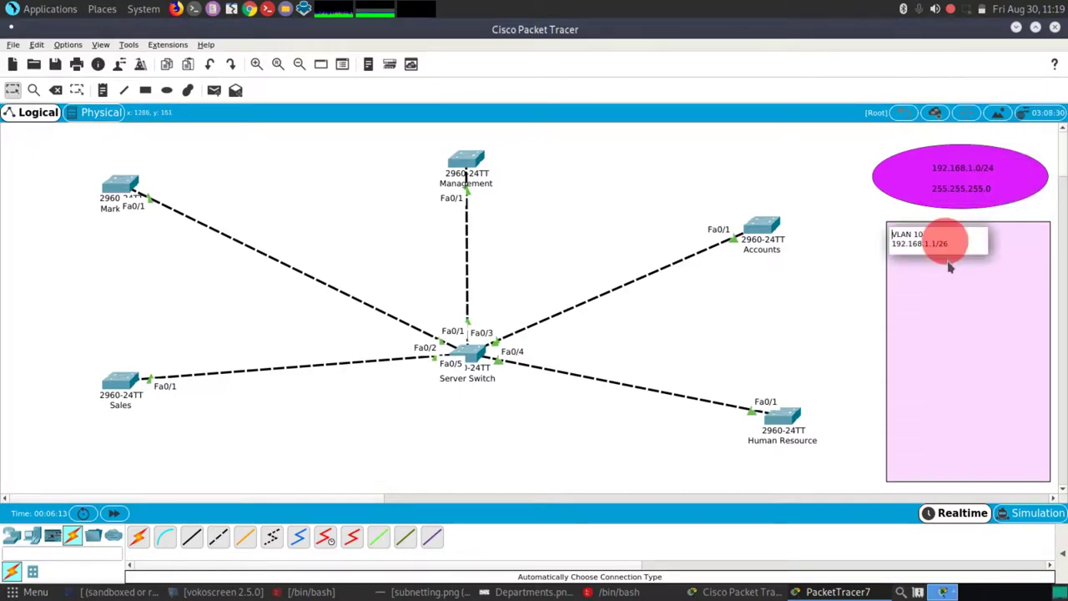
pyautogui.click(958, 250)
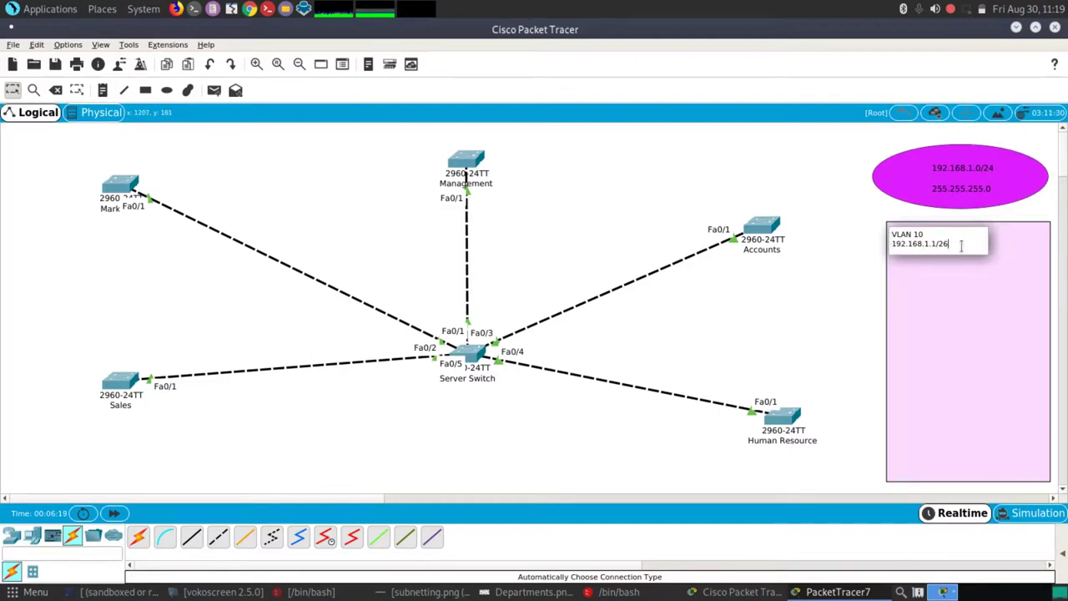
pyautogui.moveTo(961, 246); pyautogui.dragTo(856, 233)
pyautogui.hotkey('ctrl', 'c')
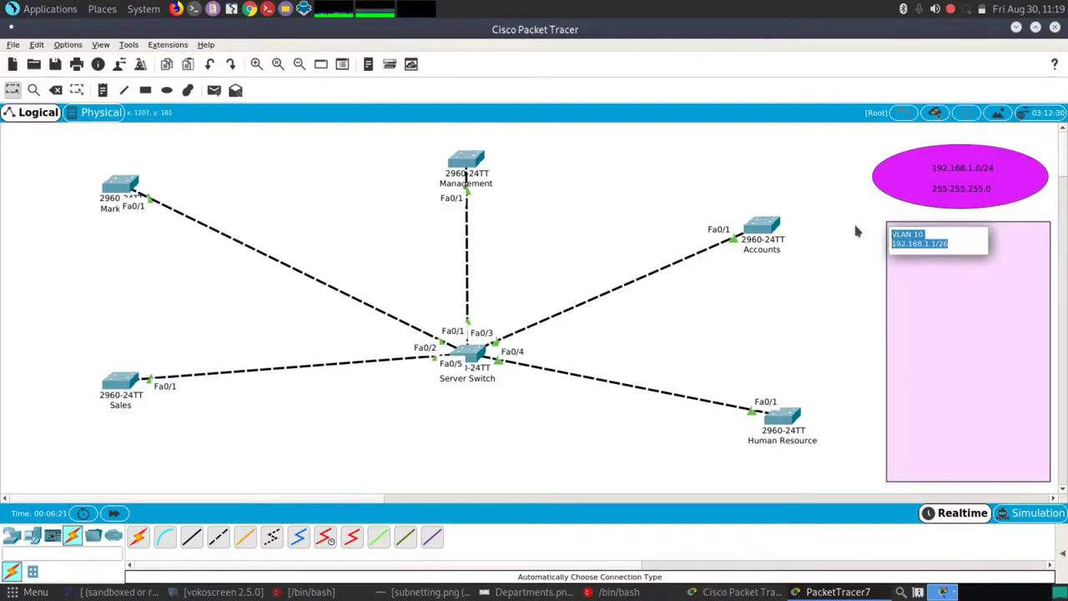
# Step: Paste five more copies of the VLAN 10 entry, giving six entries in the note
pyautogui.click(962, 247)
pyautogui.press('Return')
pyautogui.press('Return')
pyautogui.hotkey('ctrl', 'v')
pyautogui.press('Return')
pyautogui.press('Return')
pyautogui.hotkey('ctrl', 'v')
pyautogui.press('Return')
pyautogui.press('Return')
pyautogui.hotkey('ctrl', 'v')
pyautogui.press('Return')
pyautogui.press('Return')
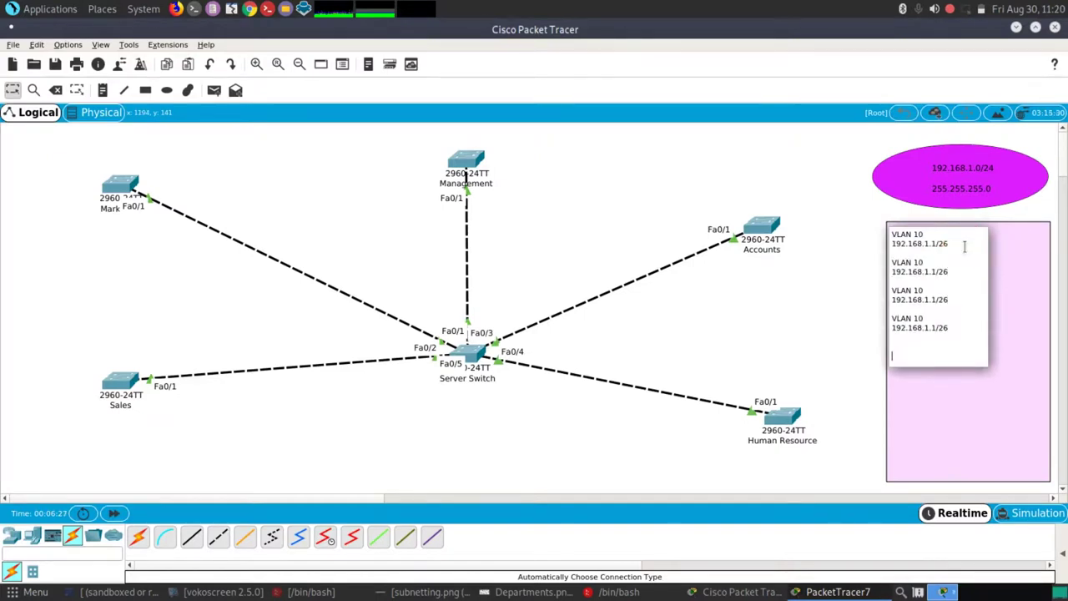
pyautogui.hotkey('ctrl', 'v')
pyautogui.press('Return')
pyautogui.press('Return')
pyautogui.hotkey('ctrl', 'v')
# Step: Renumber the second entry VLAN 20 and clear its address's host digit (192.168.1./26)
pyautogui.click(916, 263)
pyautogui.press('BackSpace')
pyautogui.write('2')
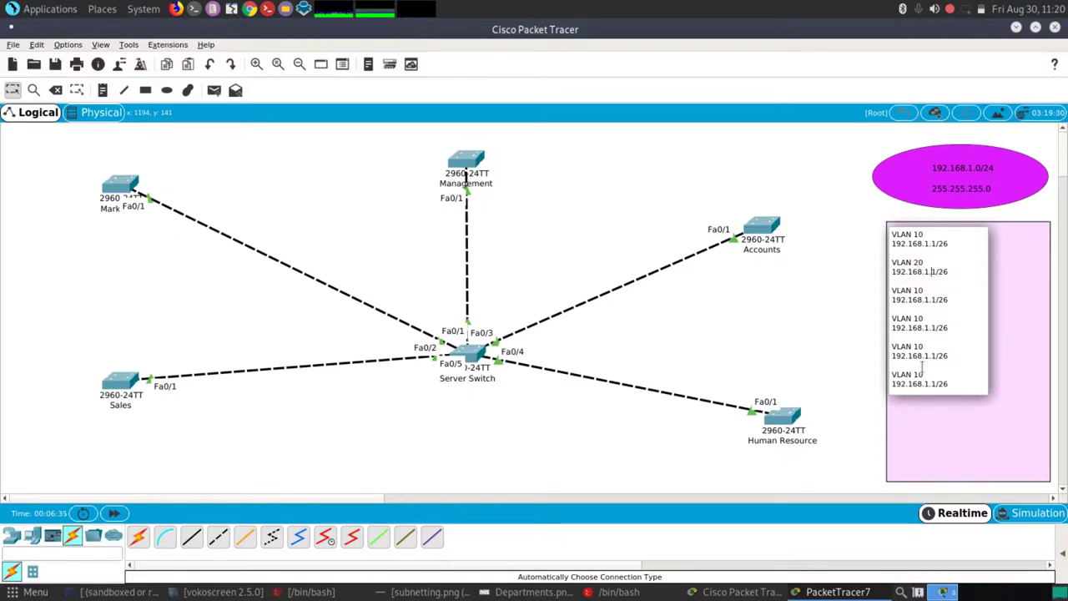
pyautogui.press('BackSpace')
pyautogui.click(129, 364)
# Step: Bring the subnetting table image to the front
pyautogui.click(141, 166)
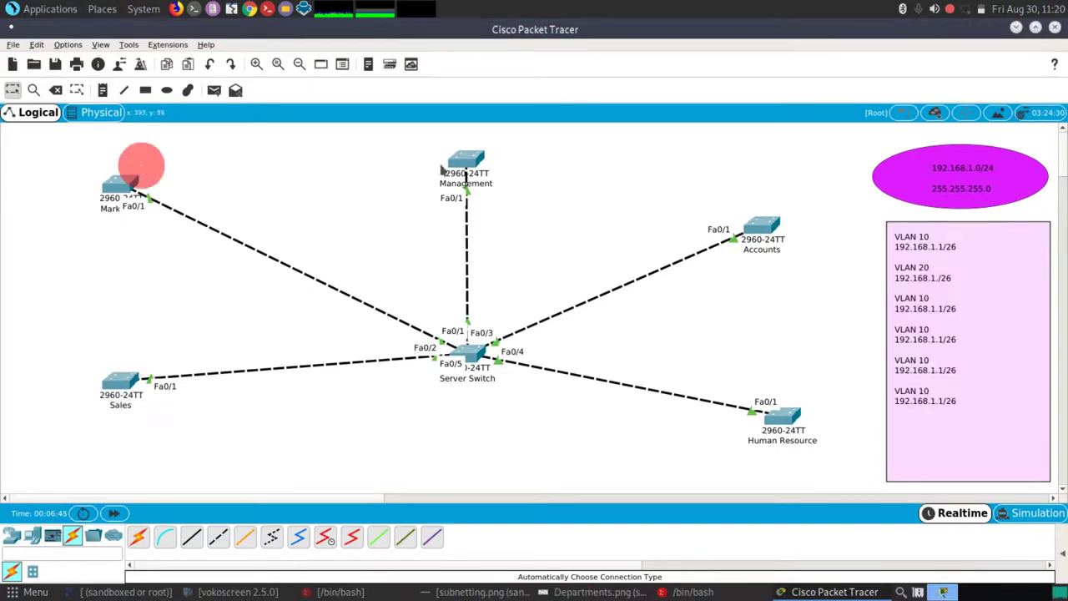
pyautogui.click(511, 167)
pyautogui.click(832, 238)
pyautogui.click(726, 459)
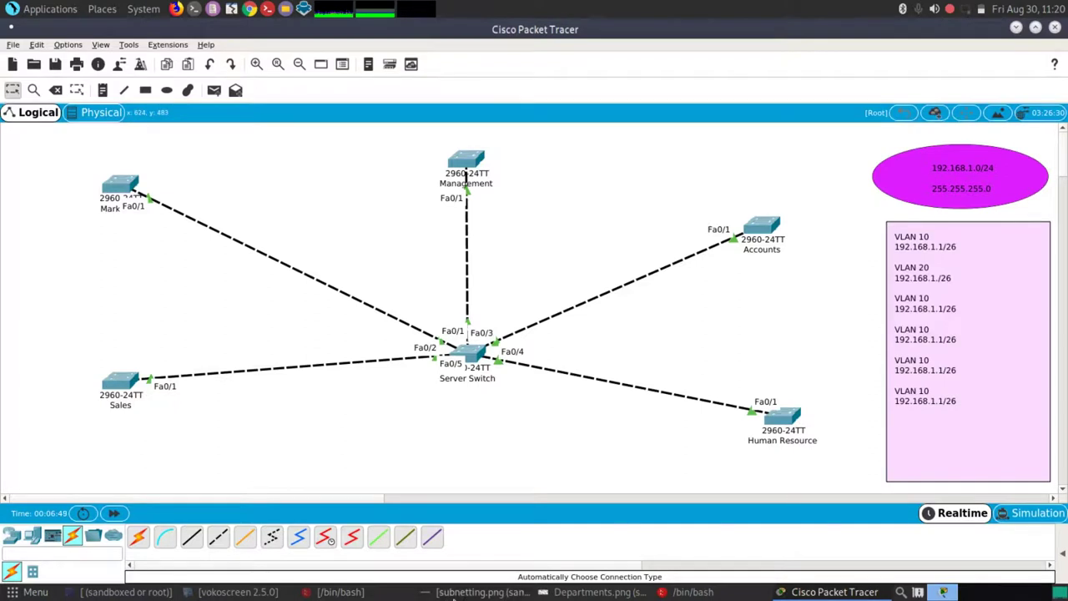
pyautogui.click(467, 594)
# Step: Enlarge and reposition the subnetting.png window, then go back to editing the VLAN note
pyautogui.moveTo(357, 190); pyautogui.dragTo(201, 116)
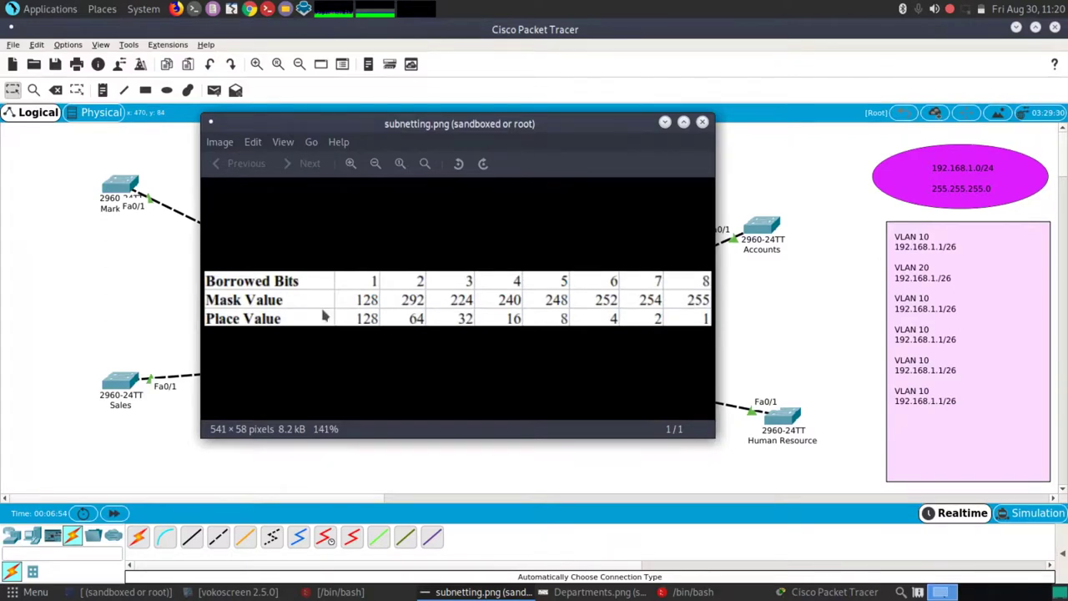
pyautogui.moveTo(417, 135); pyautogui.dragTo(411, 116)
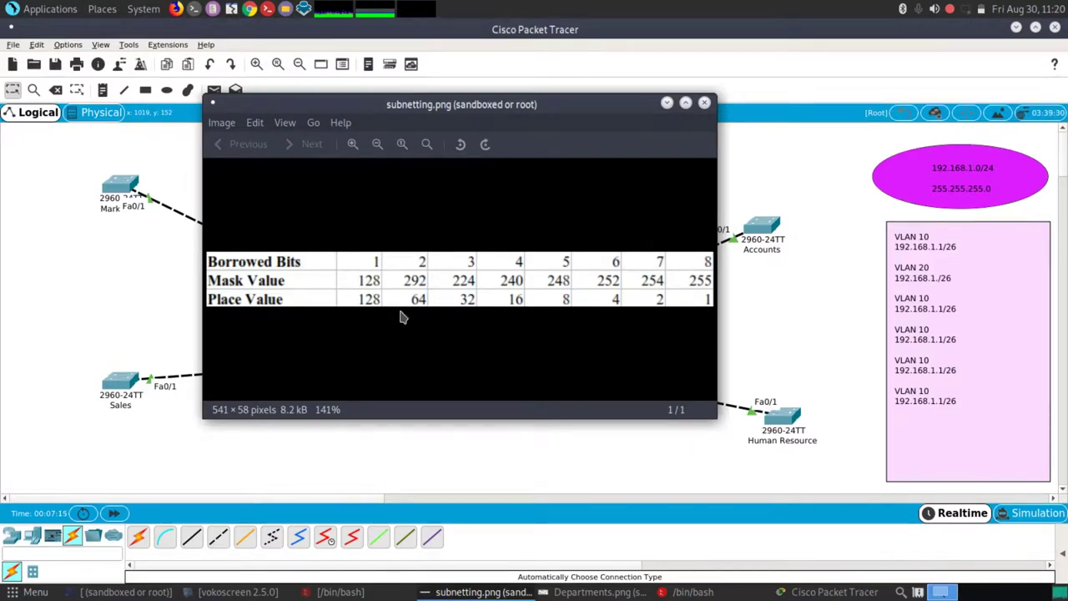
pyautogui.moveTo(538, 114); pyautogui.dragTo(936, 188)
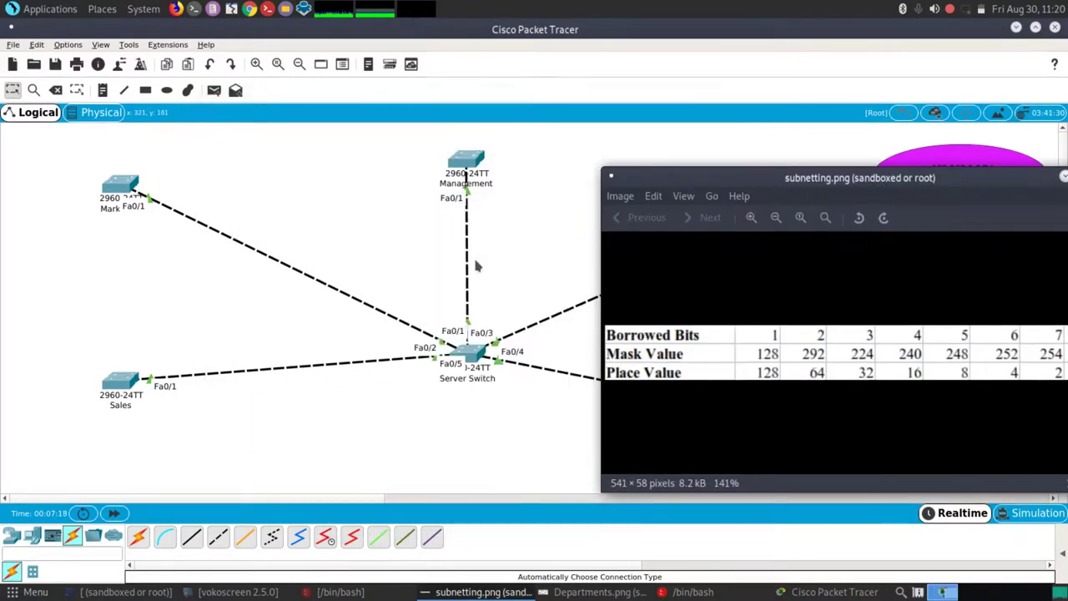
pyautogui.moveTo(745, 175); pyautogui.dragTo(352, 132)
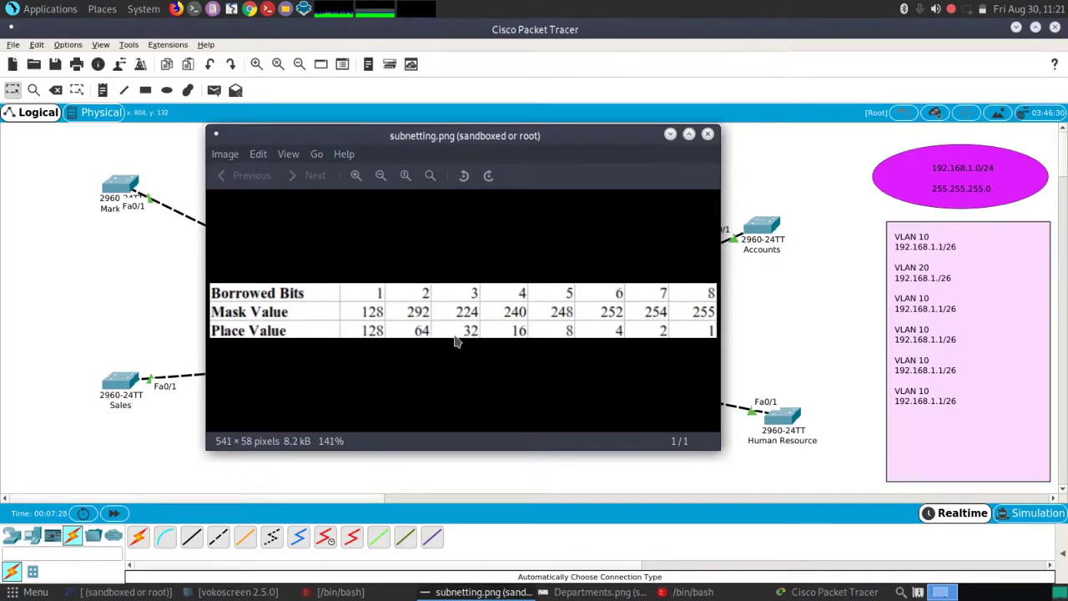
pyautogui.click(931, 272)
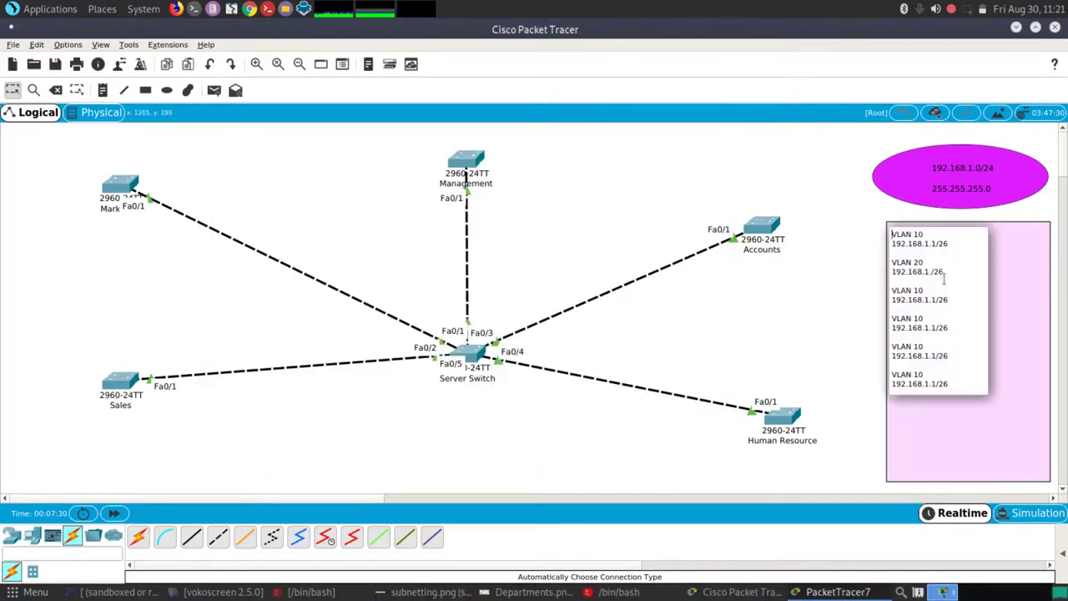
# Step: Change the VLAN 20 entry's address to 192.168.1.64/27
pyautogui.click(924, 266)
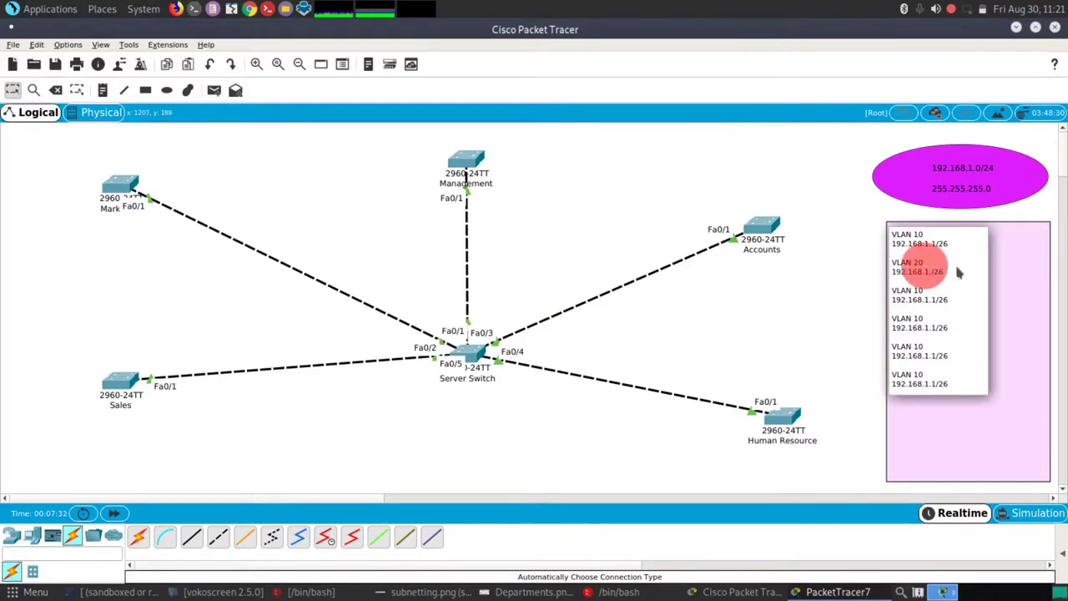
pyautogui.click(957, 267)
pyautogui.press('BackSpace')
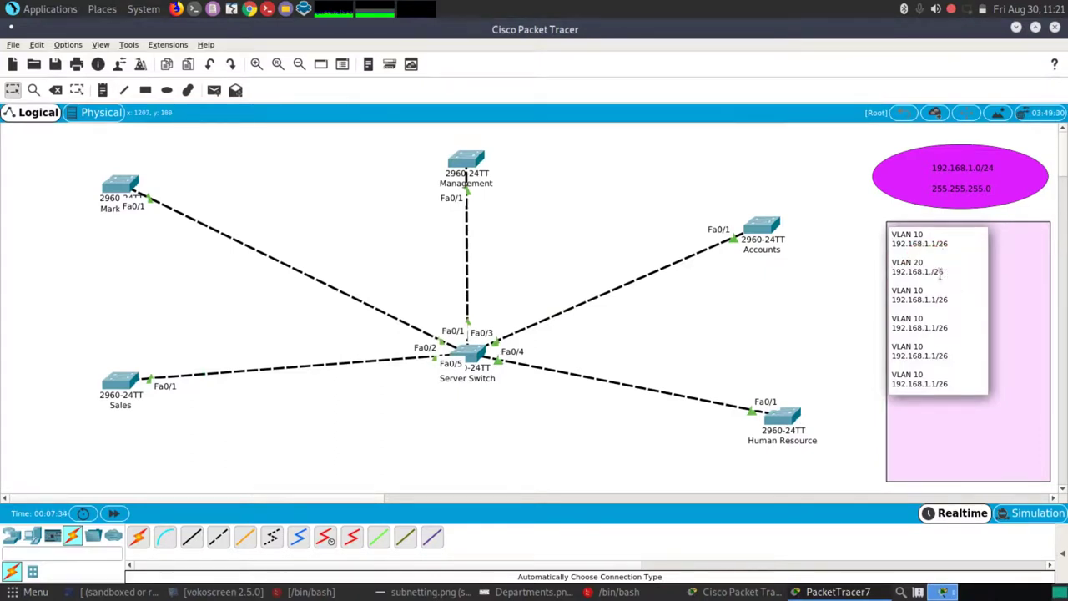
pyautogui.click(927, 271)
pyautogui.write('64')
pyautogui.press('BackSpace')
# Step: Renumber the third entry VLAN 30 with address 192.168.1.96/27, clearing the fourth entry's host digit
pyautogui.click(918, 294)
pyautogui.press('BackSpace')
pyautogui.write('3')
pyautogui.press('Down')
pyautogui.press('Right')
pyautogui.press('Right')
pyautogui.press('Right')
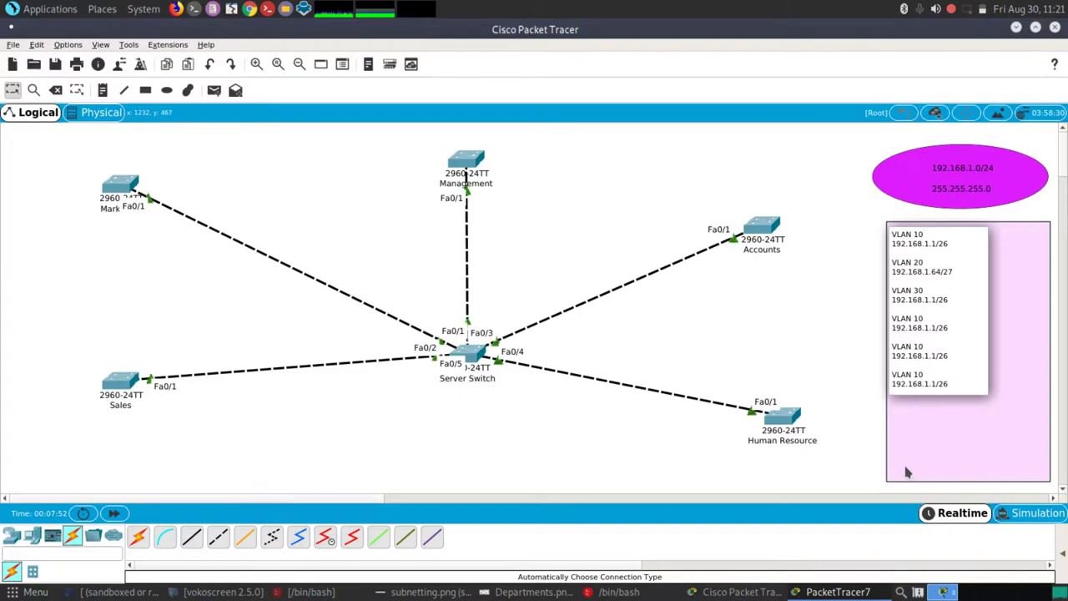
pyautogui.press('BackSpace')
pyautogui.write('2')
pyautogui.press('BackSpace')
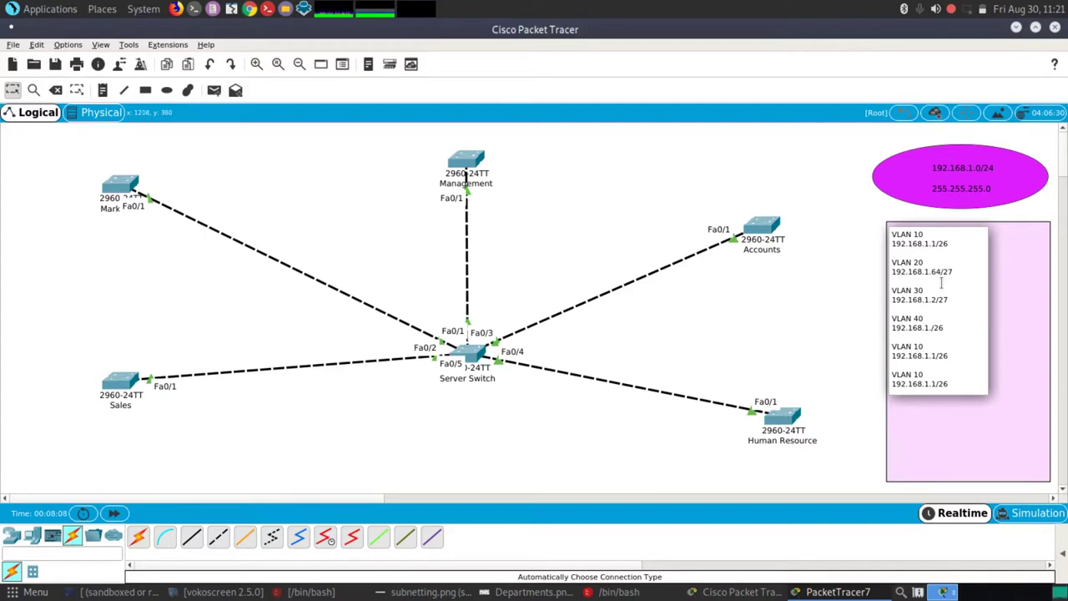
pyautogui.click(932, 299)
pyautogui.write('96')
pyautogui.press('Delete')
# Step: Select the 64 in VLAN 20's address and bring the subnetting table back up
pyautogui.click(931, 305)
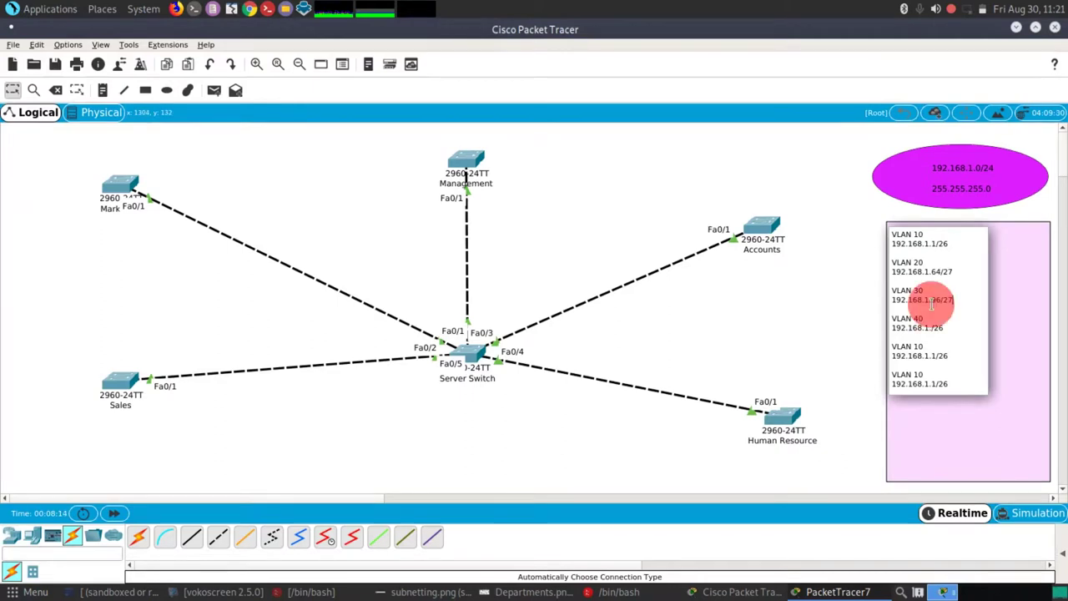
pyautogui.doubleClick(935, 271)
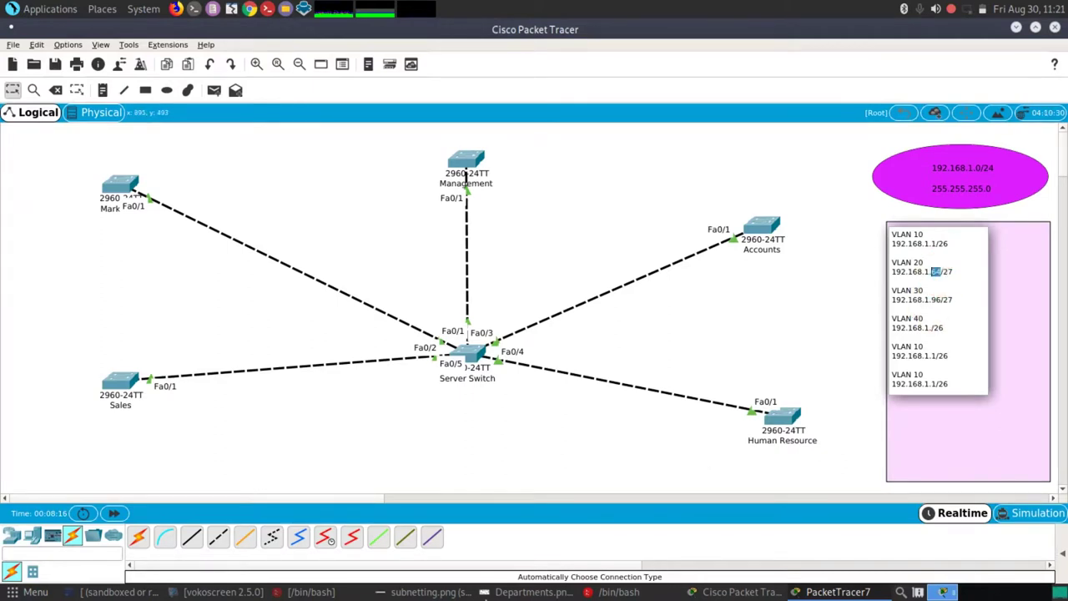
pyautogui.click(451, 594)
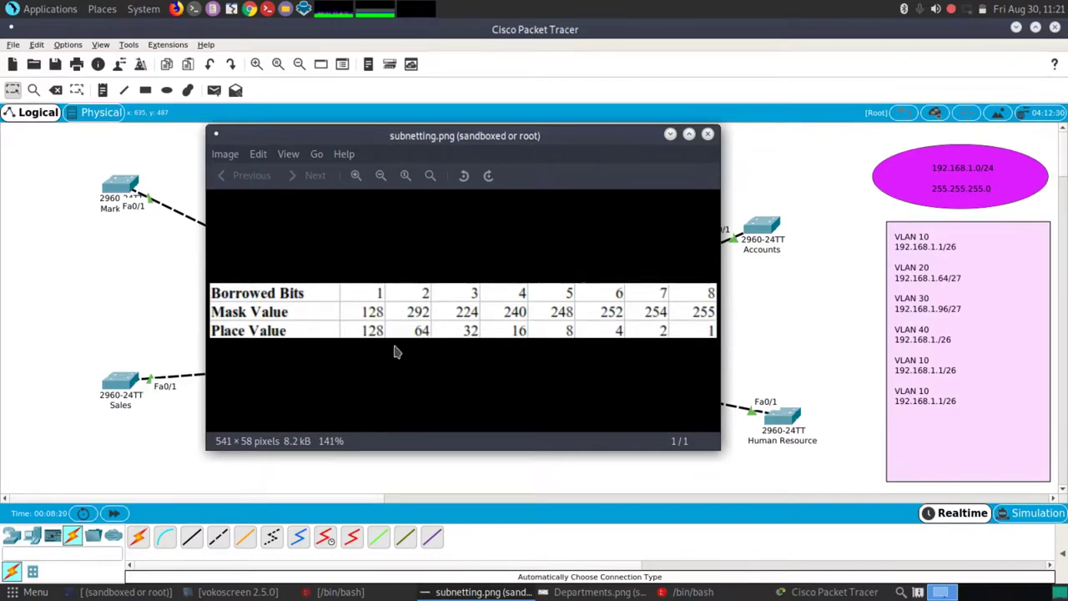
# Step: Check place values in the subnetting table, then resume editing the VLAN note
pyautogui.click(417, 292)
pyautogui.click(461, 328)
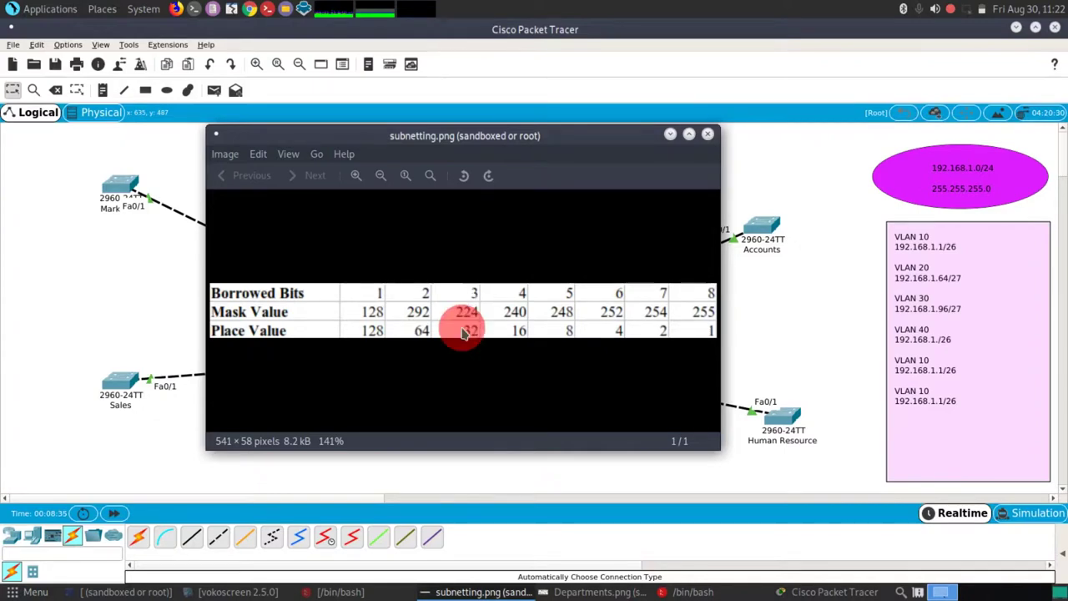
pyautogui.click(945, 290)
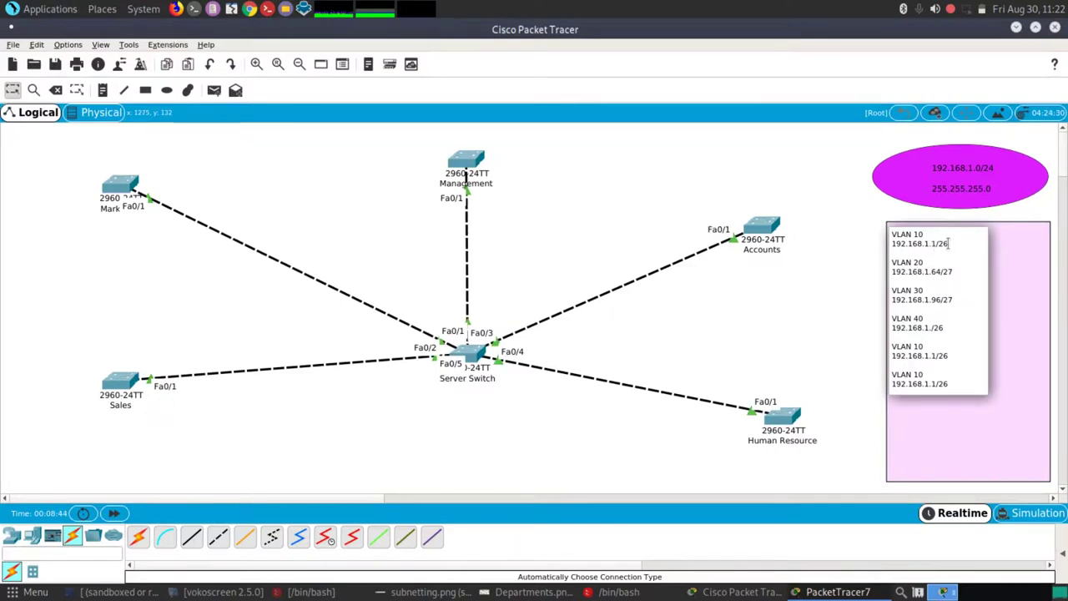
# Step: Check the VLAN 10 address line against the subnetting table image
pyautogui.moveTo(948, 243); pyautogui.dragTo(931, 243)
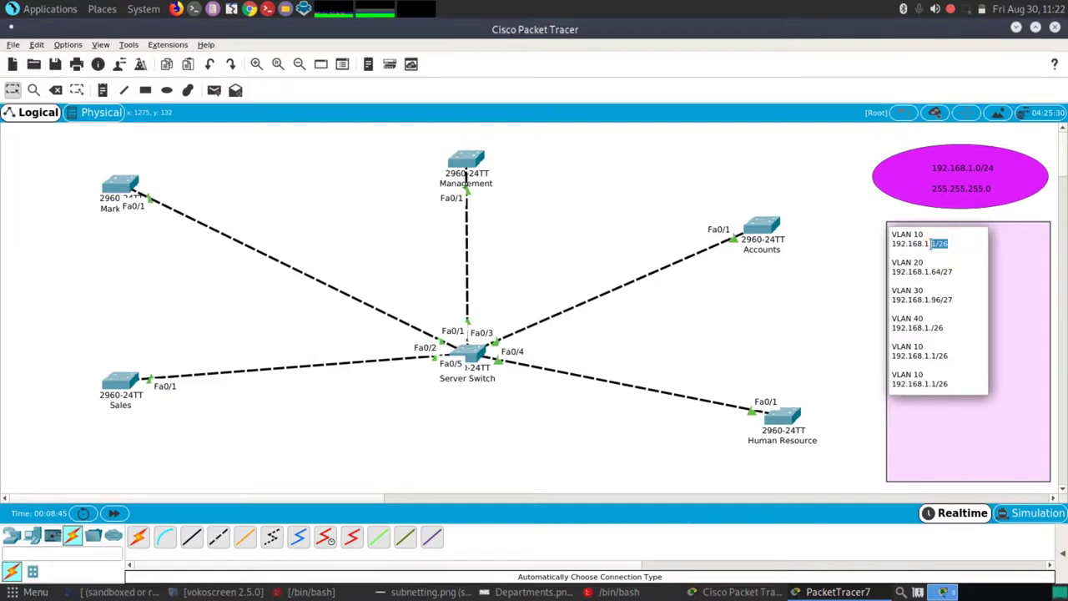
pyautogui.click(953, 242)
pyautogui.click(392, 591)
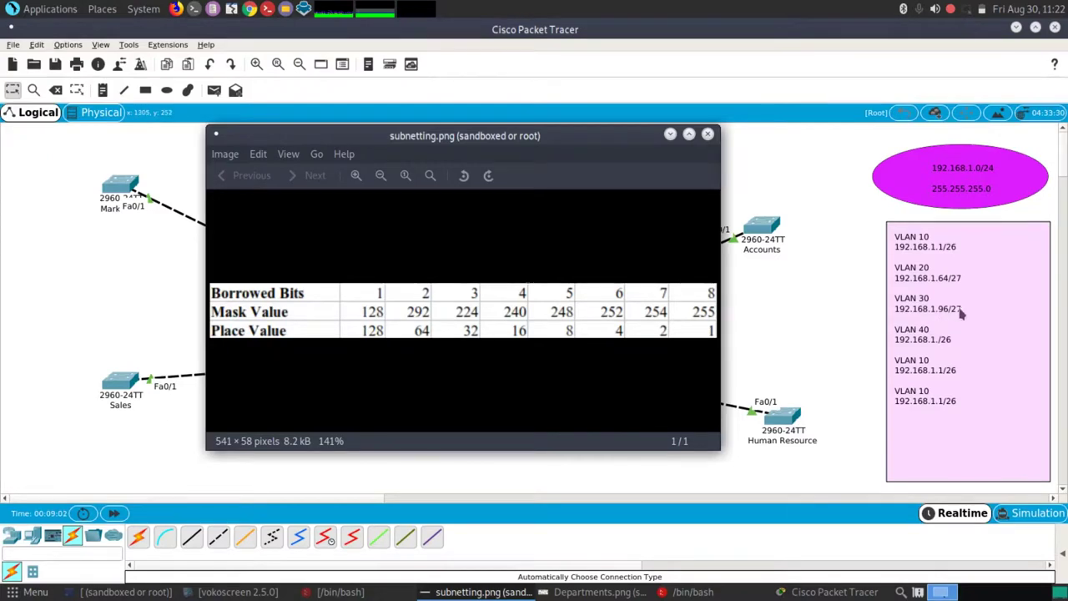
pyautogui.click(960, 304)
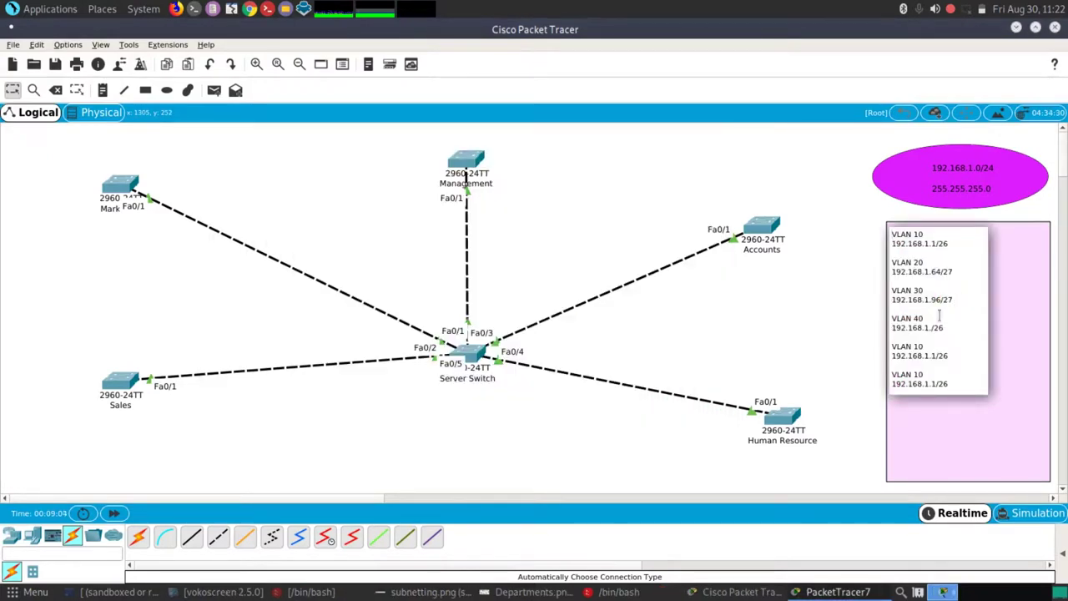
# Step: Change VLAN 40 to 192.168.1.128/27 and VLAN 50 to 192.168.1.160/27
pyautogui.click(933, 328)
pyautogui.write('128')
pyautogui.press('BackSpace')
pyautogui.press('BackSpace')
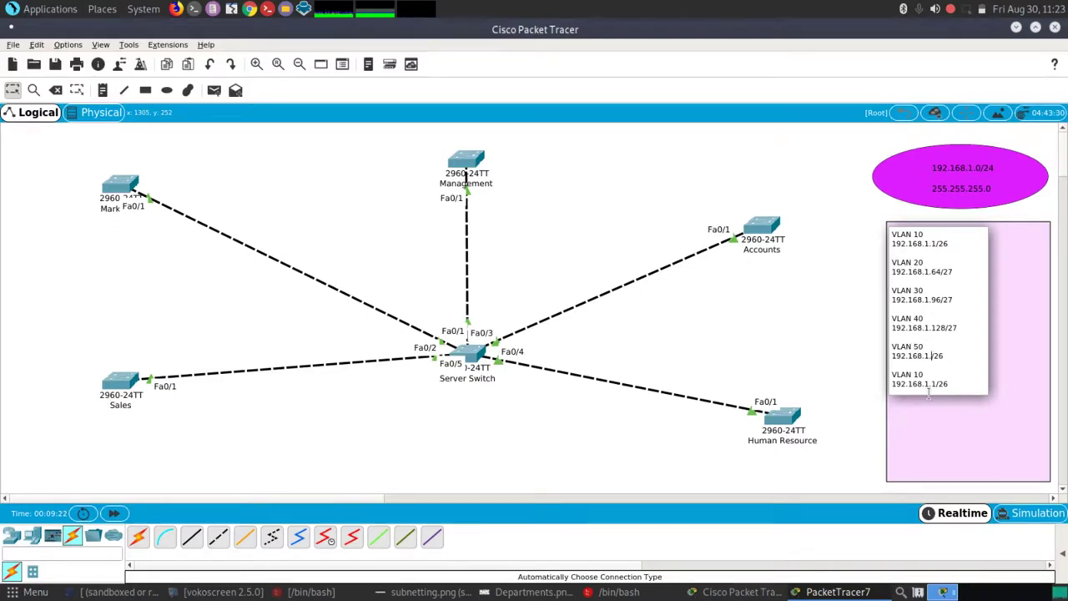
pyautogui.write('160')
pyautogui.press('BackSpace')
pyautogui.write('92')
# Step: Set the sixth entry to 192.168.1.192/27 and paste a seventh VLAN entry below it
pyautogui.press('Right')
pyautogui.press('Right')
pyautogui.press('Delete')
pyautogui.write('7')
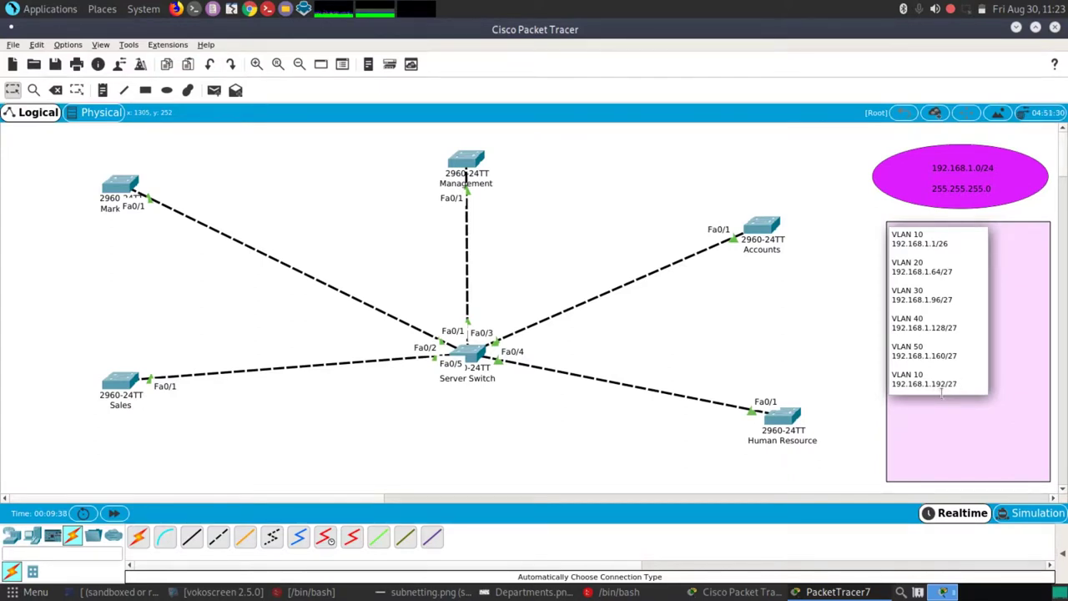
pyautogui.write('VLAN 10 192.168.1.1/26')
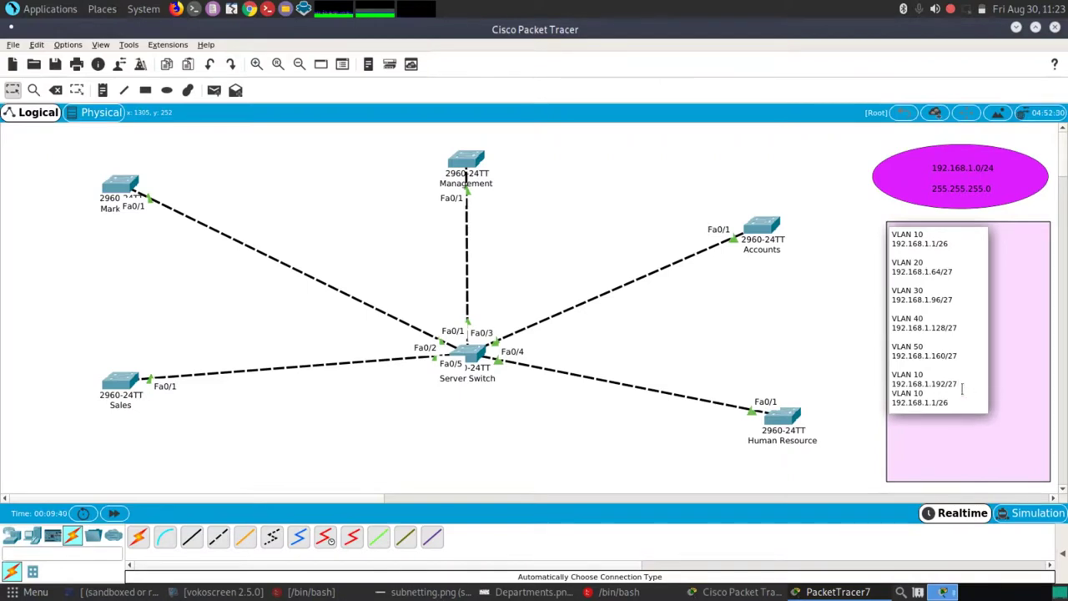
pyautogui.click(966, 384)
pyautogui.press('Return')
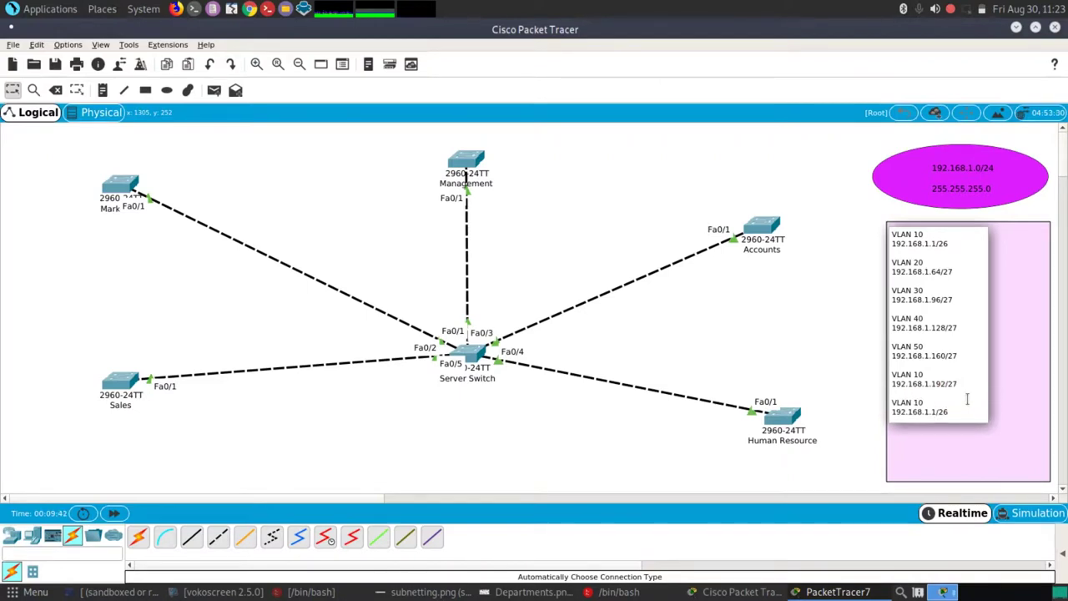
pyautogui.click(914, 402)
# Step: Make the last two entries VLAN 60 and VLAN 100, with the last address 192.168.1.224/27
pyautogui.press('Delete')
pyautogui.write('6')
pyautogui.press('Down')
pyautogui.write('0')
pyautogui.press('BackSpace')
pyautogui.write('224')
pyautogui.click(953, 411)
pyautogui.press('BackSpace')
# Step: Label VLAN 10 as VOICE and VLAN 20 as MGTM
pyautogui.write('- VOICE')
pyautogui.press('Down')
pyautogui.press('Down')
pyautogui.press('End')
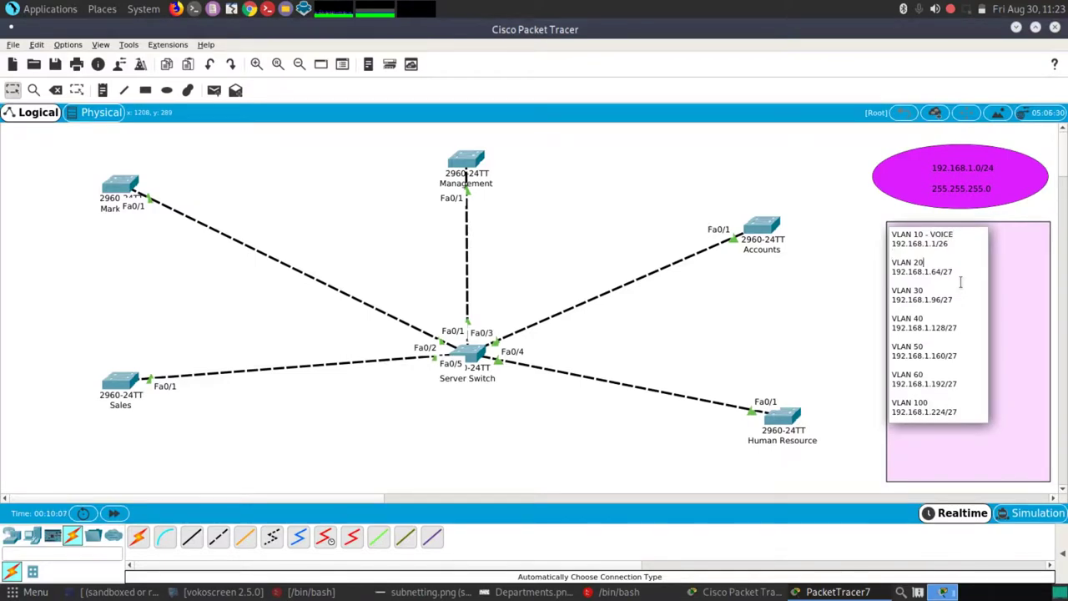
pyautogui.write('-')
pyautogui.write('manageme')
pyautogui.press('BackSpace')
pyautogui.press('BackSpace')
pyautogui.press('BackSpace')
pyautogui.press('BackSpace')
pyautogui.press('BackSpace')
pyautogui.press('BackSpace')
pyautogui.press('BackSpace')
pyautogui.press('BackSpace')
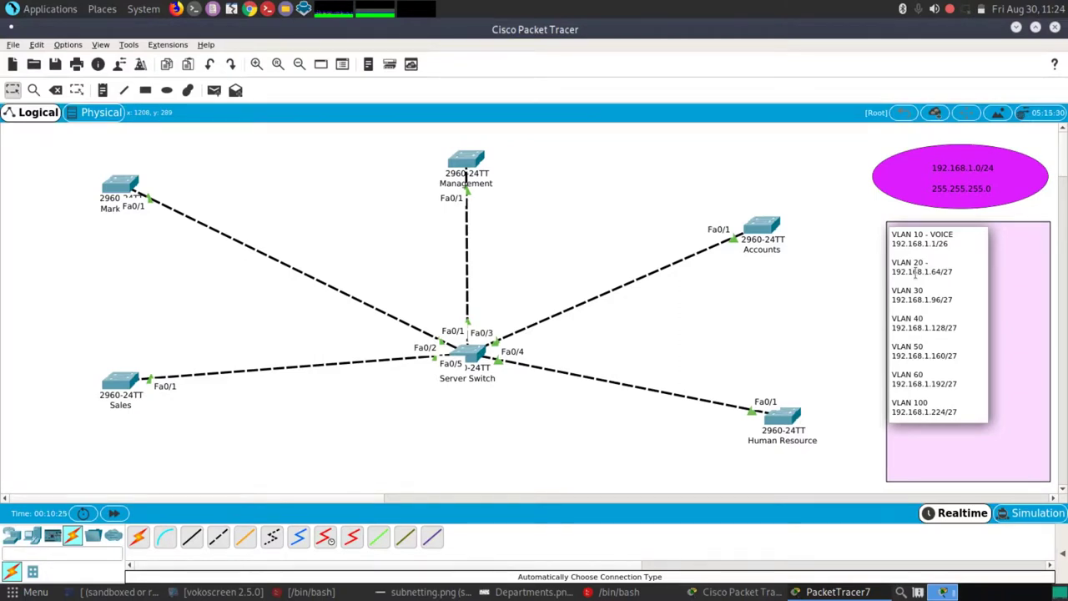
pyautogui.write('MGTM')
# Step: Label the remaining VLANs MARKETING, SALES, ACCOUNTS, HR and IT SERVER
pyautogui.press('Down')
pyautogui.press('Down')
pyautogui.press('Down')
pyautogui.press('End')
pyautogui.write('-')
pyautogui.write('MAR')
pyautogui.write('K')
pyautogui.write('ETING')
pyautogui.write('SALES')
pyautogui.write('AC')
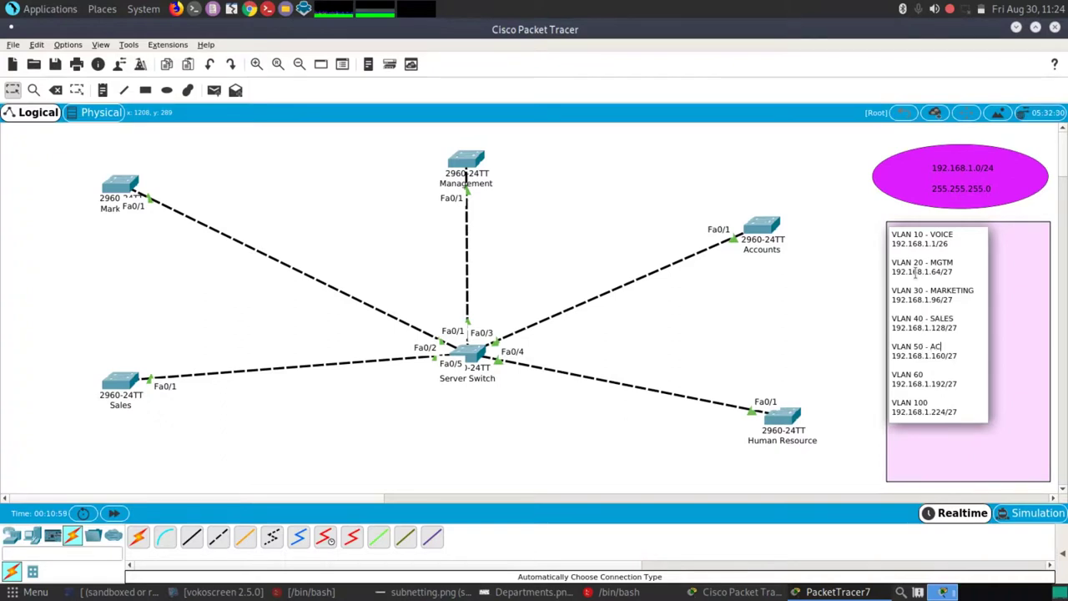
pyautogui.write('COUNTS')
pyautogui.write(' HR')
pyautogui.write('IT')
pyautogui.write(' SERVER')
# Step: Reposition the VLAN note so it sits centred inside the pink rectangle
pyautogui.moveTo(952, 348); pyautogui.dragTo(1024, 463)
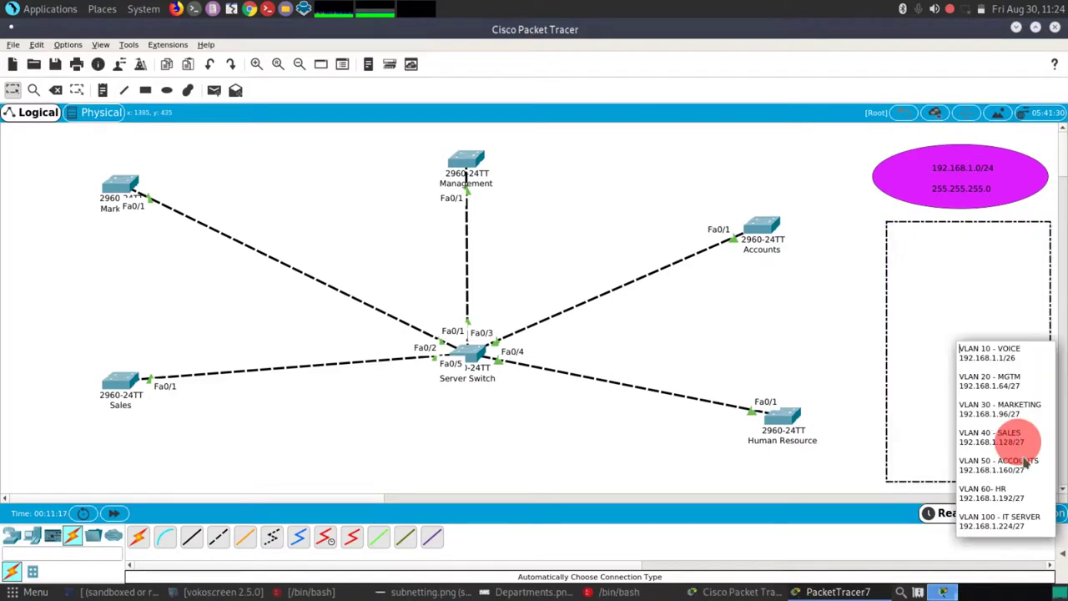
pyautogui.click(937, 288)
pyautogui.click(810, 305)
pyautogui.moveTo(1016, 349); pyautogui.dragTo(953, 241)
pyautogui.click(852, 276)
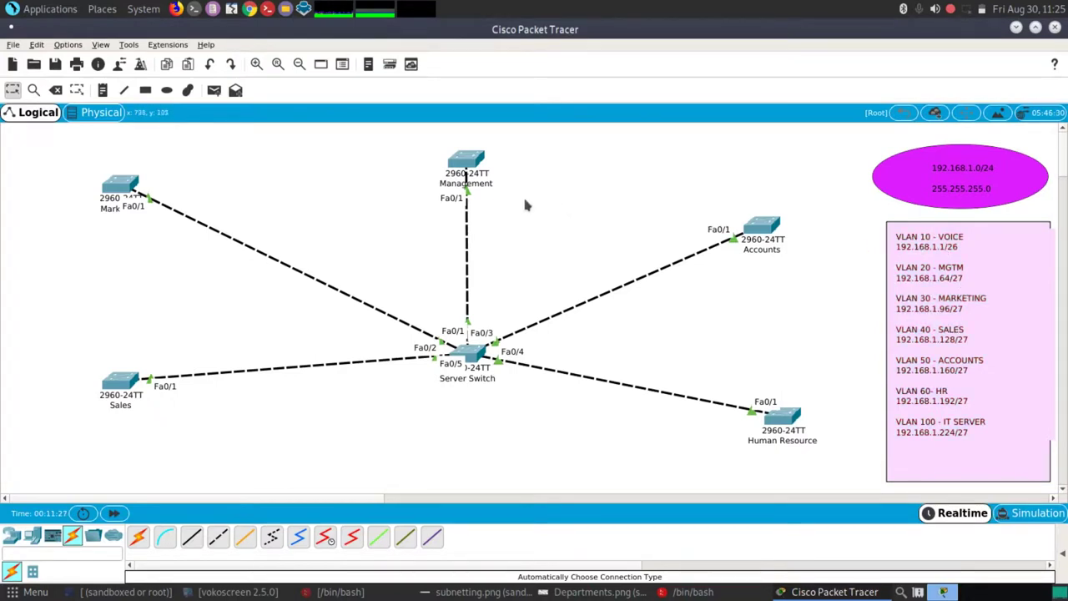
# Step: Nudge the Management and Marketing switches slightly up and right
pyautogui.moveTo(457, 161); pyautogui.dragTo(457, 160)
pyautogui.moveTo(128, 198); pyautogui.dragTo(140, 189)
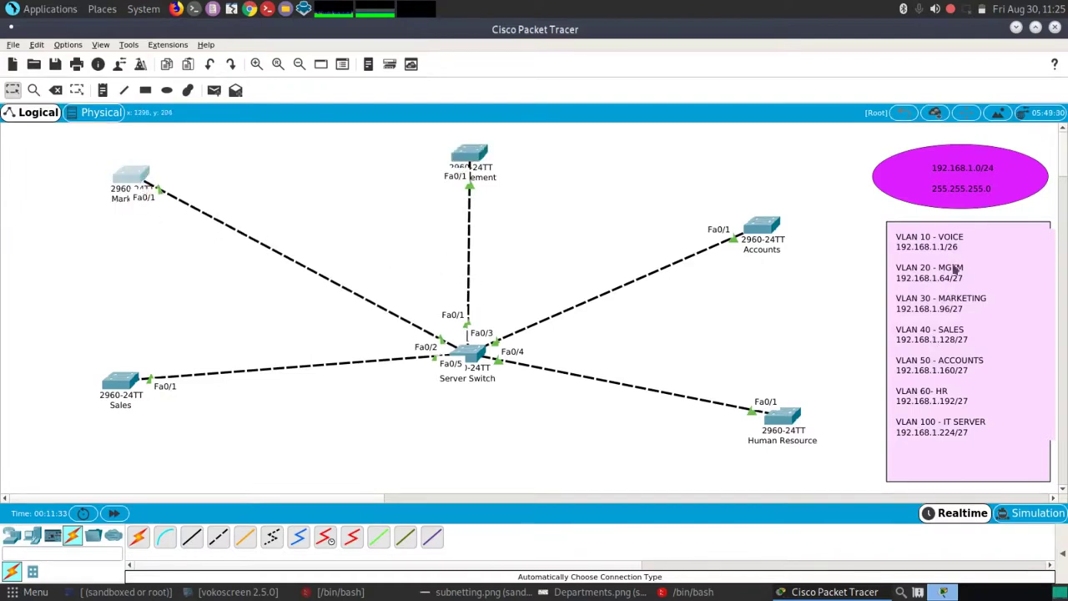
pyautogui.moveTo(128, 178)
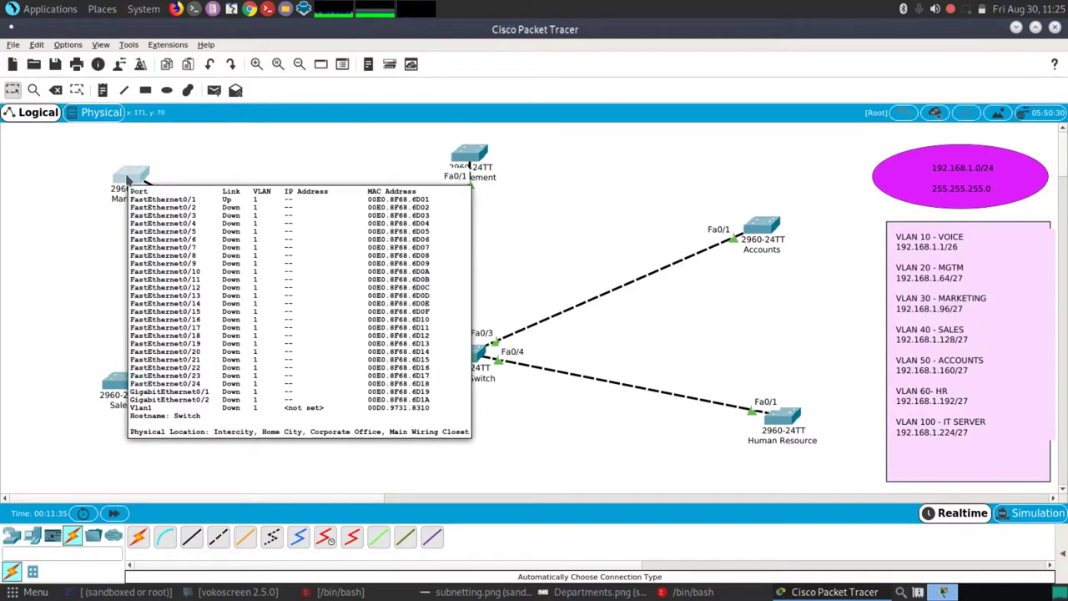
# Step: Adjust the Sales, Management, Accounts and Human Resource switch positions slightly
pyautogui.moveTo(110, 384); pyautogui.dragTo(106, 371)
pyautogui.moveTo(468, 163); pyautogui.dragTo(475, 162)
pyautogui.moveTo(765, 226); pyautogui.dragTo(768, 215)
pyautogui.moveTo(784, 416); pyautogui.dragTo(768, 435)
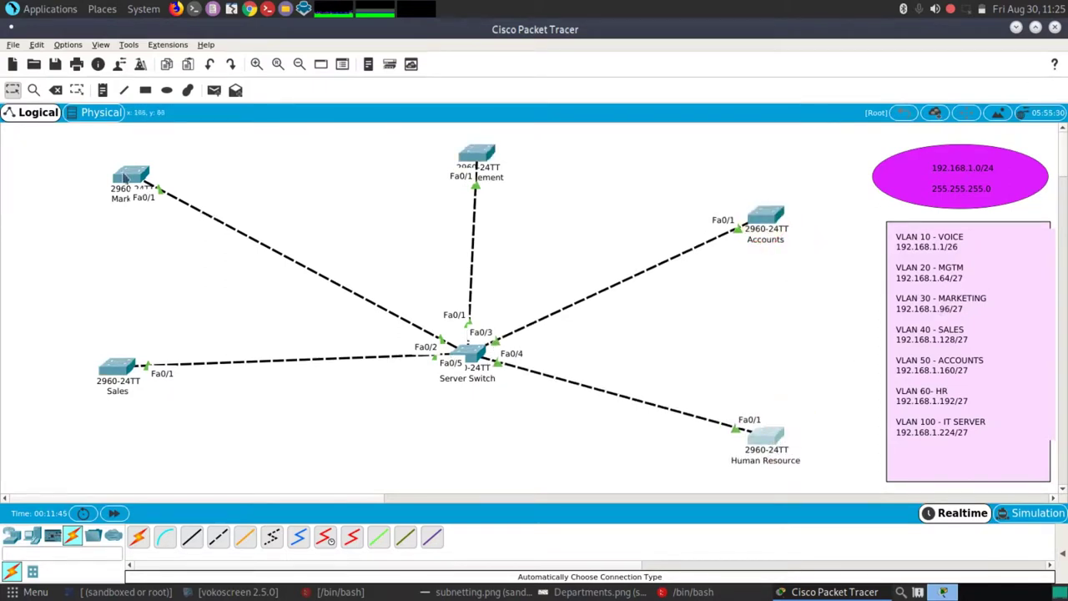
# Step: Open the Marketing switch's CLI in a widened, repositioned device window
pyautogui.click(130, 178)
pyautogui.click(456, 132)
pyautogui.moveTo(345, 290); pyautogui.dragTo(140, 287)
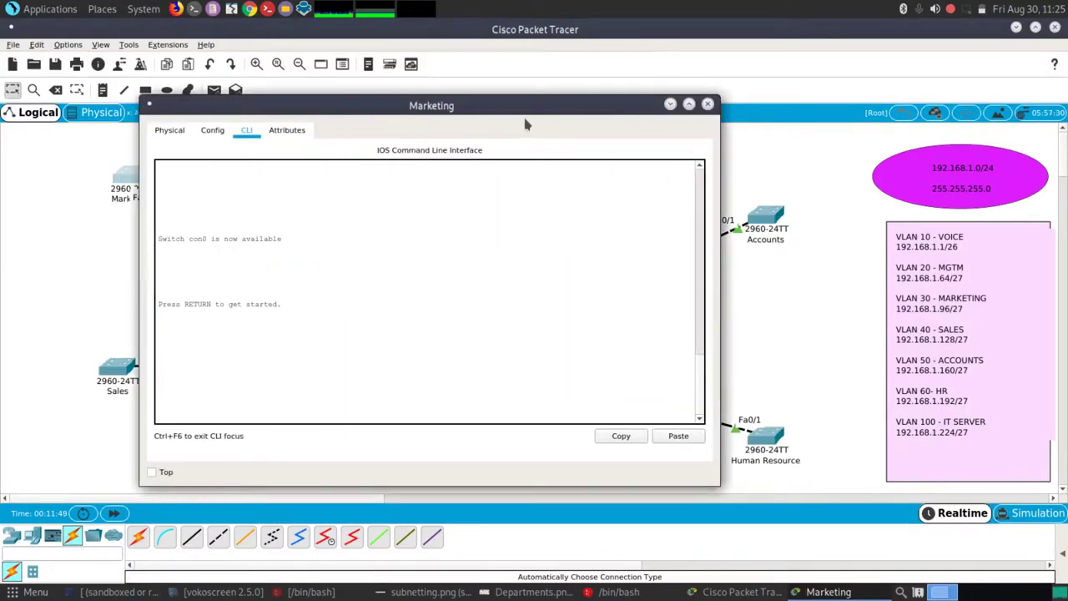
pyautogui.moveTo(526, 112); pyautogui.dragTo(548, 88)
# Step: Start the Marketing switch console, enter privileged mode with en, and try show vtp
pyautogui.click(369, 339)
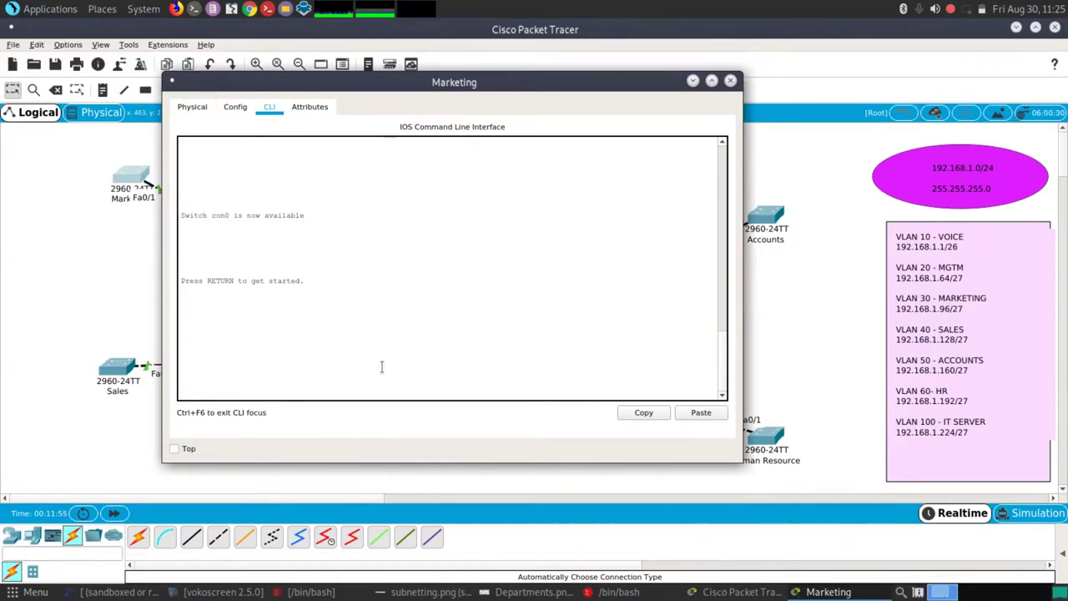
pyautogui.press('Return')
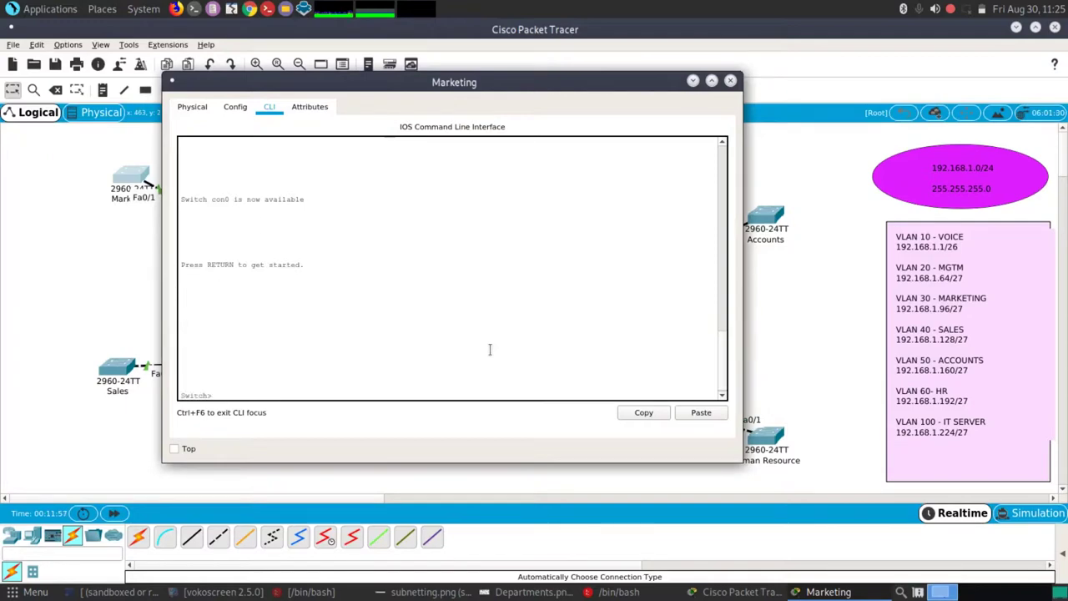
pyautogui.write('en')
pyautogui.press('Return')
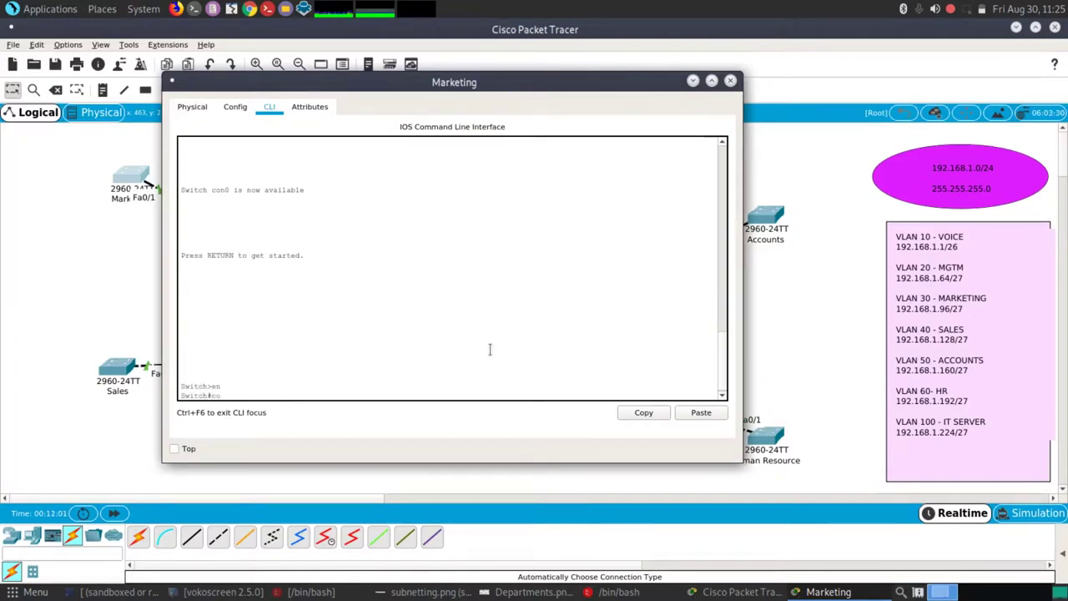
pyautogui.write('show vtp')
pyautogui.press('Return')
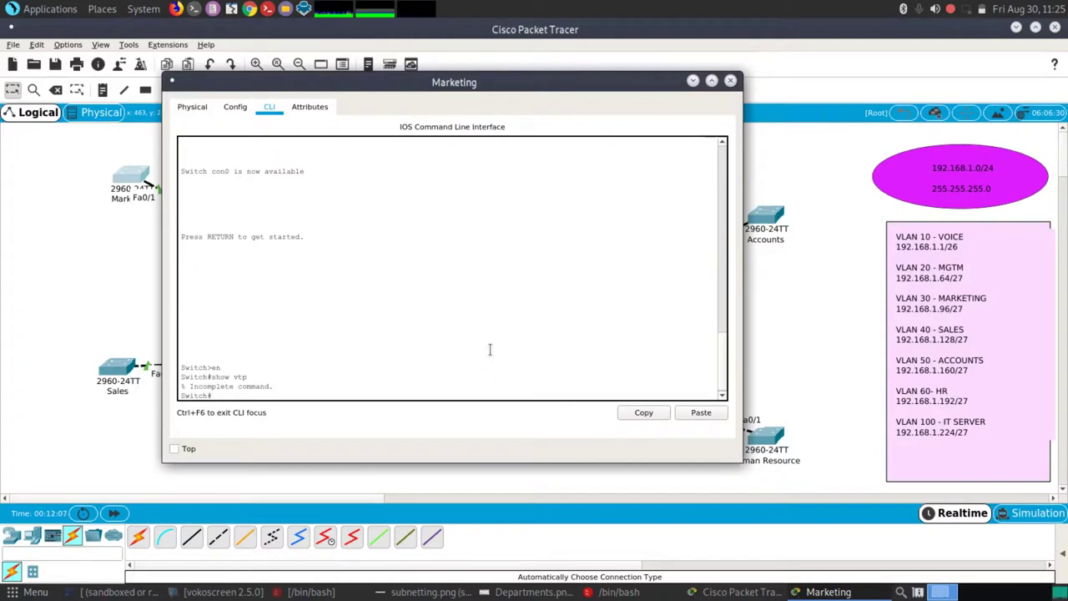
# Step: Try do sh vtp in configuration mode, then exit back to the Switch# prompt
pyautogui.write('conf t')
pyautogui.press('Return')
pyautogui.write('show vtp')
pyautogui.press('Return')
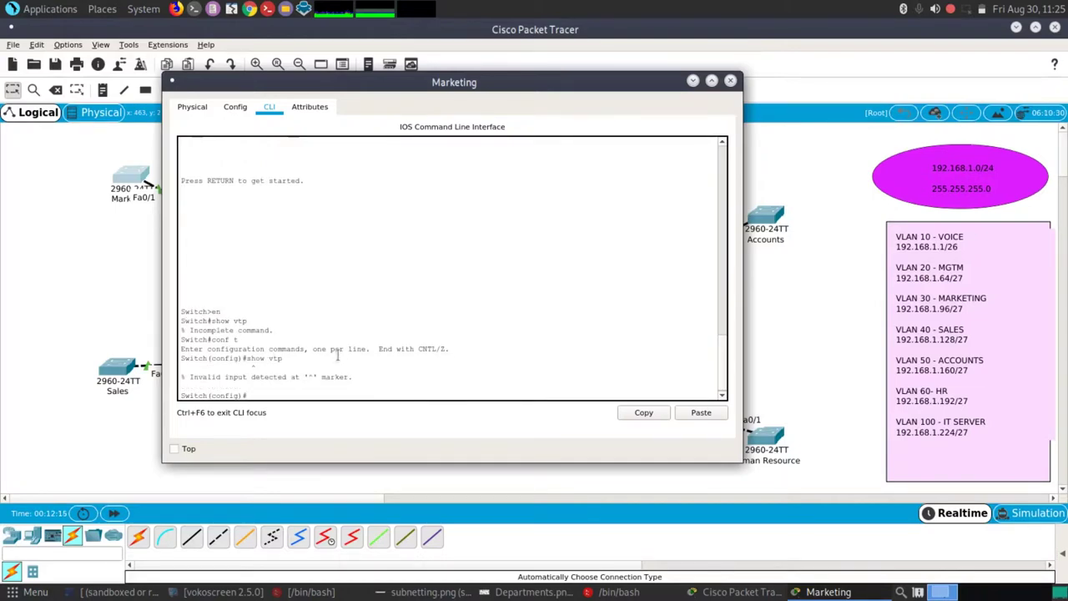
pyautogui.write('do sh vtp')
pyautogui.press('Return')
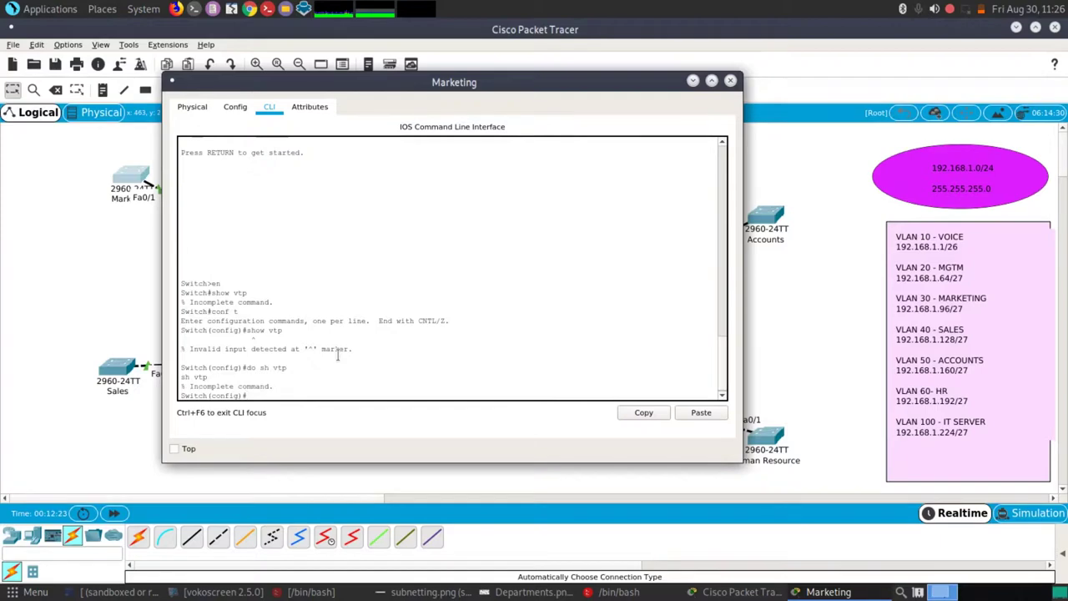
pyautogui.hotkey('ctrl', 'z')
pyautogui.press('Return')
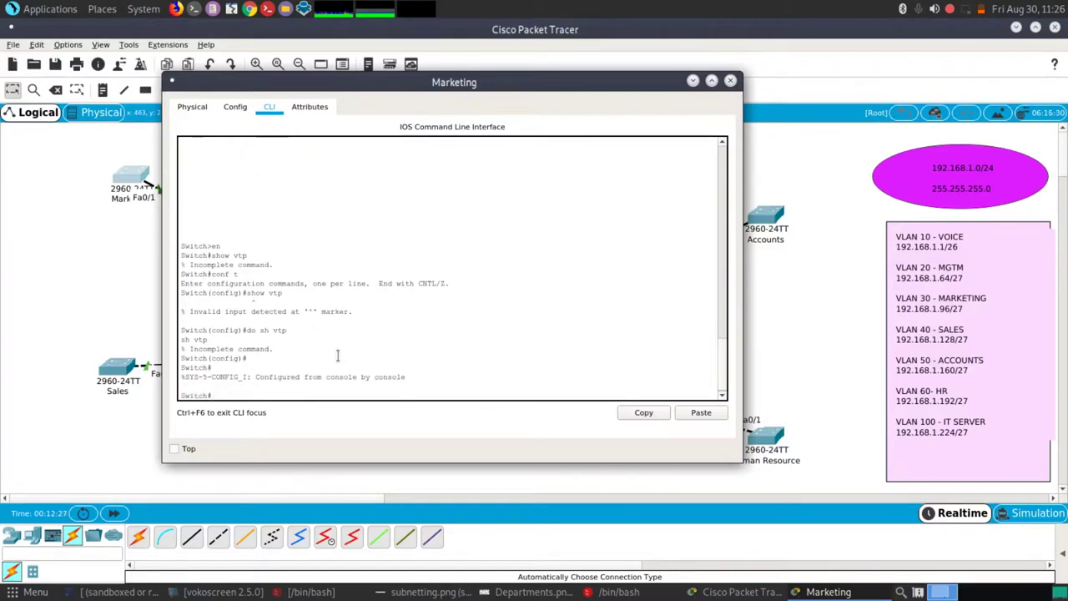
# Step: Glance at the VLAN course notes in QOwnNotes and return to the console
pyautogui.write('do sh')
pyautogui.press('BackSpace')
pyautogui.press('BackSpace')
pyautogui.press('BackSpace')
pyautogui.press('BackSpace')
pyautogui.press('BackSpace')
pyautogui.click(116, 591)
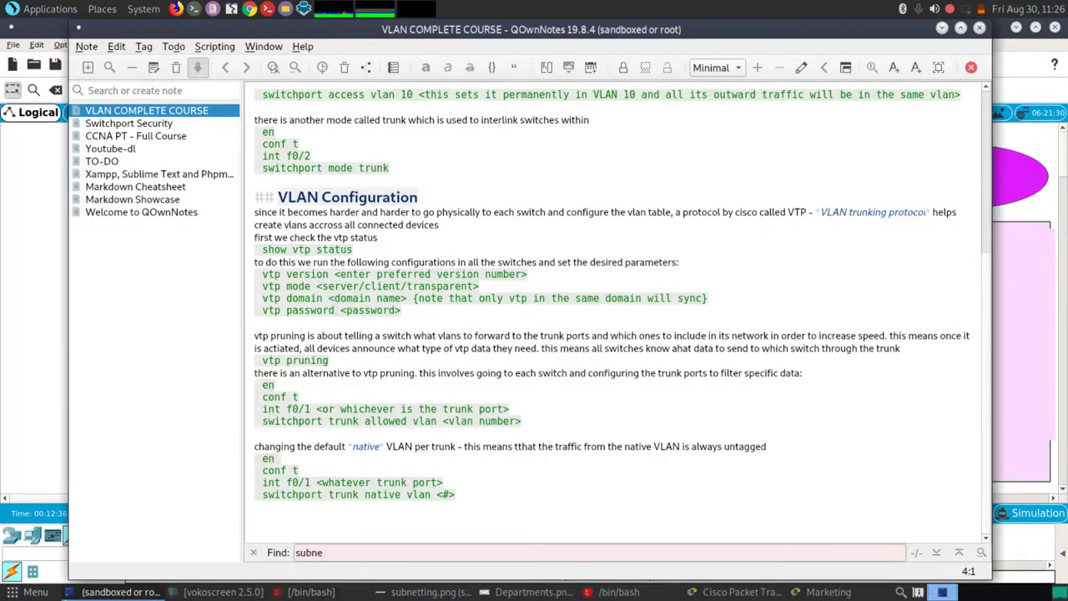
pyautogui.hotkey('alt', 'Tab')
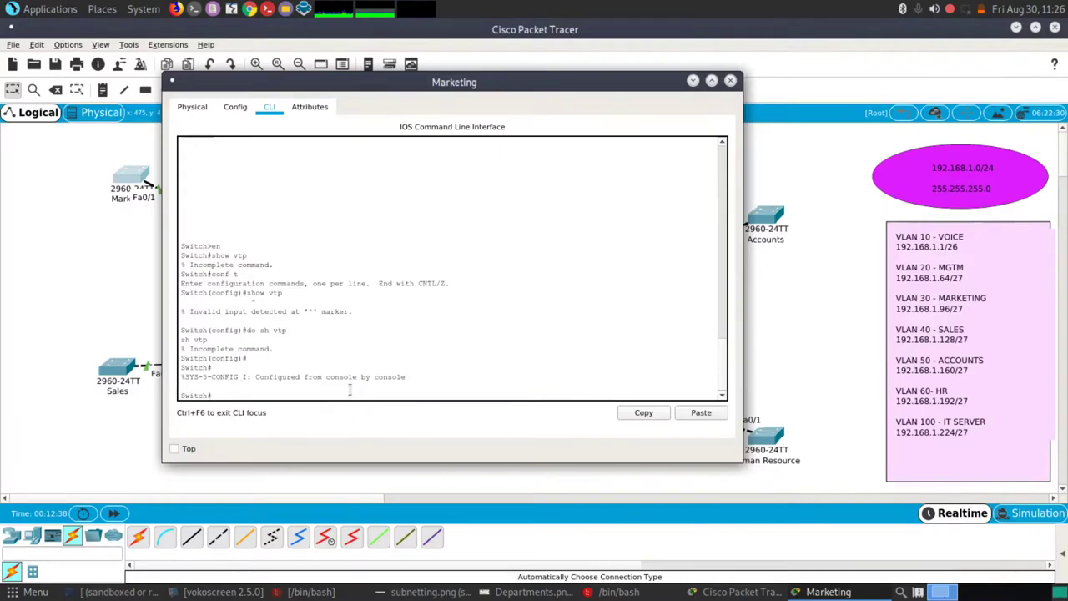
# Step: Run show vtp status on the Marketing switch
pyautogui.write('show vtp')
pyautogui.press('Return')
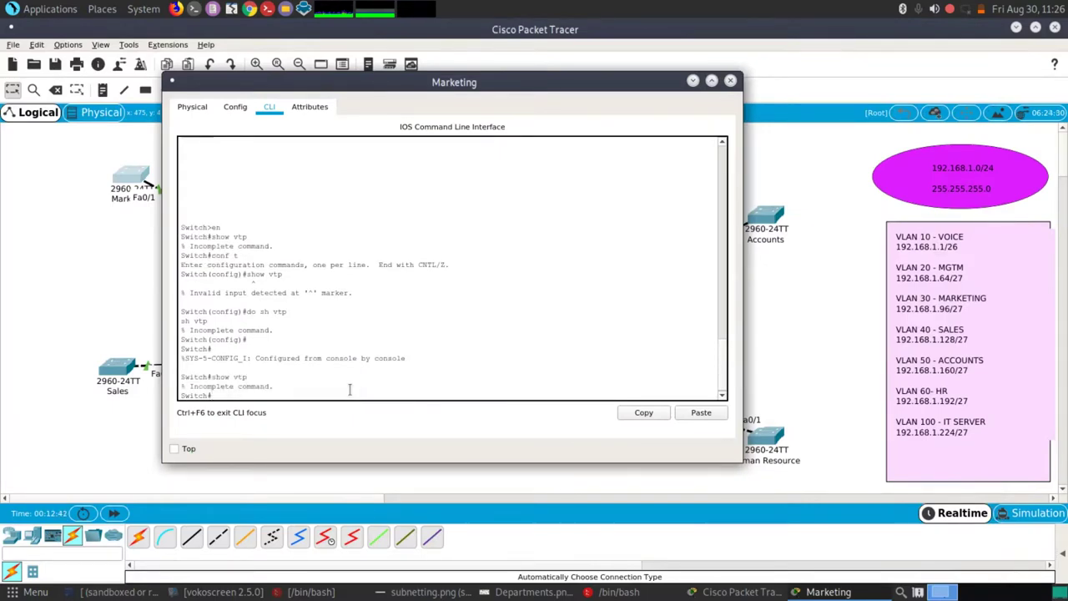
pyautogui.press('Up')
pyautogui.write('status')
pyautogui.press('Return')
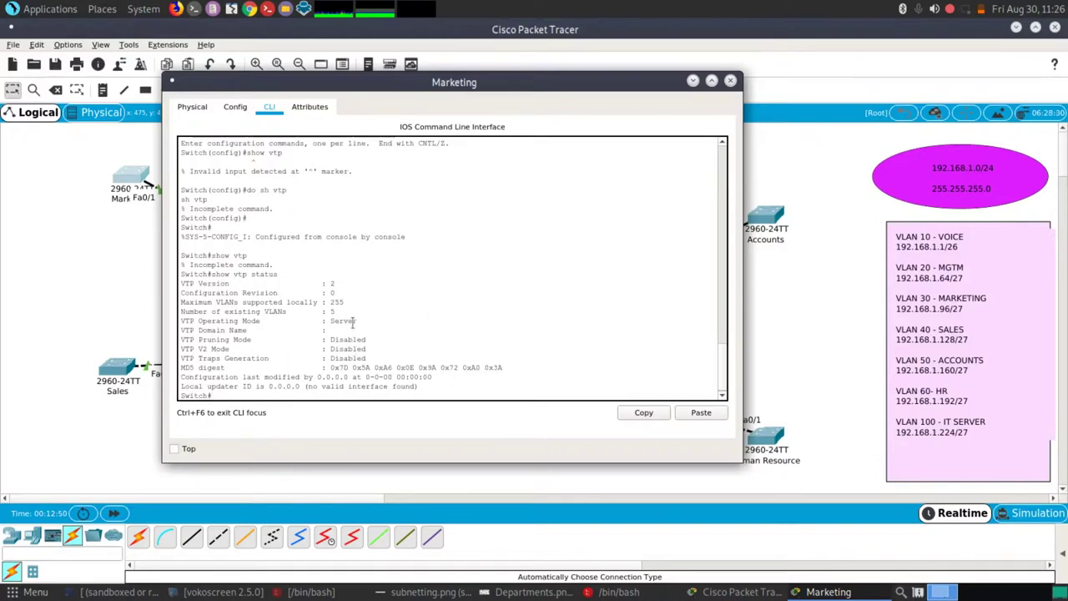
# Step: Highlight the VTP Operating Mode: Server line and compare with the course notes
pyautogui.moveTo(359, 321); pyautogui.dragTo(181, 317)
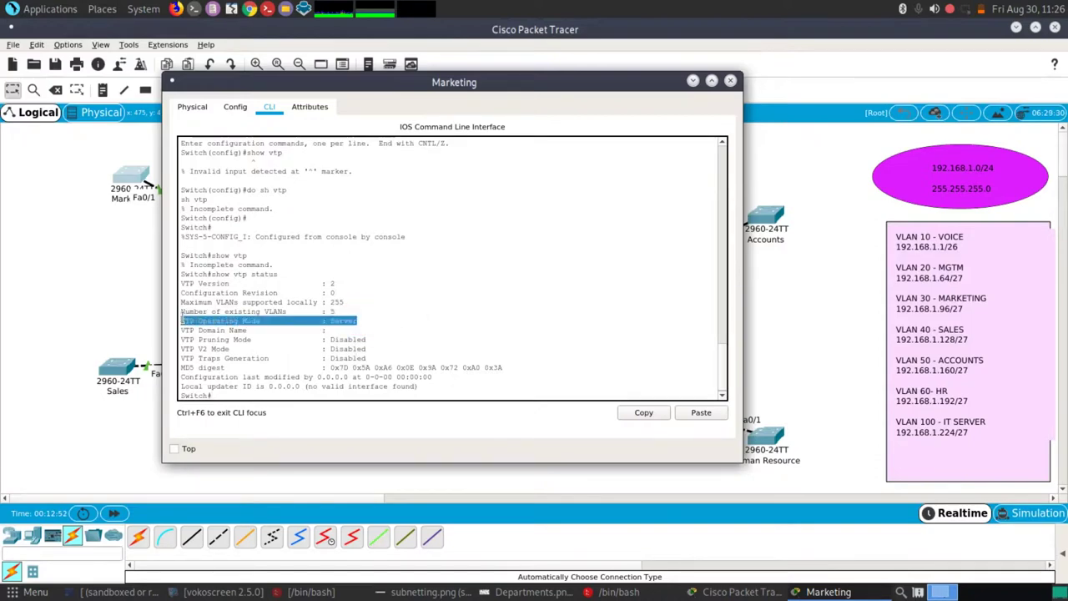
pyautogui.moveTo(451, 75); pyautogui.dragTo(513, 78)
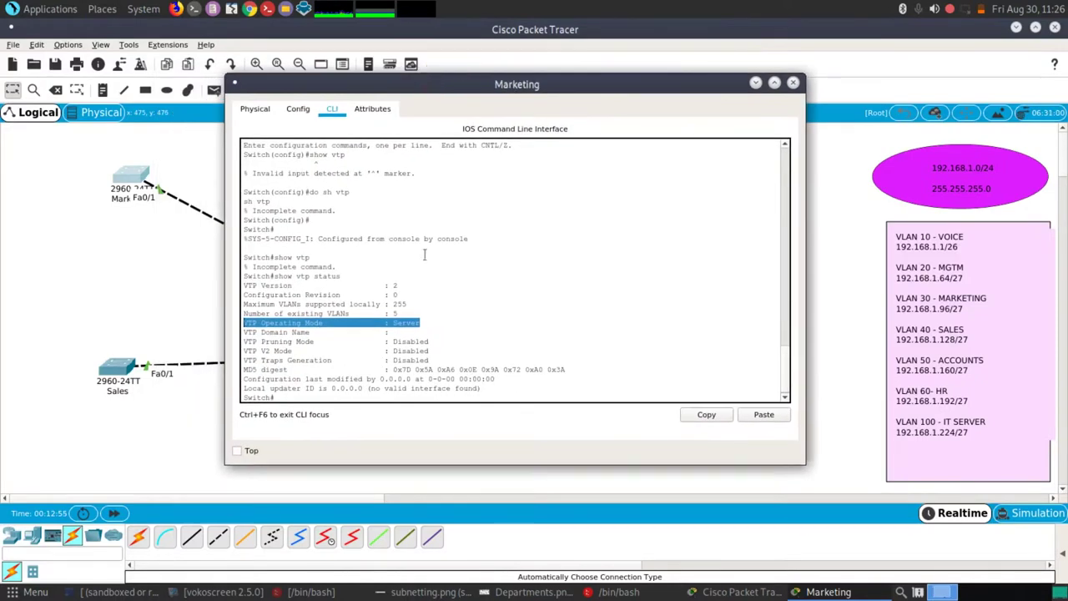
pyautogui.click(419, 322)
pyautogui.moveTo(420, 322); pyautogui.dragTo(242, 323)
pyautogui.click(120, 591)
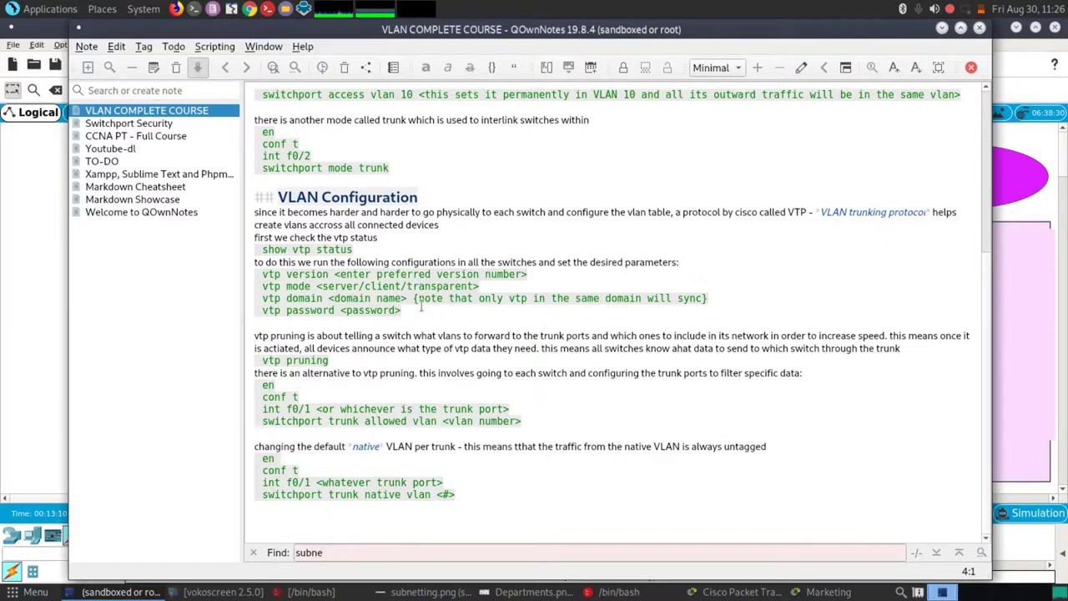
pyautogui.click(942, 29)
pyautogui.click(312, 395)
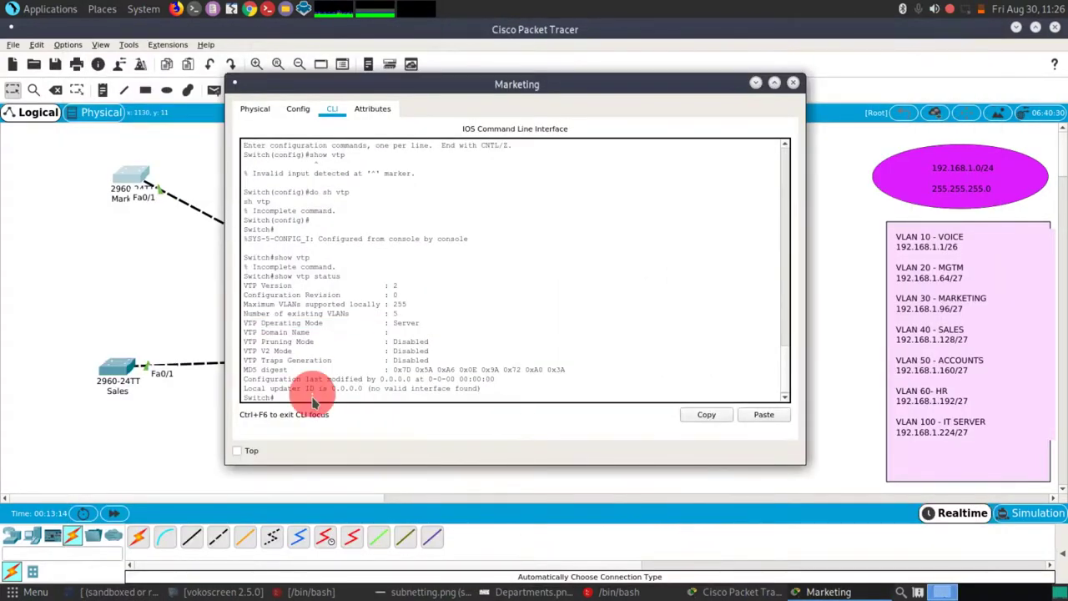
# Step: Enter global configuration mode and list the available vtp options
pyautogui.write('conf')
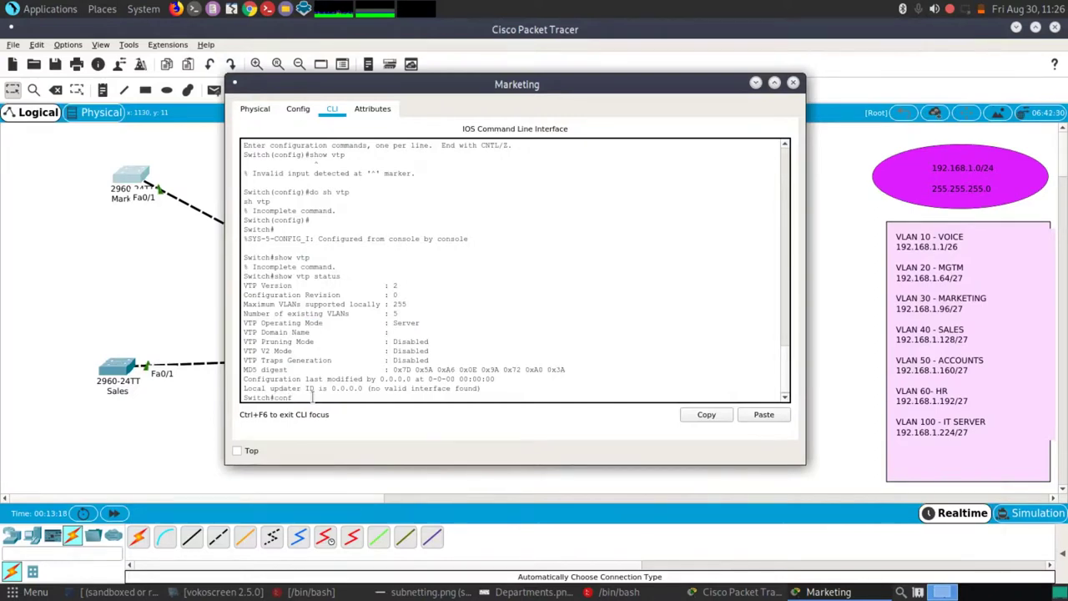
pyautogui.write(' t')
pyautogui.press('Return')
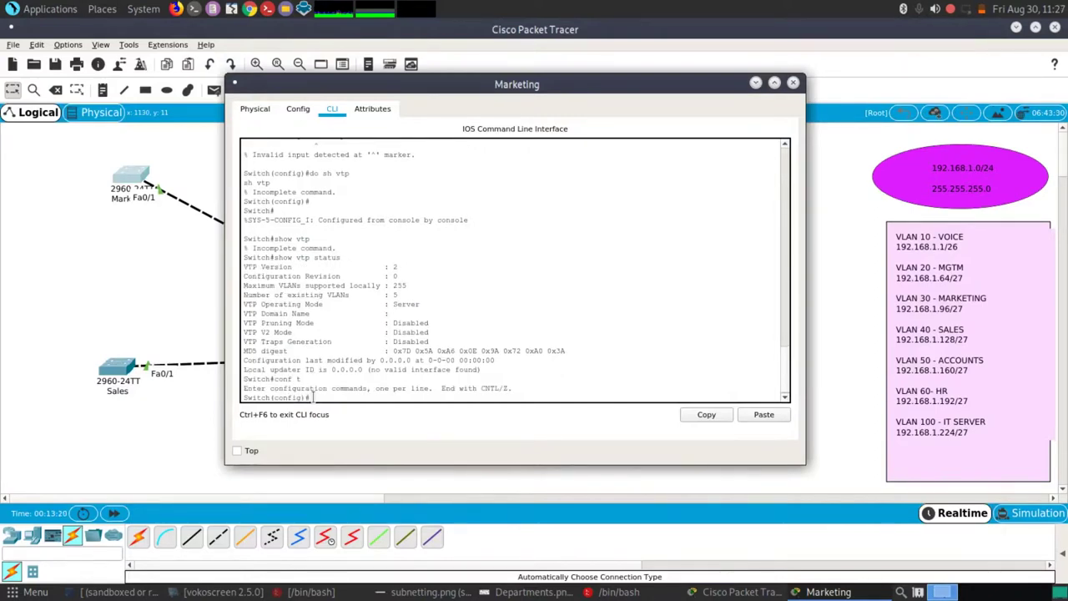
pyautogui.write('vtp ?')
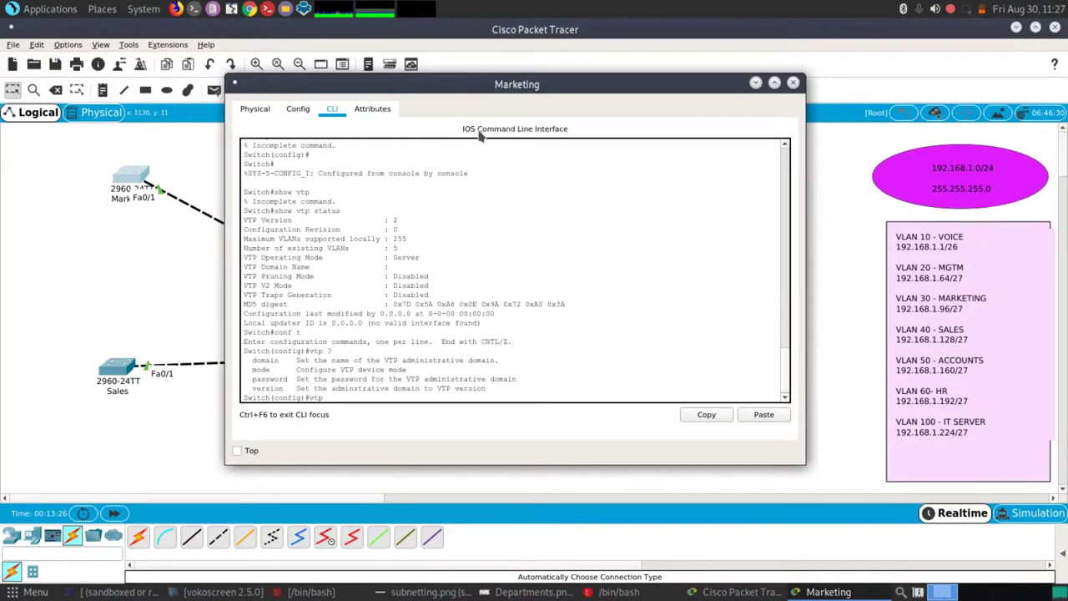
pyautogui.doubleClick(331, 350)
pyautogui.click(329, 397)
pyautogui.press('BackSpace')
pyautogui.press('BackSpace')
pyautogui.press('BackSpace')
pyautogui.press('BackSpace')
# Step: Rename the switch to ServerSwitch with the hostname command
pyautogui.write('hostname ServerSwitch')
pyautogui.press('Return')
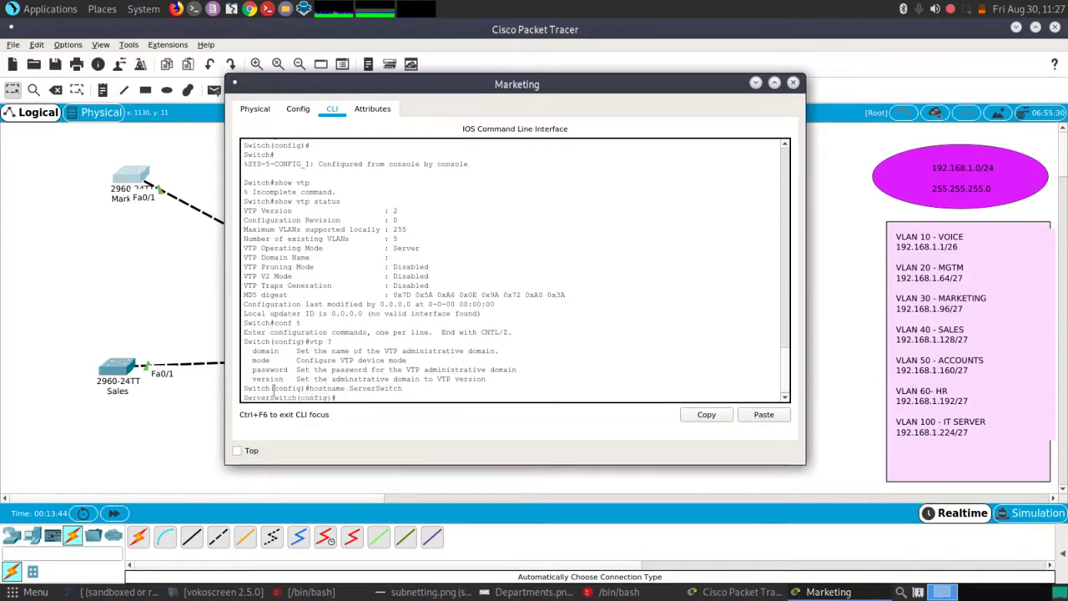
pyautogui.moveTo(297, 399); pyautogui.dragTo(332, 365)
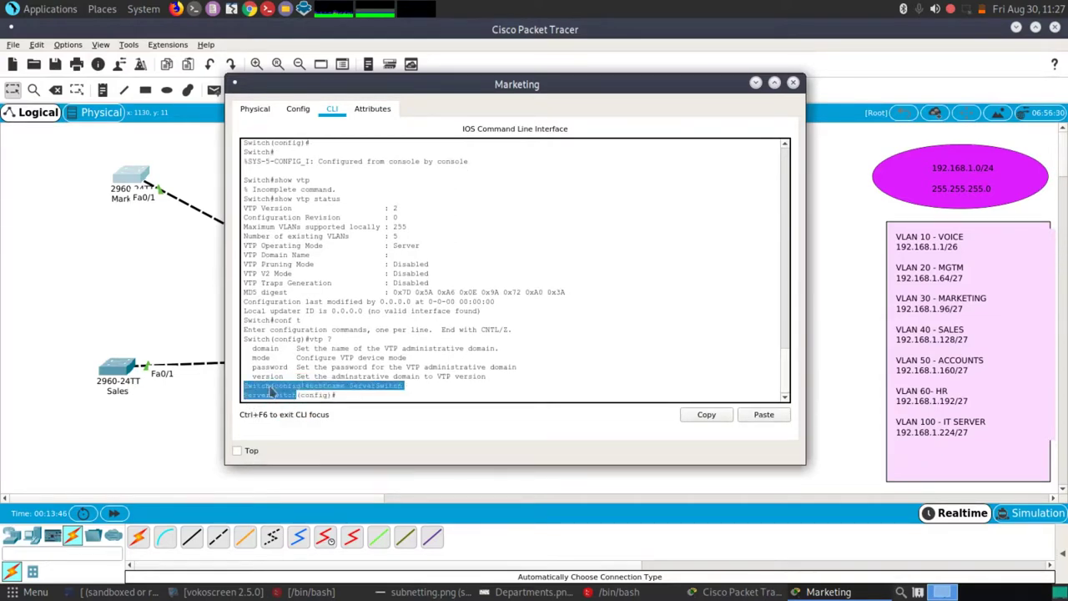
pyautogui.press('Return')
pyautogui.press('Return')
pyautogui.press('Return')
pyautogui.press('Return')
pyautogui.press('Return')
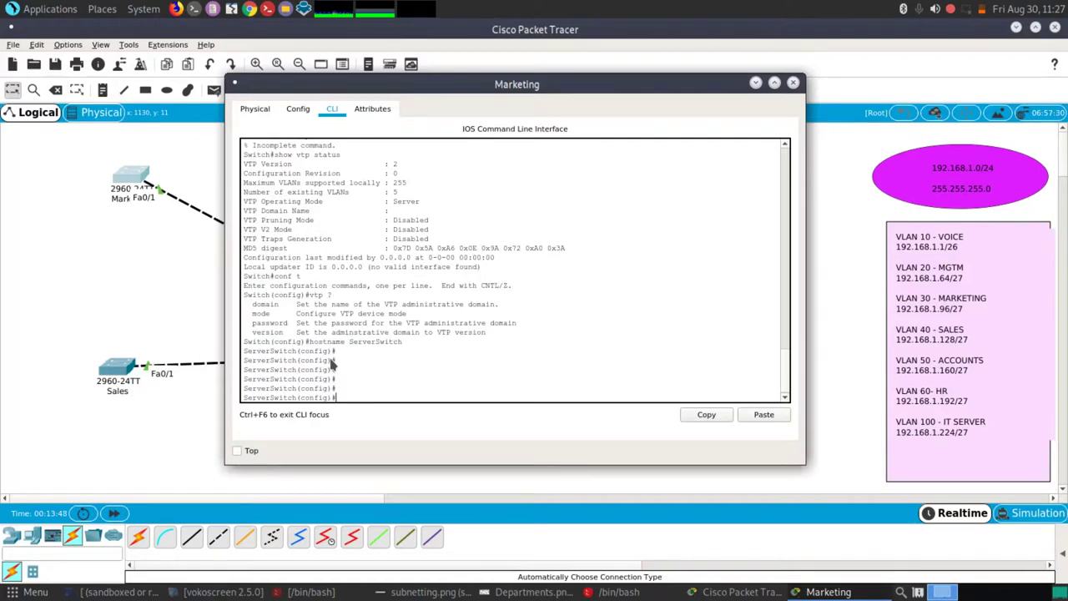
# Step: List the VTP mode options: client, server and transparent
pyautogui.write('vtpp')
pyautogui.press('BackSpace')
pyautogui.write('mode ?')
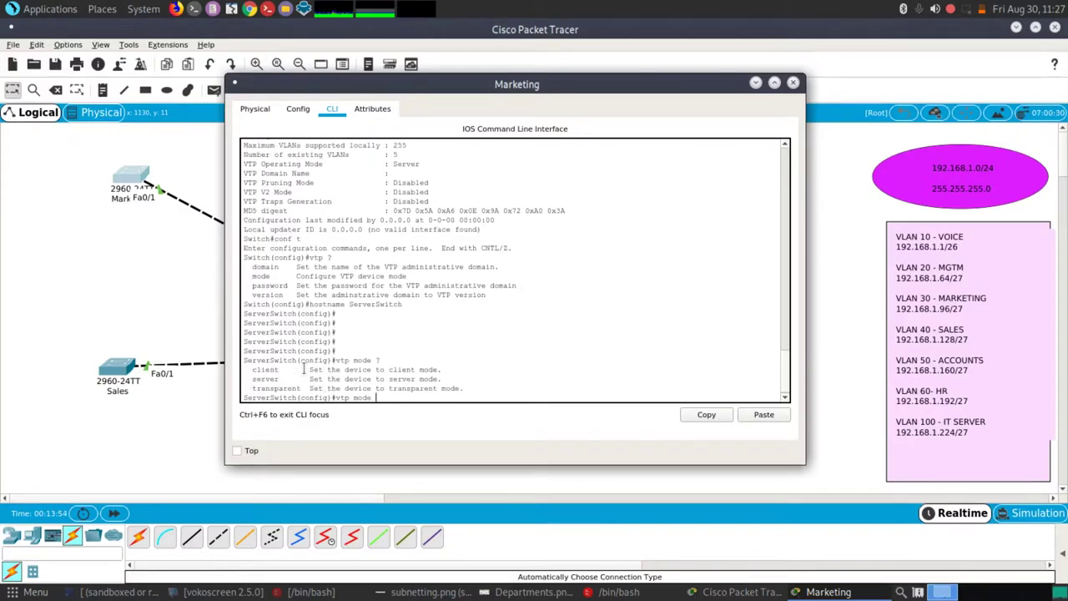
pyautogui.doubleClick(266, 379)
pyautogui.click(269, 369)
pyautogui.moveTo(288, 388); pyautogui.dragTo(270, 388)
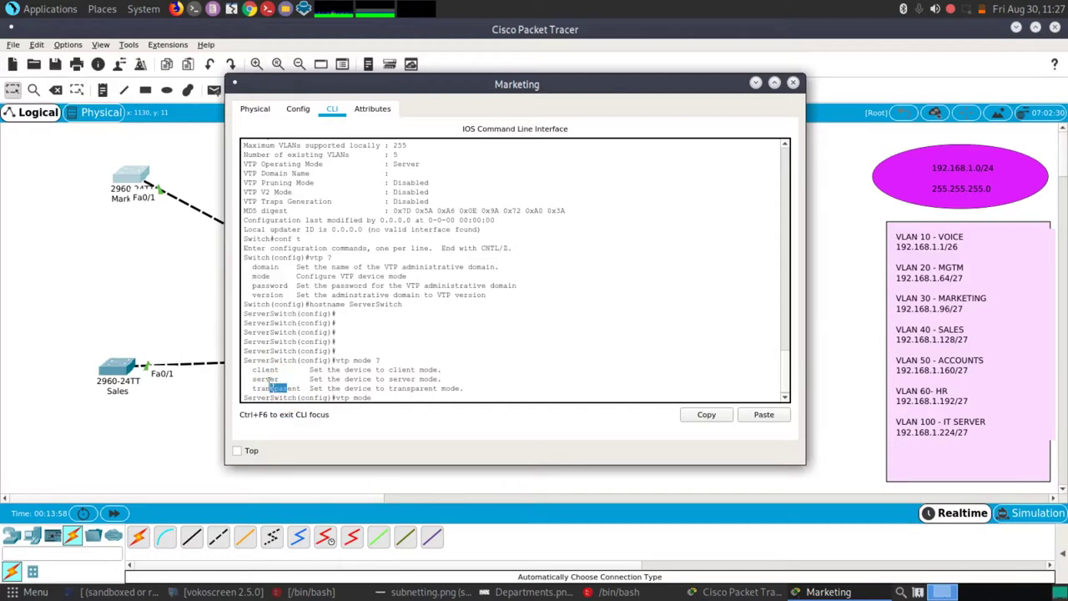
pyautogui.click(266, 369)
# Step: Set the VTP mode to server and bring the VLAN course notes forward
pyautogui.click(376, 399)
pyautogui.write('server')
pyautogui.press('Return')
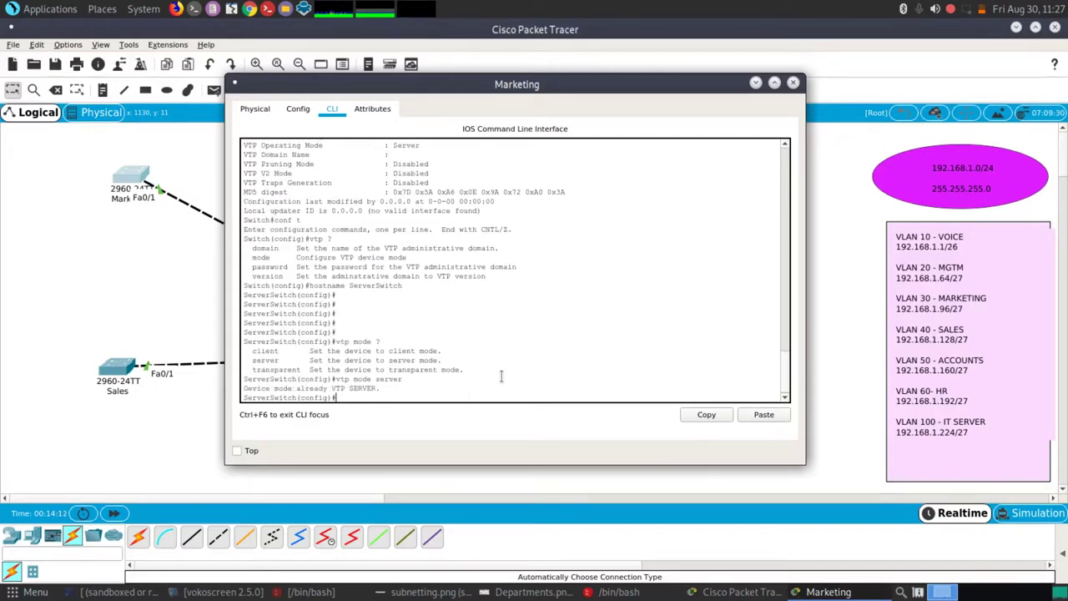
pyautogui.press('Return')
pyautogui.press('Return')
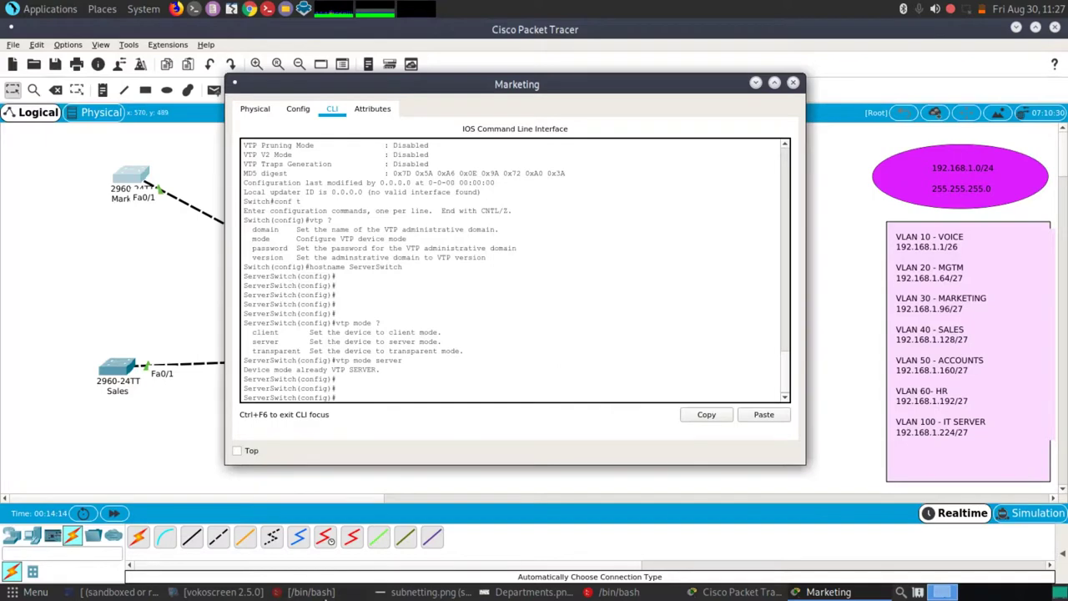
pyautogui.click(125, 591)
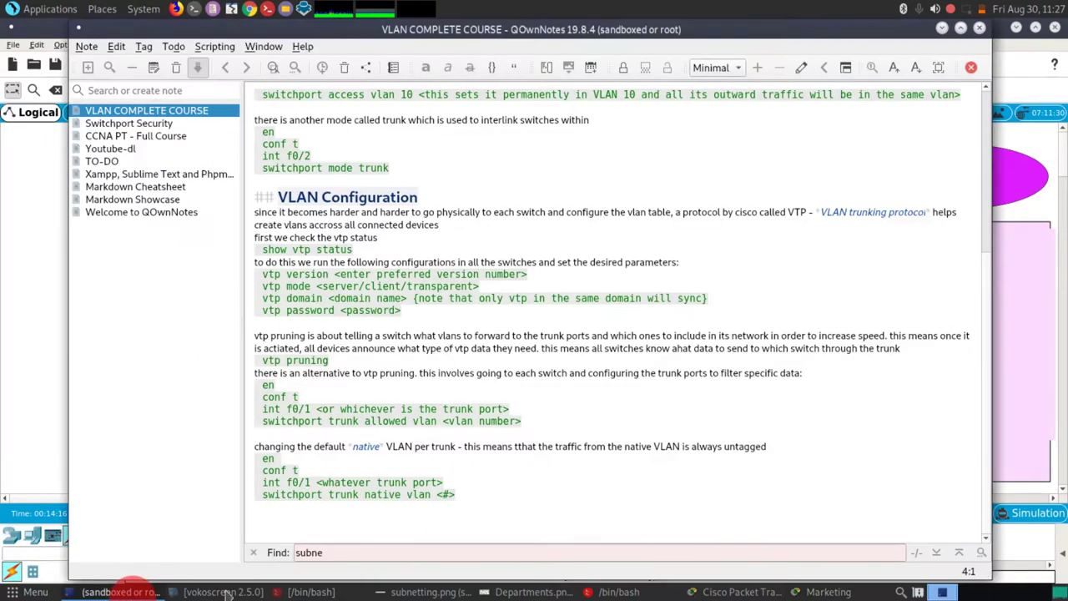
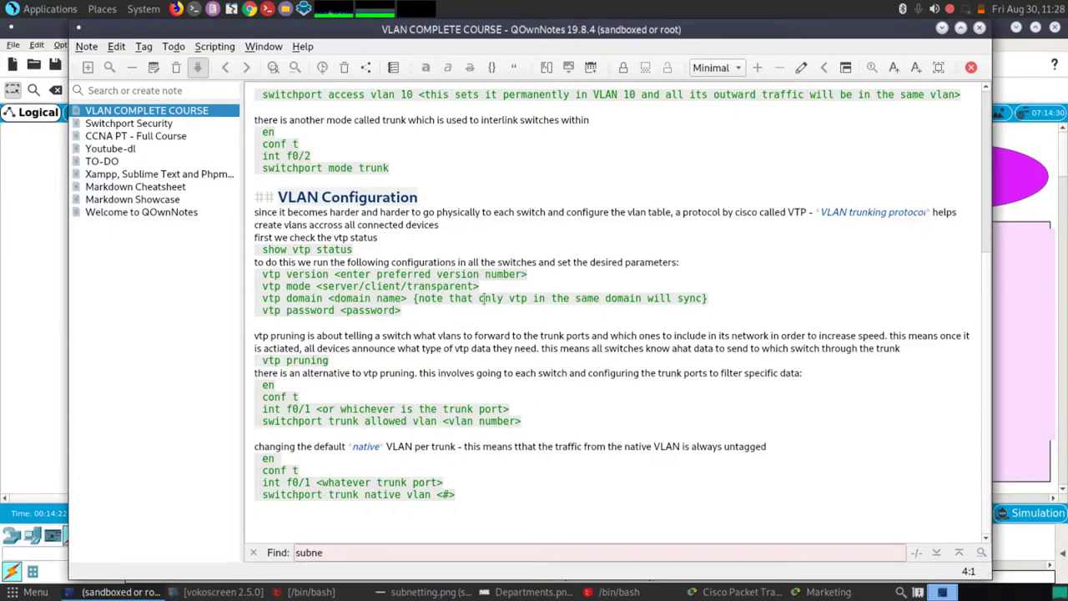
# Step: Minimize the QOwnNotes VLAN notes to bring the Packet Tracer switch console back
pyautogui.click(942, 30)
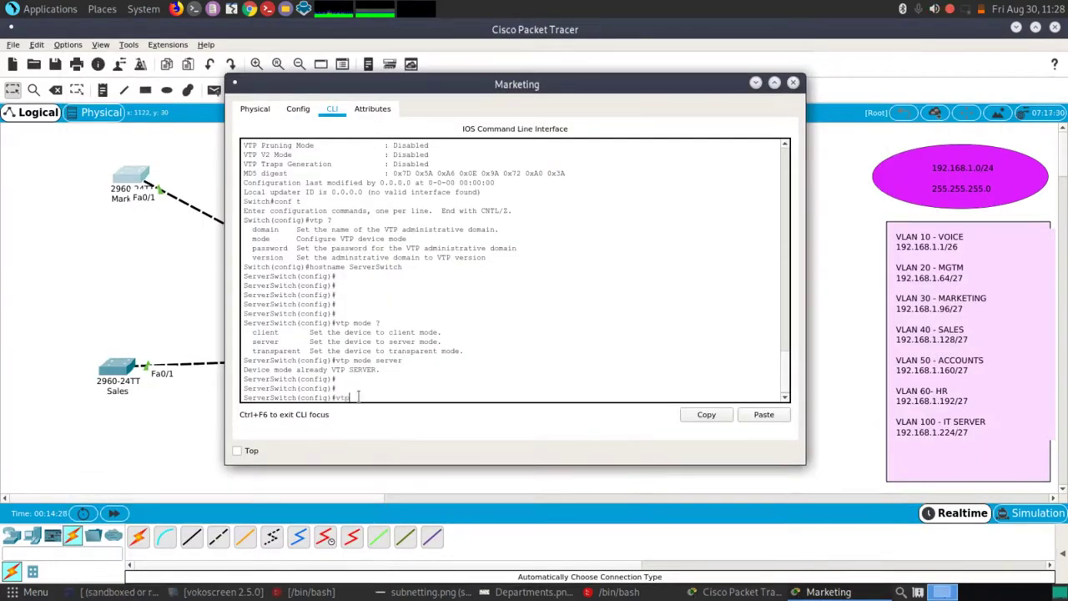
# Step: Set the Marketing switch's VTP domain to conan.com
pyautogui.write('domain conan.com')
pyautogui.press('Return')
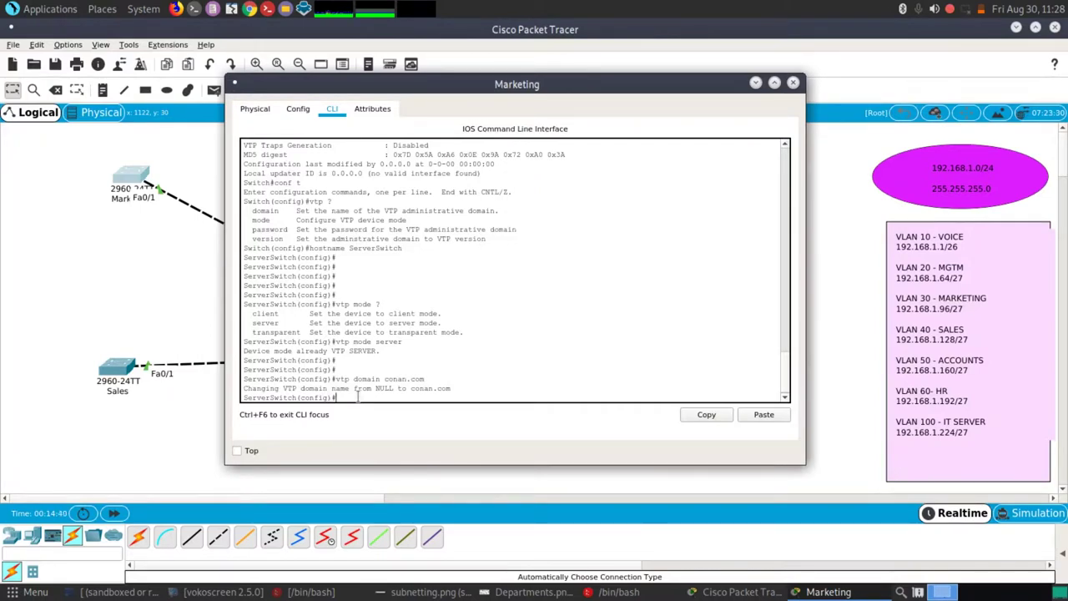
pyautogui.press('Return')
pyautogui.press('Return')
pyautogui.press('Return')
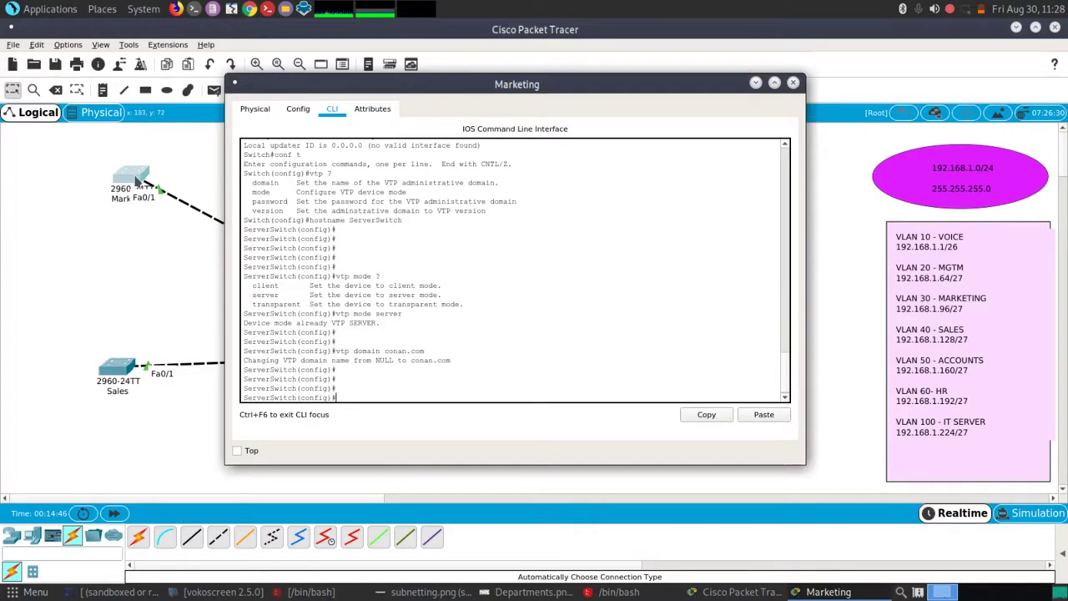
pyautogui.click(300, 109)
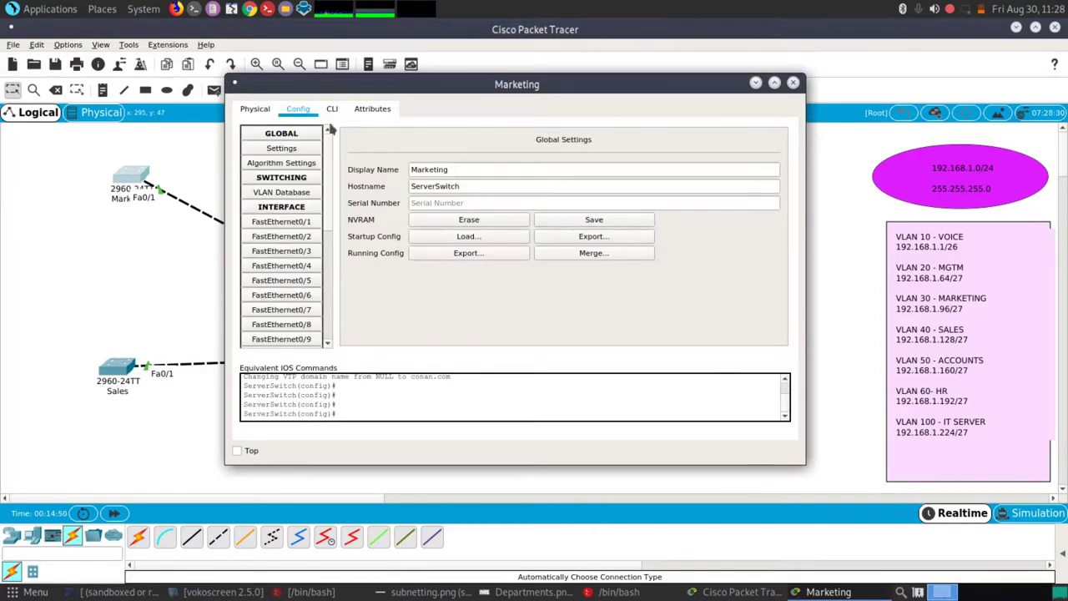
pyautogui.click(332, 110)
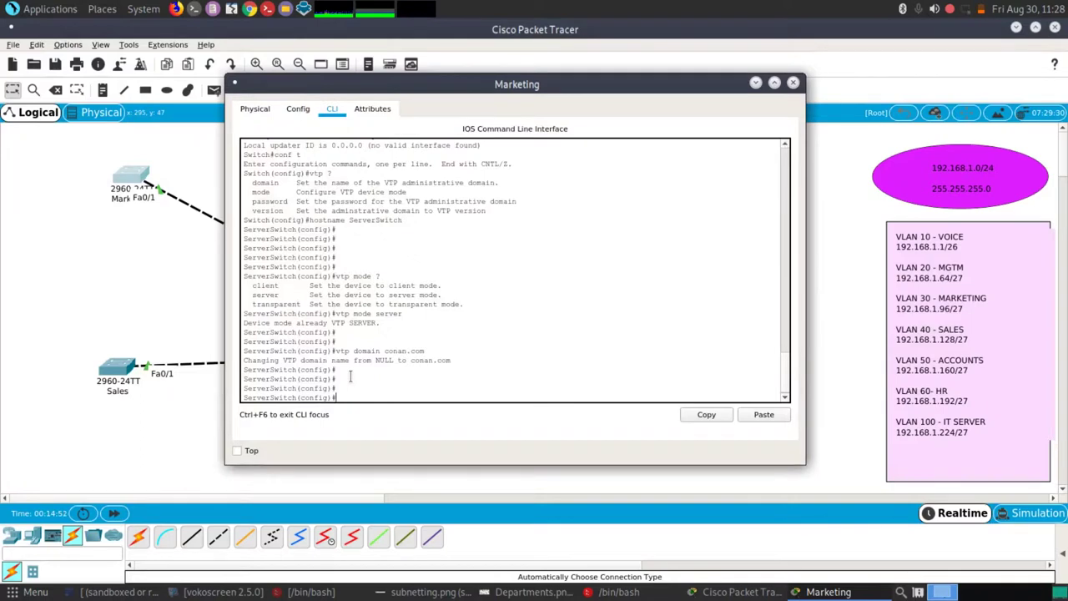
# Step: Name the switch marketing, make it a VTP client, and set the shared VTP password
pyautogui.write('hosta')
pyautogui.write('ame m')
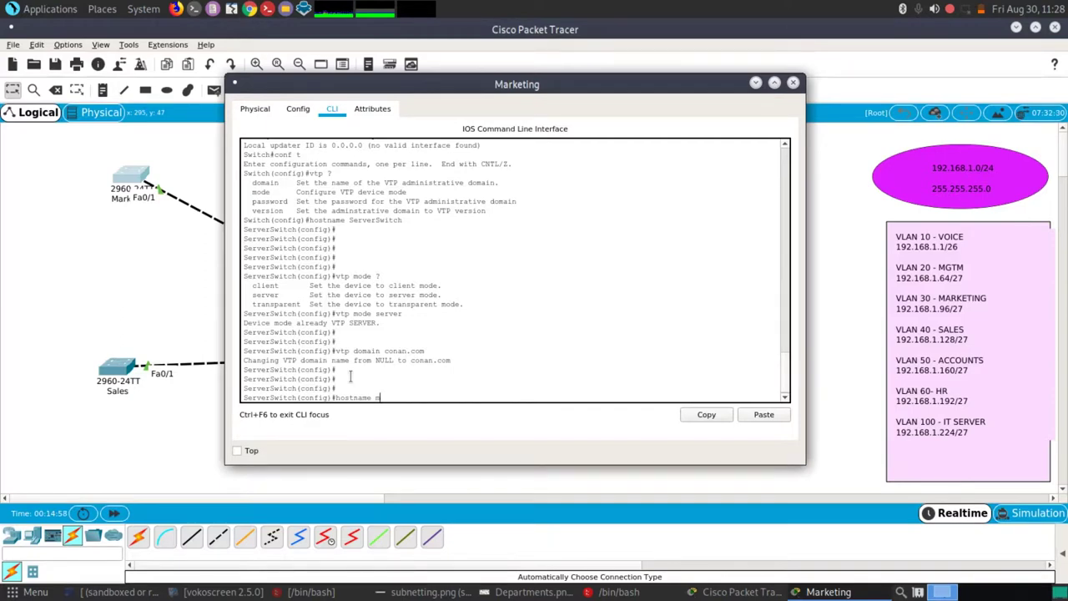
pyautogui.write('arketing')
pyautogui.press('Return')
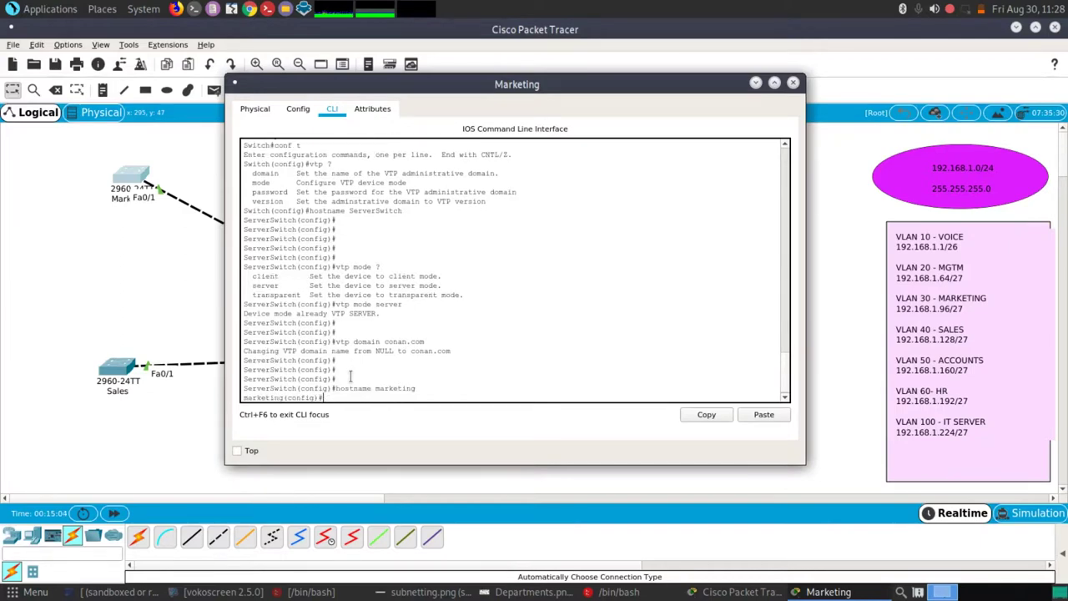
pyautogui.write('vtp mode client')
pyautogui.press('Return')
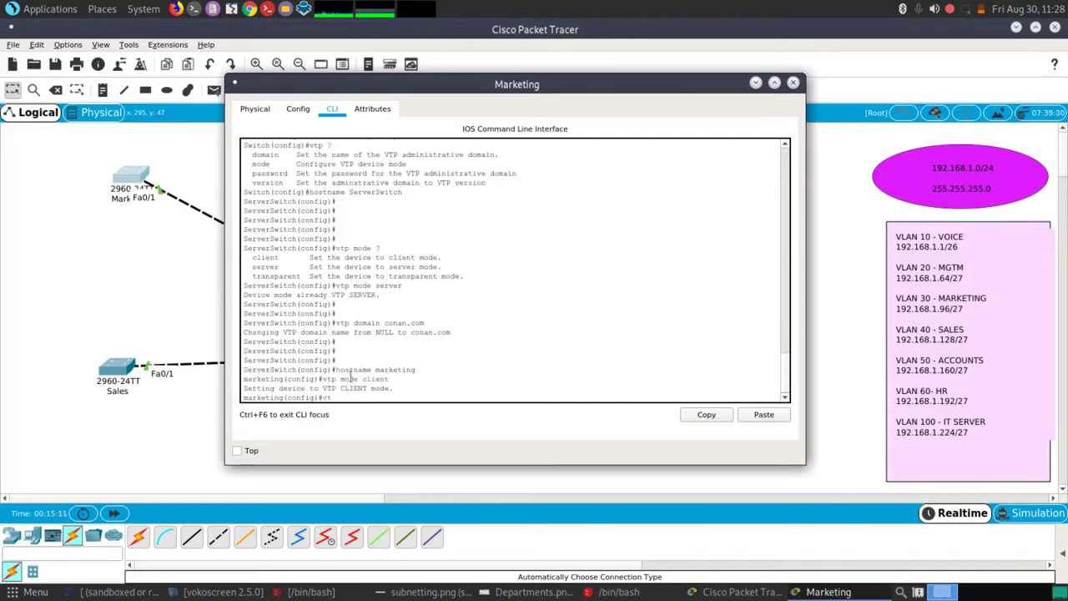
pyautogui.write('vtp password conan')
pyautogui.press('Return')
pyautogui.press('Return')
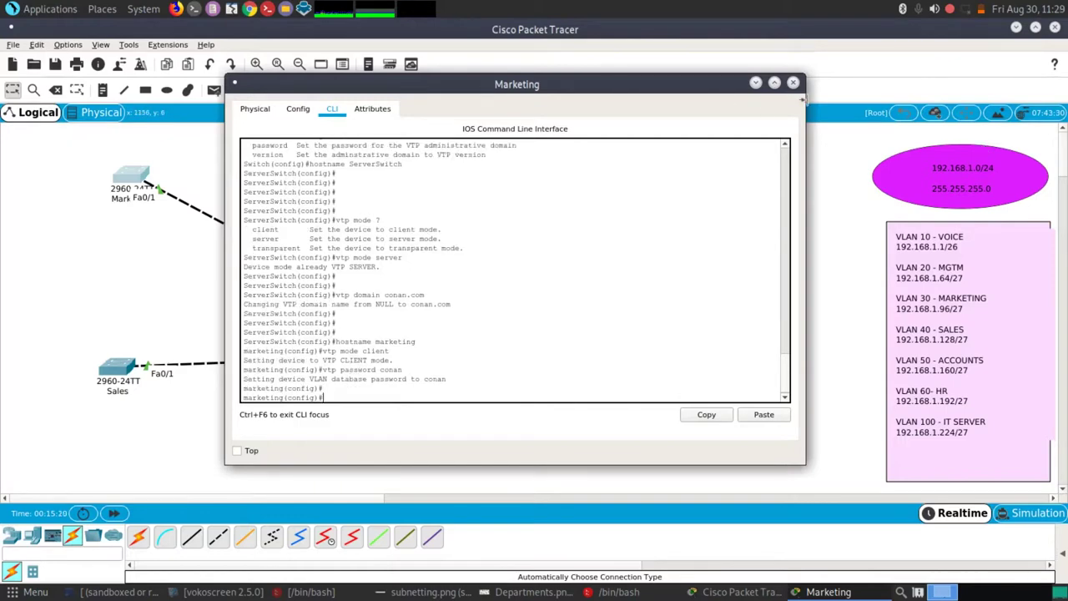
# Step: Close the Marketing window and enter privileged mode on the Management switch's CLI
pyautogui.click(793, 84)
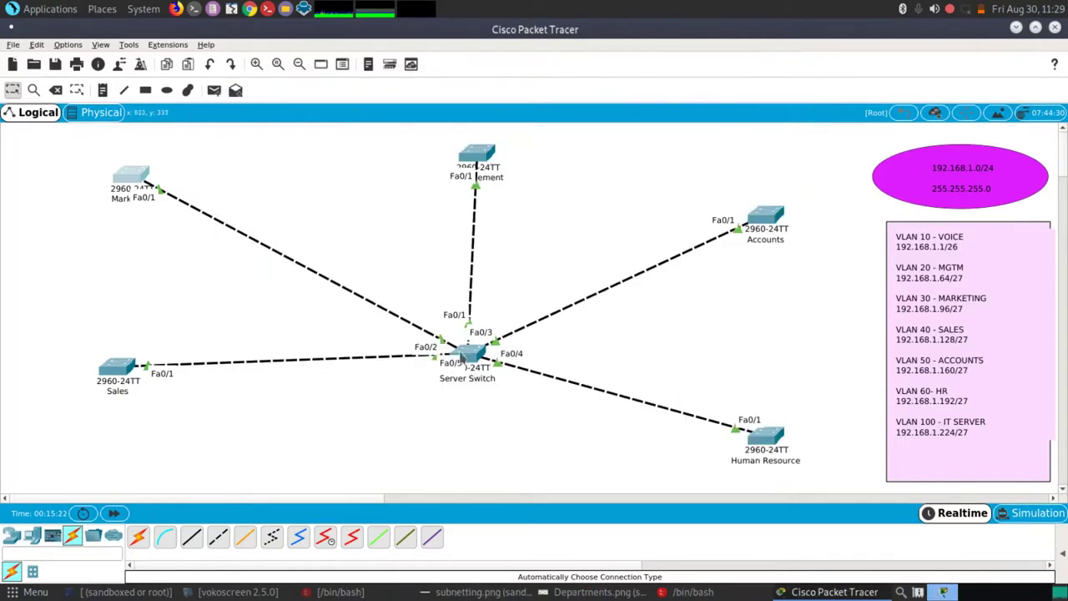
pyautogui.click(478, 155)
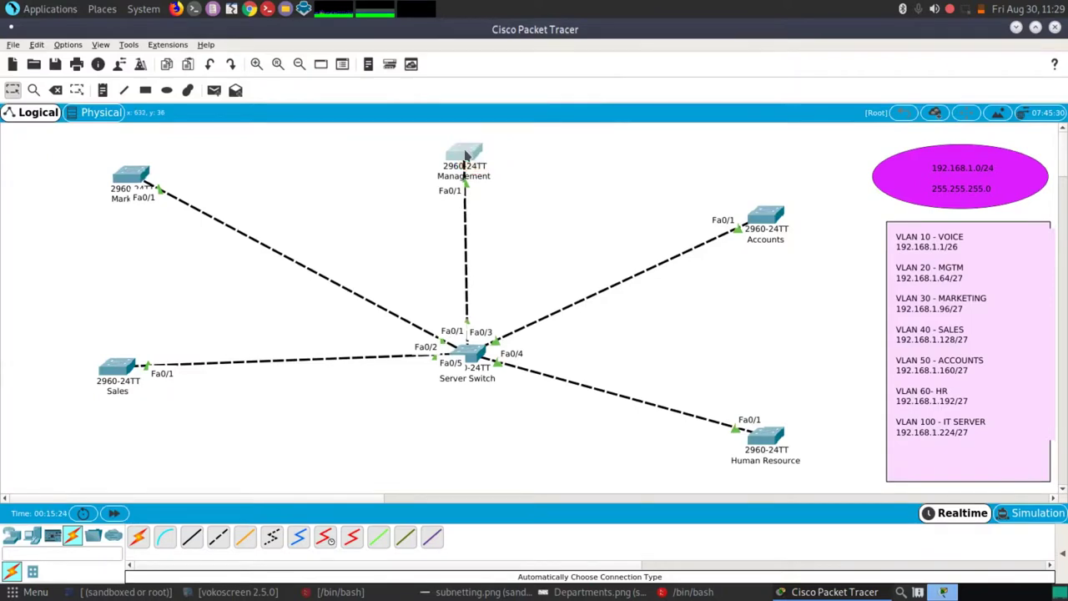
pyautogui.click(456, 130)
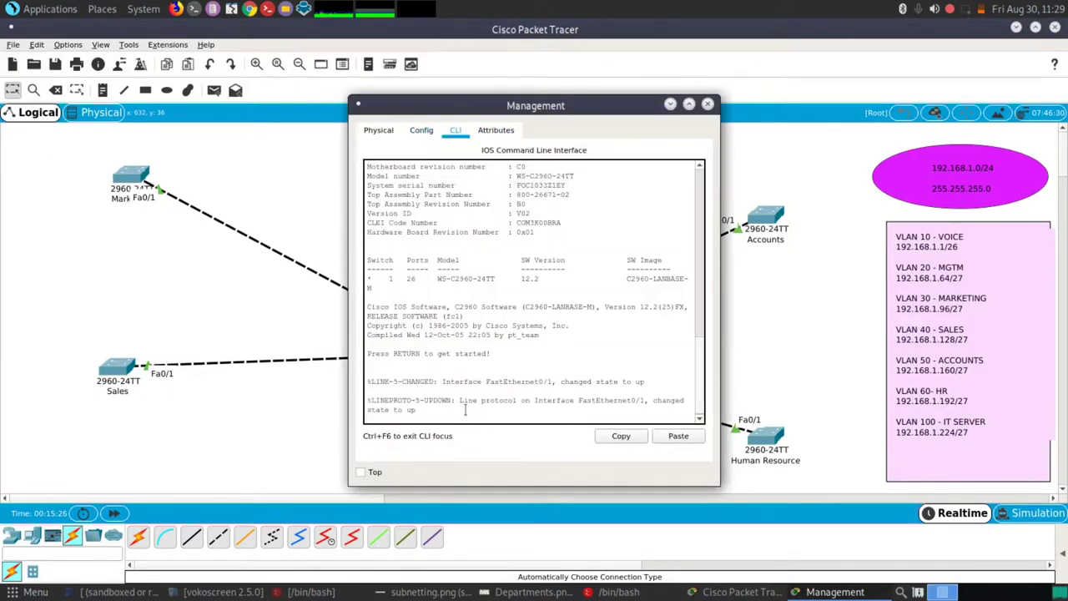
pyautogui.press('Return')
pyautogui.press('Return')
pyautogui.press('Return')
pyautogui.write('en')
pyautogui.press('Return')
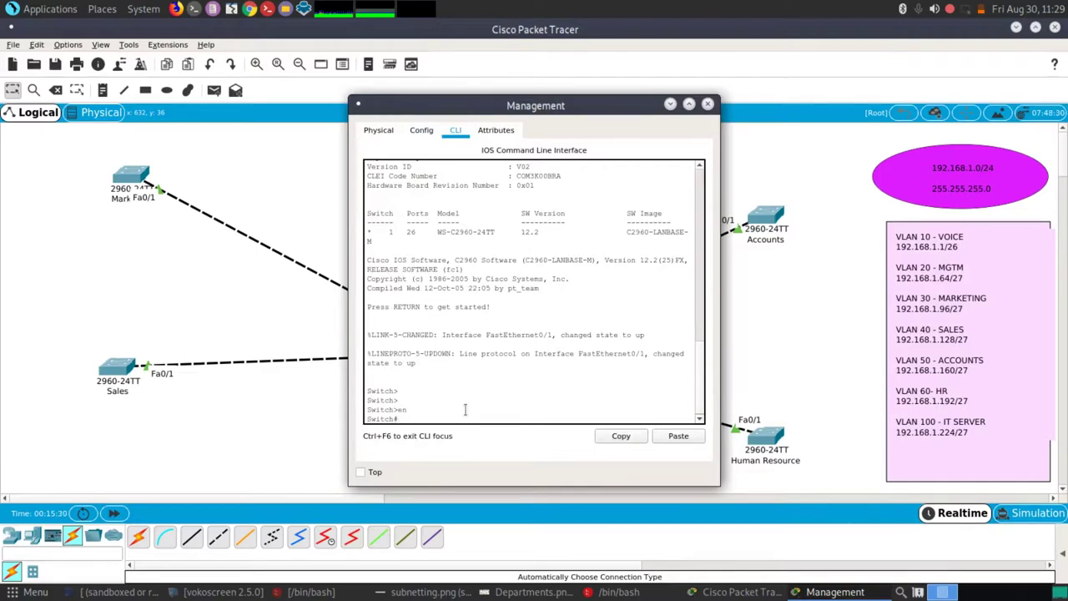
# Step: Run sh vtp status, note Server mode with no domain, and close the window
pyautogui.write('sh vtp status')
pyautogui.press('Return')
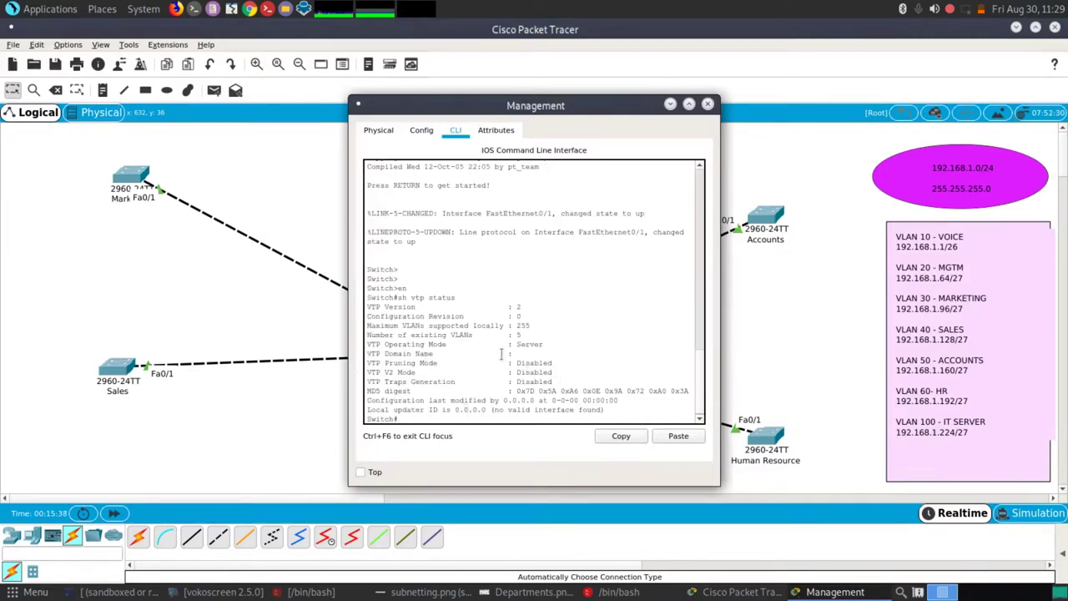
pyautogui.moveTo(542, 344); pyautogui.dragTo(365, 344)
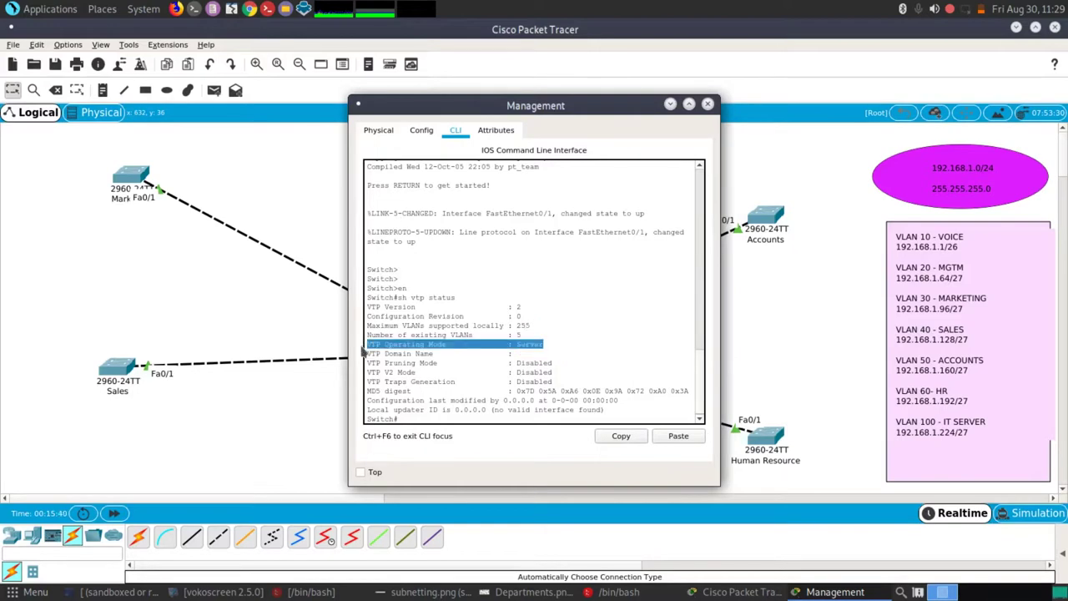
pyautogui.click(412, 418)
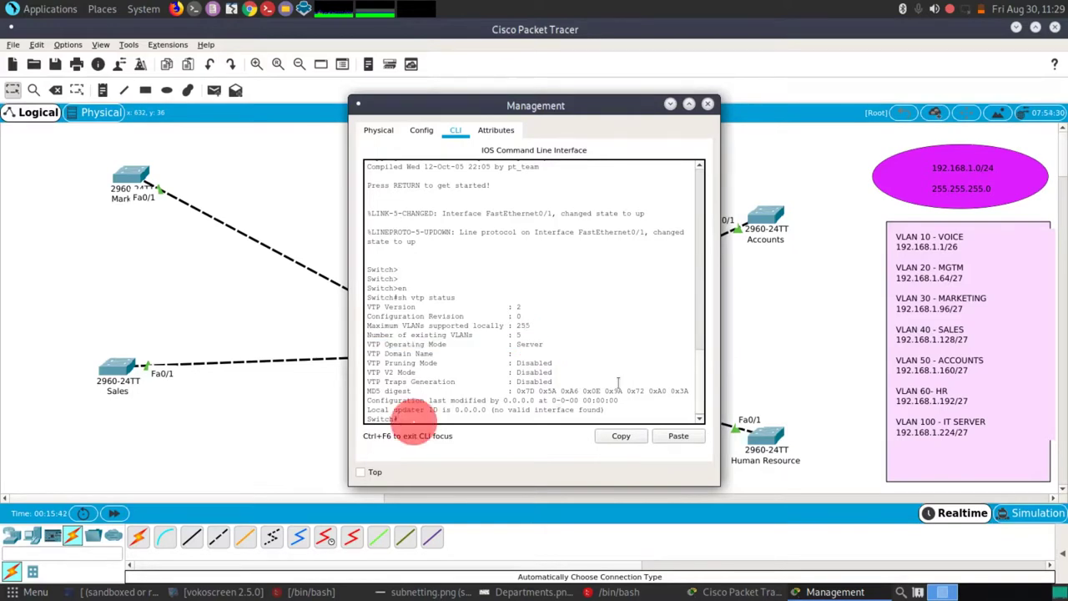
pyautogui.click(707, 105)
# Step: Open the Server Switch's CLI and enter global configuration mode with en and conf t
pyautogui.click(472, 352)
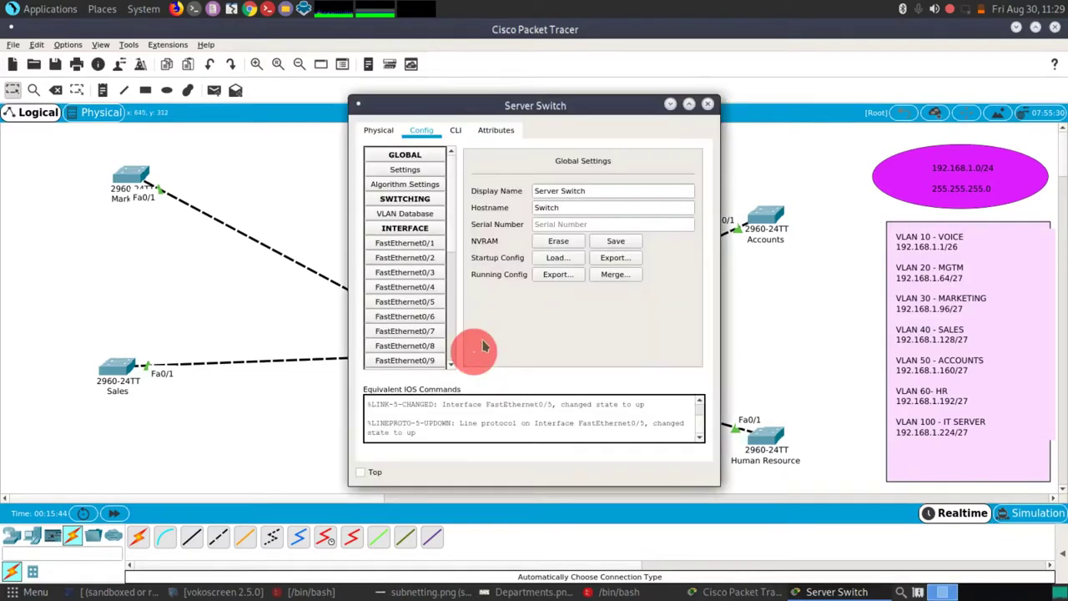
pyautogui.click(456, 130)
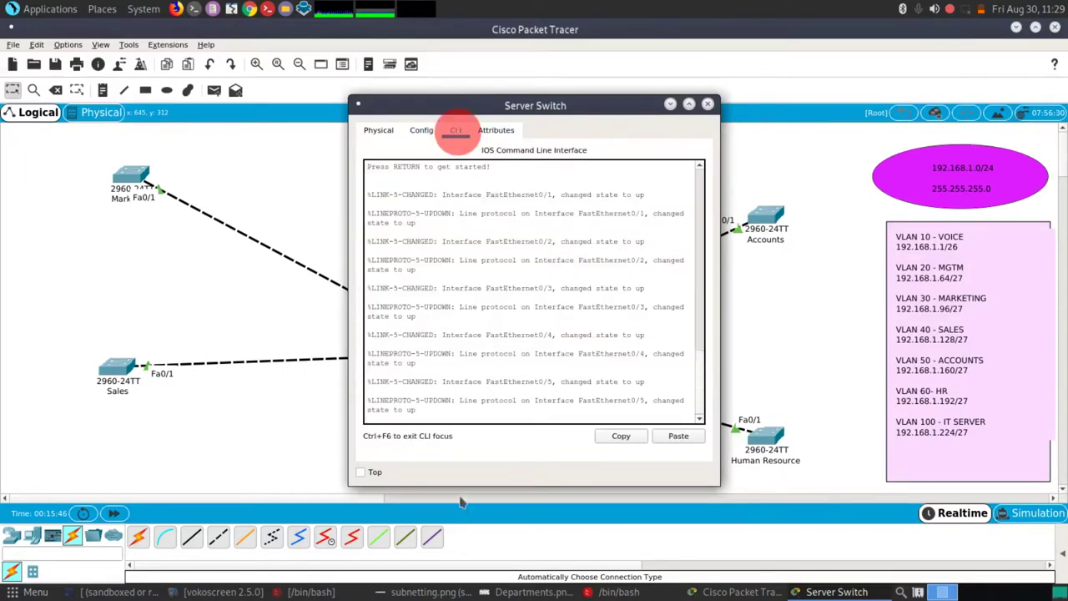
pyautogui.press('Return')
pyautogui.press('Return')
pyautogui.press('Return')
pyautogui.press('Return')
pyautogui.write('en conf')
pyautogui.press('Return')
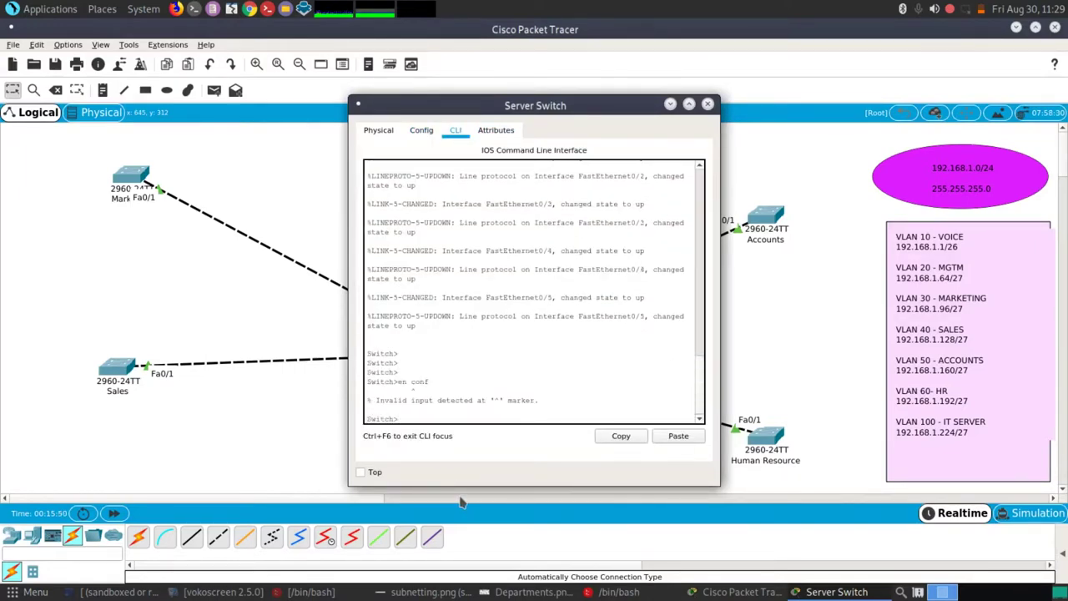
pyautogui.write('en')
pyautogui.press('Return')
pyautogui.write('conf t')
pyautogui.press('Return')
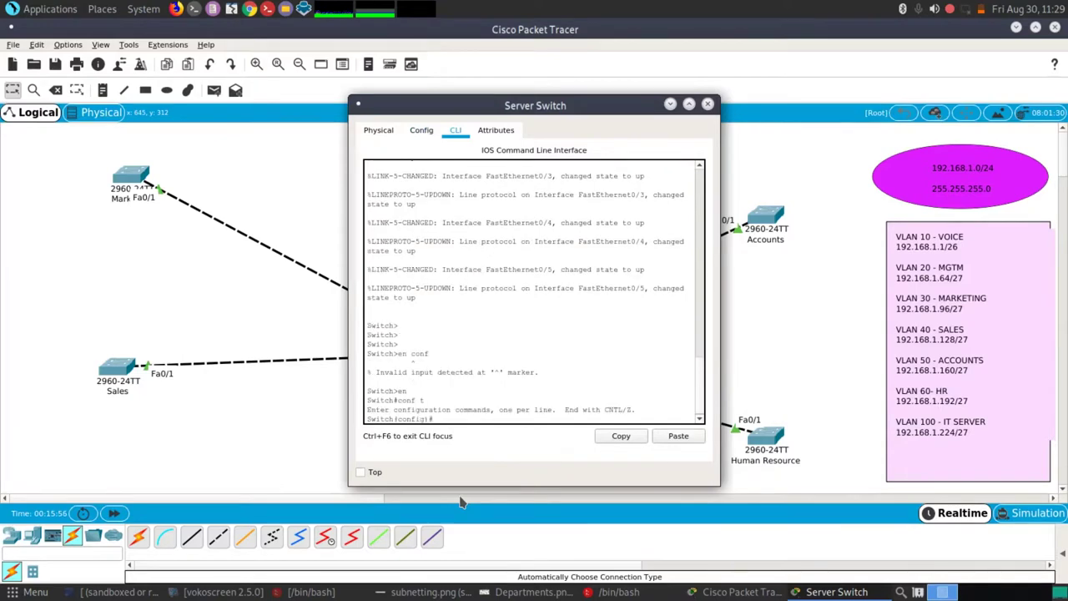
# Step: Set hostname serverswitch and run do sh vtp status, noting Server mode
pyautogui.write('hostname')
pyautogui.write('verswitch')
pyautogui.press('Return')
pyautogui.press('Return')
pyautogui.press('Return')
pyautogui.press('Return')
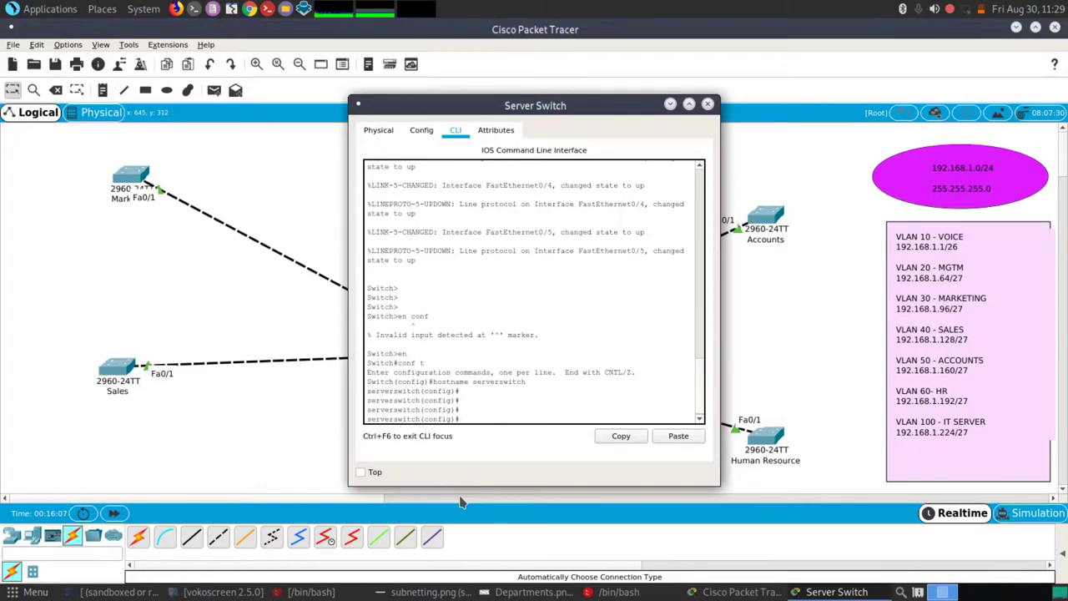
pyautogui.write('dpo s')
pyautogui.press('BackSpace')
pyautogui.press('BackSpace')
pyautogui.write('o sh vtp status')
pyautogui.press('Return')
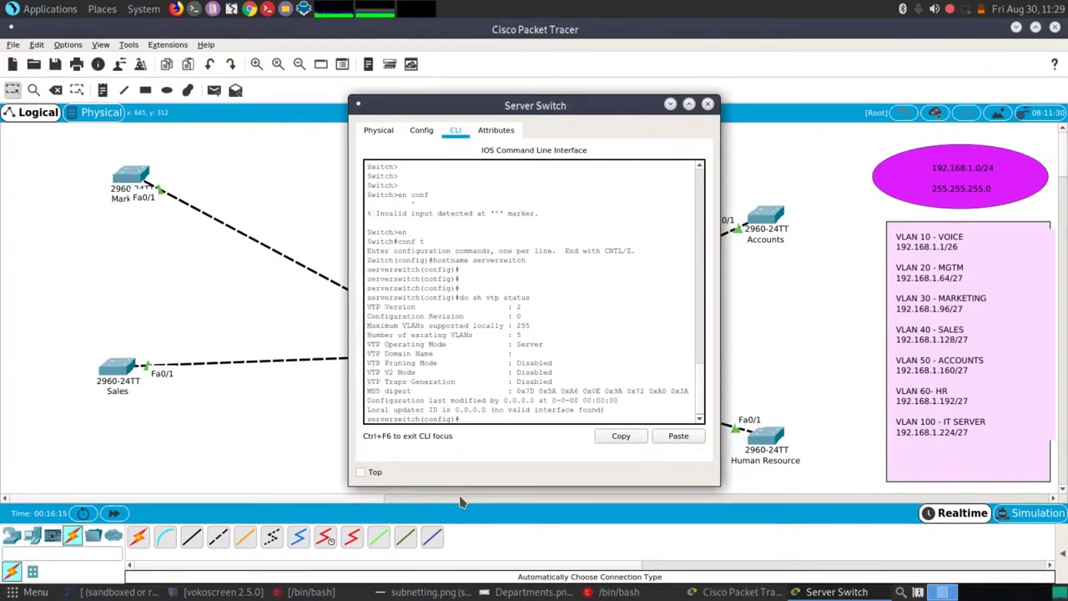
pyautogui.moveTo(544, 345); pyautogui.dragTo(506, 349)
# Step: Set VTP domain conan.com, the shared VTP password, and VTP server mode on serverswitch
pyautogui.moveTo(472, 409); pyautogui.dragTo(480, 434)
pyautogui.click(475, 419)
pyautogui.write('vtp domain conan.com')
pyautogui.press('Return')
pyautogui.write('vtp pass')
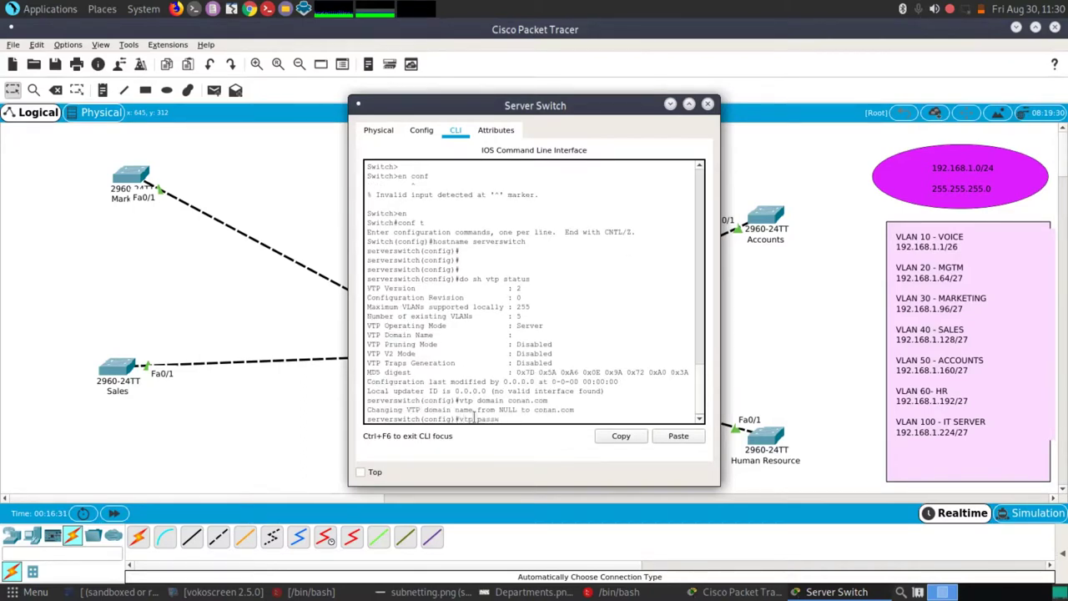
pyautogui.write('w conan')
pyautogui.press('Return')
pyautogui.write('vtp mode server')
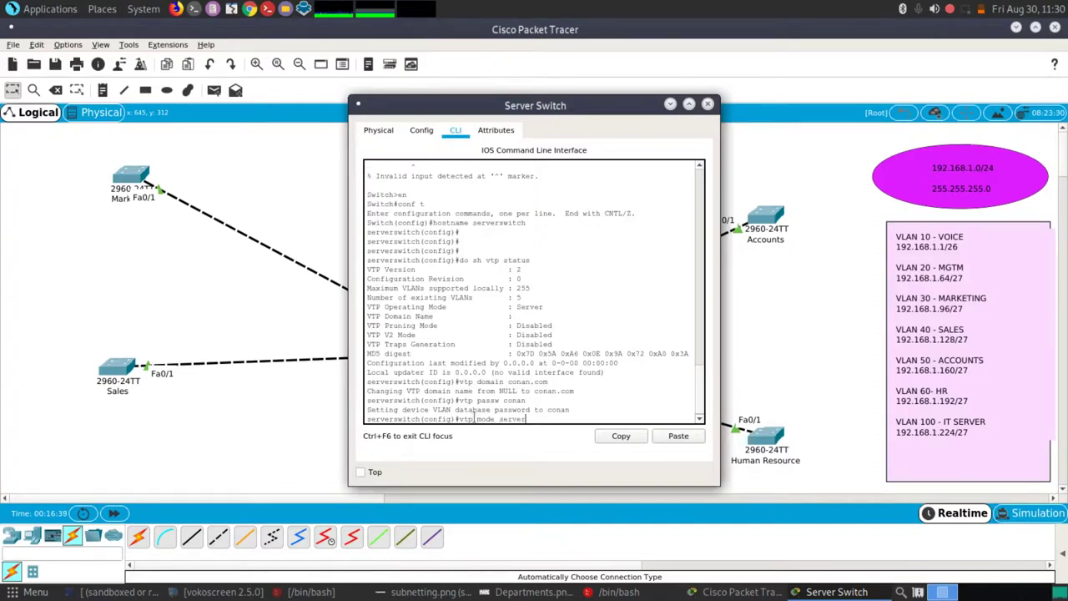
pyautogui.press('Return')
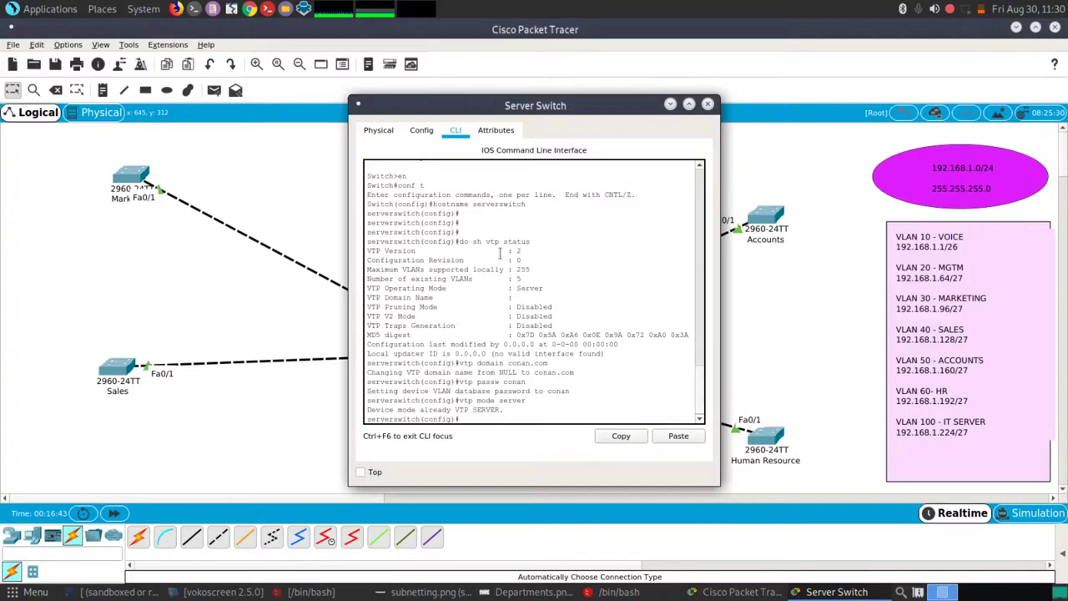
# Step: Point out the VTP Version line, then apply VTP version 2 on serverswitch
pyautogui.moveTo(522, 249); pyautogui.dragTo(367, 249)
pyautogui.click(463, 421)
pyautogui.click(518, 249)
pyautogui.moveTo(517, 249); pyautogui.dragTo(523, 250)
pyautogui.click(472, 418)
pyautogui.moveTo(524, 250); pyautogui.dragTo(367, 250)
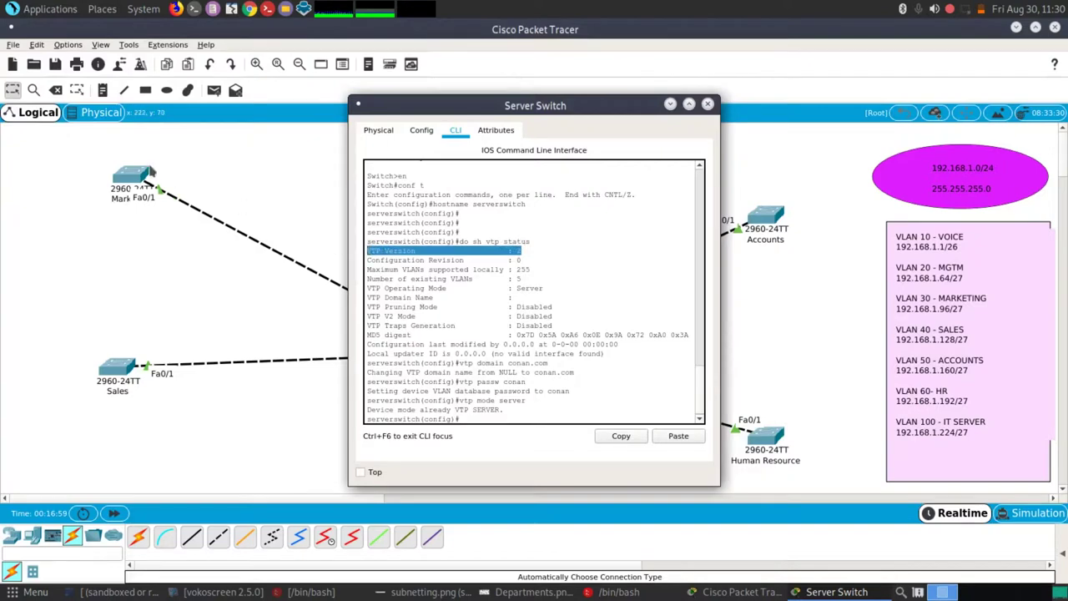
pyautogui.click(464, 417)
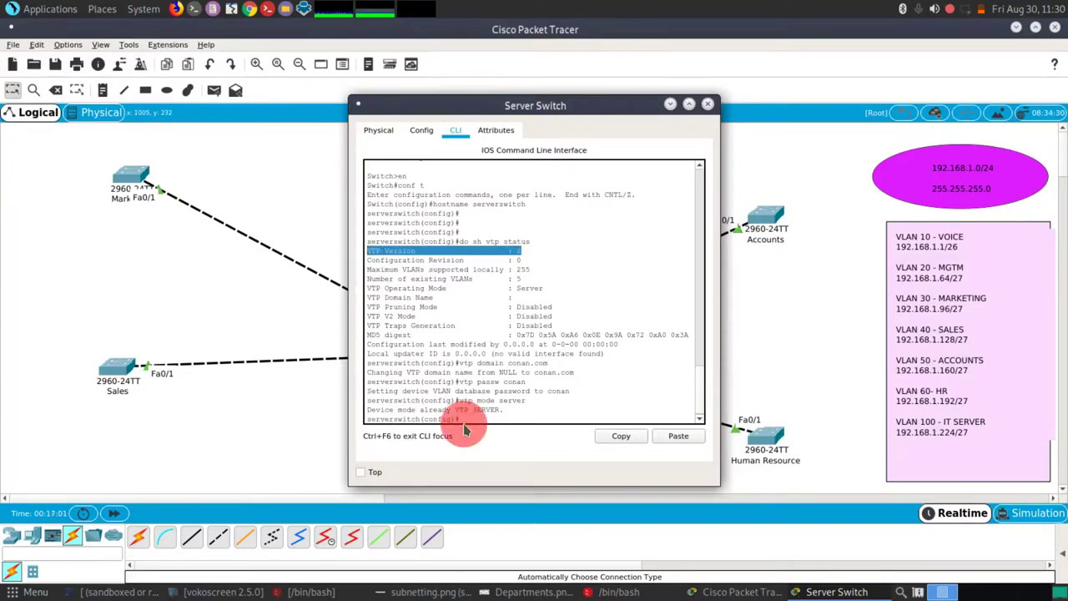
pyautogui.click(468, 419)
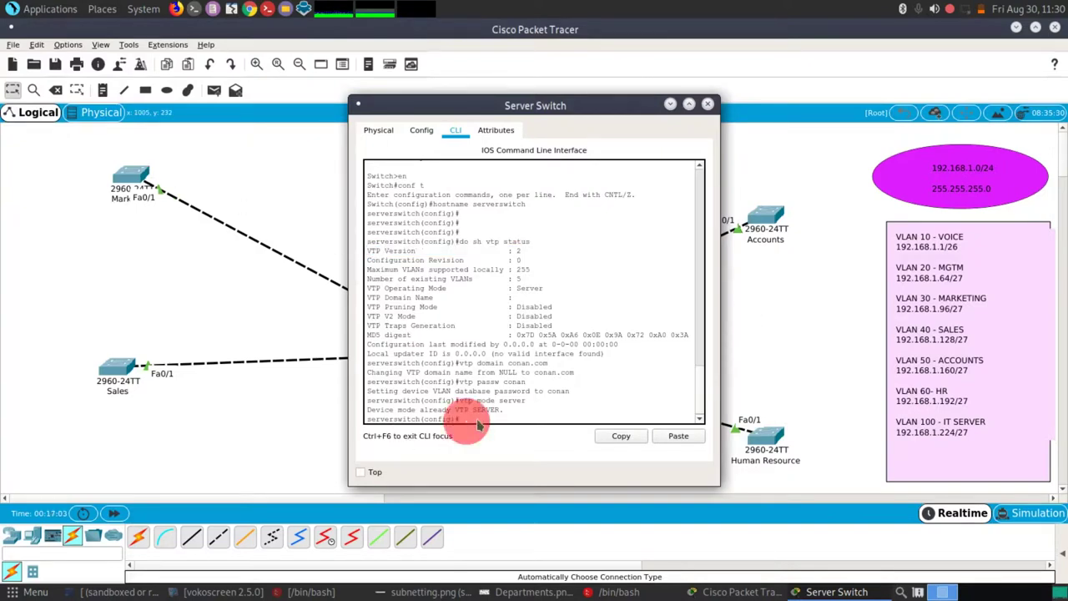
pyautogui.write('vtp')
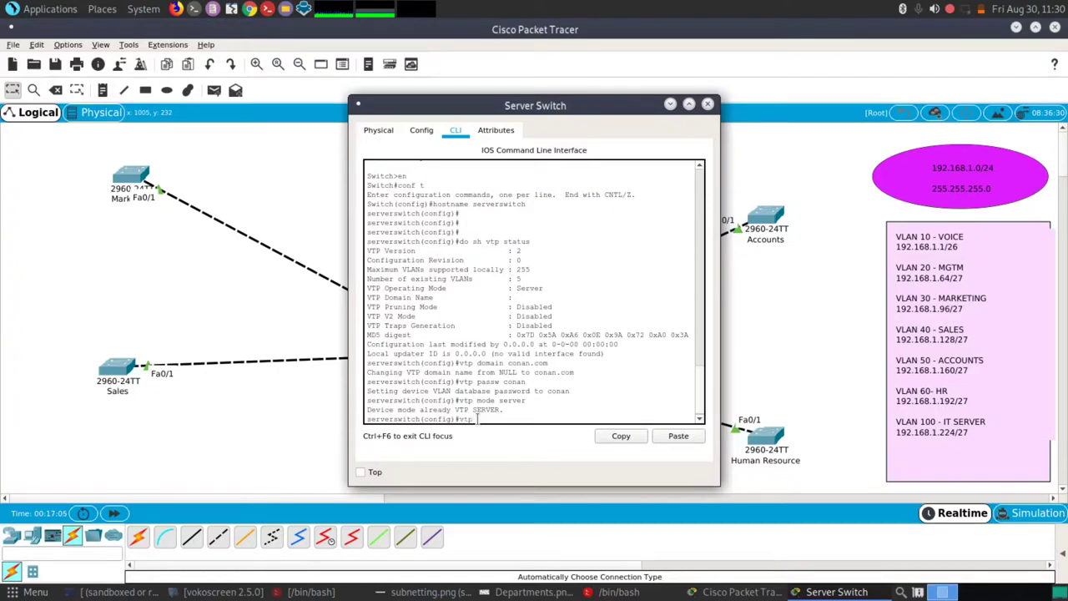
pyautogui.write(' ?')
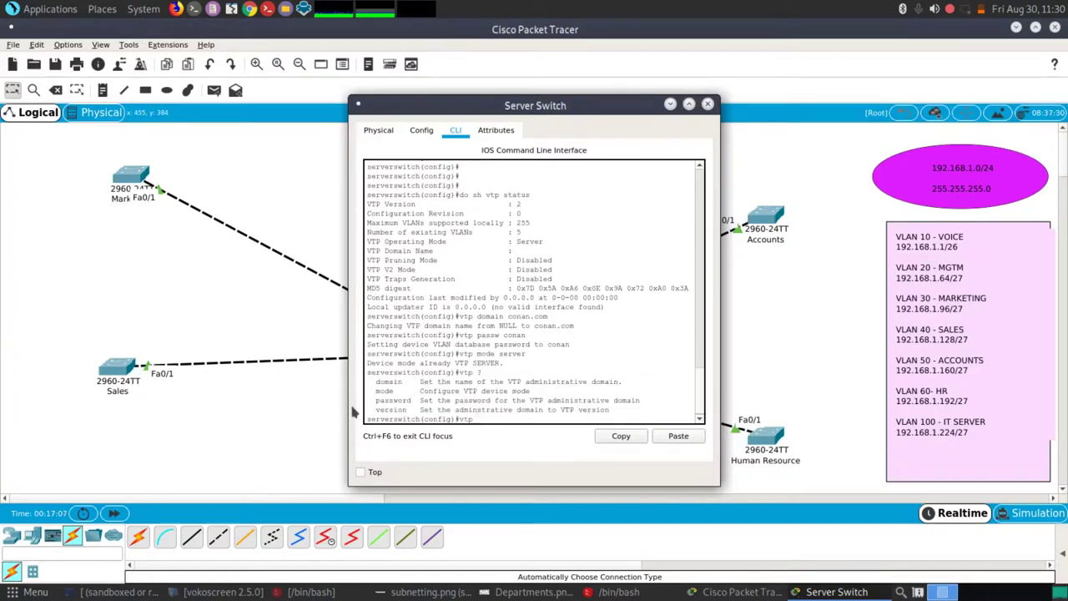
pyautogui.write('version?')
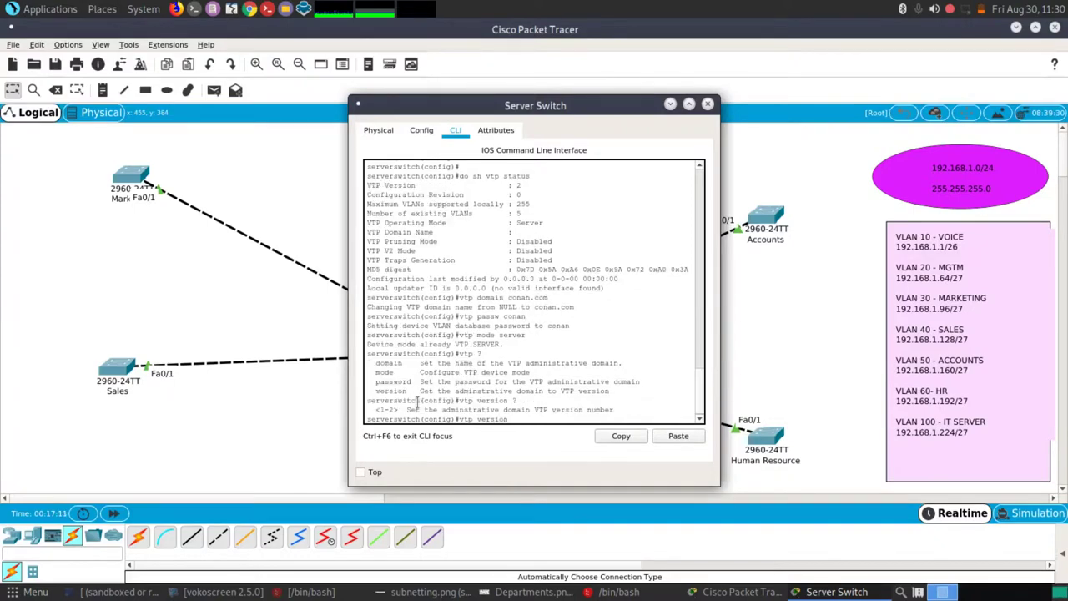
pyautogui.write('2')
pyautogui.press('Return')
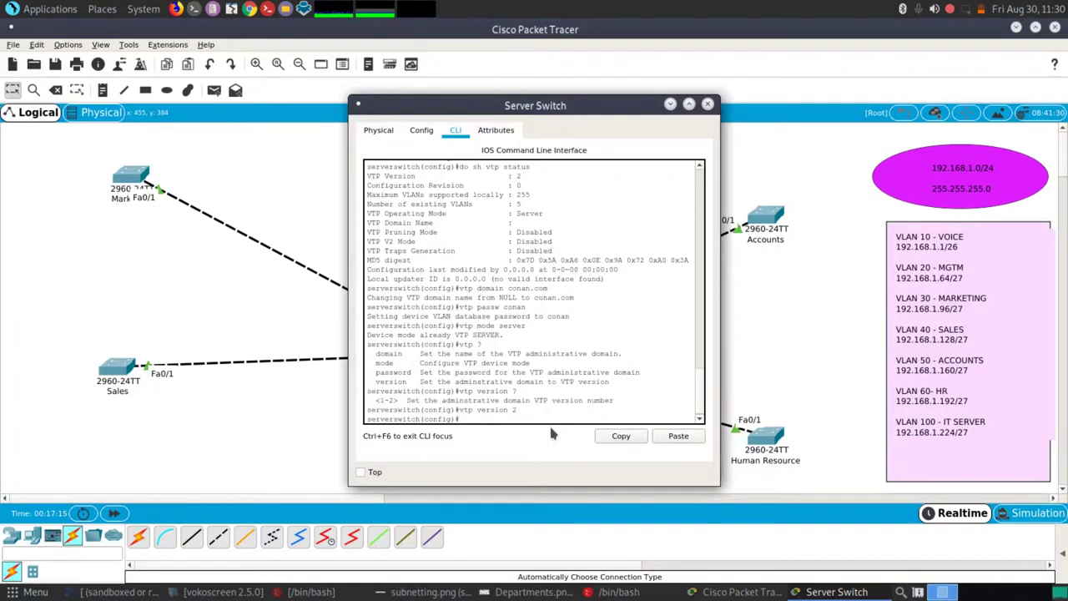
pyautogui.press('Return')
pyautogui.press('Return')
pyautogui.press('Return')
pyautogui.press('Return')
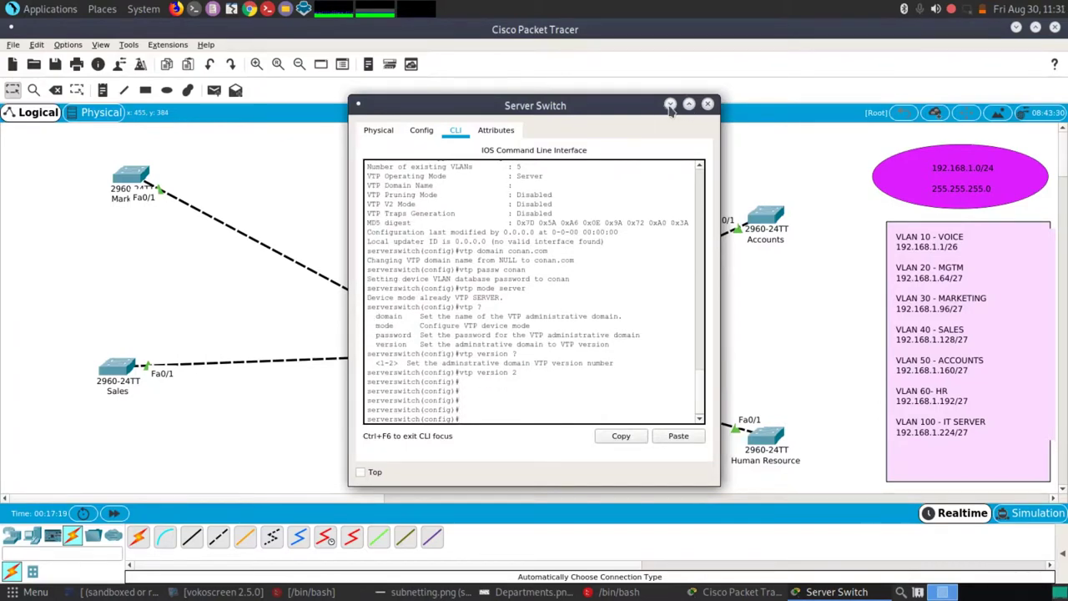
# Step: Open the Sales switch CLI in config mode and show its VTP status, noting Server mode
pyautogui.click(707, 104)
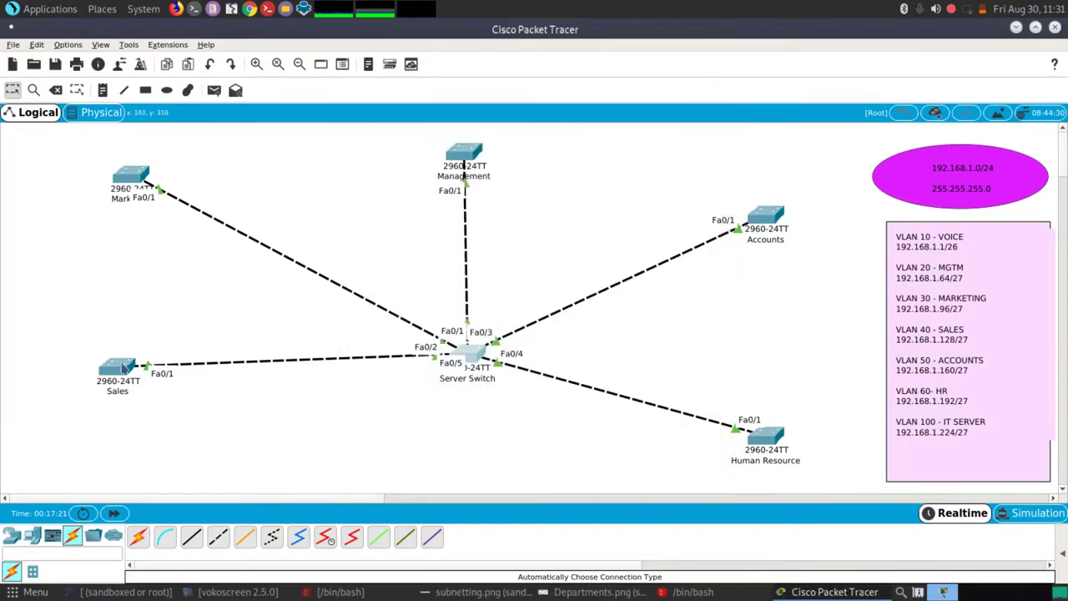
pyautogui.click(123, 369)
pyautogui.click(455, 130)
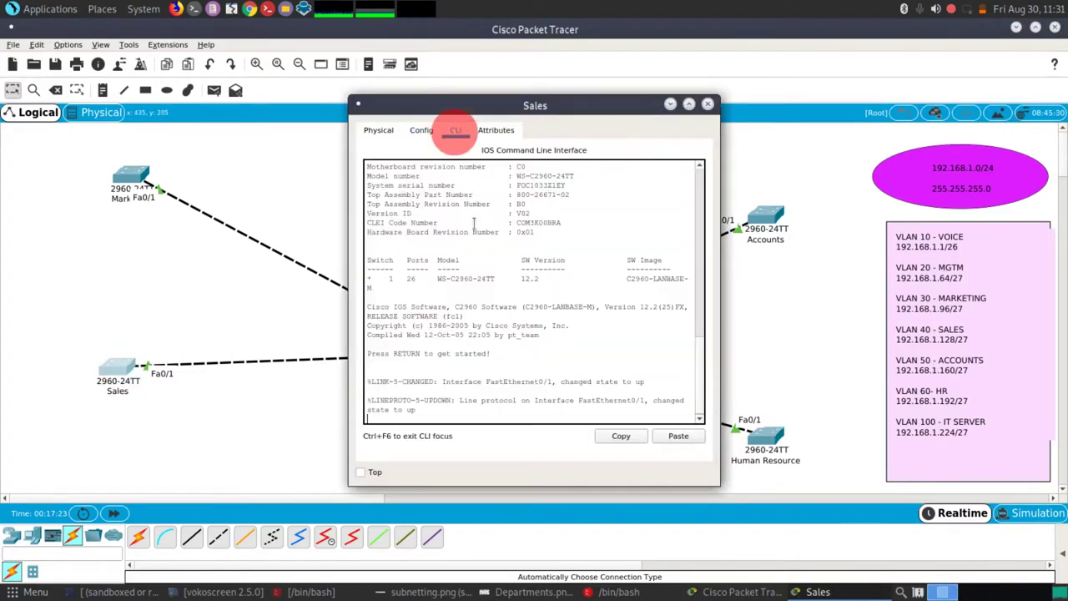
pyautogui.press('Return')
pyautogui.press('Return')
pyautogui.write('en')
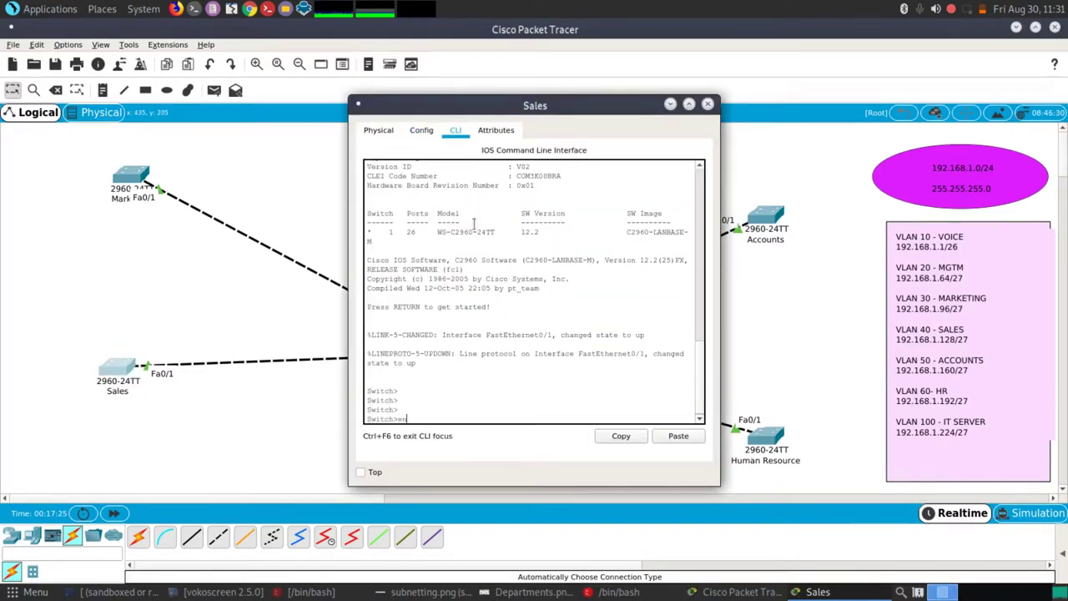
pyautogui.press('Return')
pyautogui.write('conf t')
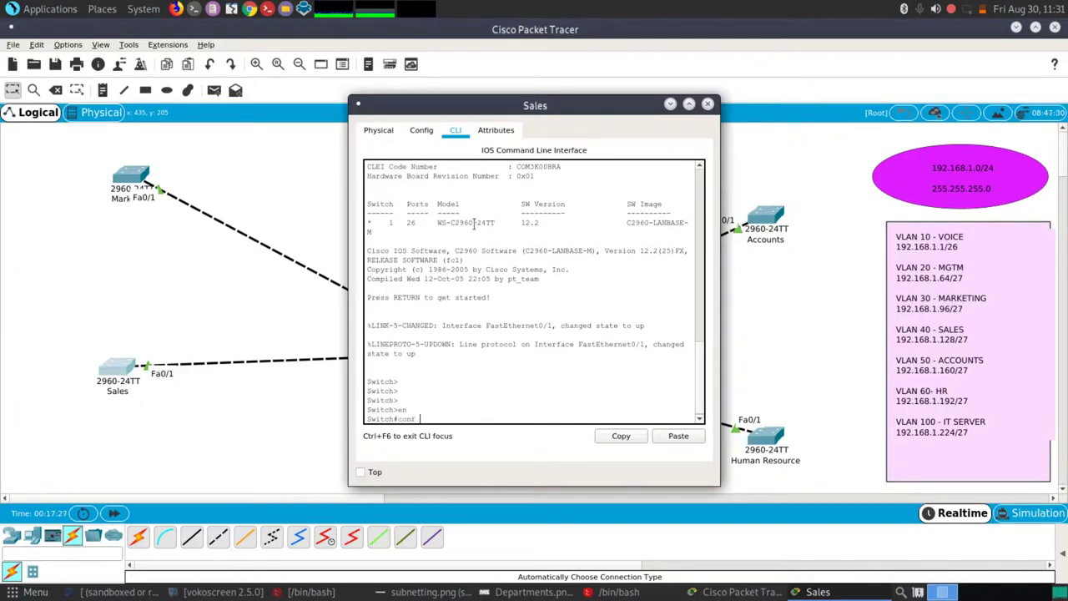
pyautogui.press('Return')
pyautogui.write('do s')
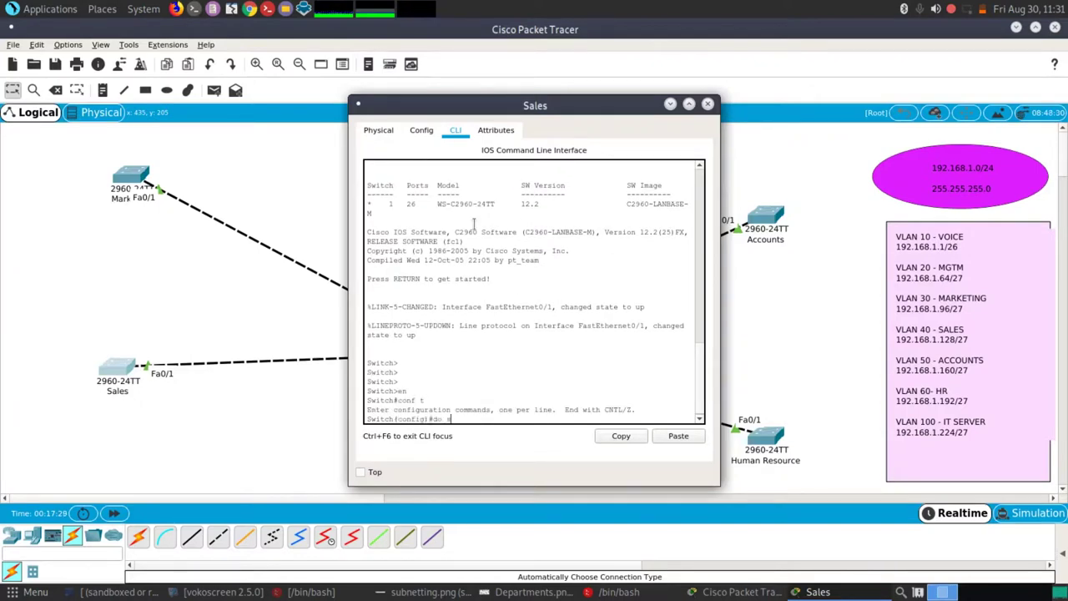
pyautogui.write('h vtp status')
pyautogui.press('Return')
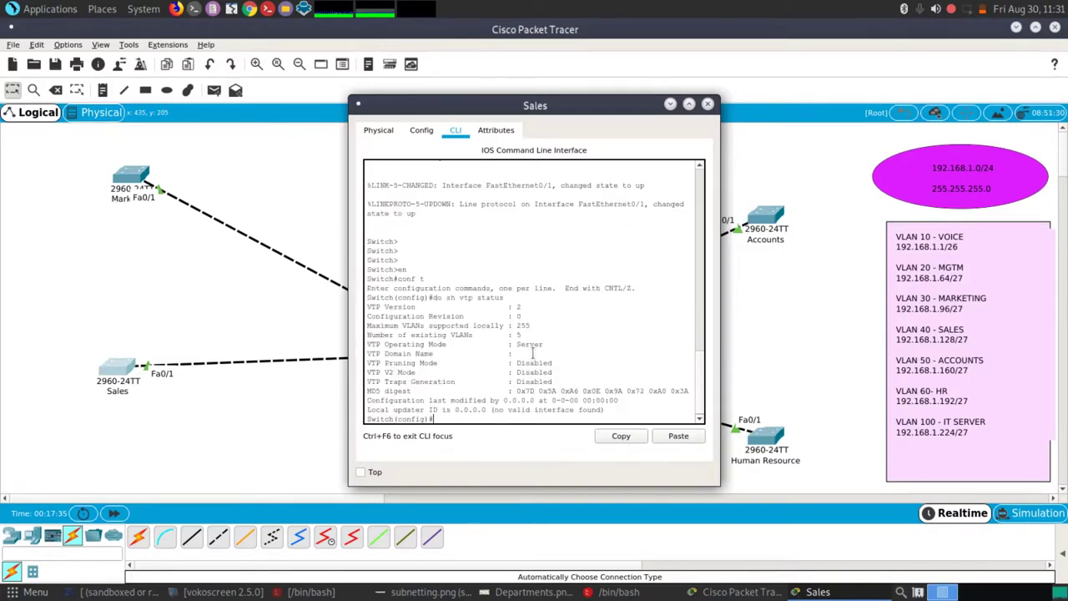
pyautogui.moveTo(542, 345); pyautogui.dragTo(519, 346)
# Step: Rename the Sales switch to sales
pyautogui.click(444, 418)
pyautogui.write('hostnam')
pyautogui.press('BackSpace')
pyautogui.press('BackSpace')
pyautogui.press('BackSpace')
pyautogui.press('BackSpace')
pyautogui.write('tname sales')
pyautogui.press('Return')
pyautogui.press('Return')
pyautogui.press('Return')
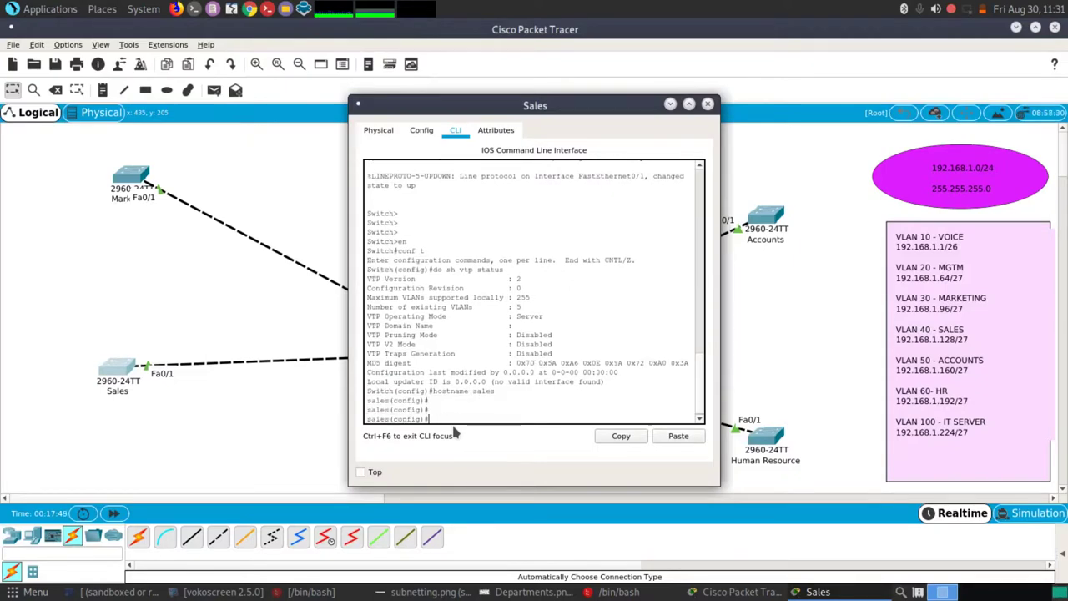
# Step: Set VTP domain conan.com and the shared VTP password, correcting the mistyped password command
pyautogui.write('vtp')
pyautogui.write(' doma')
pyautogui.write('in')
pyautogui.write(' cons')
pyautogui.write('n.com')
pyautogui.press('Return')
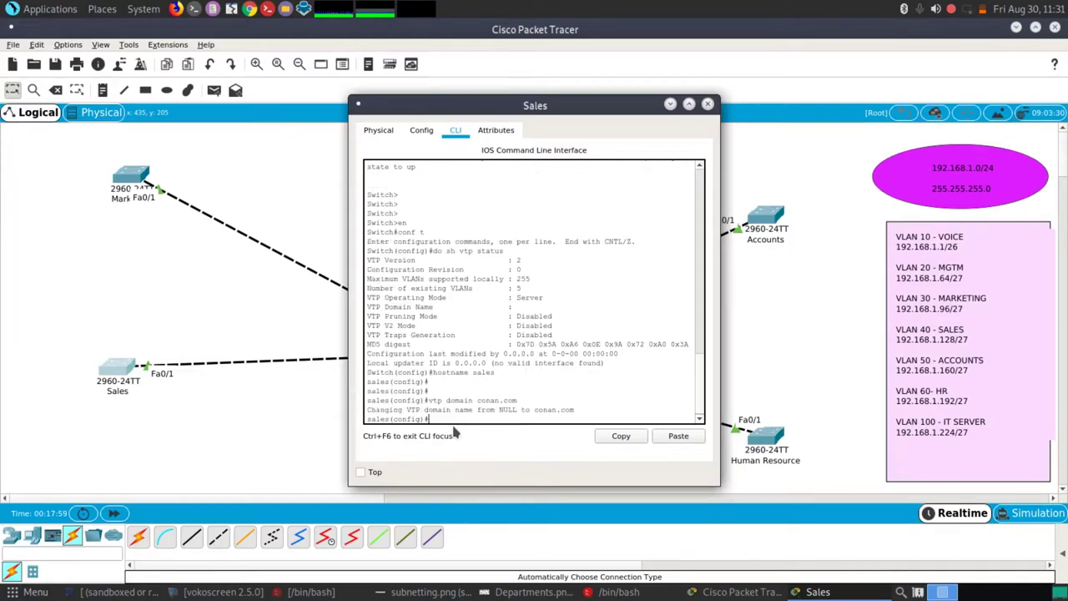
pyautogui.write('vtp passw conan')
pyautogui.press('Return')
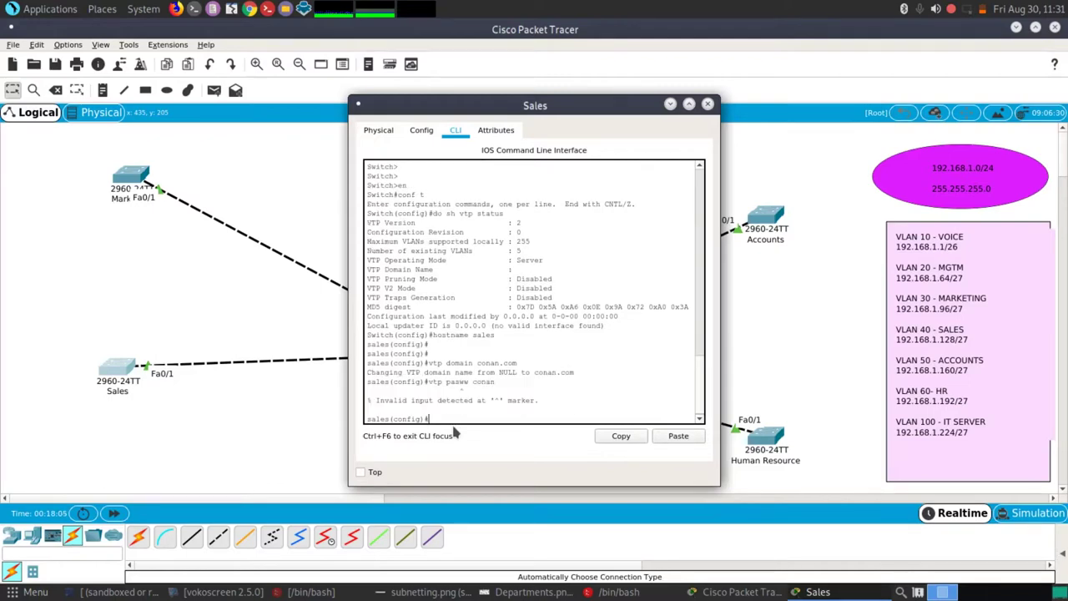
pyautogui.press('Up')
pyautogui.press('Left')
pyautogui.press('Left')
pyautogui.press('Left')
pyautogui.press('Left')
pyautogui.press('Left')
pyautogui.press('Left')
pyautogui.press('BackSpace')
pyautogui.press('Return')
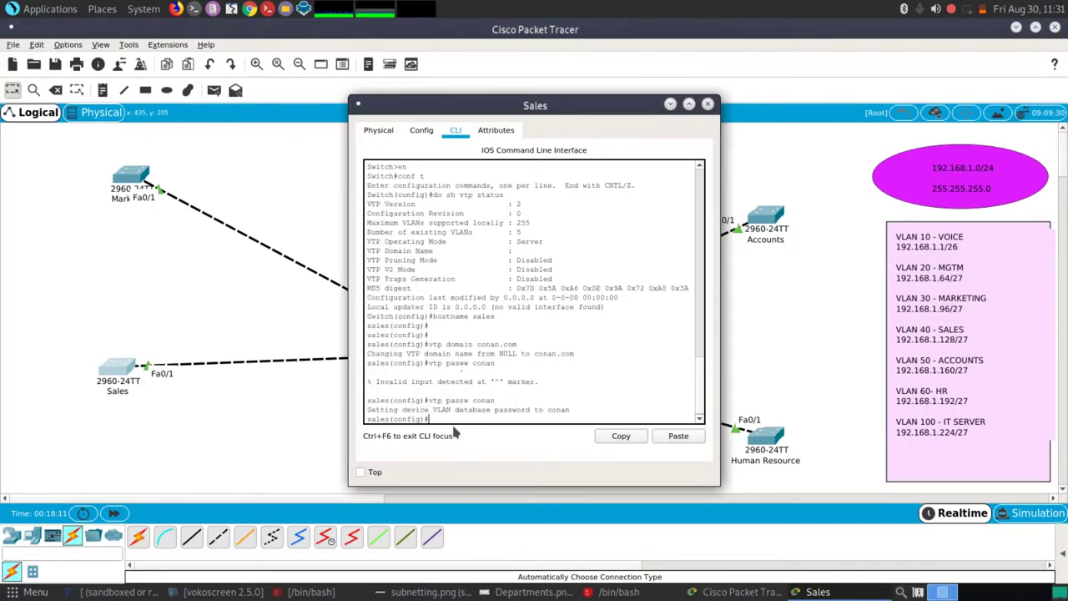
# Step: Make the sales switch a VTP client after fixing the vtp typo, then close its window
pyautogui.write('vpt mode client')
pyautogui.press('Return')
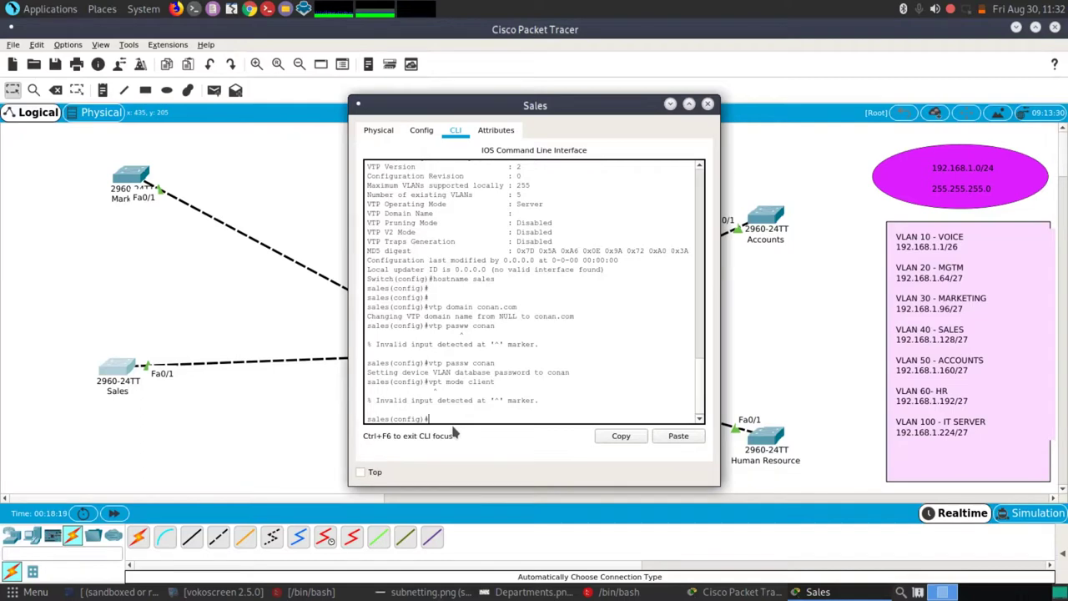
pyautogui.press('Up')
pyautogui.press('Left')
pyautogui.press('Left')
pyautogui.press('Left')
pyautogui.press('Left')
pyautogui.press('Left')
pyautogui.press('Left')
pyautogui.press('Left')
pyautogui.press('Left')
pyautogui.press('Left')
pyautogui.press('Left')
pyautogui.press('Left')
pyautogui.press('Left')
pyautogui.press('BackSpace')
pyautogui.press('BackSpace')
pyautogui.write('tp')
pyautogui.press('Return')
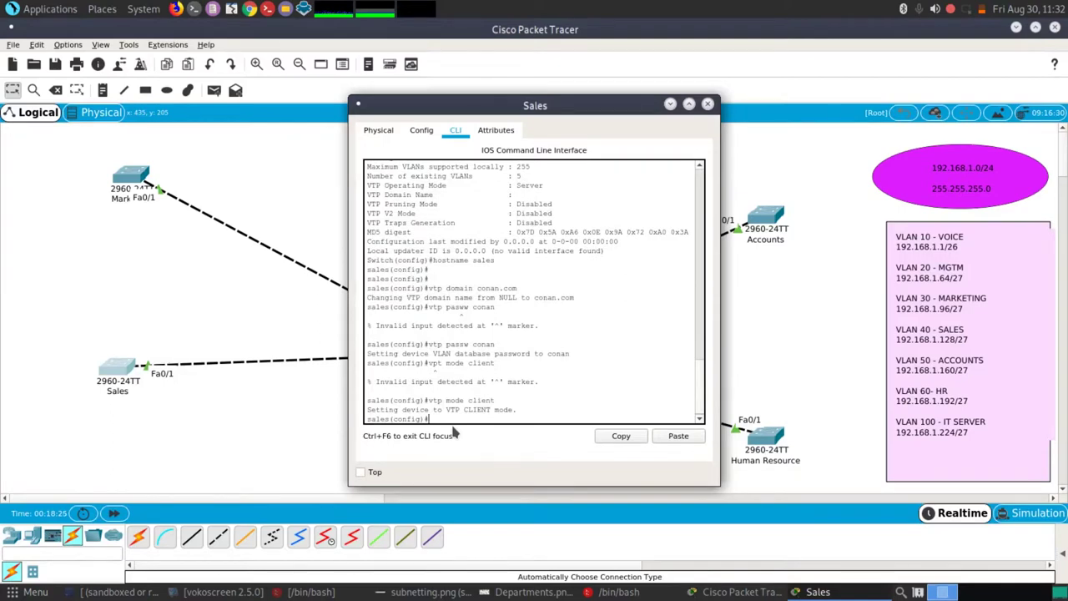
pyautogui.press('Return')
pyautogui.press('Return')
pyautogui.press('Return')
pyautogui.press('Return')
pyautogui.press('Return')
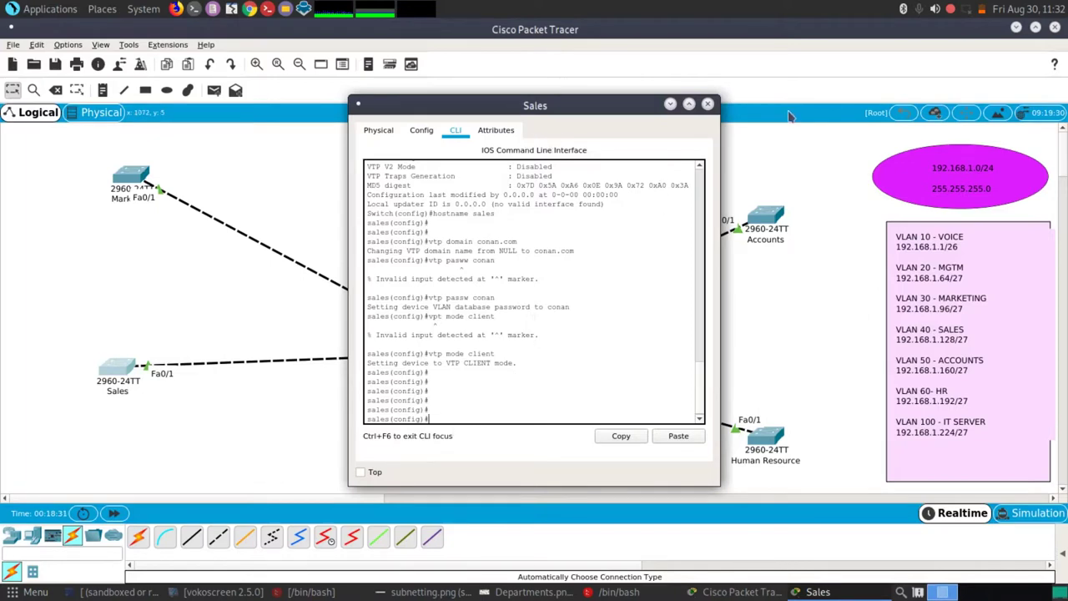
pyautogui.click(707, 103)
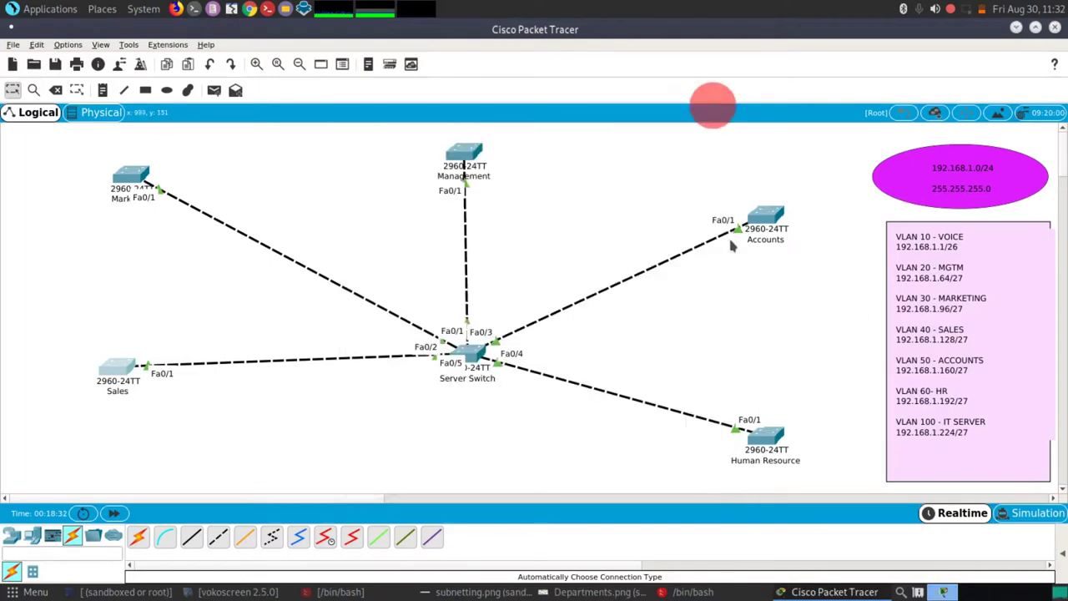
# Step: Show the Management switch's VTP status (Server, no domain), then enter conf t
pyautogui.click(462, 153)
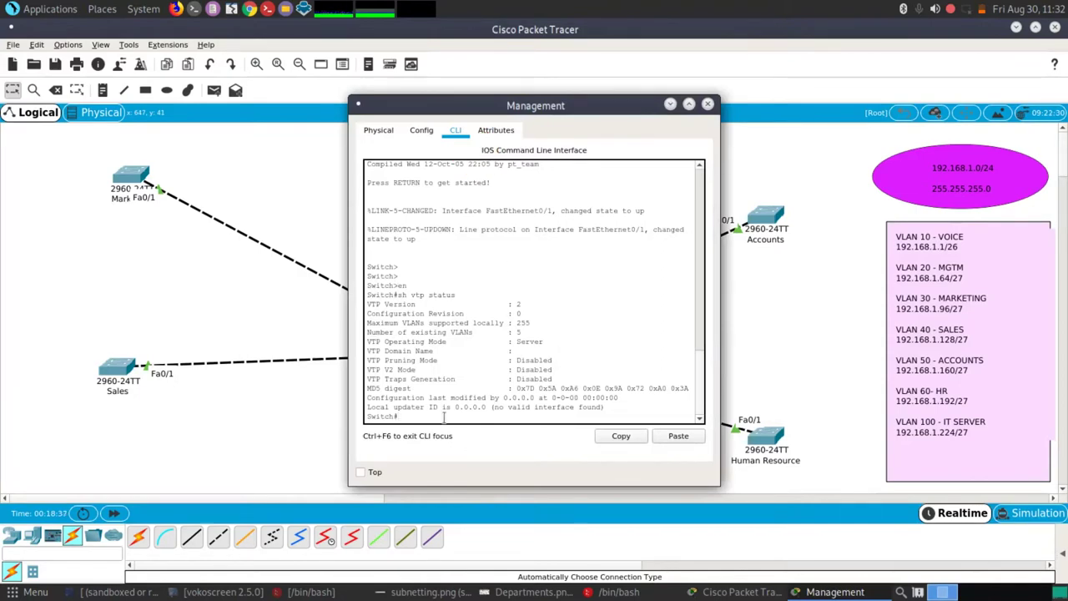
pyautogui.write('sh vtp status')
pyautogui.press('Return')
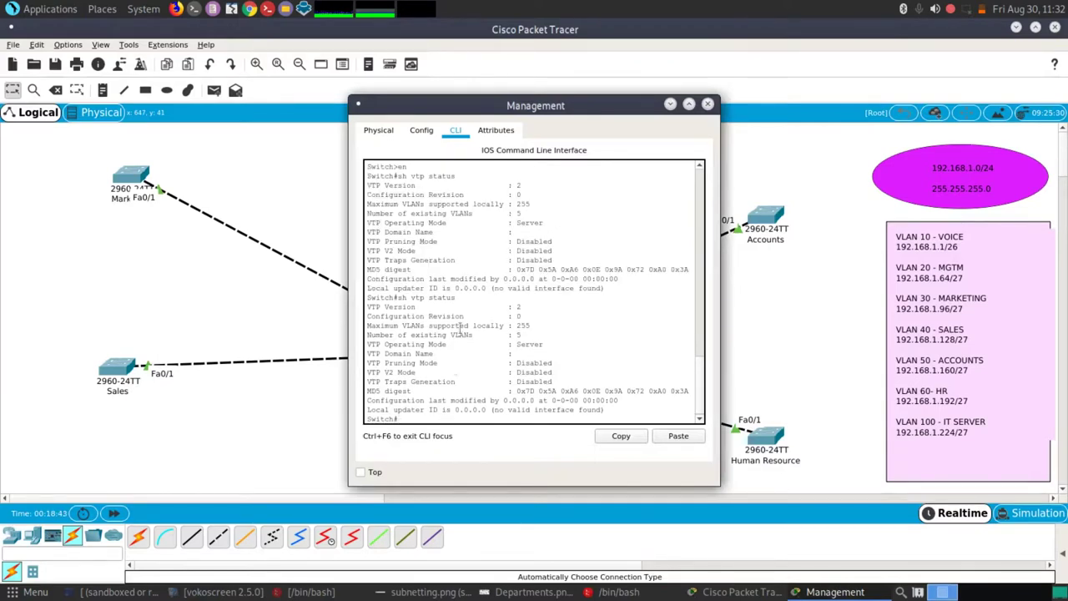
pyautogui.moveTo(541, 344); pyautogui.dragTo(503, 345)
pyautogui.click(436, 417)
pyautogui.write('conf t')
pyautogui.press('Return')
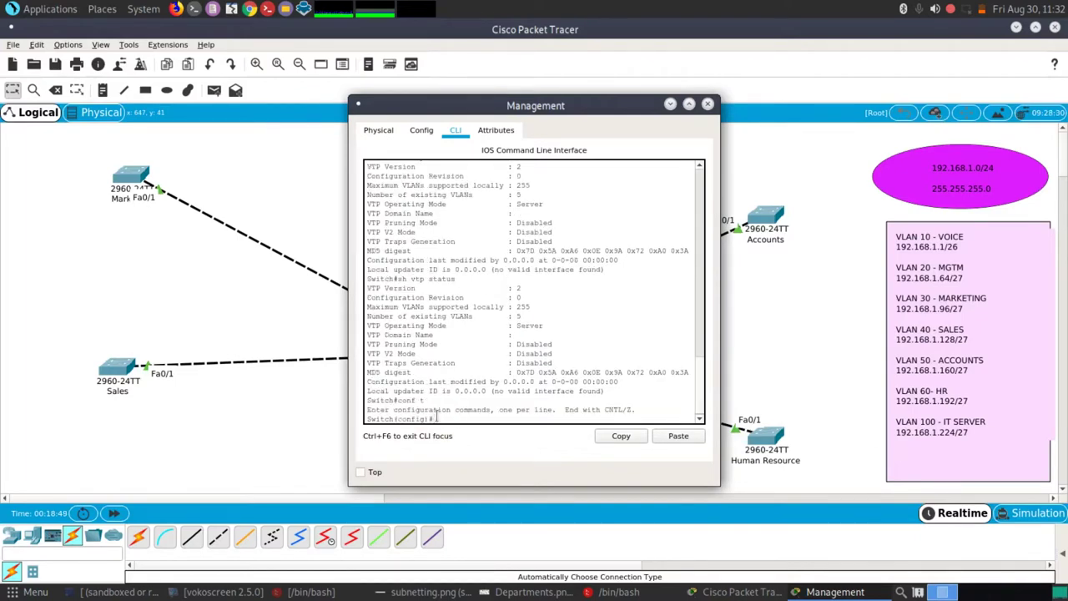
# Step: Set the Management switch's VTP domain to conan.com and the shared VTP password
pyautogui.press('Return')
pyautogui.press('Return')
pyautogui.write('vtp')
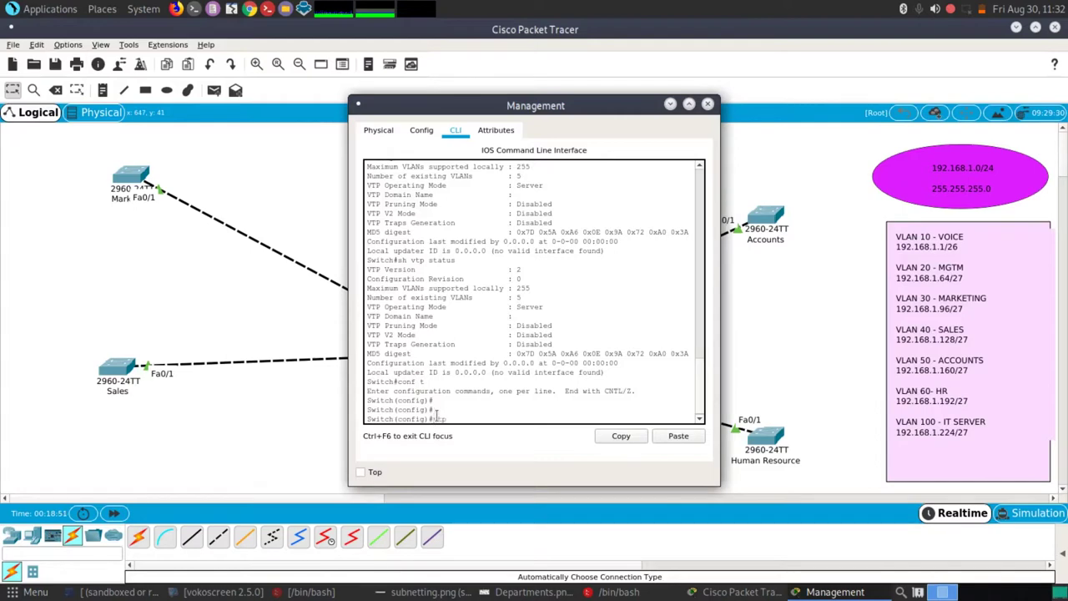
pyautogui.write(' domain conan.com')
pyautogui.press('Return')
pyautogui.press('Return')
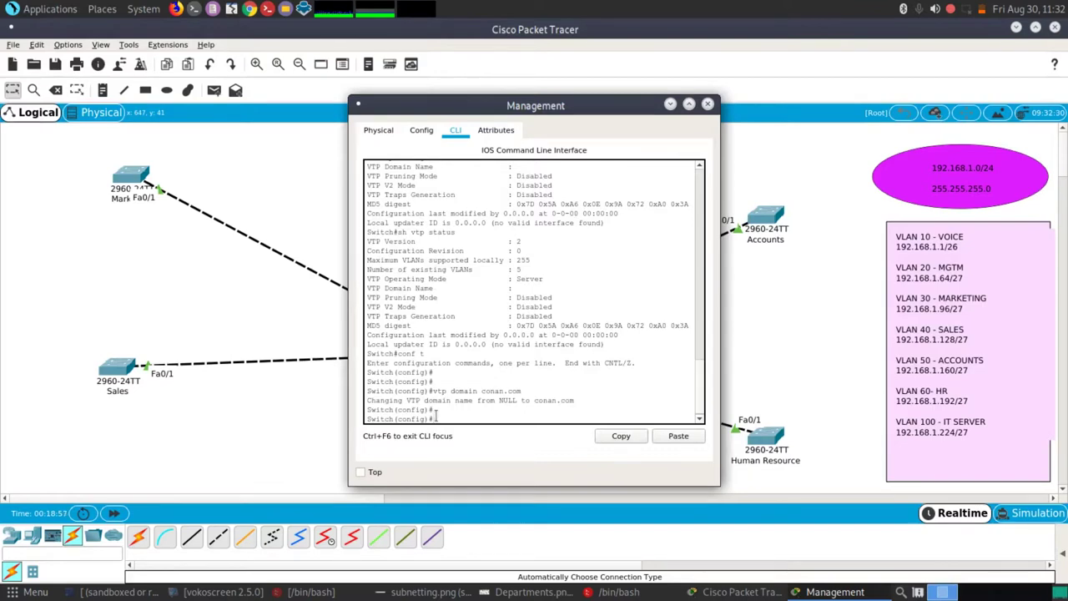
pyautogui.write('vtp passw')
pyautogui.write('conan')
pyautogui.press('Return')
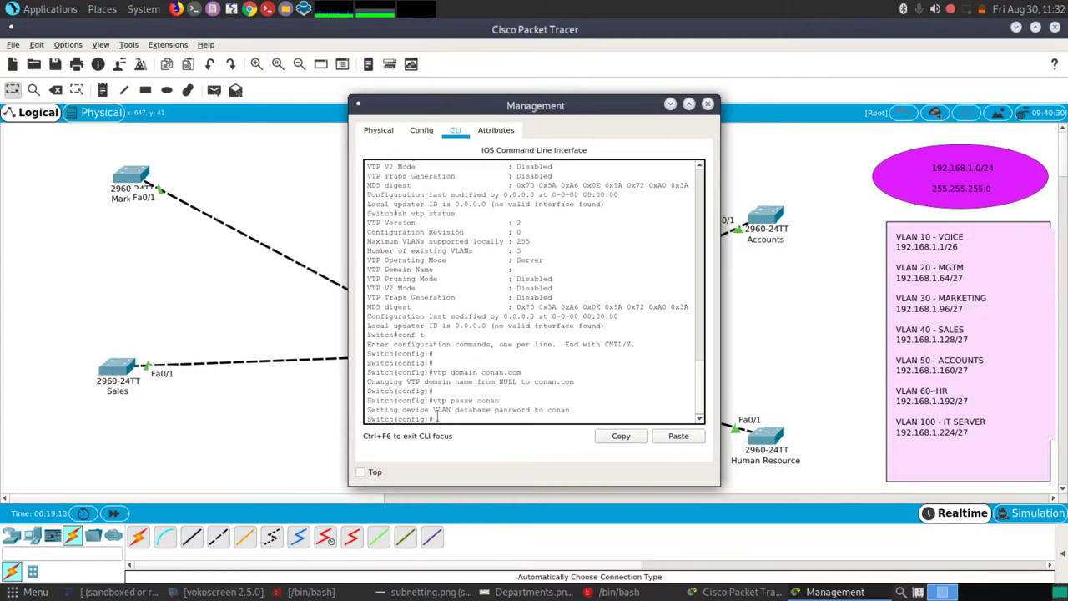
pyautogui.press('Return')
pyautogui.press('Return')
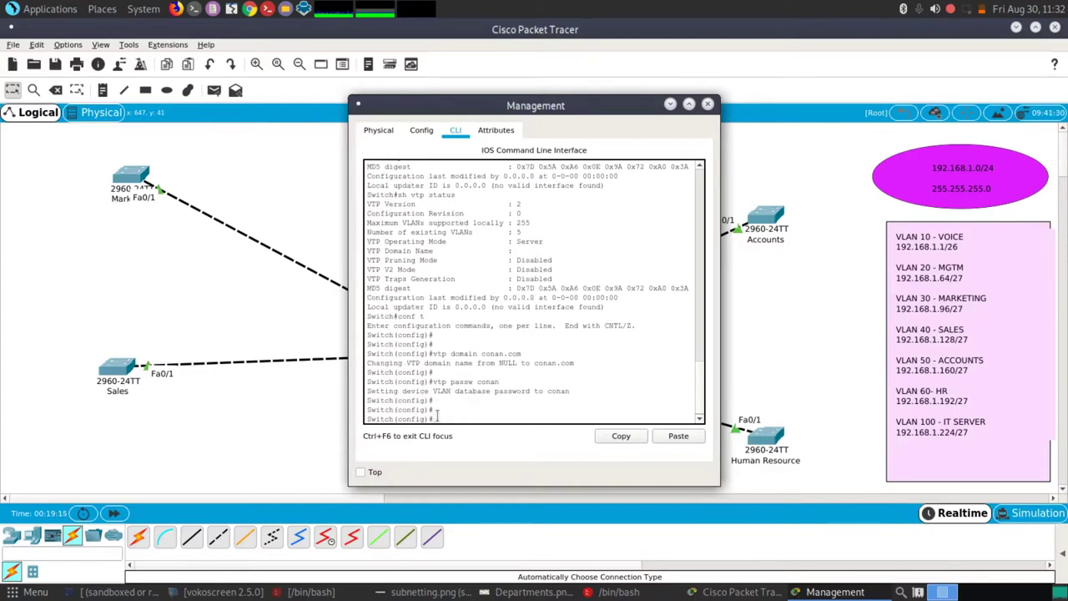
# Step: Confirm the password and conan.com domain in the status, make it a VTP client, and close its window
pyautogui.write('do sh vtp status')
pyautogui.press('Return')
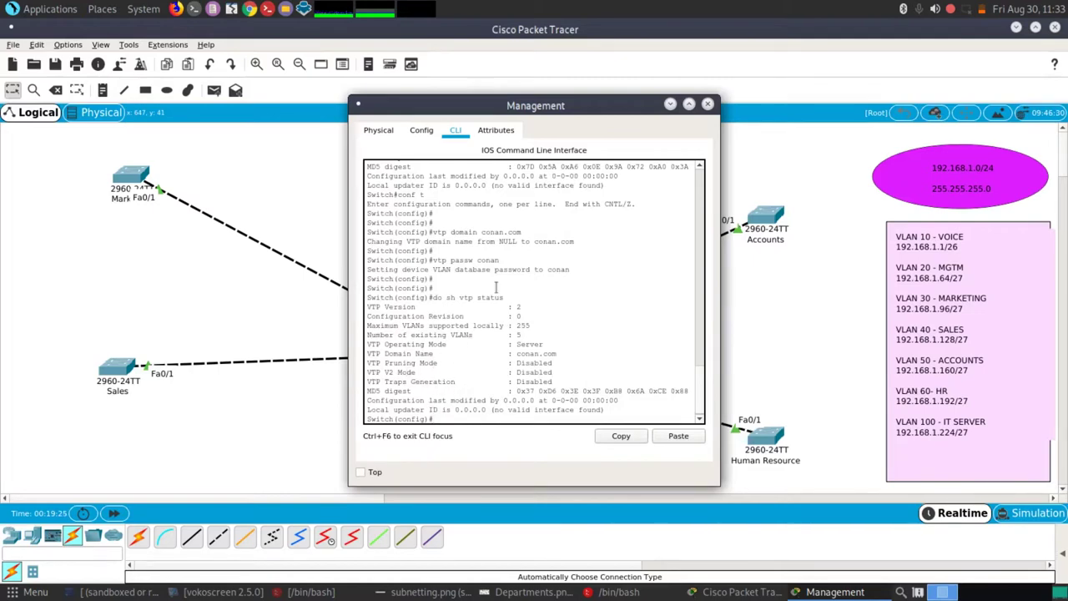
pyautogui.moveTo(571, 268); pyautogui.dragTo(512, 267)
pyautogui.moveTo(547, 352)
pyautogui.mouseDown()
pyautogui.moveTo(500, 352)
pyautogui.moveTo(544, 343)
pyautogui.mouseUp()
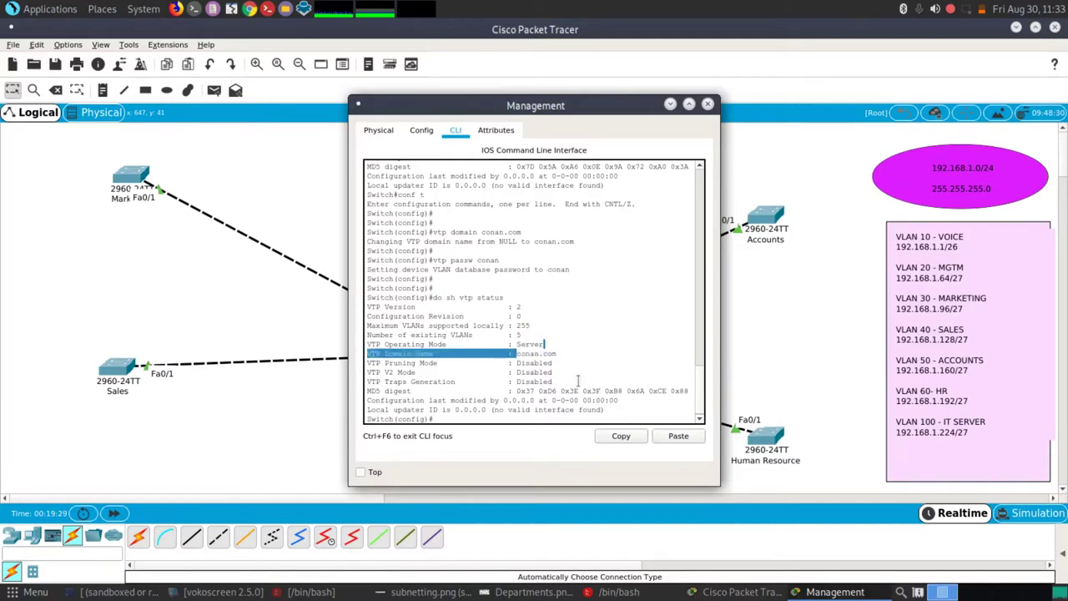
pyautogui.write('vtp mo')
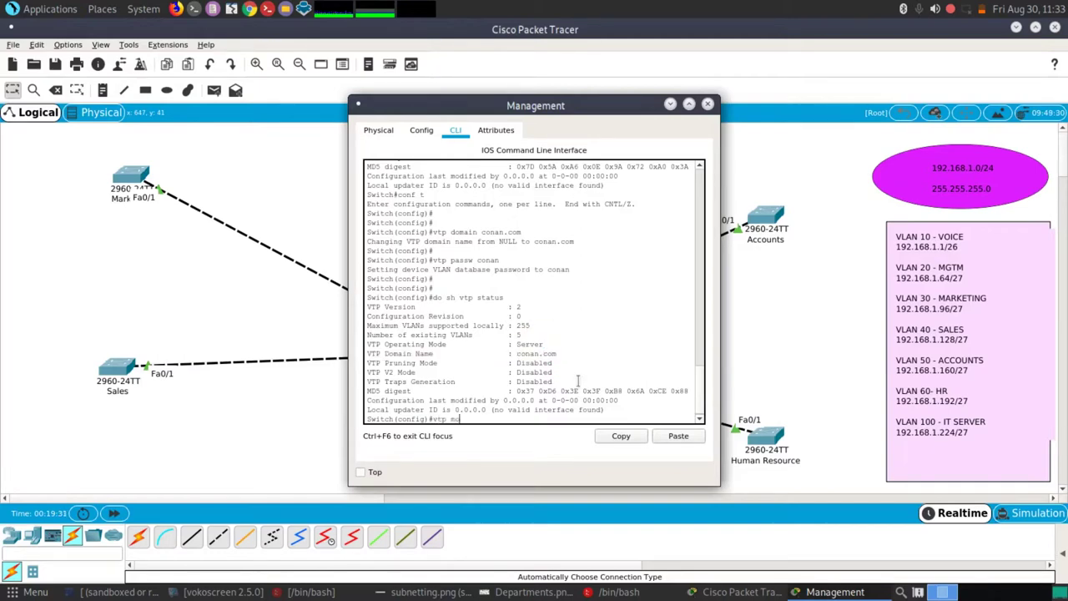
pyautogui.write('de client')
pyautogui.press('Return')
pyautogui.press('Return')
pyautogui.press('Return')
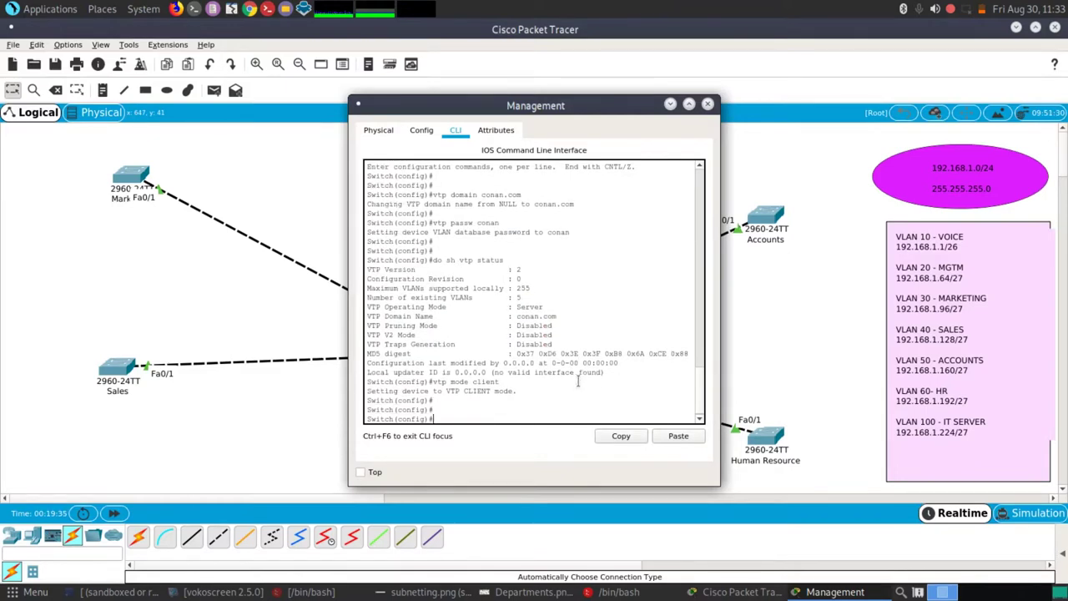
pyautogui.click(707, 104)
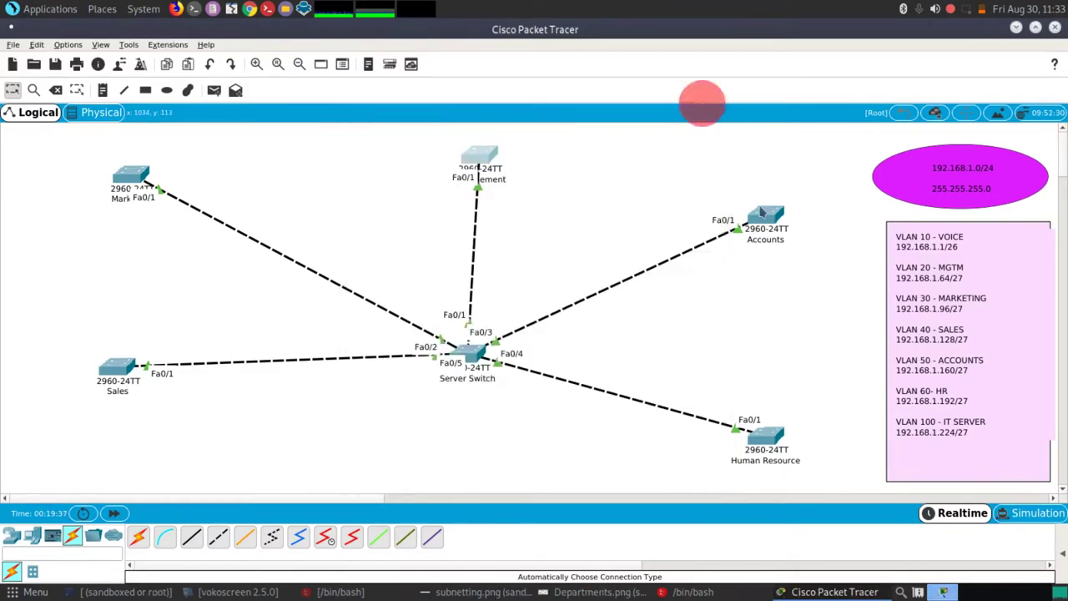
pyautogui.moveTo(489, 152); pyautogui.dragTo(484, 153)
pyautogui.click(762, 213)
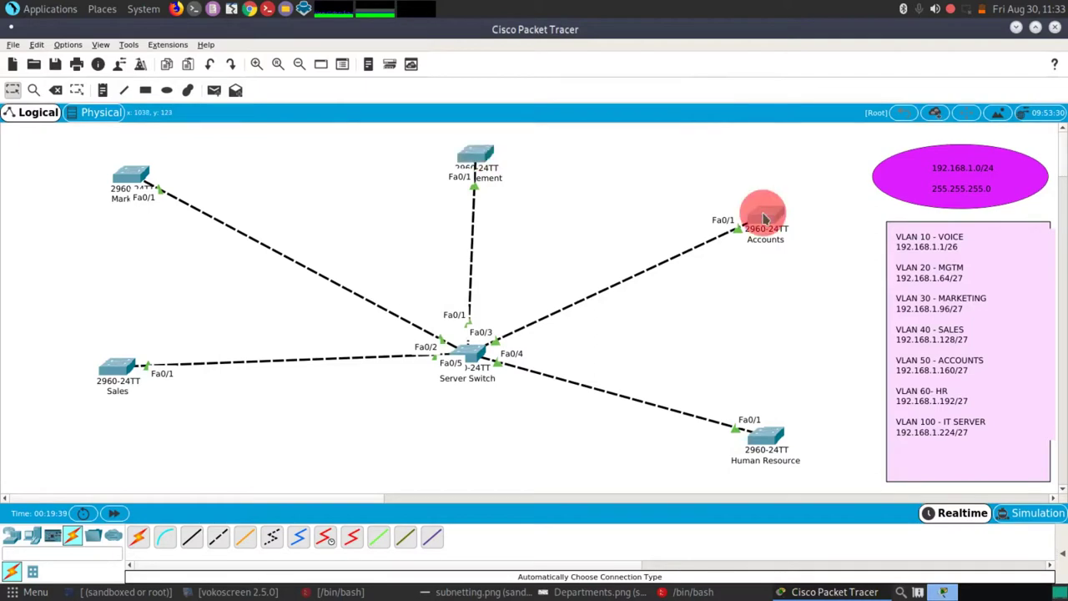
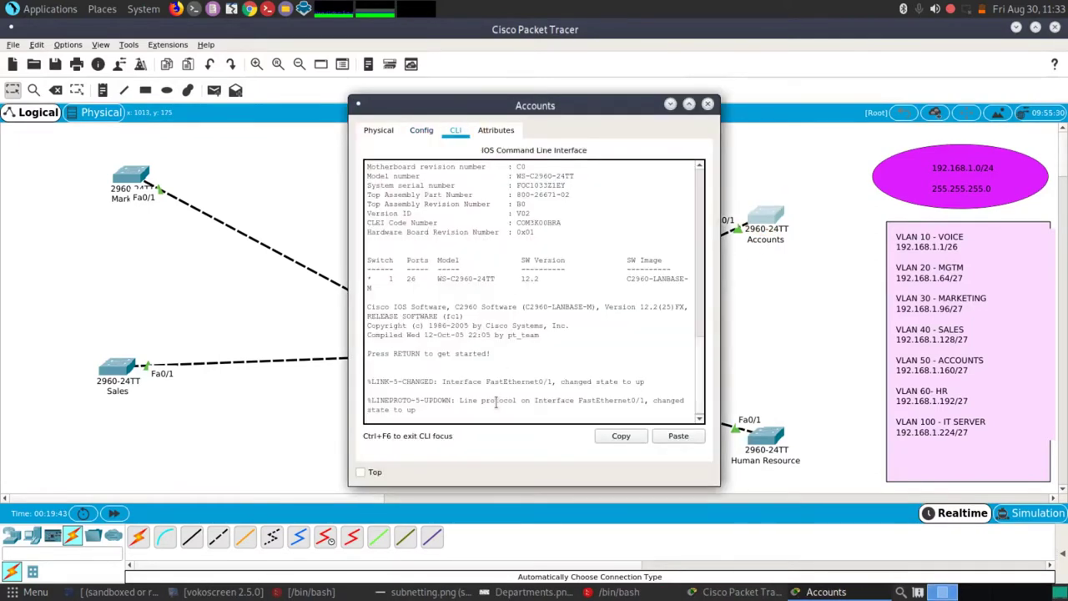
# Step: Enter global configuration mode and set the switch hostname to accounts
pyautogui.press('Return')
pyautogui.press('Return')
pyautogui.press('Return')
pyautogui.write('en')
pyautogui.press('Return')
pyautogui.press('Return')
pyautogui.press('Return')
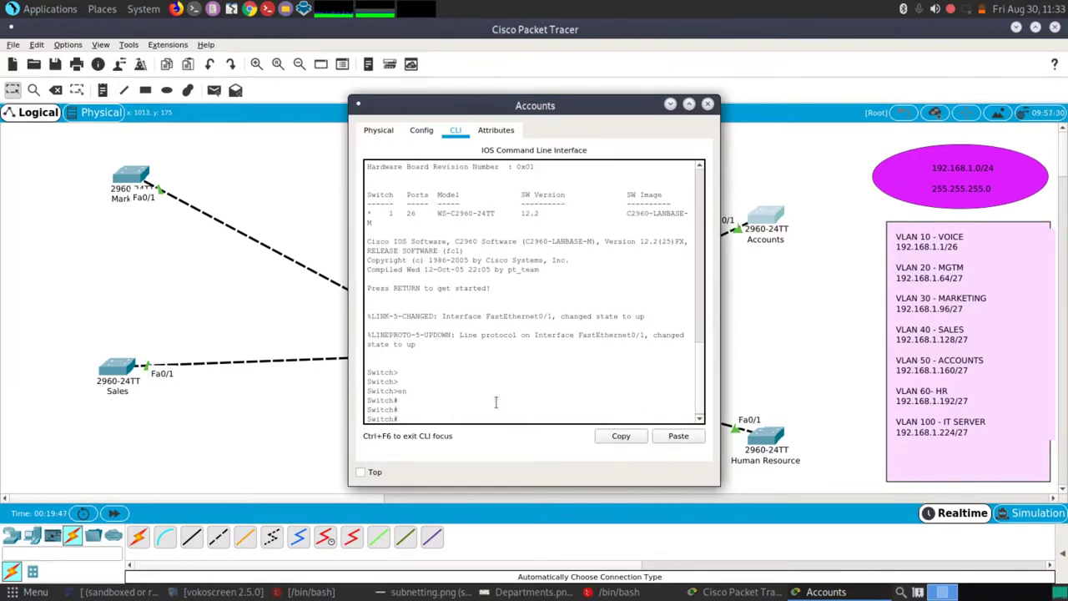
pyautogui.write('conf t')
pyautogui.press('Return')
pyautogui.write('hosta')
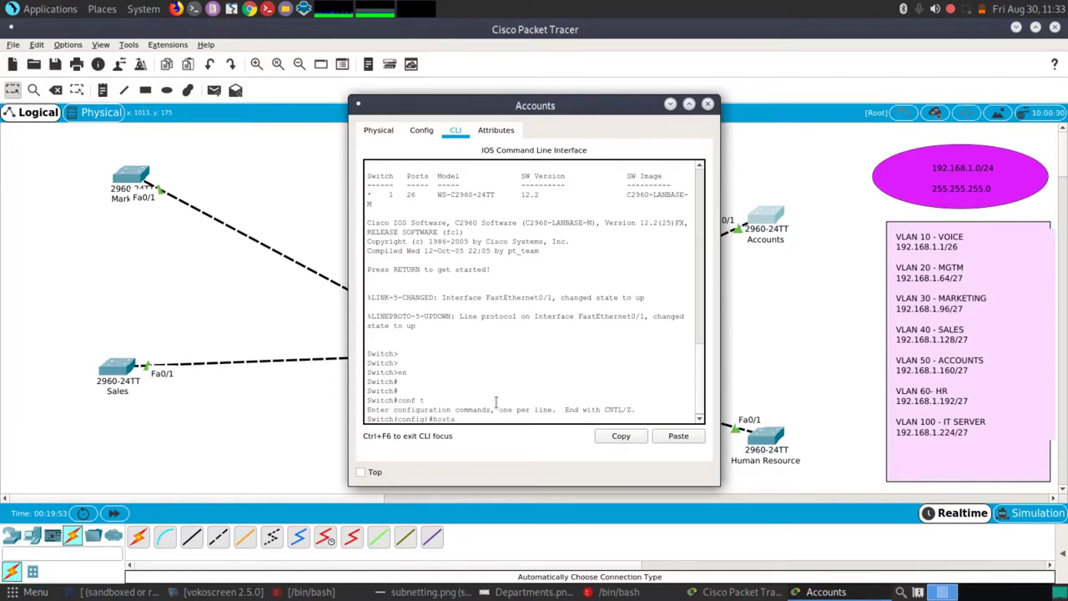
pyautogui.write('name accounts')
pyautogui.press('Return')
pyautogui.press('Return')
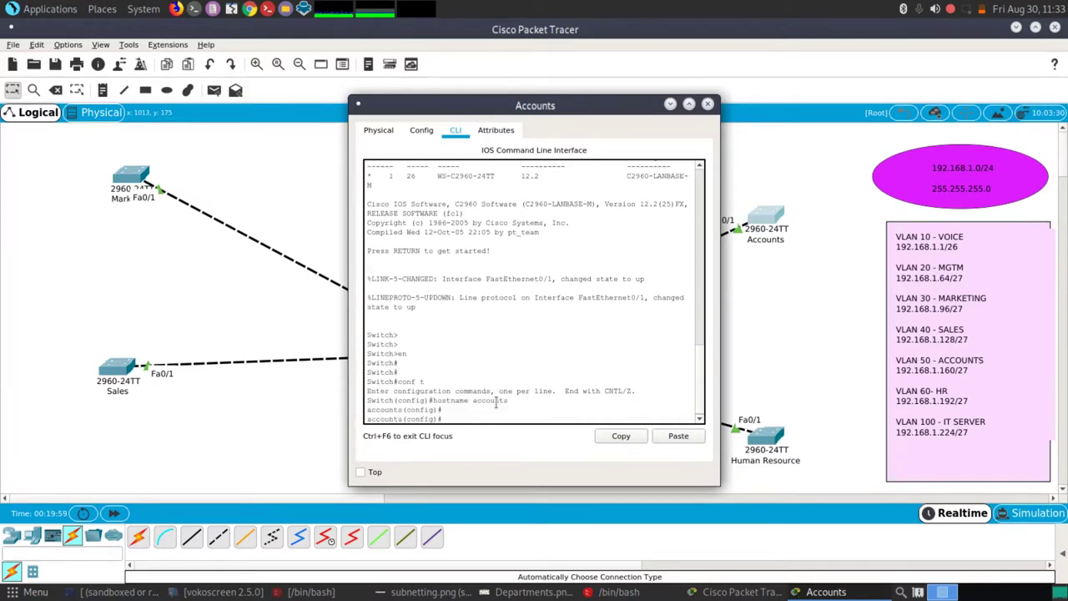
# Step: Make the Accounts switch a VTP client in domain conan.com
pyautogui.write('vtp mode client')
pyautogui.press('Return')
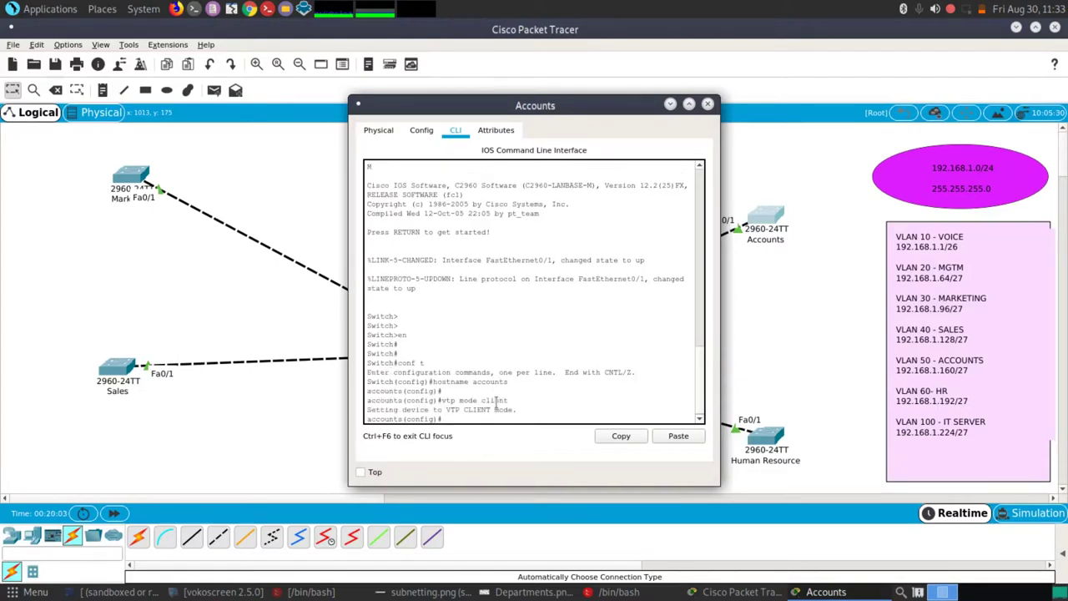
pyautogui.write('vtp domain cs')
pyautogui.write('nan.com')
pyautogui.press('Return')
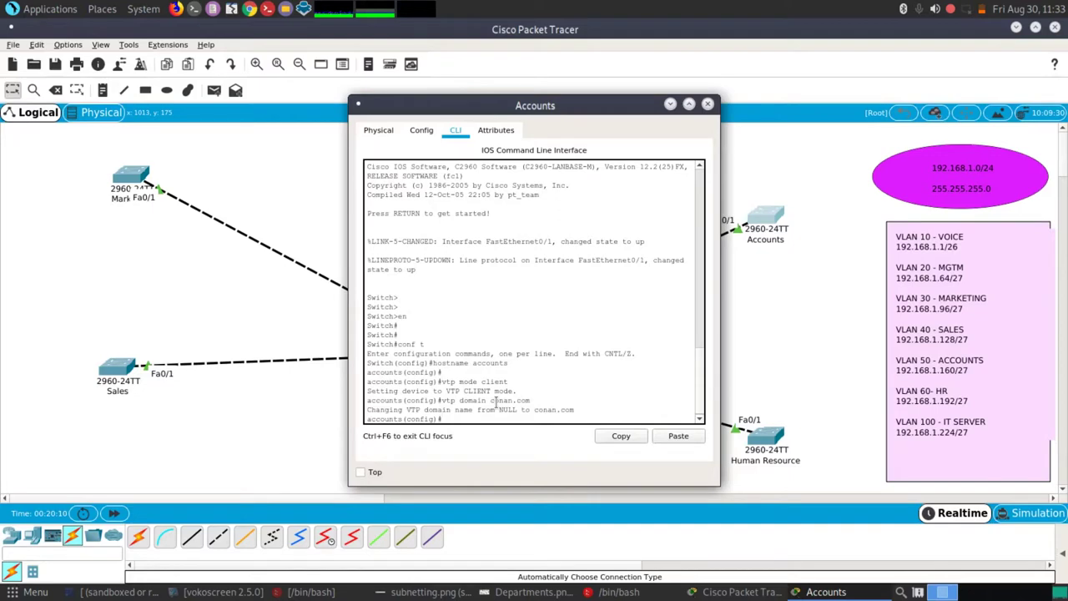
pyautogui.press('Return')
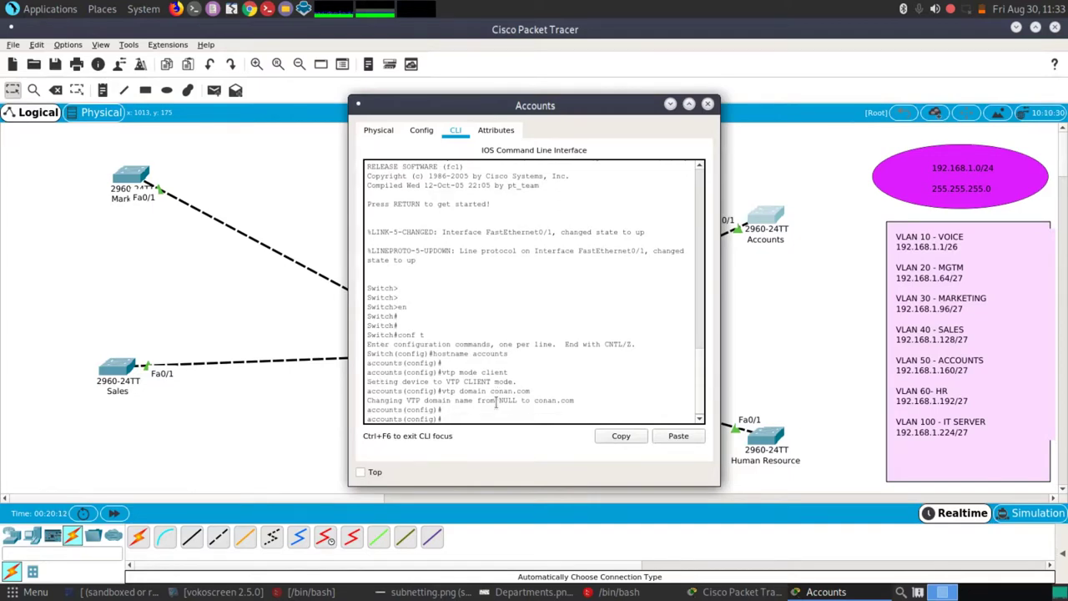
pyautogui.press('Return')
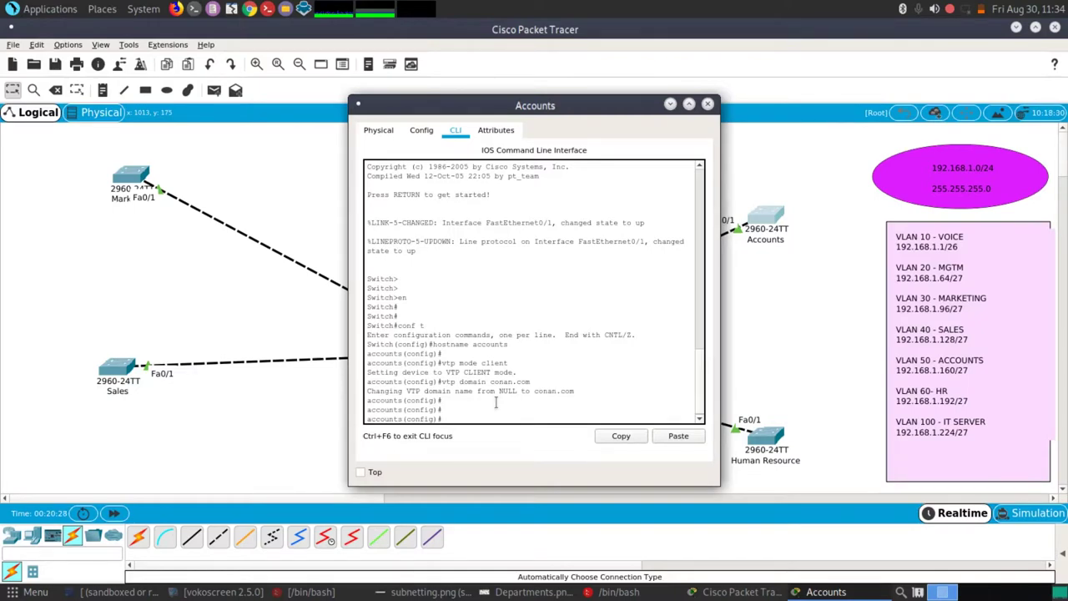
# Step: Set the shared VTP password, verify with do sh vtp sta, and close the console
pyautogui.write('vtp pass conan')
pyautogui.press('Return')
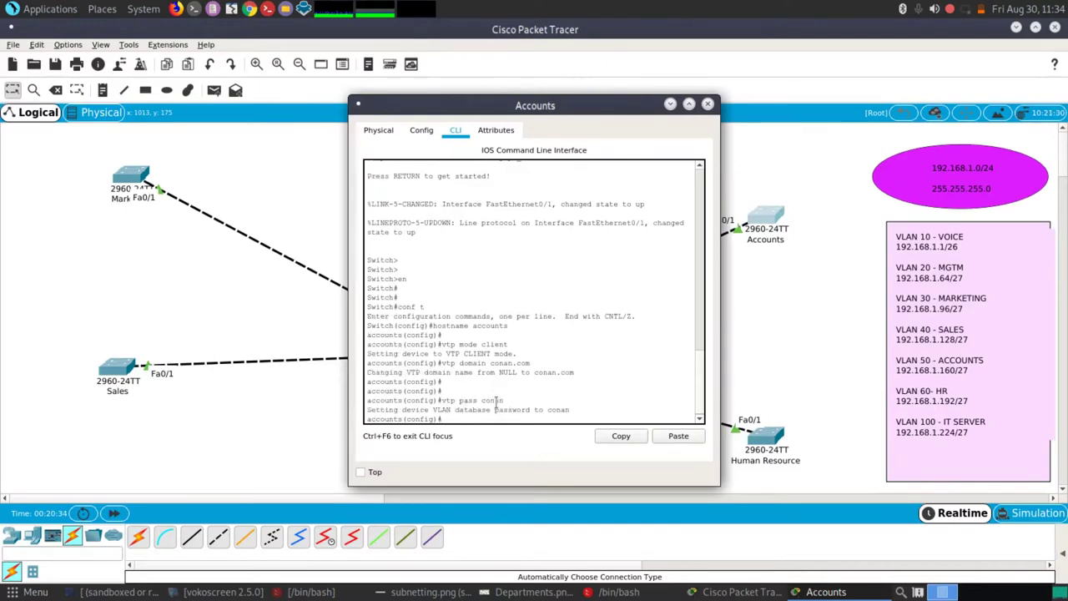
pyautogui.write('do sh vtp sta')
pyautogui.press('Return')
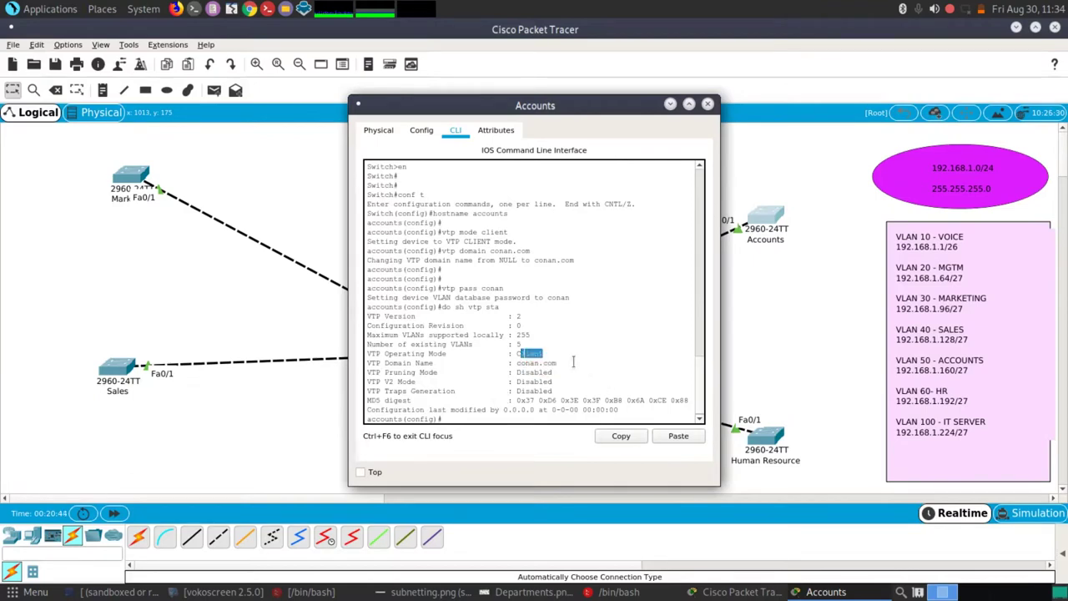
pyautogui.moveTo(556, 363); pyautogui.dragTo(519, 363)
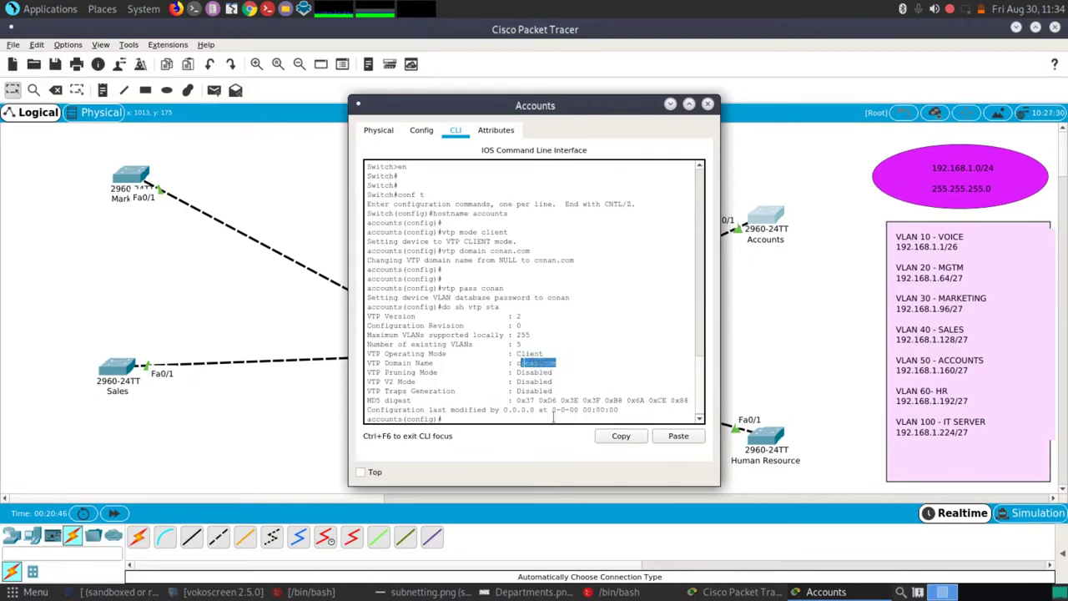
pyautogui.click(572, 291)
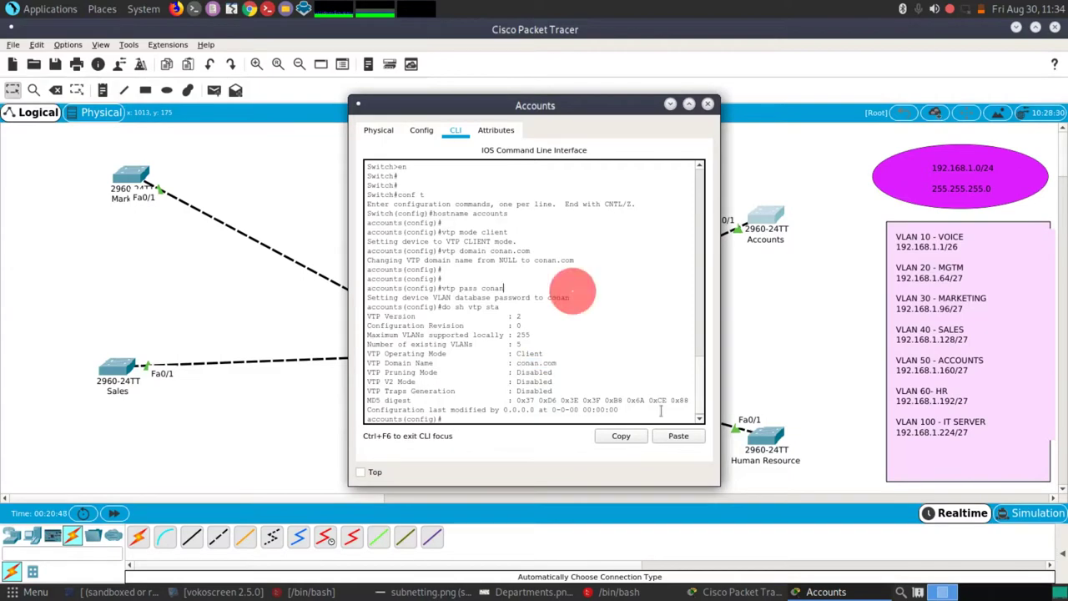
pyautogui.click(707, 103)
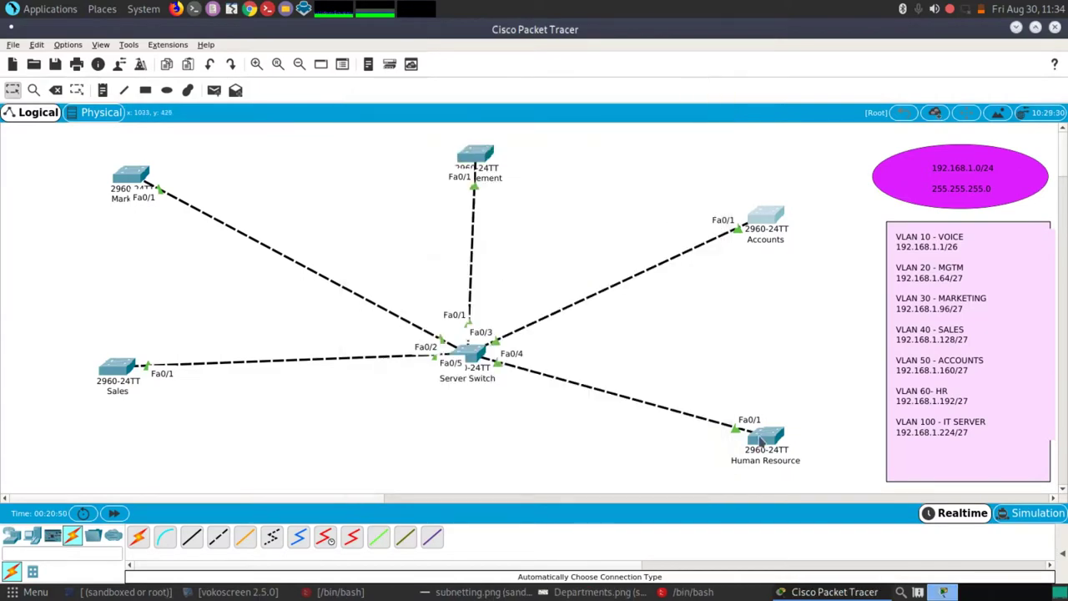
# Step: Open the Human Resource switch's CLI and set its hostname to hr
pyautogui.click(758, 435)
pyautogui.click(460, 135)
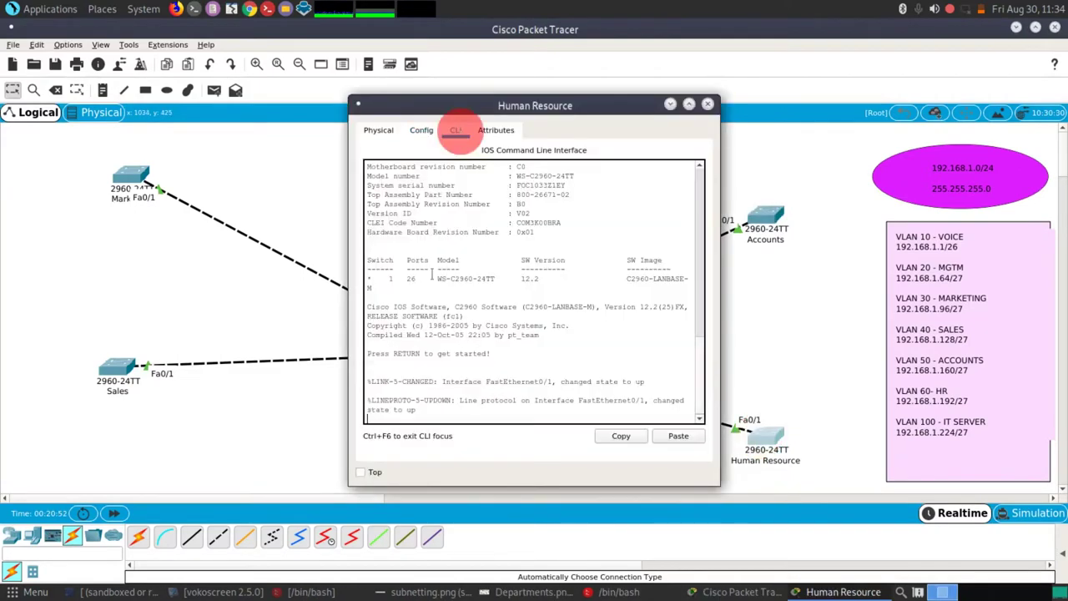
pyautogui.press('Return')
pyautogui.press('Return')
pyautogui.press('Return')
pyautogui.press('Return')
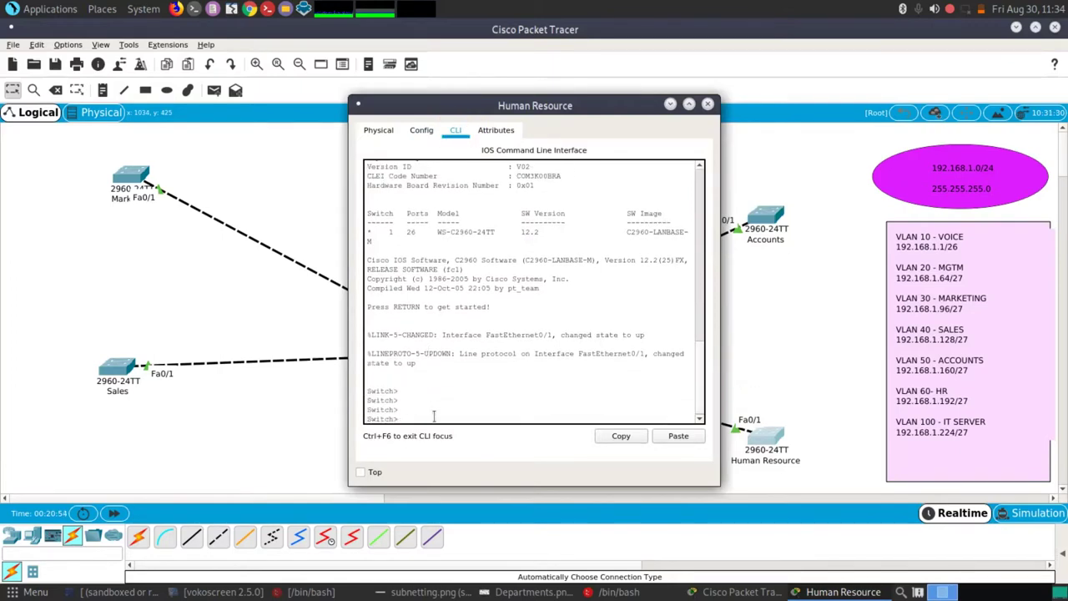
pyautogui.write('en')
pyautogui.press('Return')
pyautogui.write('conf t')
pyautogui.press('Return')
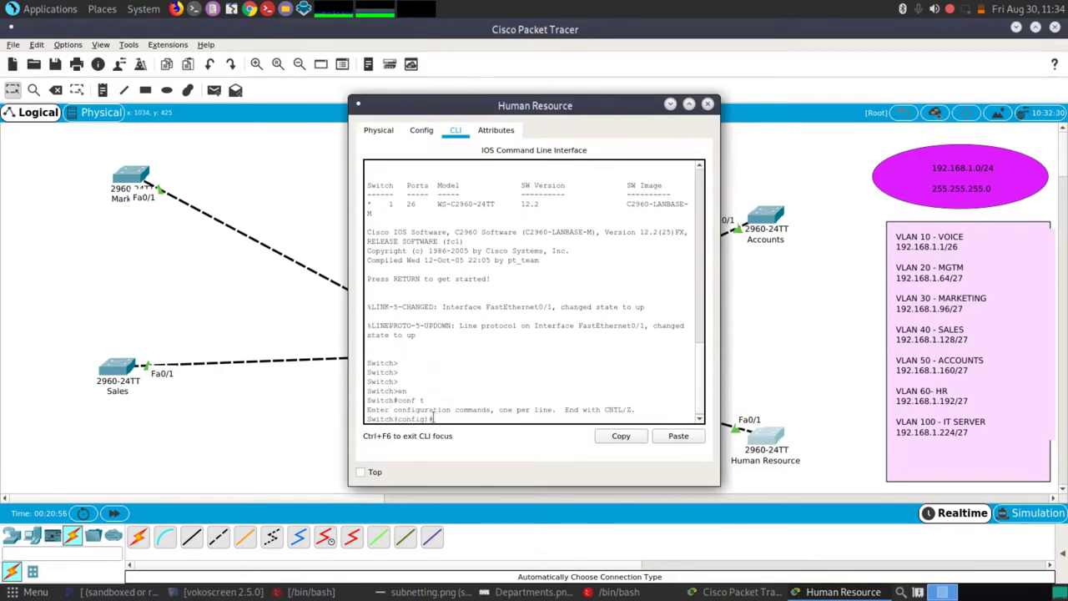
pyautogui.write('hostname hr')
pyautogui.press('Return')
pyautogui.press('Return')
pyautogui.press('Return')
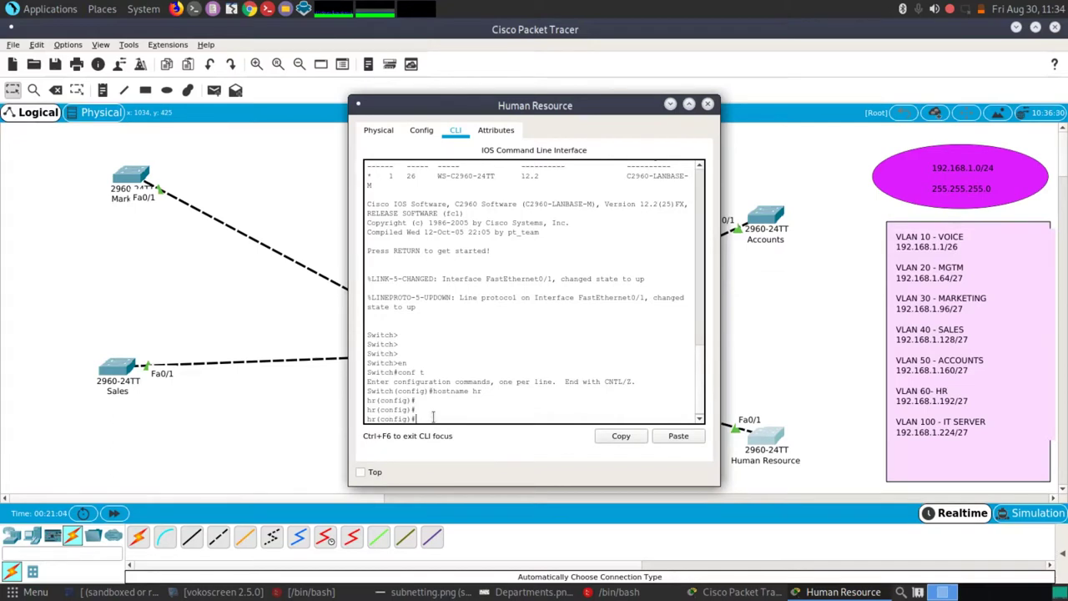
# Step: Make the hr switch a VTP client in domain conan.com
pyautogui.write('conf')
pyautogui.write(' t')
pyautogui.press('Return')
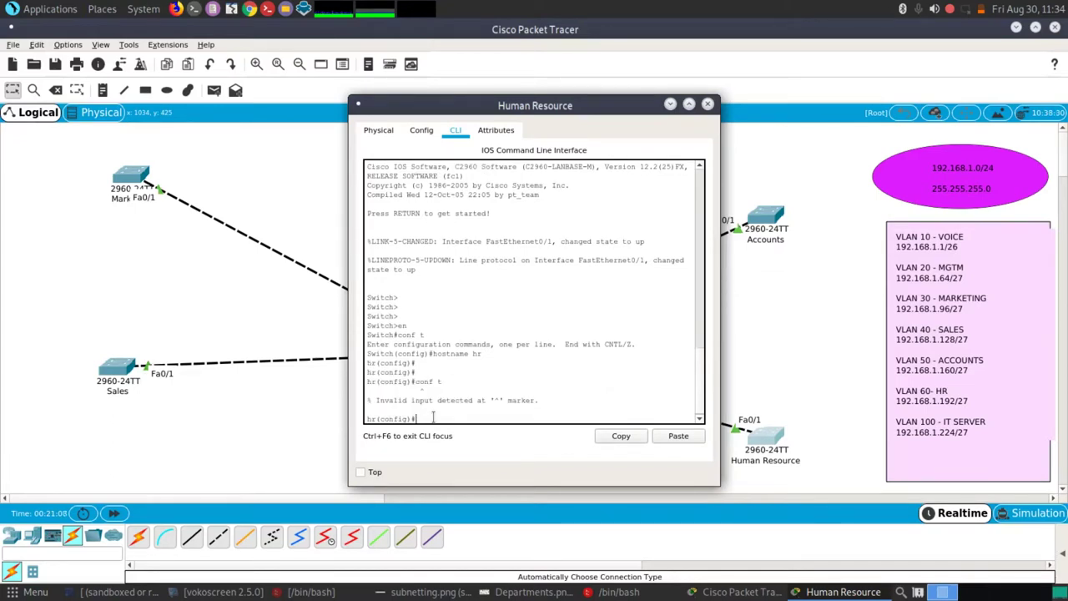
pyautogui.write('vtp mode client')
pyautogui.press('Return')
pyautogui.write('vtp pass')
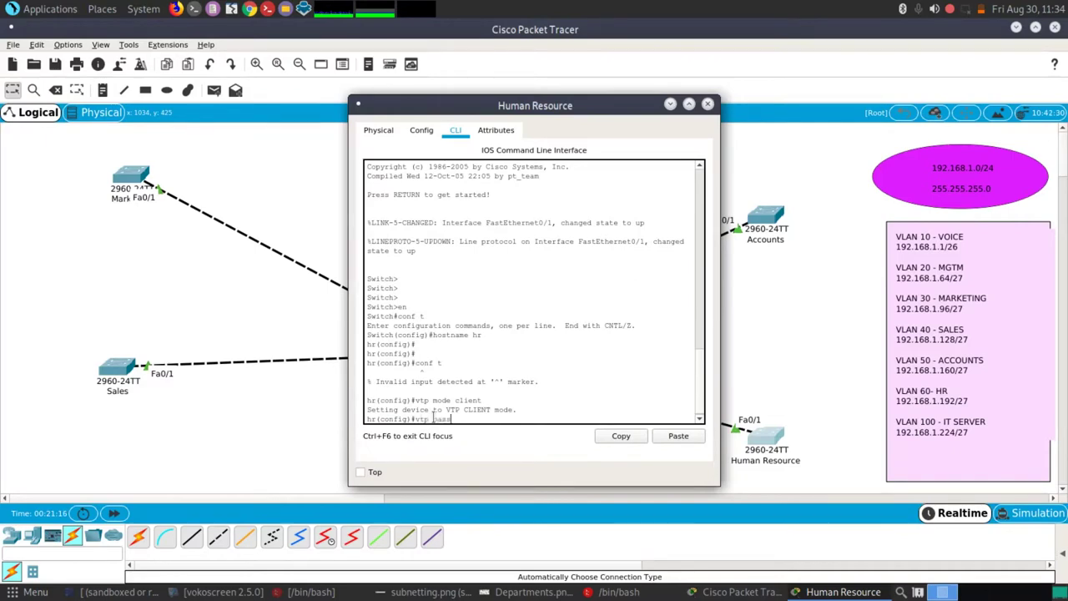
pyautogui.write(' conan')
pyautogui.press('Return')
pyautogui.write('vtp')
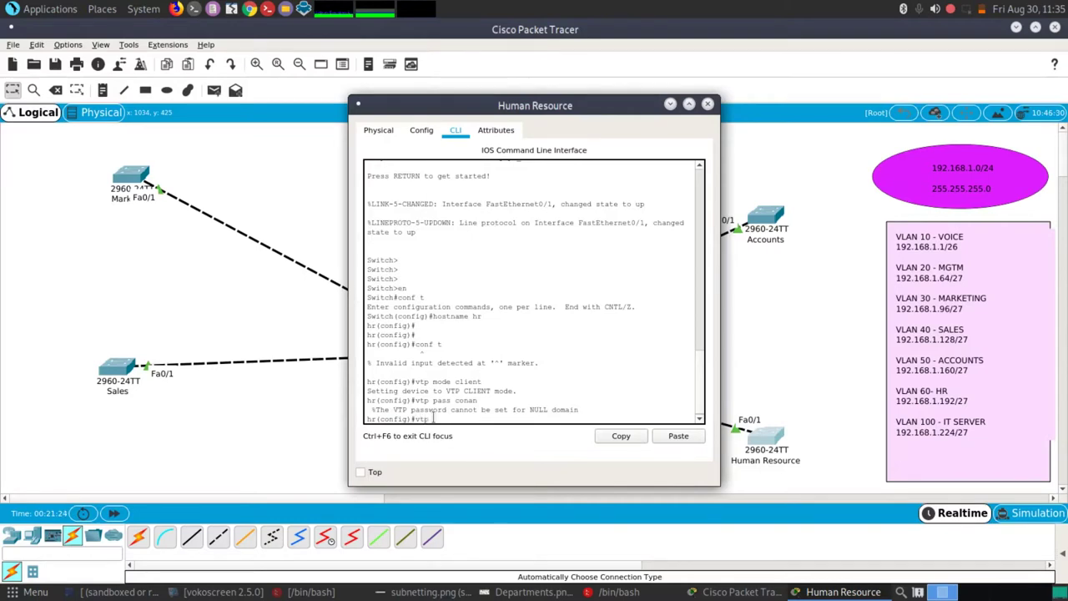
pyautogui.write('domain conan.com')
pyautogui.press('Return')
# Step: Set the shared VTP password and close the Human Resource console
pyautogui.press('Return')
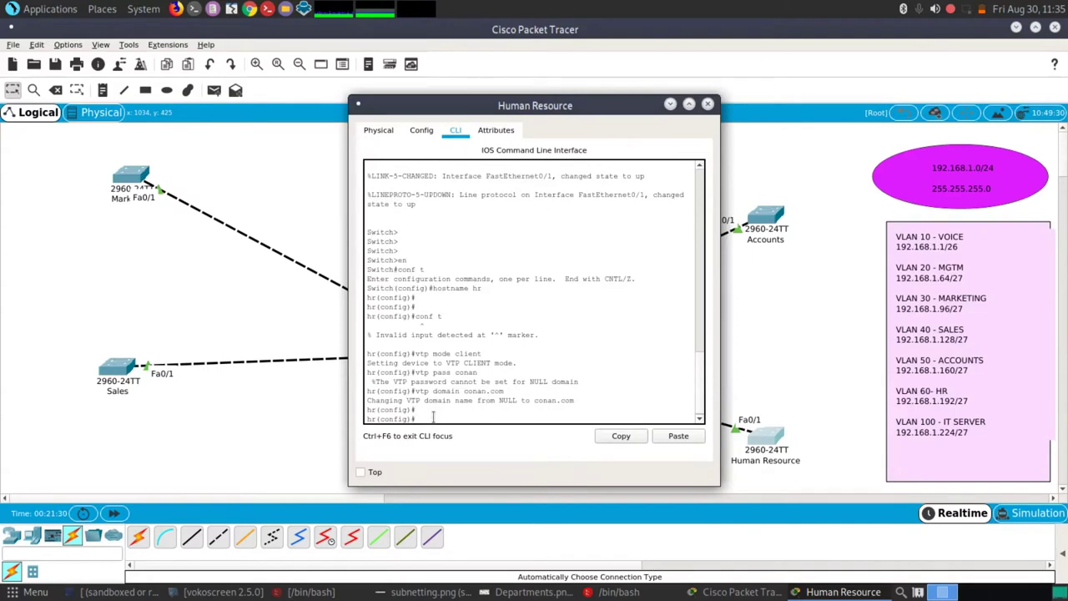
pyautogui.write('vtp pass conan')
pyautogui.press('Return')
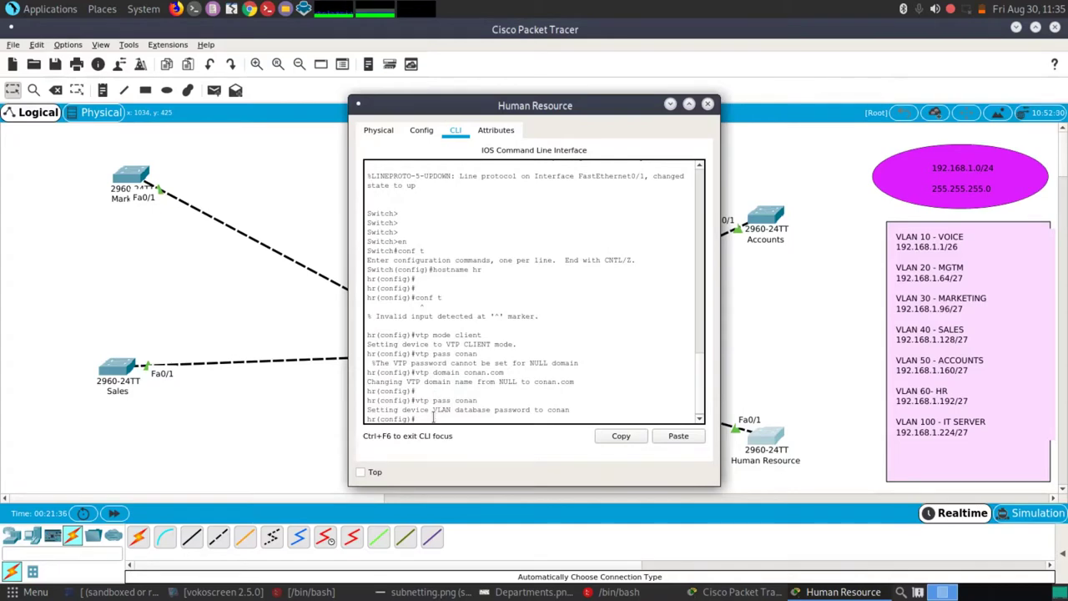
pyautogui.press('Return')
pyautogui.press('Return')
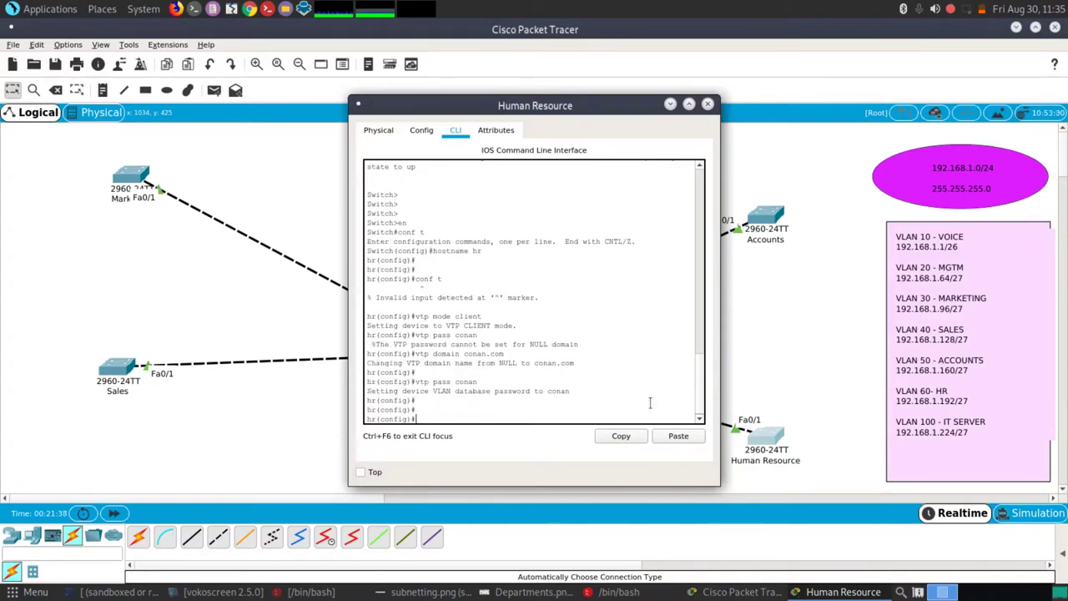
pyautogui.click(708, 105)
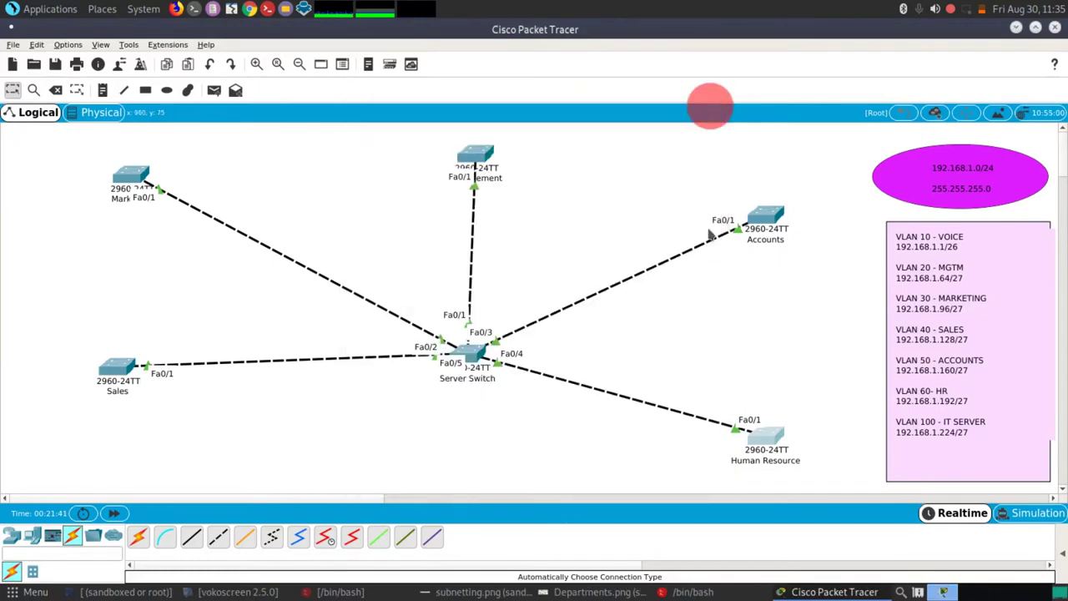
# Step: Nudge the Management switch up, open the Server Switch CLI, then bring up the VLAN notes
pyautogui.click(479, 158)
pyautogui.moveTo(480, 158); pyautogui.dragTo(479, 154)
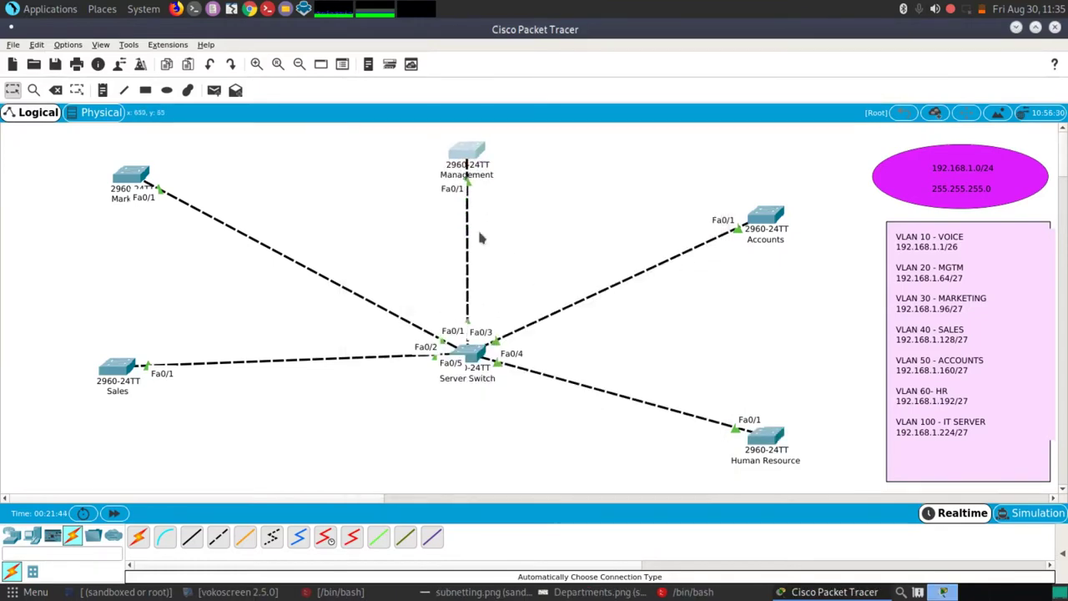
pyautogui.click(472, 349)
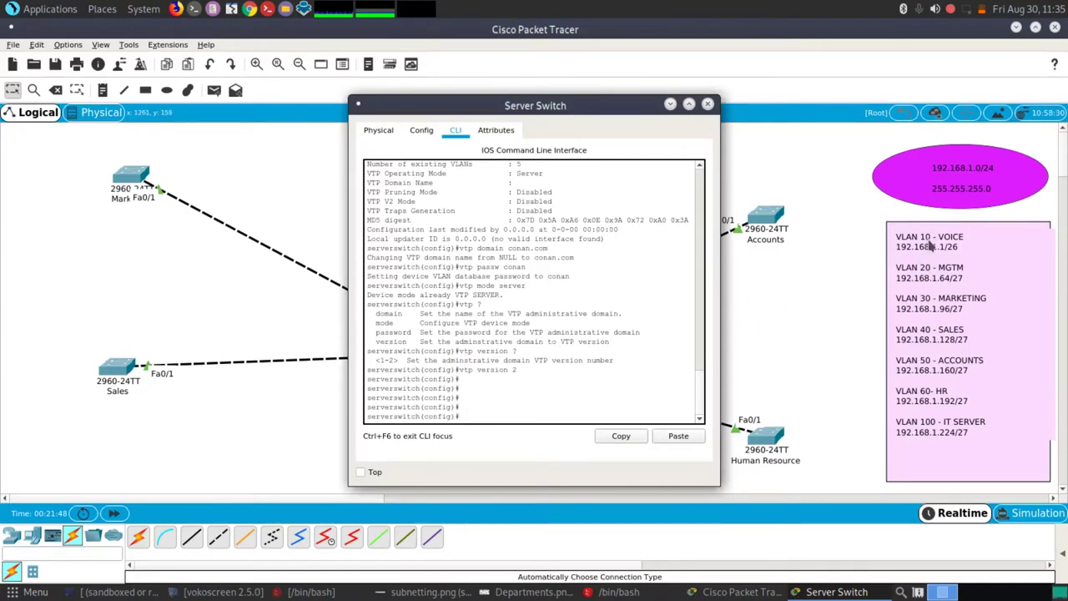
pyautogui.click(467, 416)
pyautogui.moveTo(526, 102); pyautogui.dragTo(532, 66)
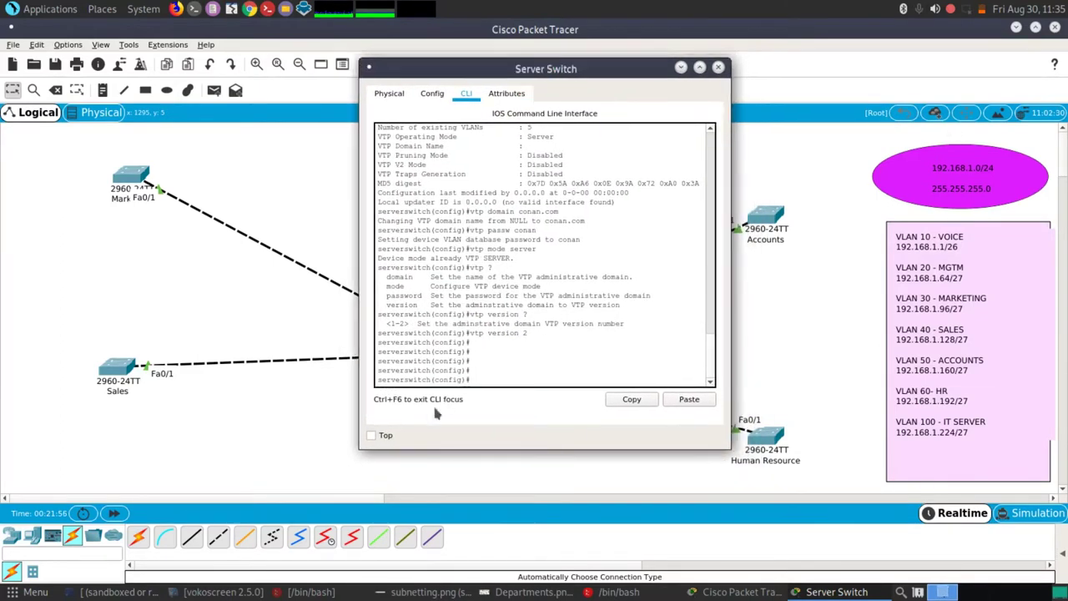
pyautogui.click(120, 591)
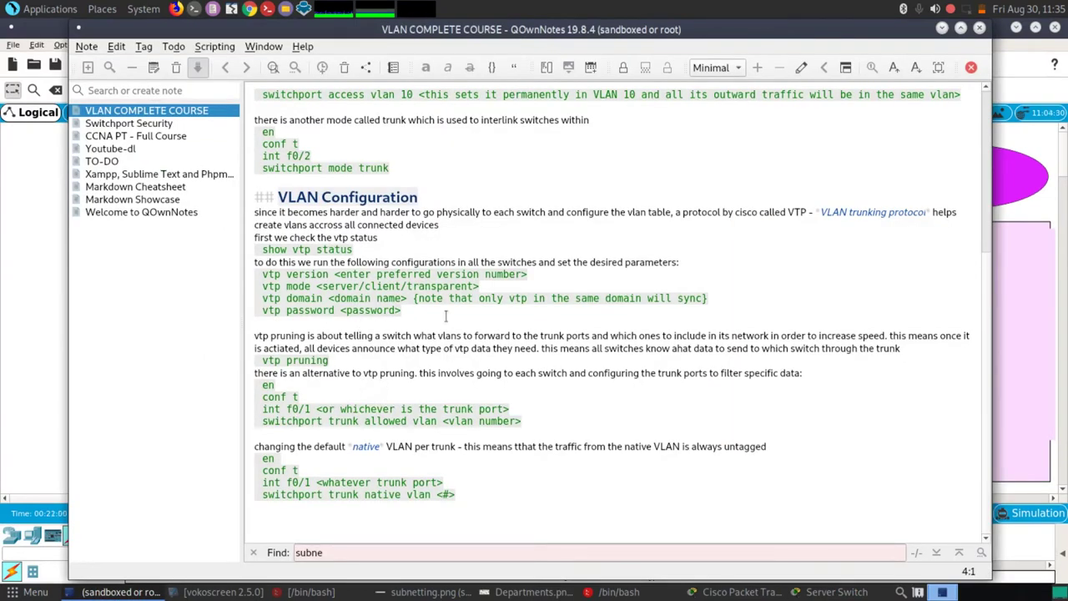
# Step: Scroll back through the VLAN COMPLETE COURSE note, then minimize QOwnNotes
pyautogui.scroll(5, 445, 315)
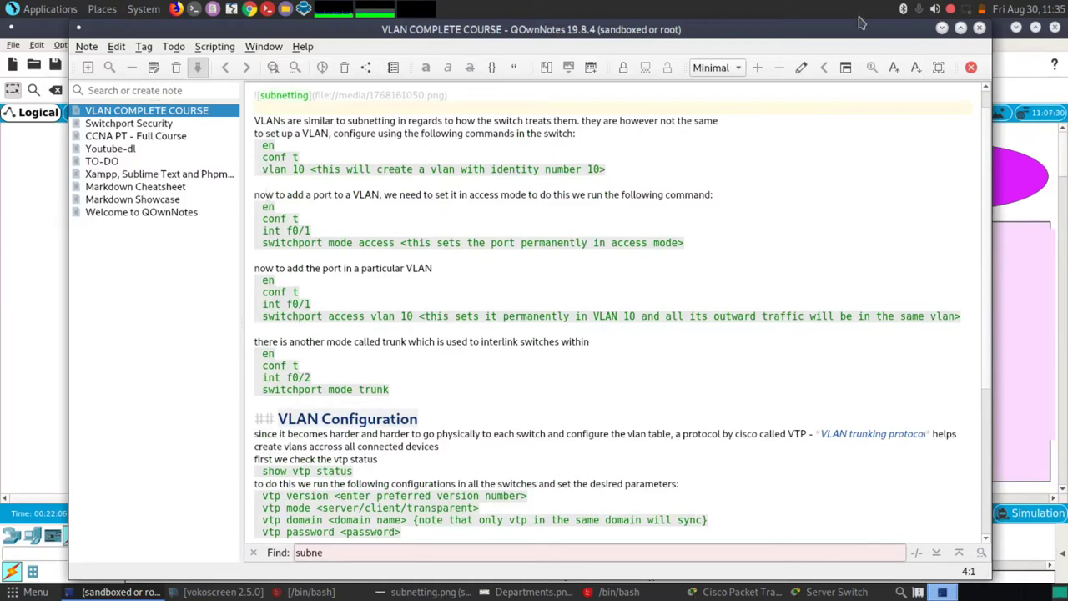
pyautogui.click(940, 30)
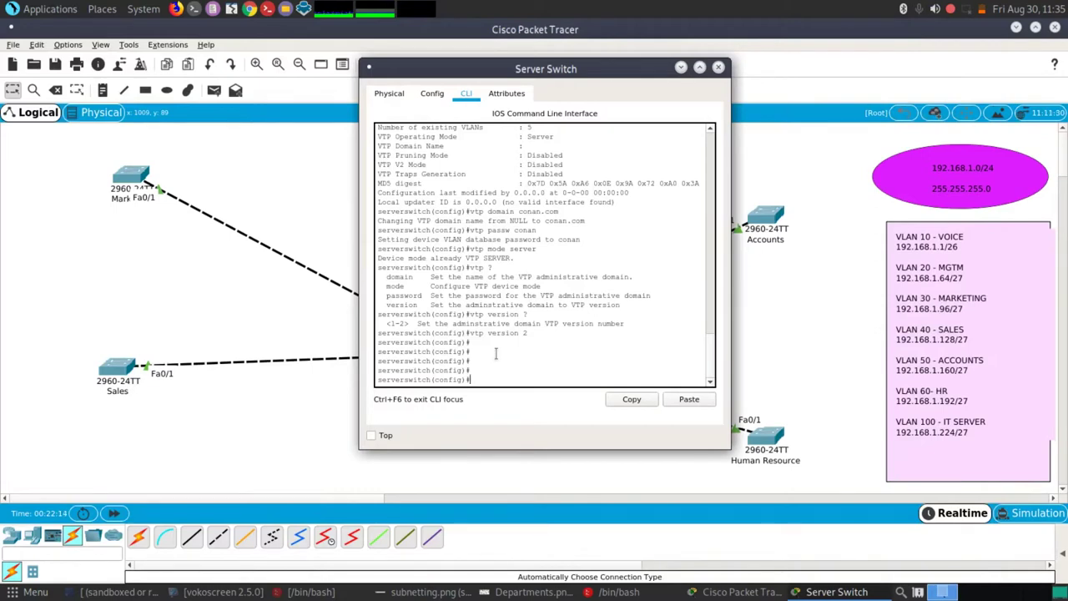
# Step: Add banner motd with '&' delimiter: asterisk row, 'This is the server switch. Keep off!!!', asterisk row
pyautogui.write('anner motd')
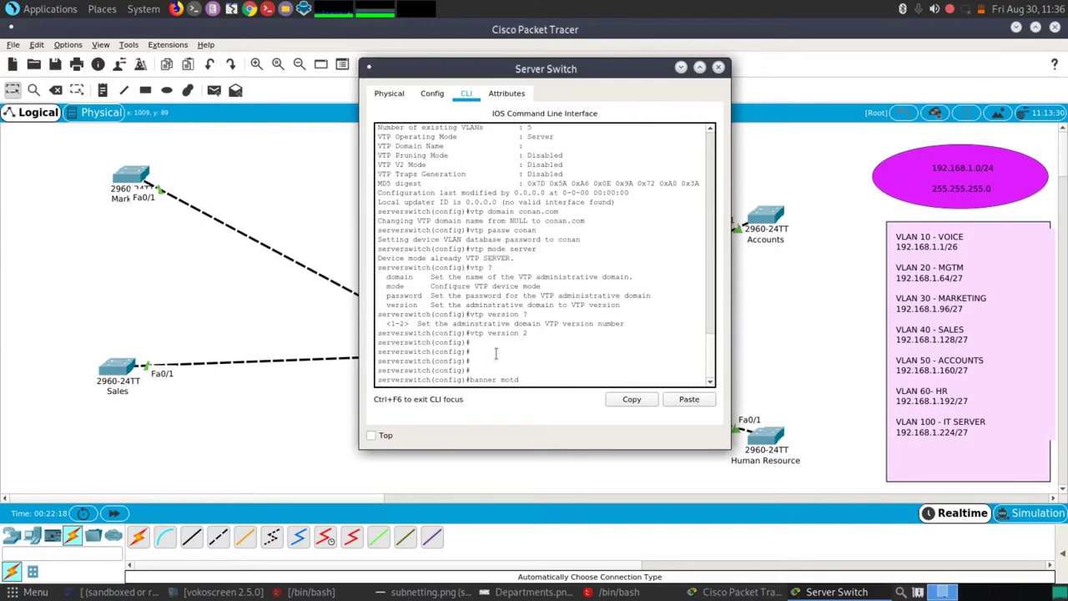
pyautogui.write(' &')
pyautogui.press('Return')
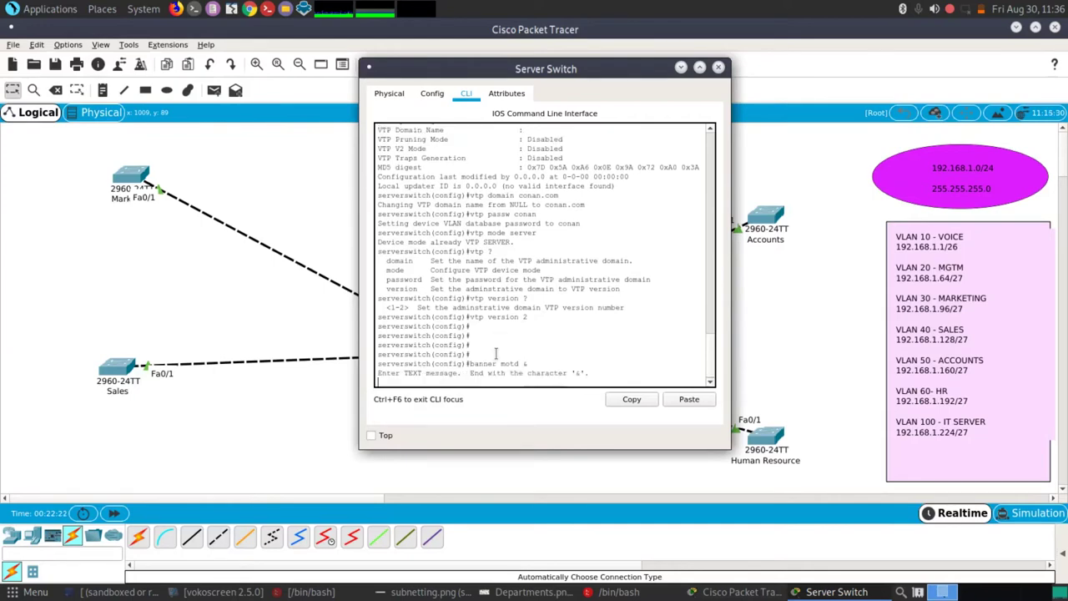
pyautogui.write('**************************************************************************')
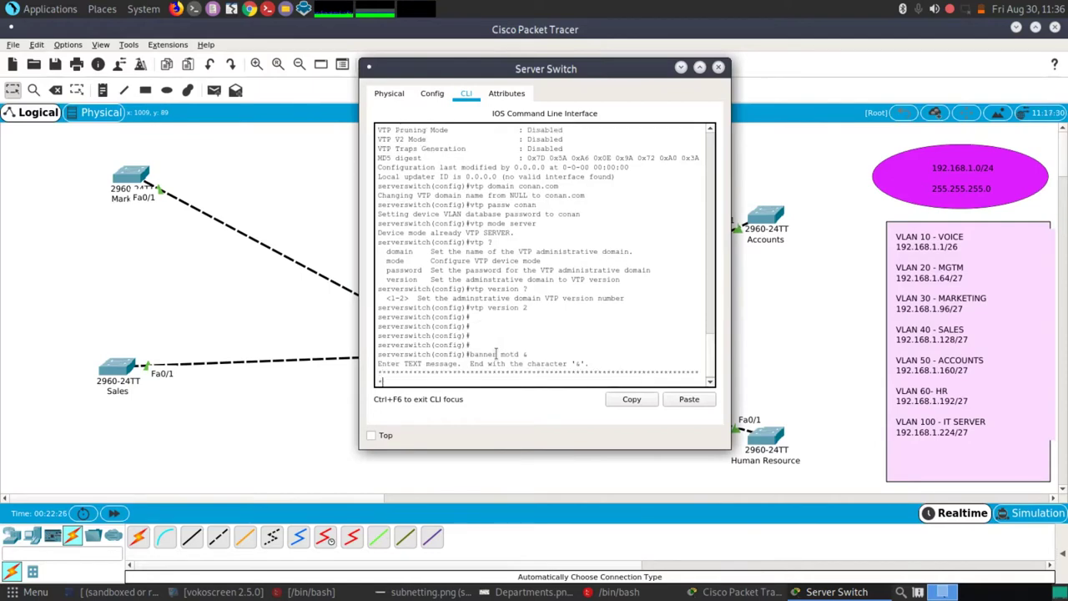
pyautogui.moveTo(360, 251); pyautogui.dragTo(131, 251)
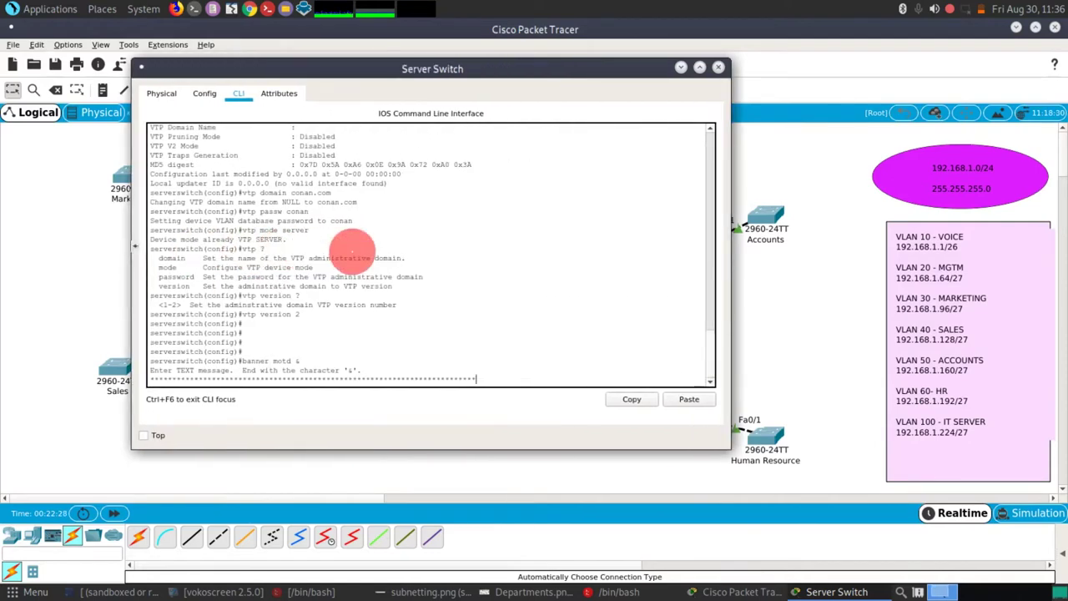
pyautogui.press('Return')
pyautogui.press('Return')
pyautogui.write('This')
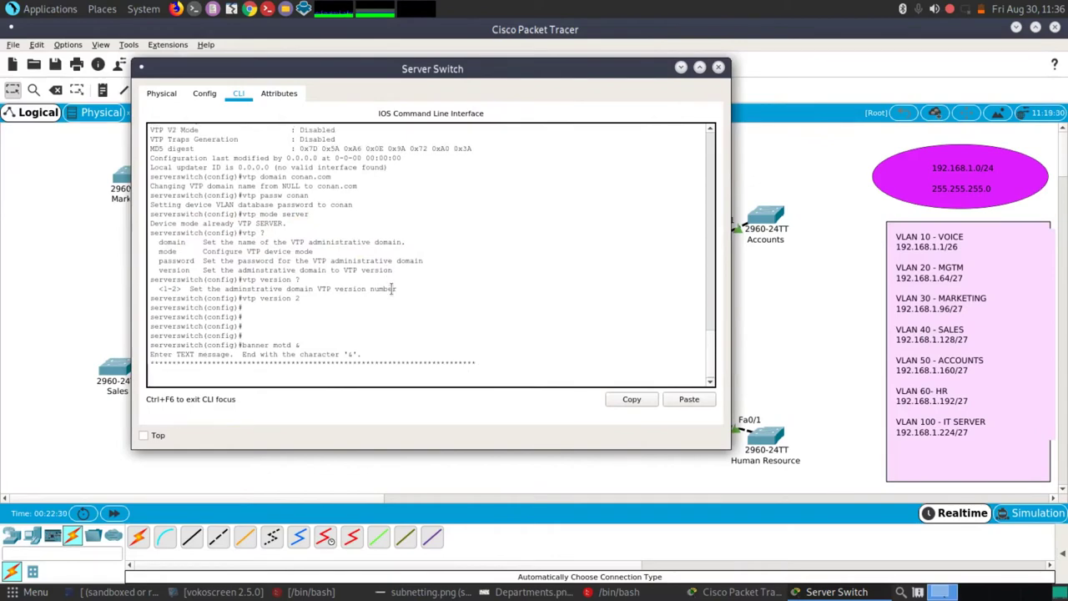
pyautogui.write(' is the server switch. Kee')
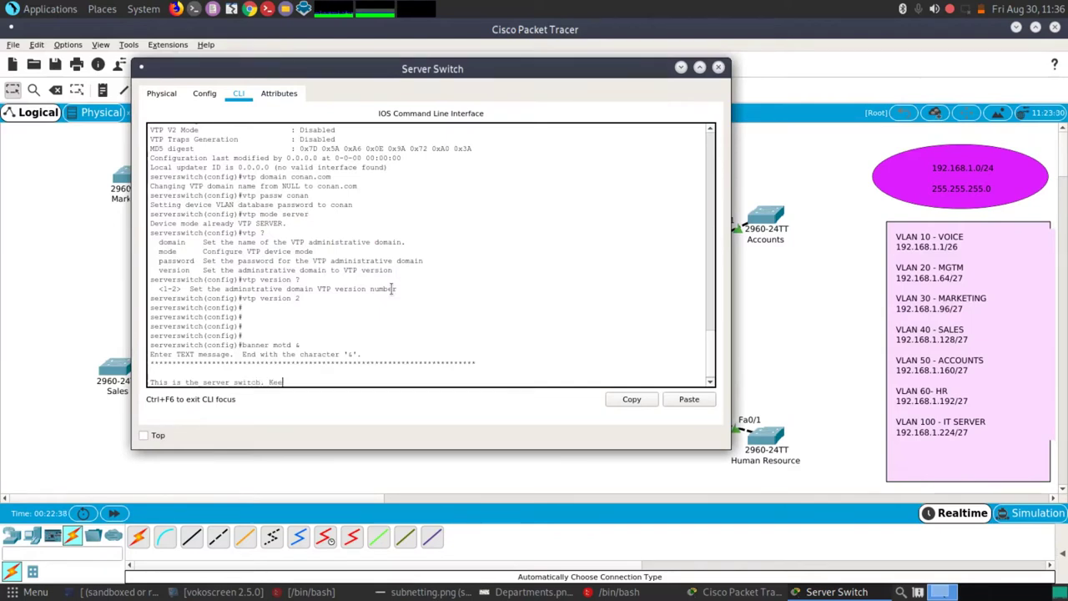
pyautogui.write('p off!!!')
pyautogui.press('Return')
pyautogui.write('************************************************************')
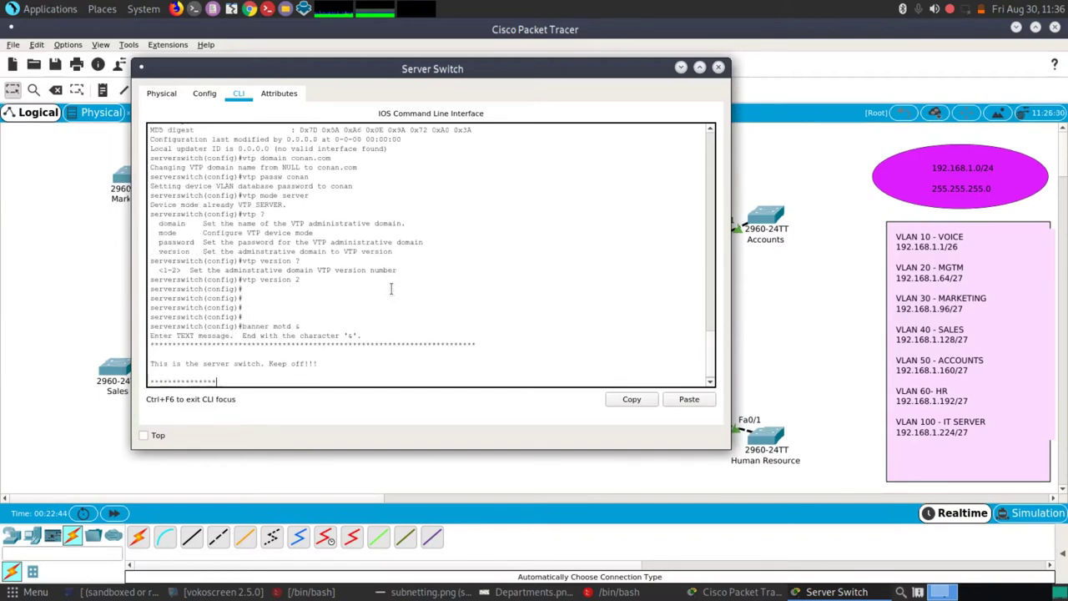
pyautogui.write('***************')
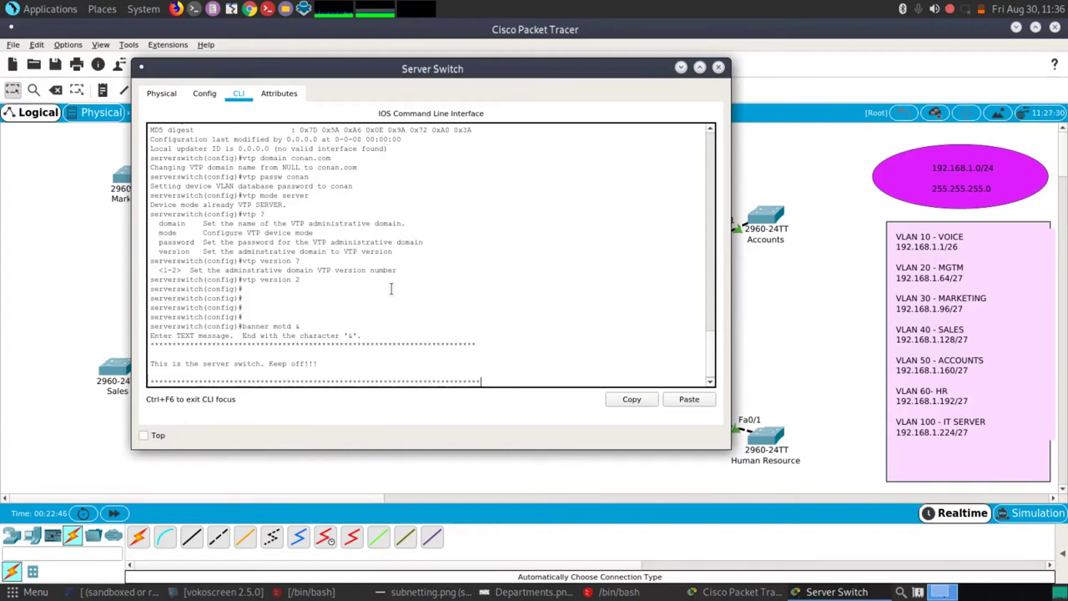
pyautogui.write('&')
pyautogui.press('Return')
pyautogui.press('Return')
pyautogui.press('Return')
pyautogui.press('Return')
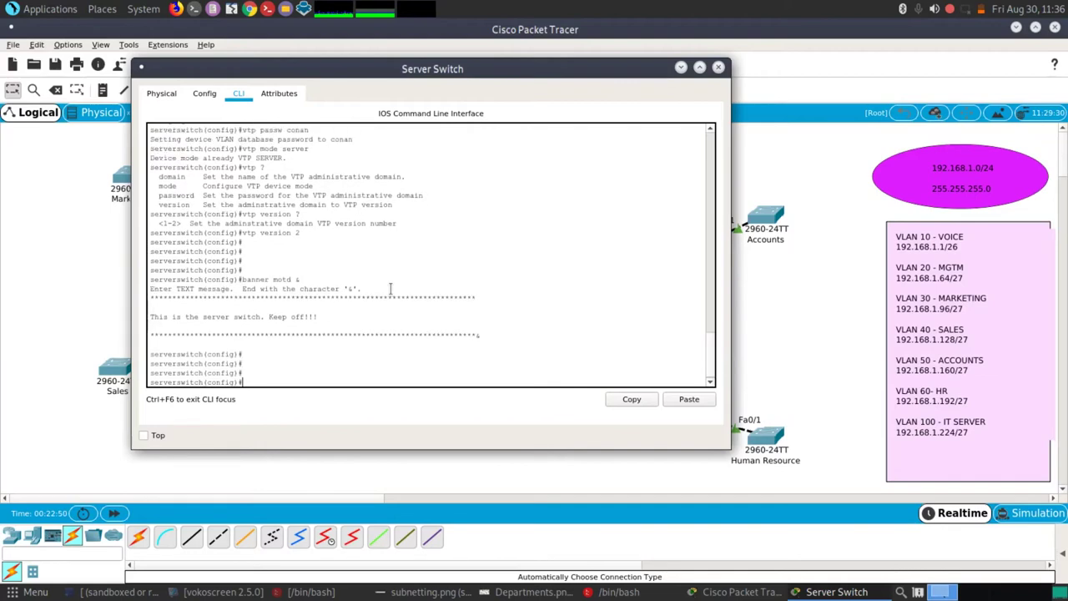
# Step: Exit configuration mode and abort the name lookup triggered by a stray 'end'
pyautogui.hotkey('ctrl', 'z')
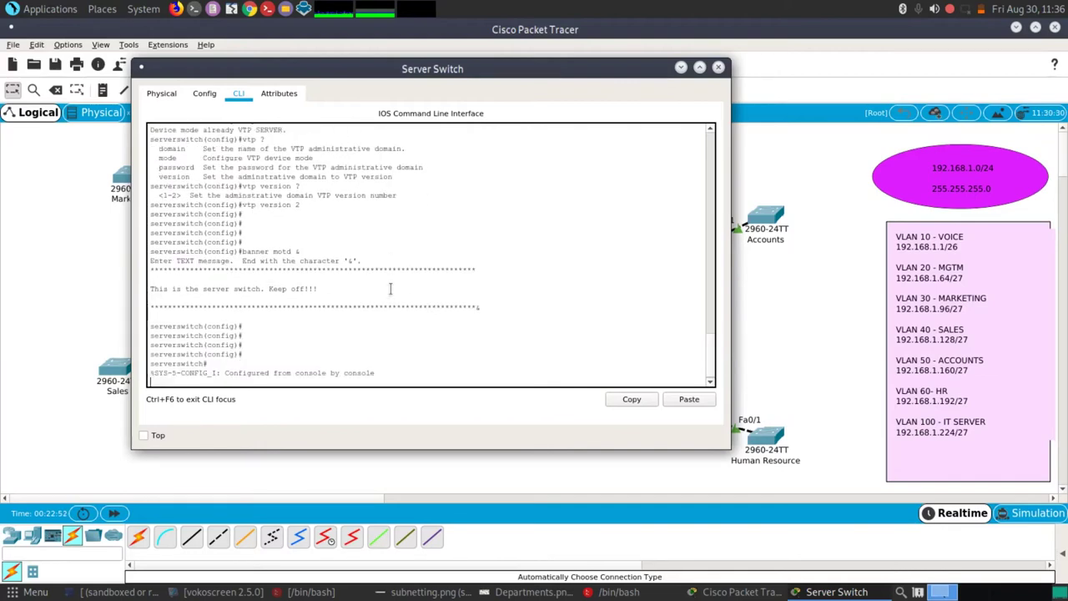
pyautogui.press('Return')
pyautogui.write('end')
pyautogui.press('Return')
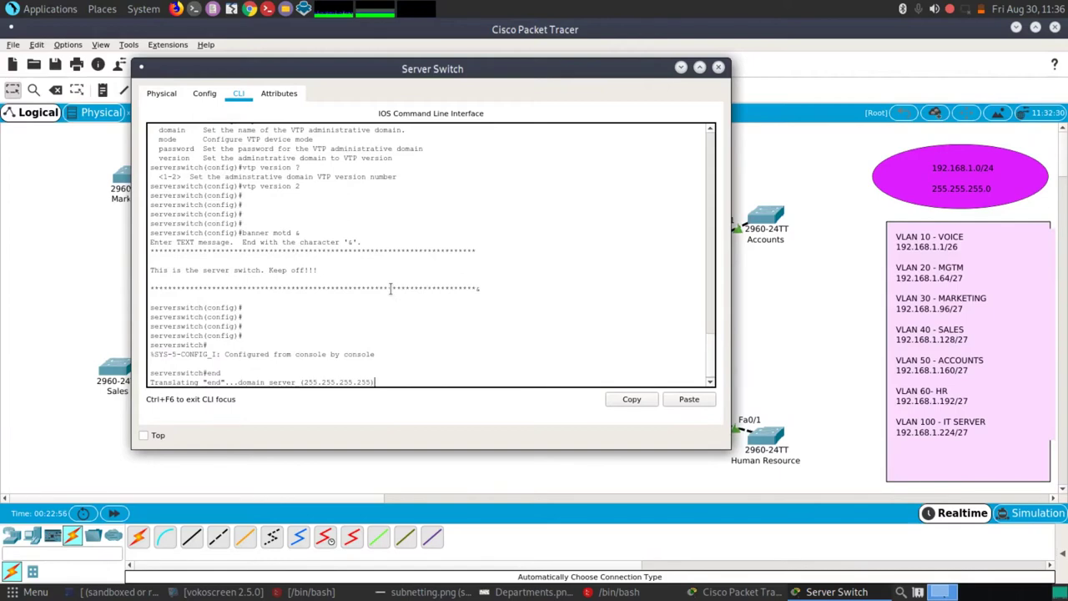
pyautogui.hotkey('ctrl', 'shift', '6')
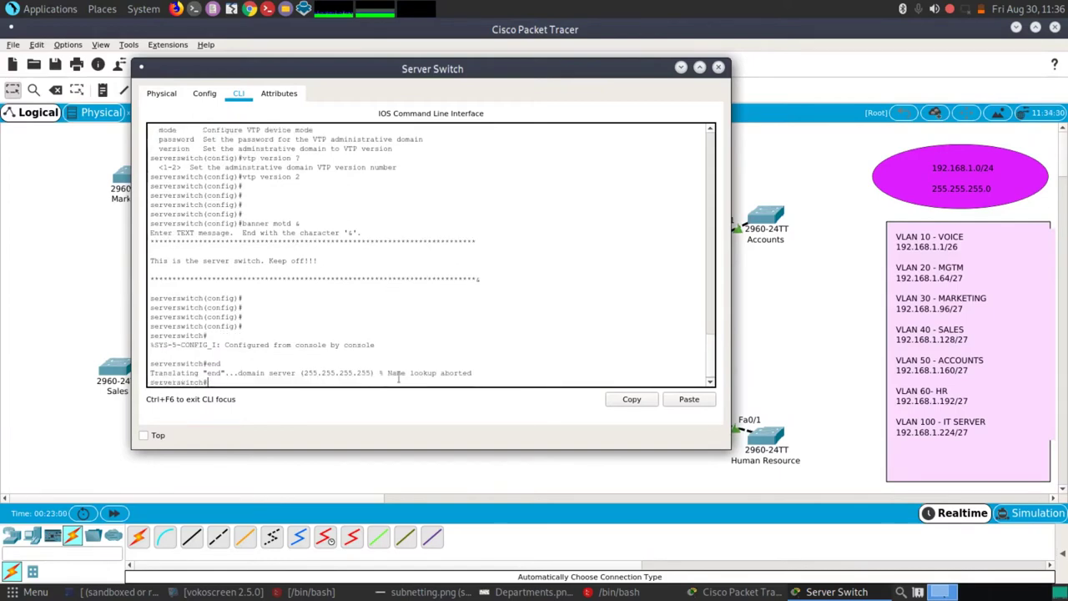
pyautogui.moveTo(471, 373); pyautogui.dragTo(147, 375)
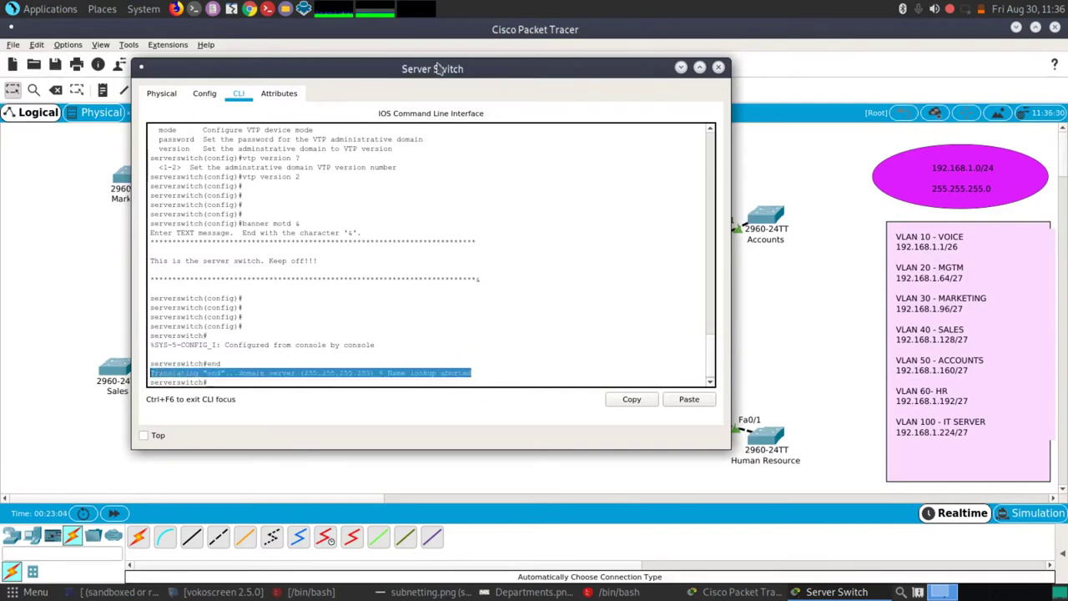
# Step: Query the 'no' and 'no ip-domain' command help at the prompt
pyautogui.moveTo(440, 70); pyautogui.dragTo(505, 77)
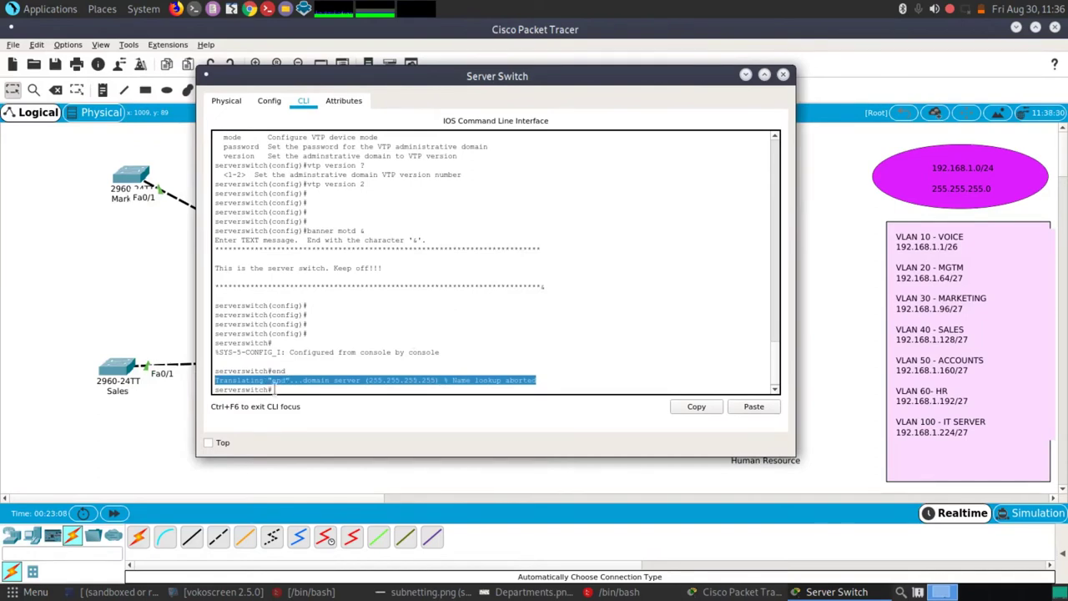
pyautogui.click(287, 389)
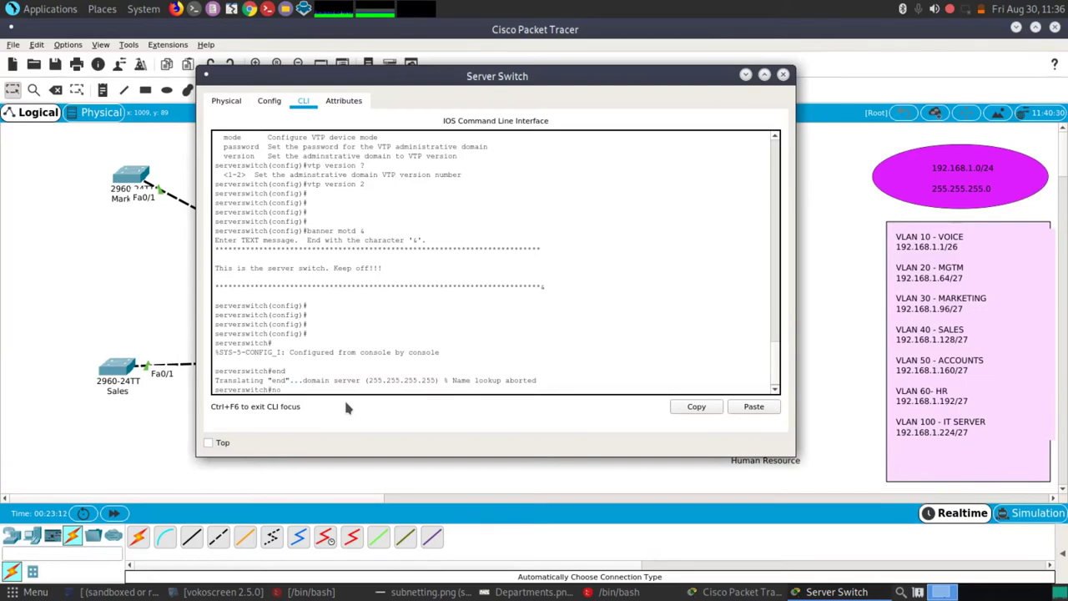
pyautogui.write('no ?')
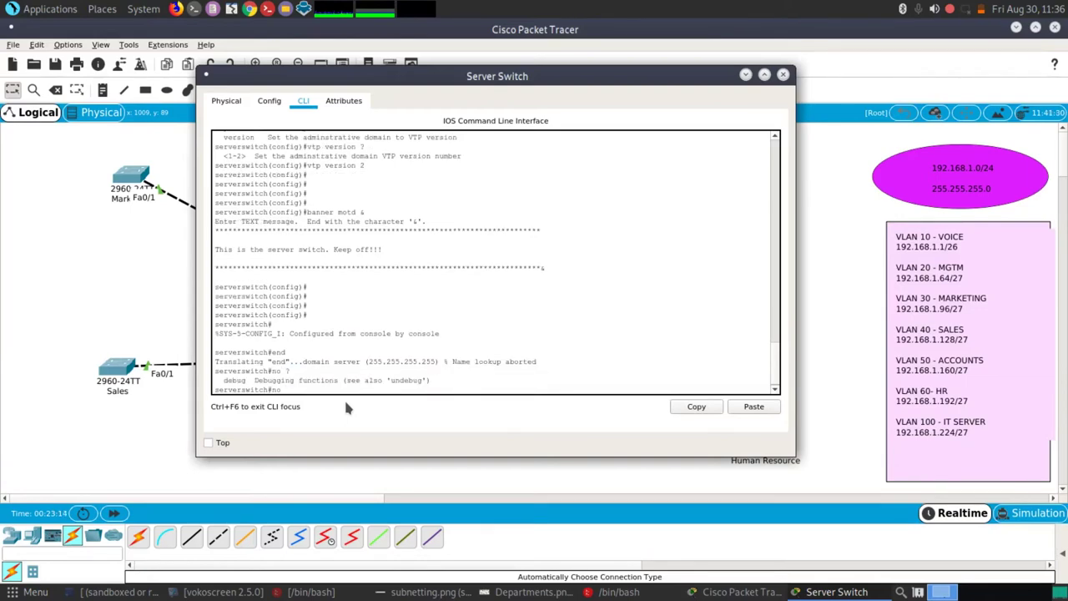
pyautogui.write('ip-domain ?')
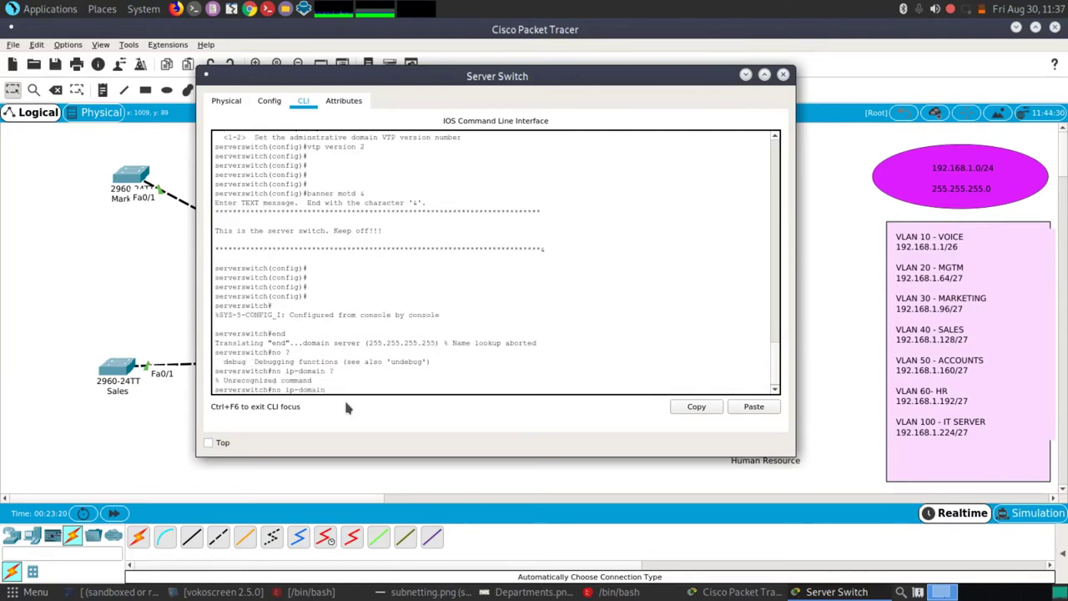
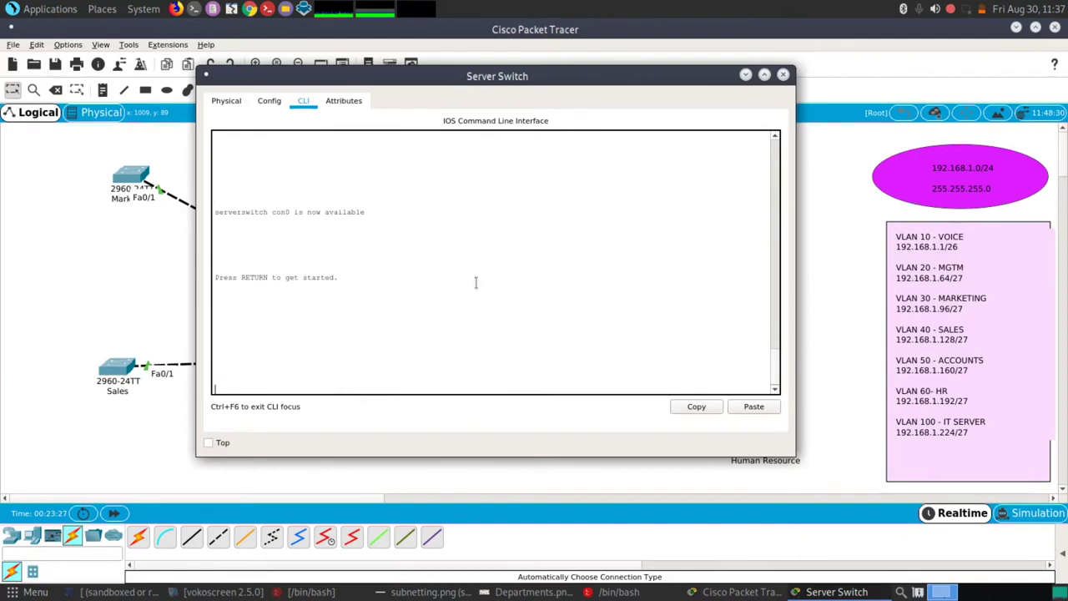
# Step: Move the Server Switch window aside and start a console session showing the Keep off banner
pyautogui.click(582, 257)
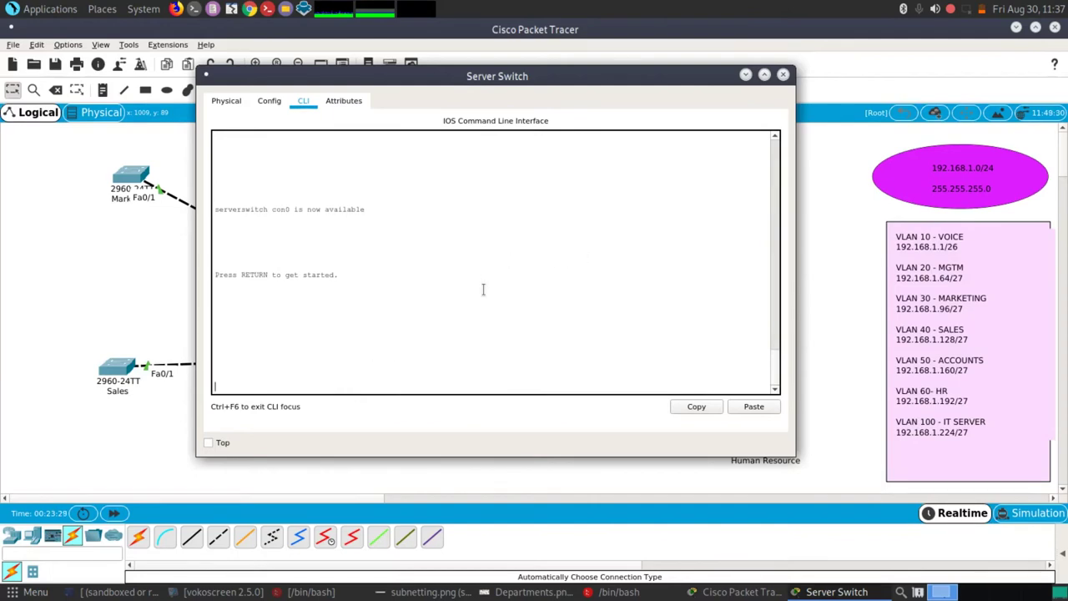
pyautogui.moveTo(456, 76); pyautogui.dragTo(509, 76)
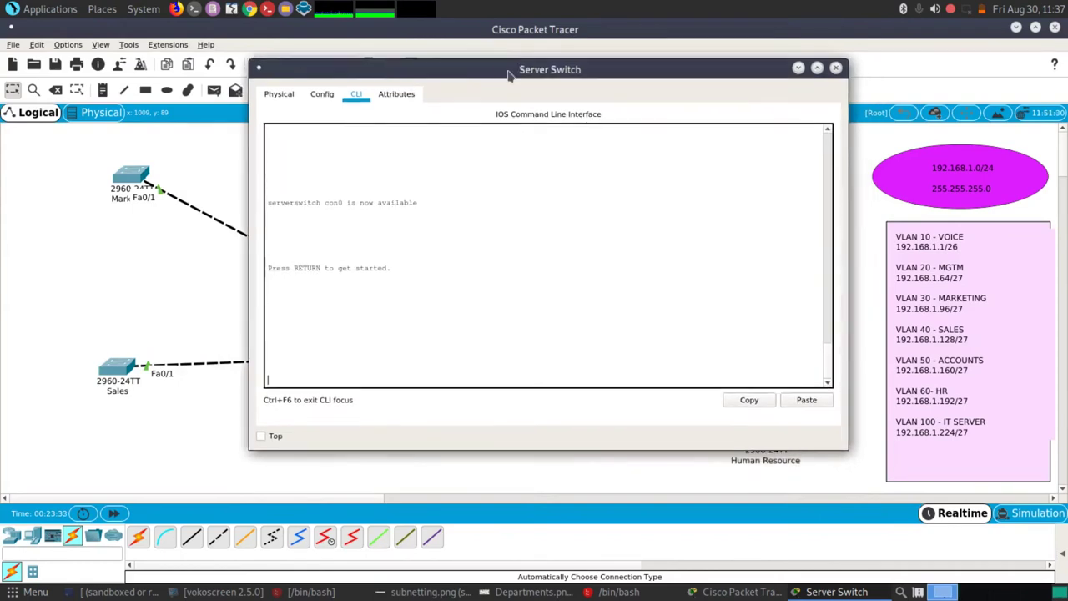
pyautogui.click(290, 368)
pyautogui.click(291, 375)
pyautogui.press('Return')
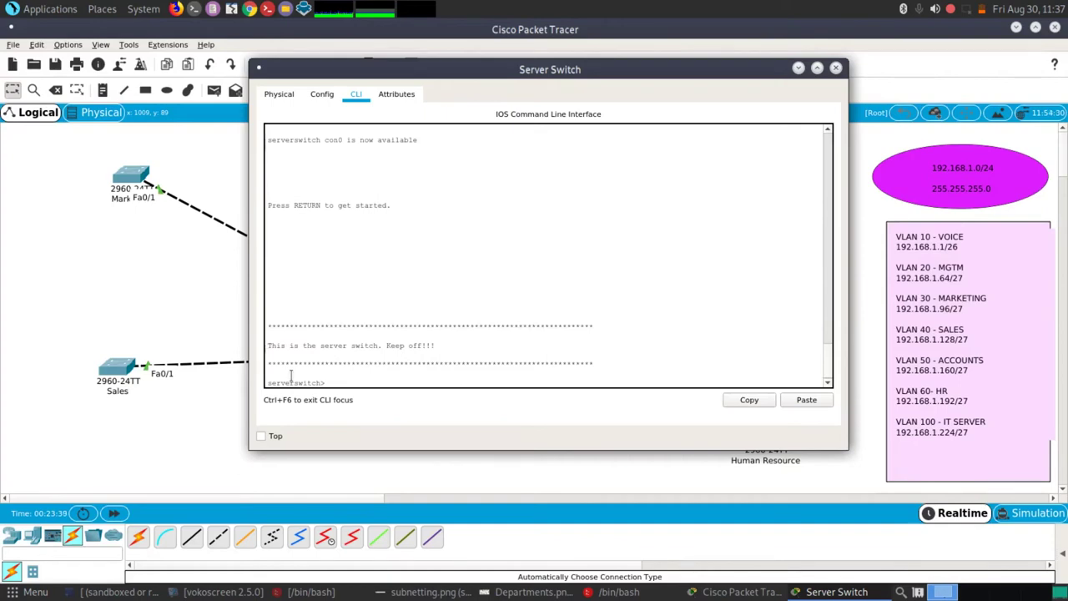
# Step: Highlight the banner message, then bring up the /bin/bash terminal with the task notes
pyautogui.click(593, 358)
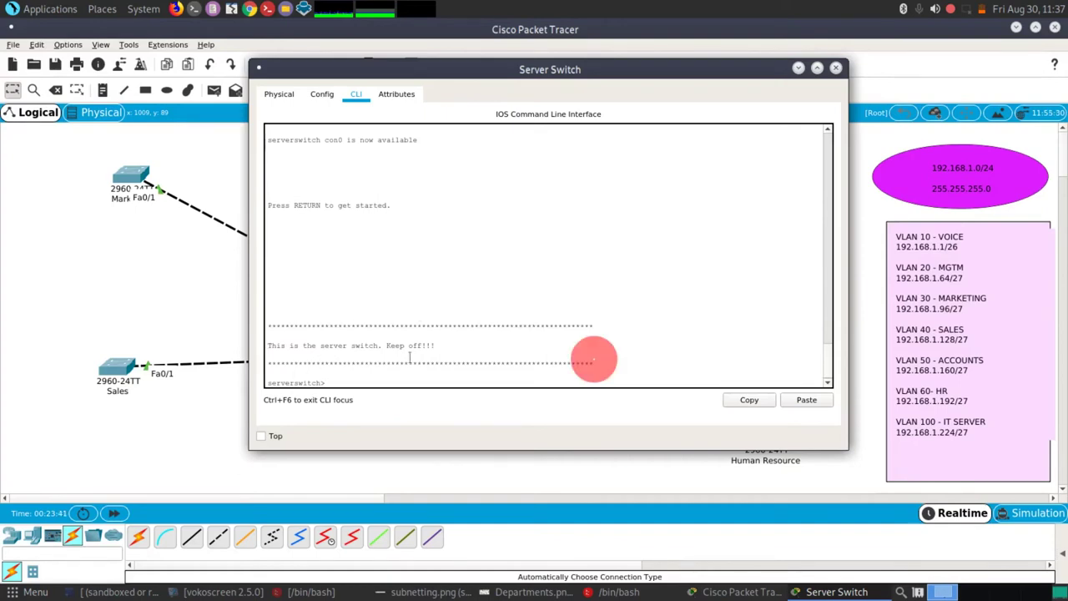
pyautogui.moveTo(266, 325)
pyautogui.mouseDown()
pyautogui.moveTo(498, 348)
pyautogui.moveTo(268, 346)
pyautogui.mouseUp()
pyautogui.click(466, 344)
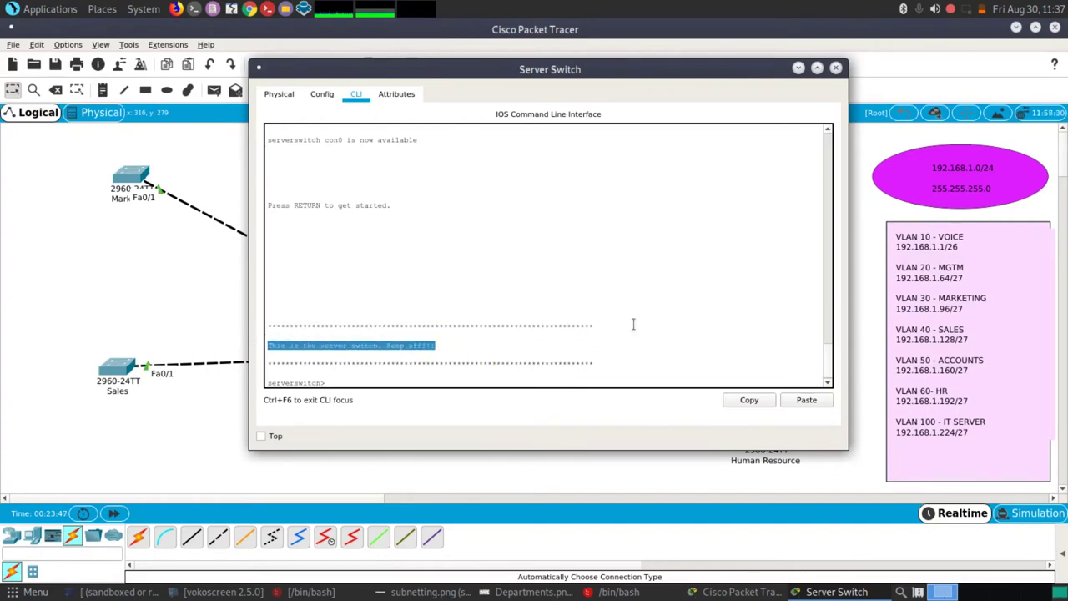
pyautogui.click(617, 592)
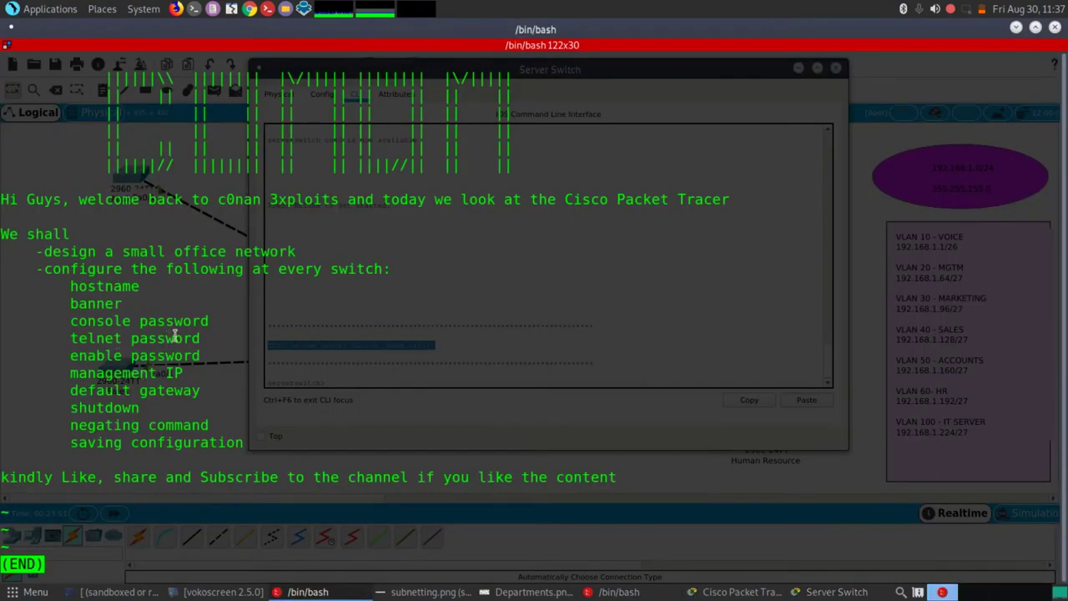
# Step: Mark 'console password' in the task list, minimize the terminal and return to the switch CLI
pyautogui.moveTo(209, 321); pyautogui.dragTo(75, 321)
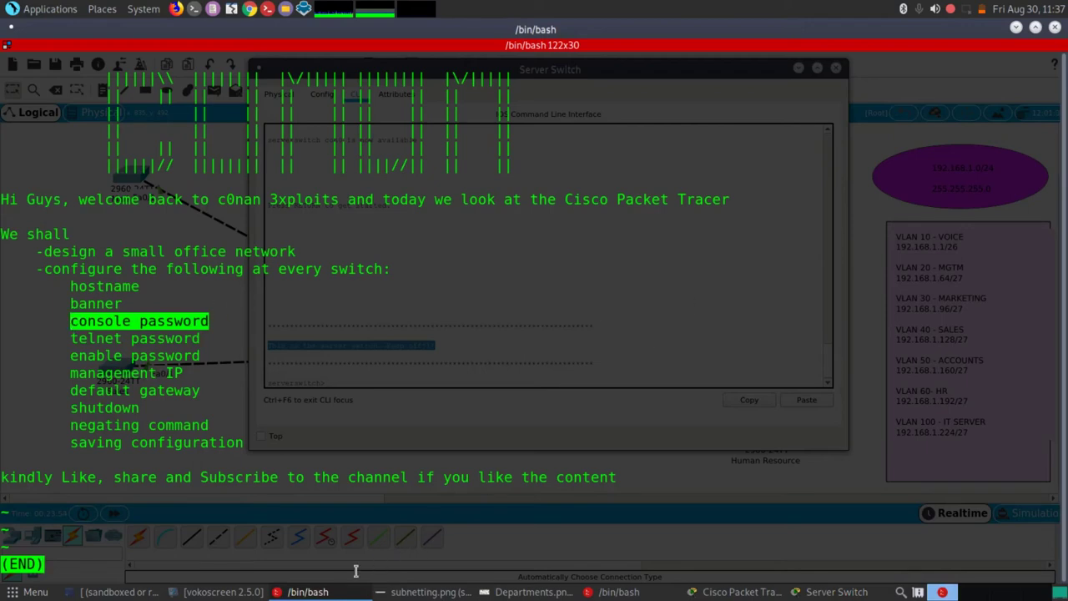
pyautogui.click(325, 590)
pyautogui.click(372, 384)
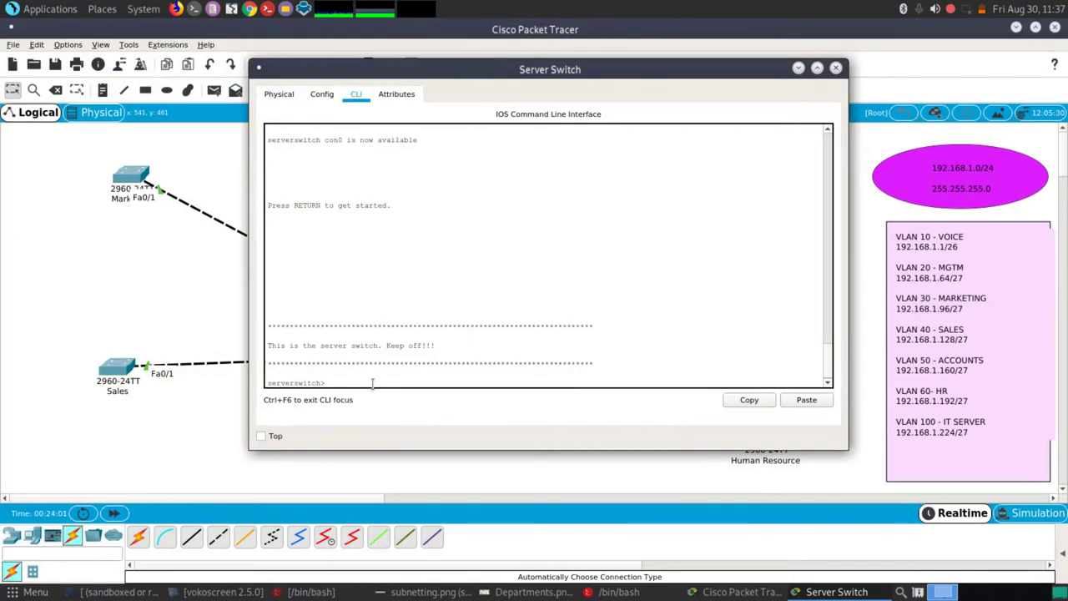
# Step: Enter privileged mode with en and page through the 'sho run' running configuration
pyautogui.write('en')
pyautogui.press('Return')
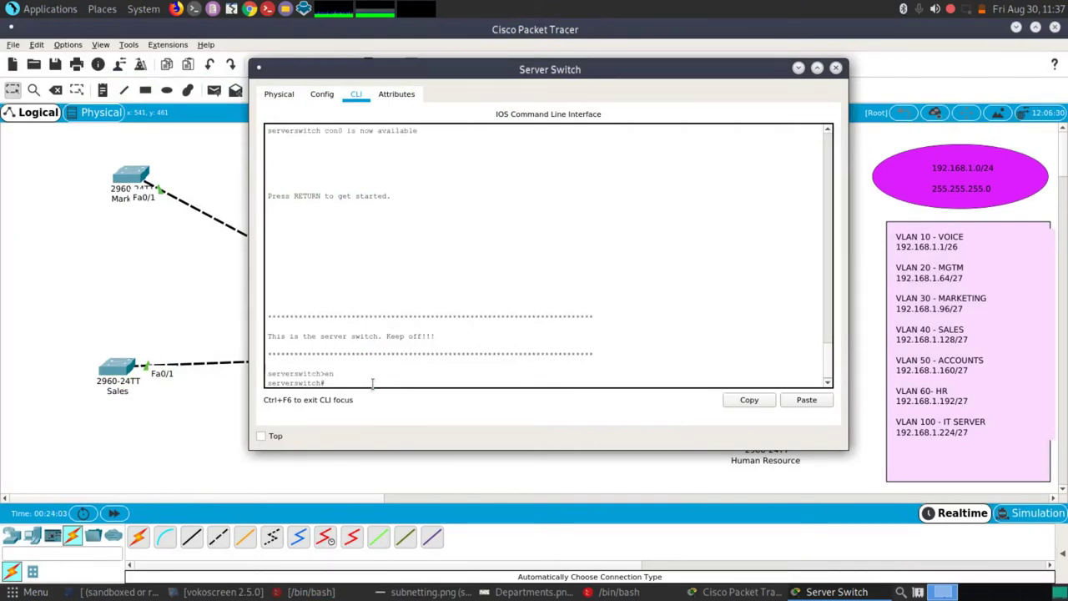
pyautogui.write('sho run ?')
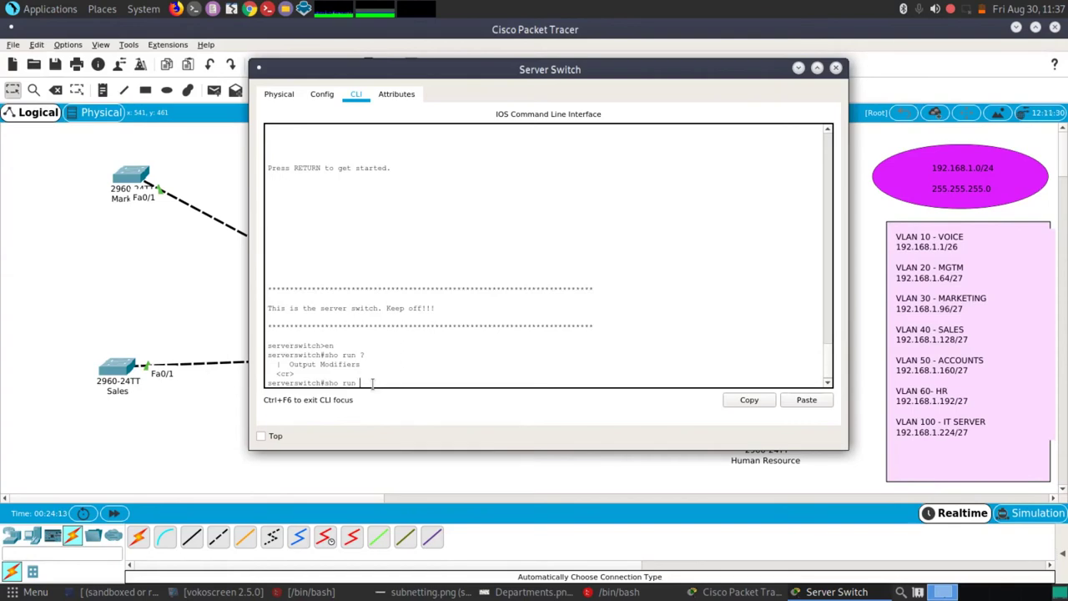
pyautogui.press('Return')
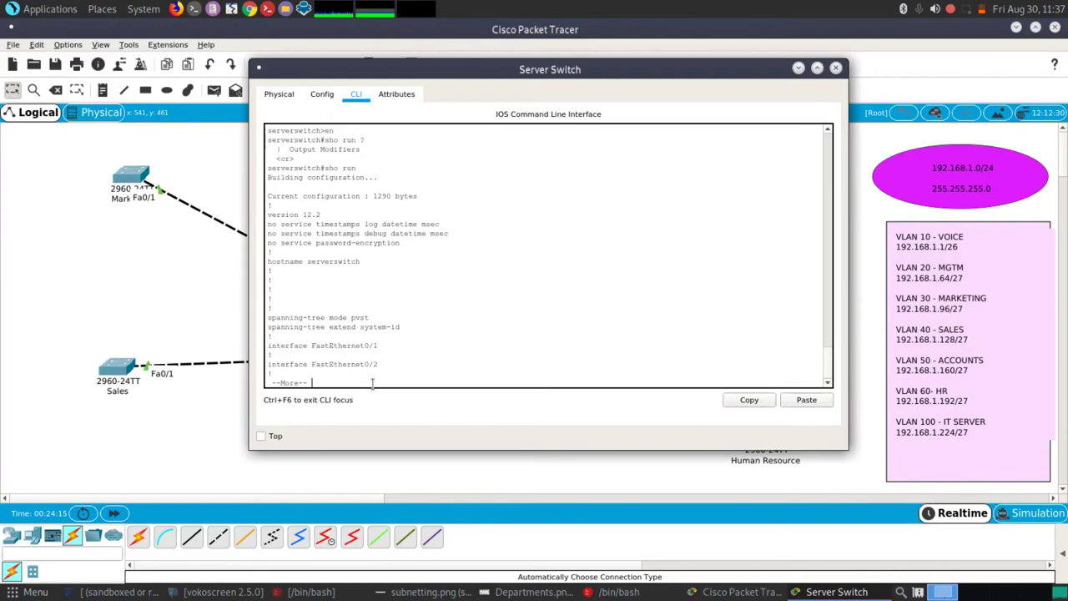
pyautogui.press('Return')
pyautogui.press('Return')
pyautogui.press('Return')
pyautogui.press('Return')
pyautogui.press('Return')
pyautogui.press('Return')
pyautogui.press('Return')
pyautogui.press('Return')
pyautogui.press('Return')
pyautogui.press('Return')
pyautogui.press('Return')
pyautogui.press('Return')
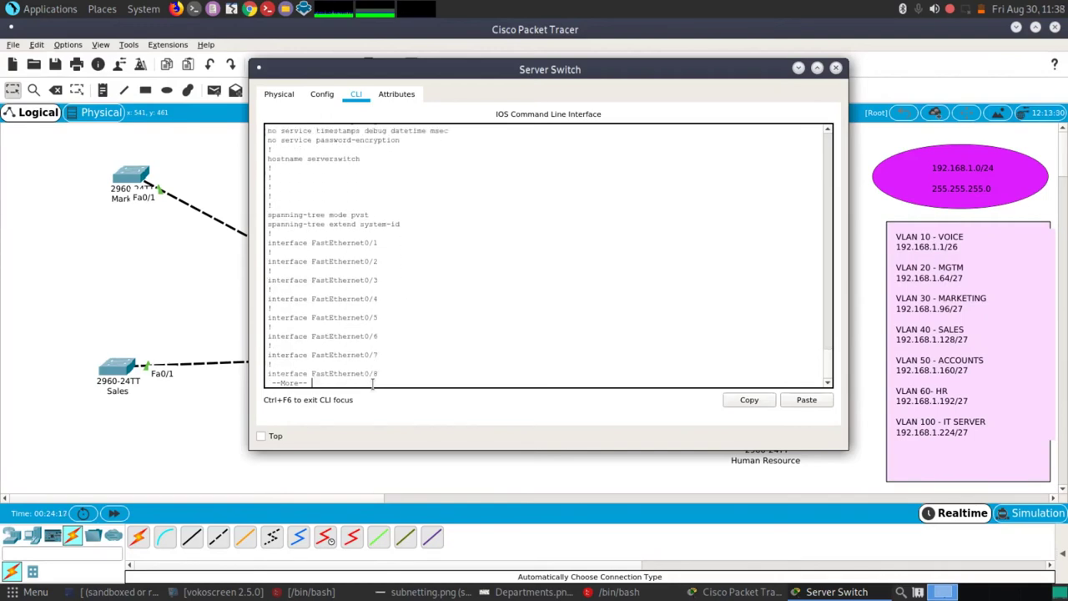
pyautogui.press('Return')
pyautogui.press('Return')
pyautogui.press('Return')
pyautogui.press('Return')
pyautogui.press('Return')
pyautogui.press('Return')
pyautogui.press('Return')
pyautogui.press('Return')
pyautogui.press('Return')
pyautogui.press('Return')
pyautogui.press('Return')
pyautogui.press('Return')
pyautogui.press('Return')
pyautogui.press('Return')
pyautogui.press('Return')
pyautogui.press('Return')
pyautogui.press('Return')
pyautogui.press('Return')
pyautogui.press('Return')
pyautogui.press('Return')
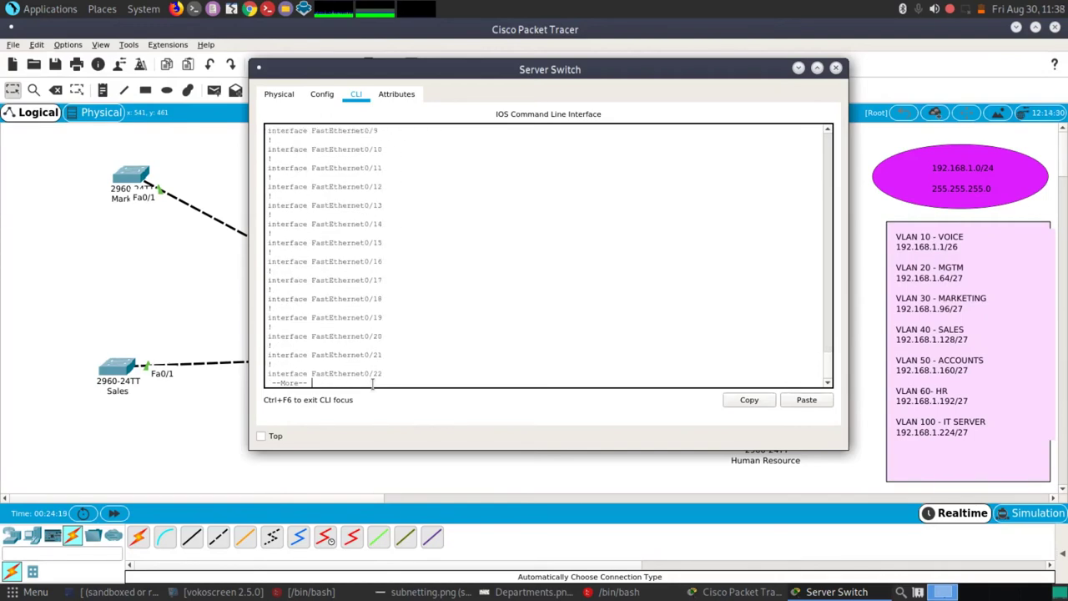
pyautogui.press('Return')
pyautogui.press('Return')
pyautogui.press('Return')
pyautogui.press('Return')
pyautogui.press('Return')
pyautogui.press('Return')
pyautogui.press('Return')
pyautogui.press('Return')
pyautogui.press('Return')
pyautogui.press('Return')
pyautogui.press('Return')
pyautogui.press('Return')
pyautogui.press('Return')
pyautogui.press('Return')
pyautogui.press('Return')
pyautogui.press('Return')
pyautogui.press('Return')
pyautogui.press('Return')
pyautogui.press('Return')
pyautogui.press('Return')
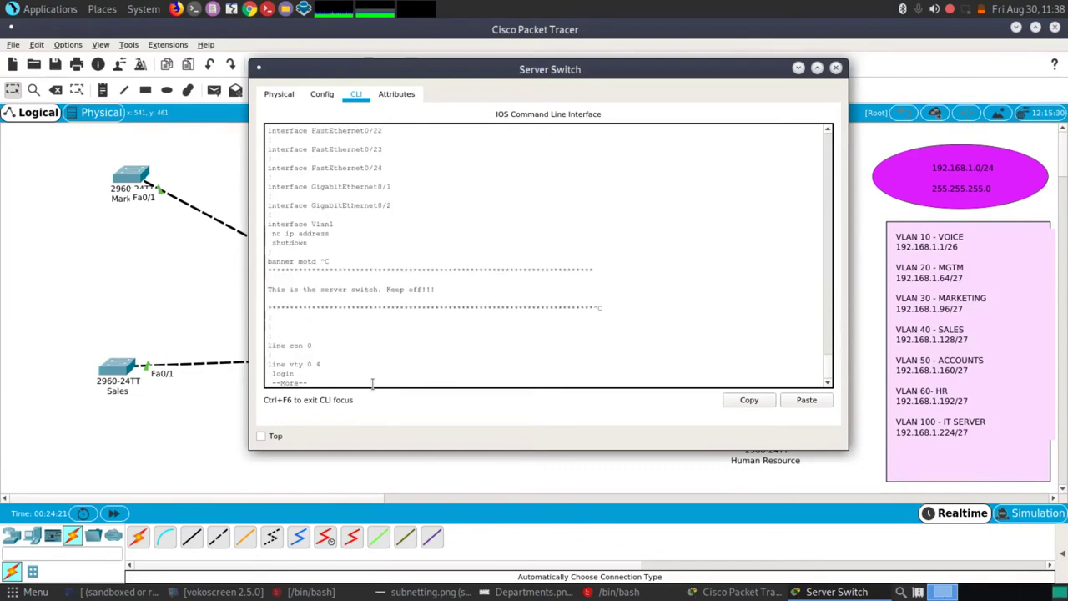
# Step: Highlight the password-less line con 0 and vty line entries at the end of the configuration
pyautogui.click(307, 346)
pyautogui.moveTo(307, 346); pyautogui.dragTo(268, 345)
pyautogui.press('Return')
pyautogui.press('Return')
pyautogui.press('Return')
pyautogui.press('Return')
pyautogui.press('Return')
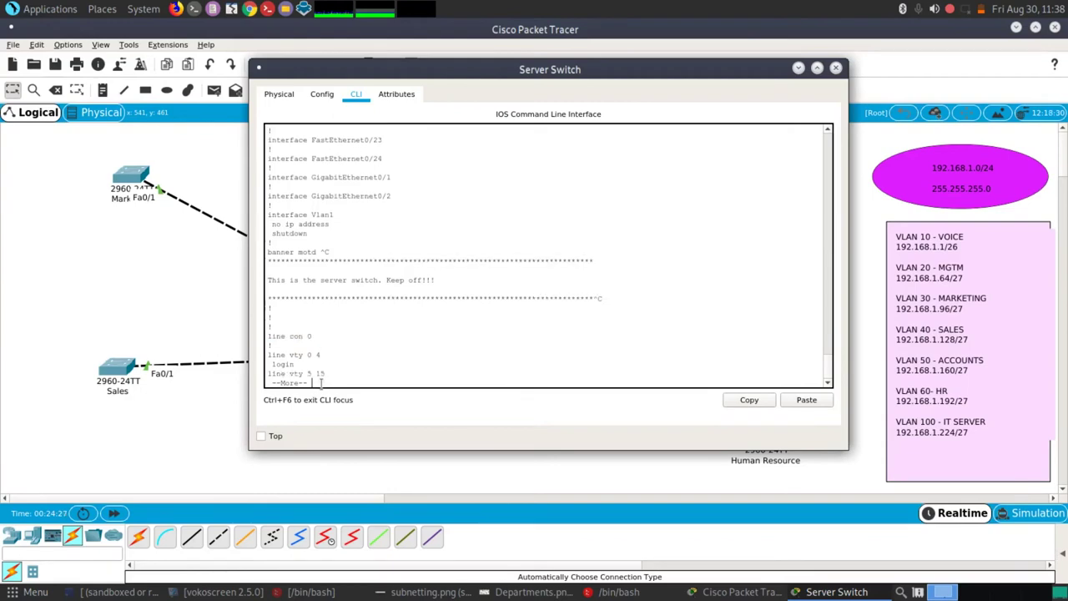
pyautogui.press('Return')
pyautogui.press('Return')
pyautogui.press('Return')
pyautogui.press('Return')
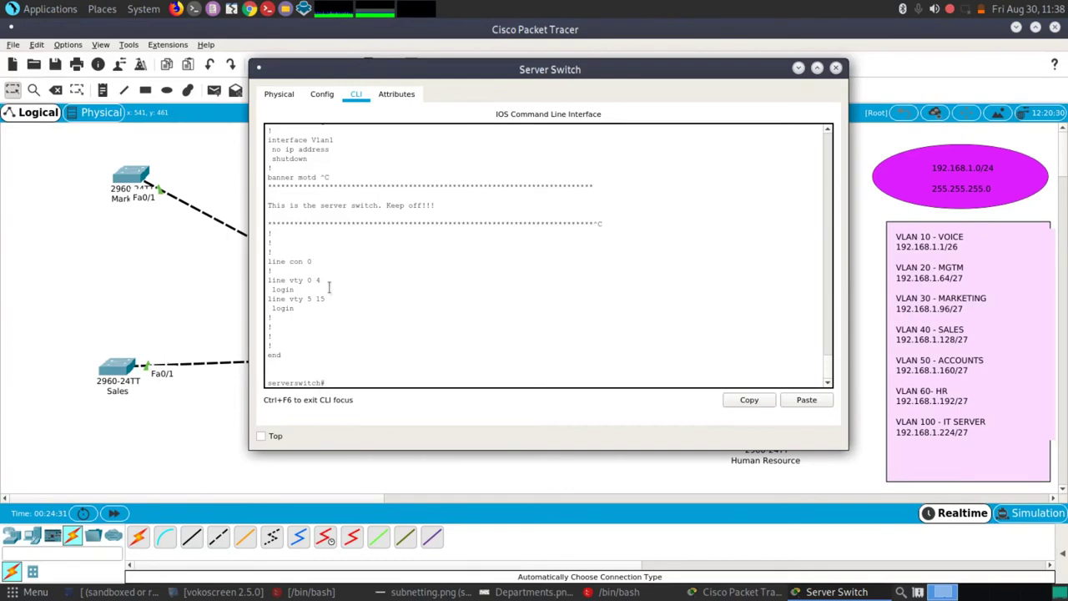
pyautogui.moveTo(316, 281); pyautogui.dragTo(268, 299)
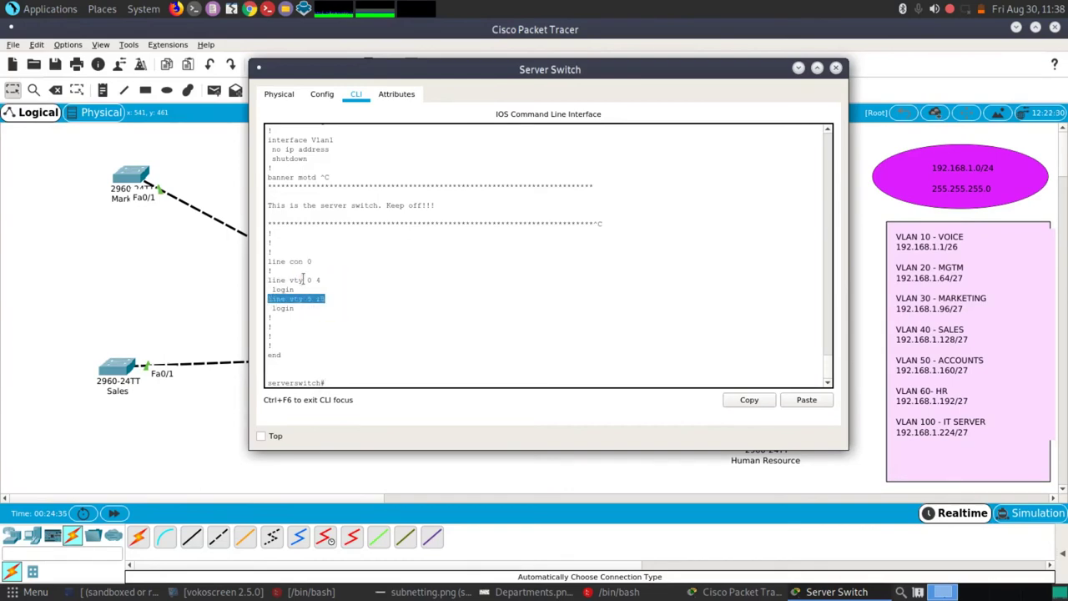
pyautogui.moveTo(312, 262); pyautogui.dragTo(298, 299)
pyautogui.click(342, 376)
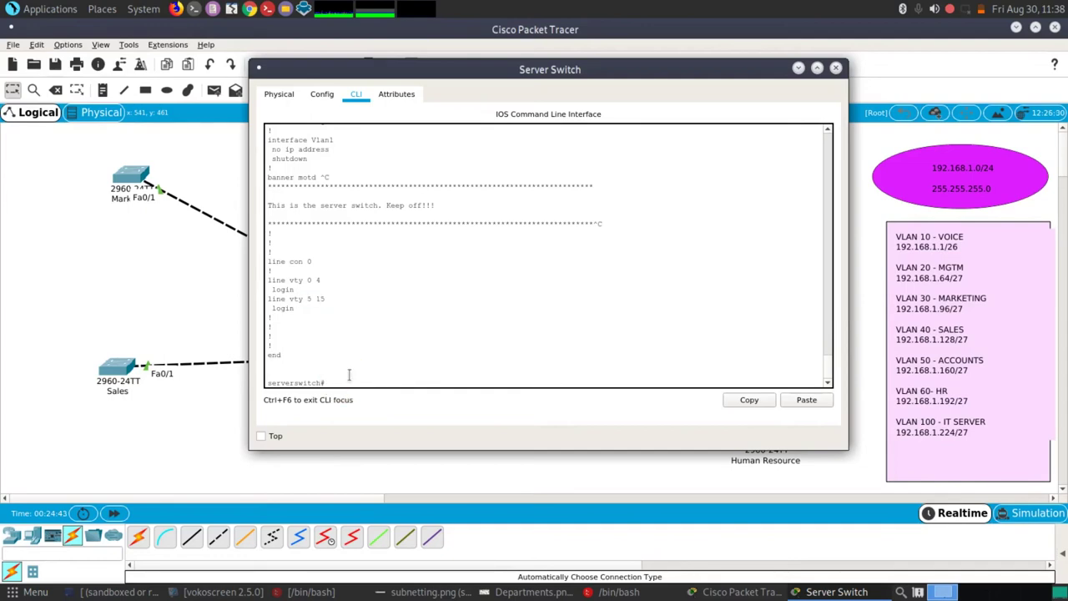
# Step: Under conf t and line con 0, check the ? help and set a console line password
pyautogui.write('conf t')
pyautogui.press('Return')
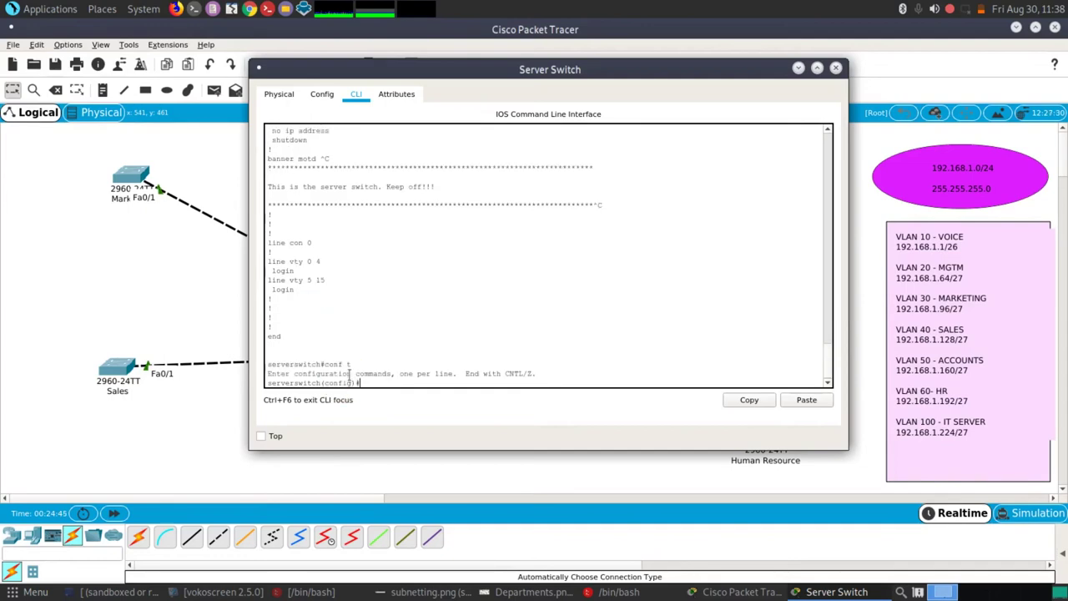
pyautogui.write('line con 0')
pyautogui.press('Return')
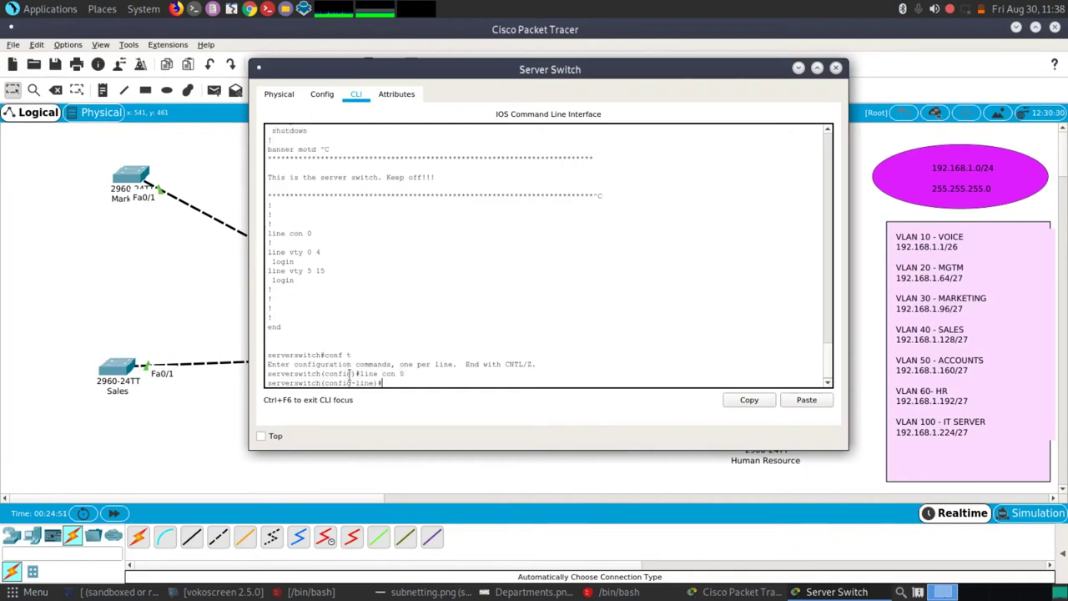
pyautogui.write('?')
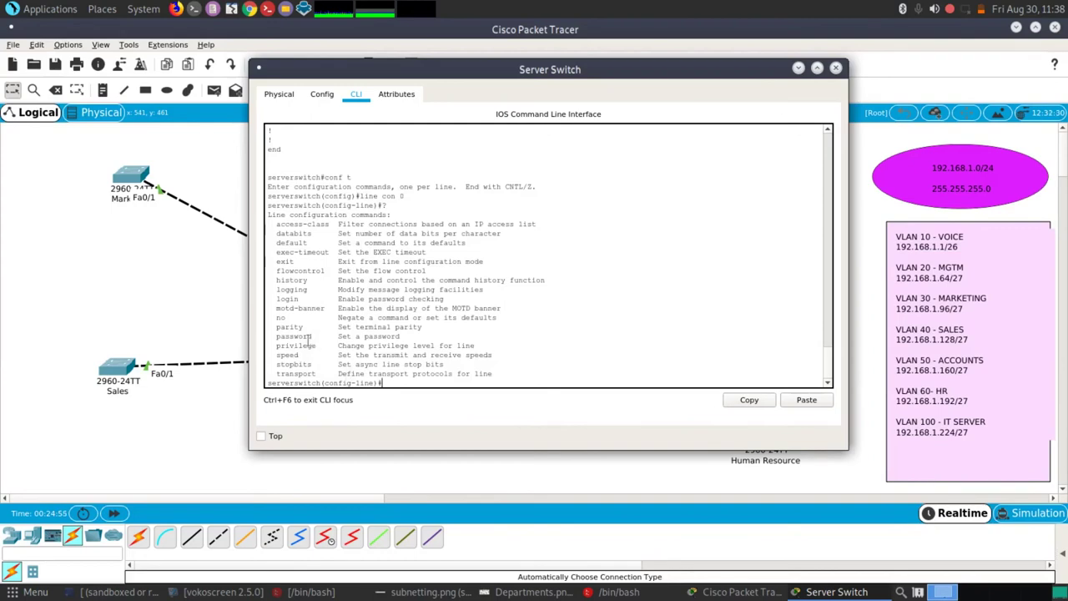
pyautogui.moveTo(277, 336); pyautogui.dragTo(314, 335)
pyautogui.click(385, 383)
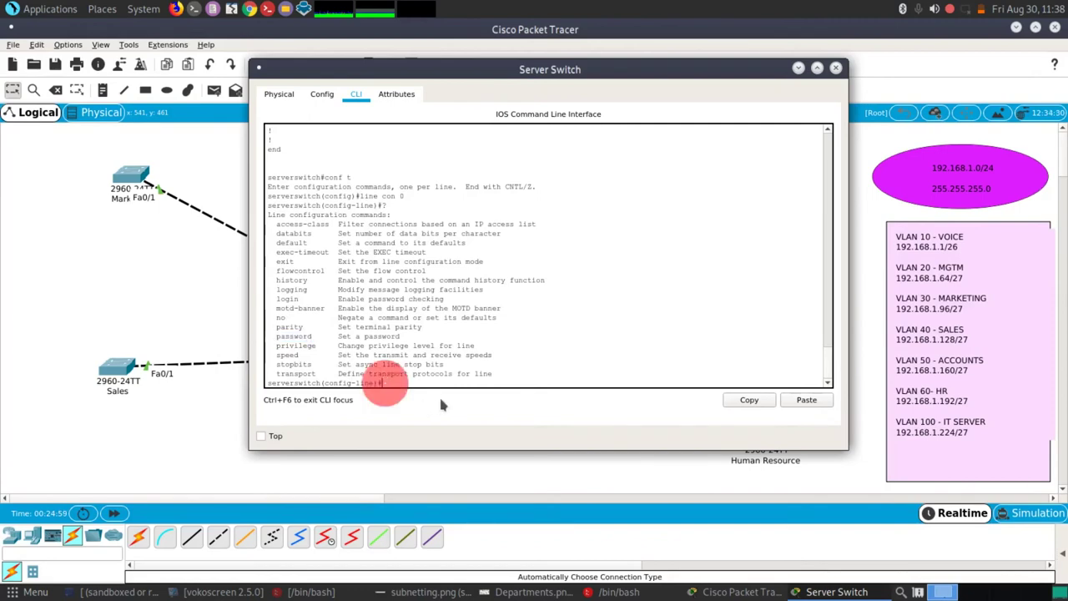
pyautogui.write('password')
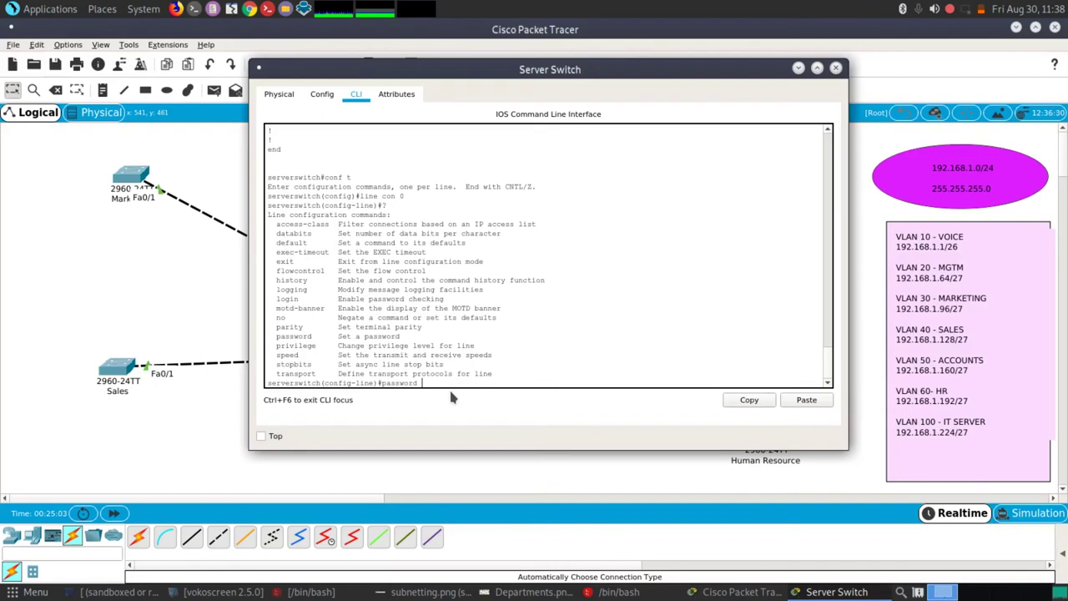
pyautogui.write(' conan')
pyautogui.press('Return')
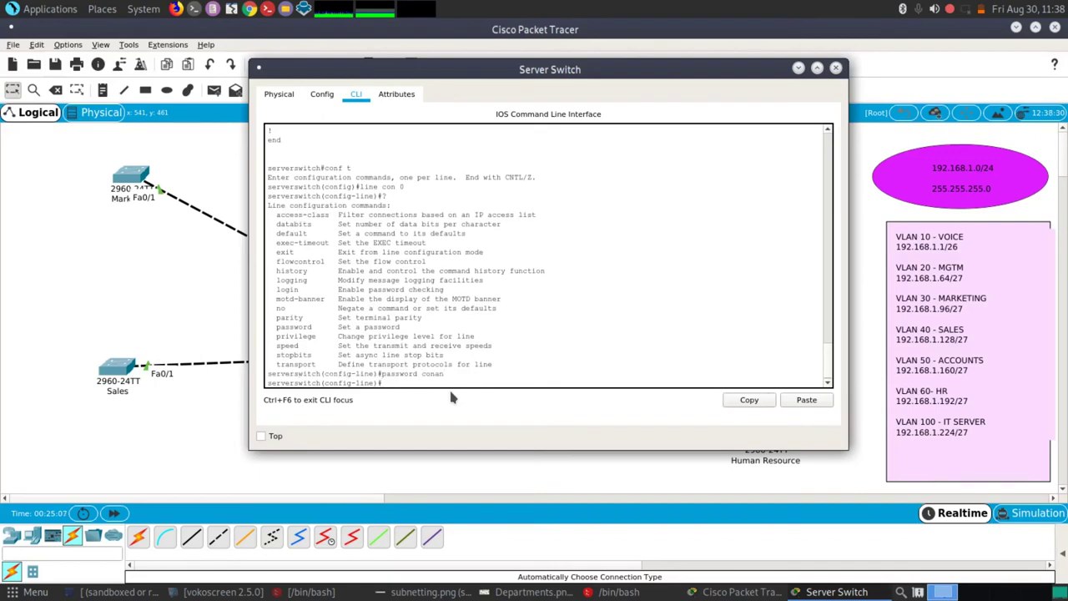
# Step: Leave configuration mode with Ctrl+Z and exit the console session
pyautogui.hotkey('ctrl', 'z')
pyautogui.press('Return')
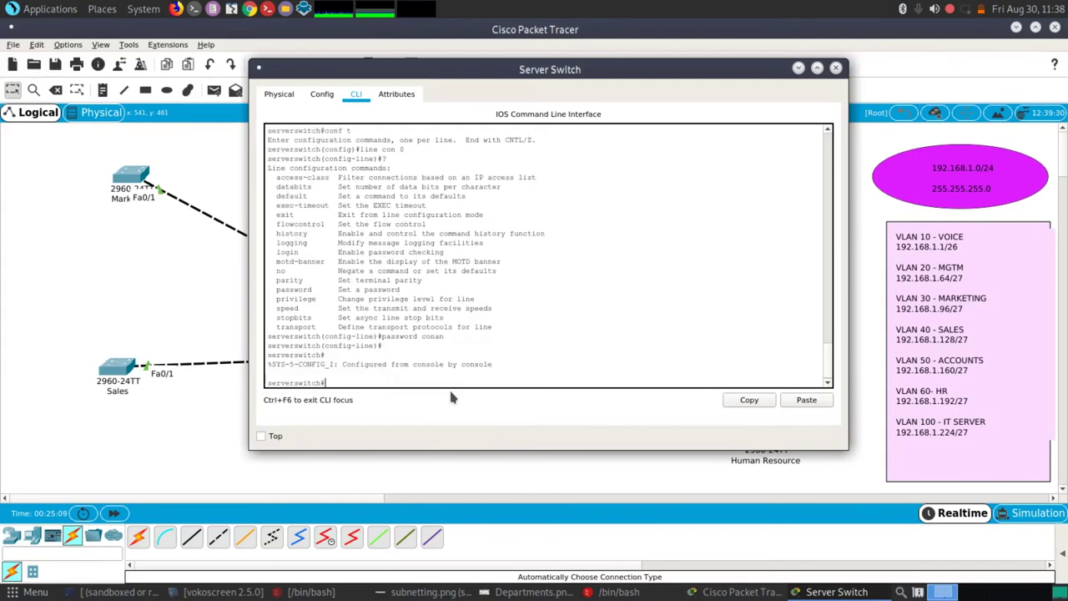
pyautogui.write('exit')
pyautogui.press('Return')
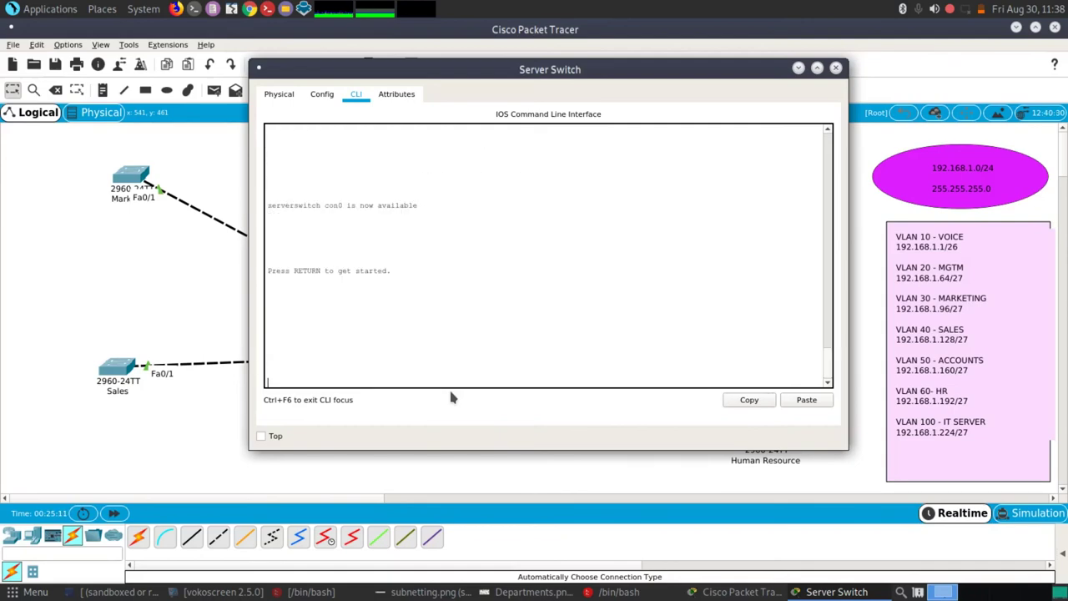
# Step: Start a new console session past the banner and enter privileged mode with en
pyautogui.press('Return')
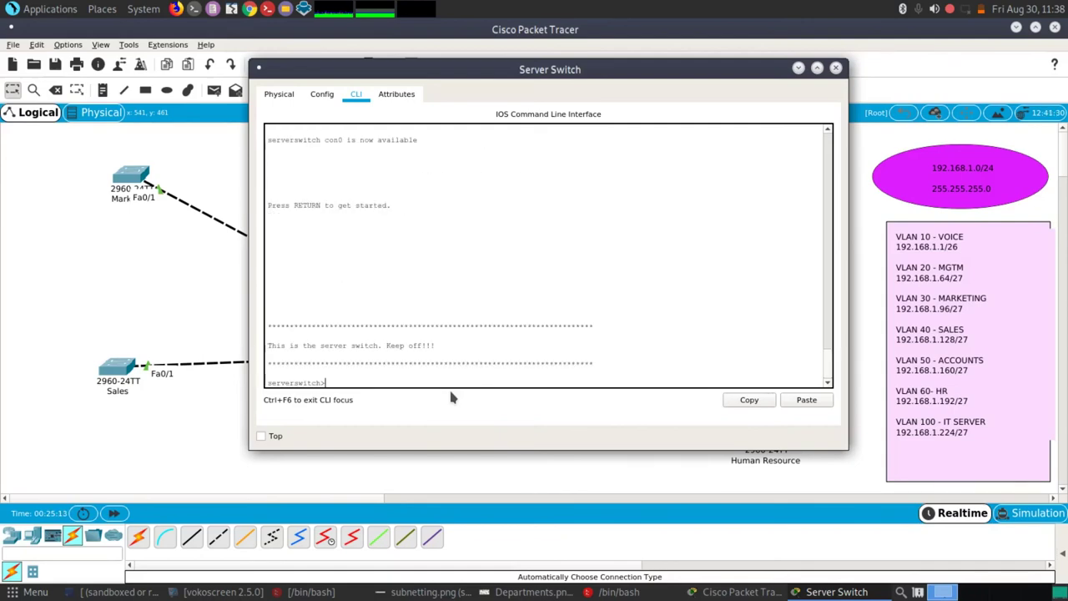
pyautogui.moveTo(608, 363); pyautogui.dragTo(268, 317)
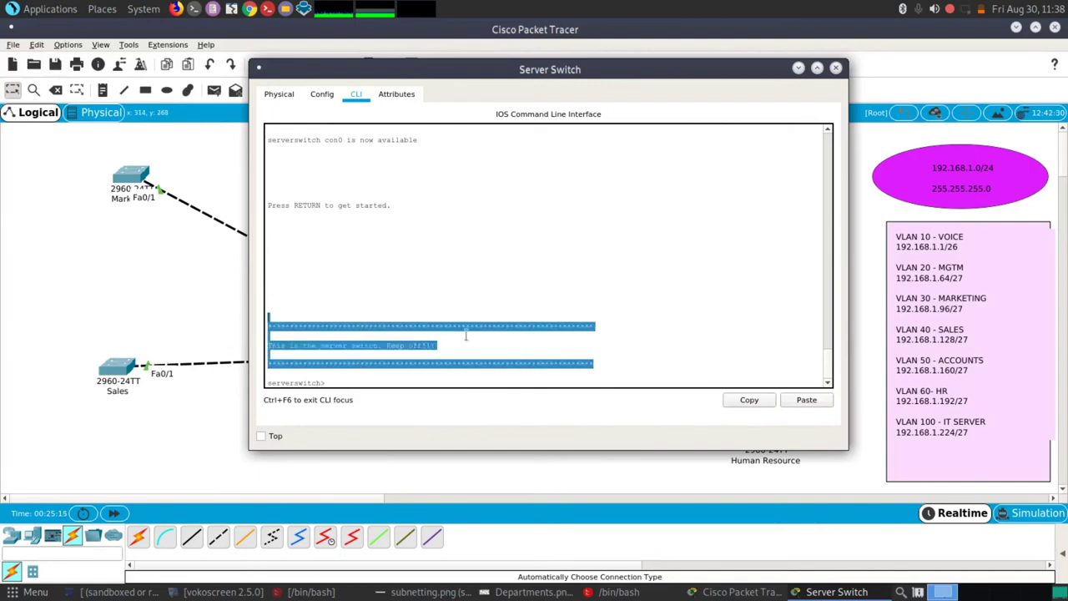
pyautogui.click(531, 335)
pyautogui.click(342, 384)
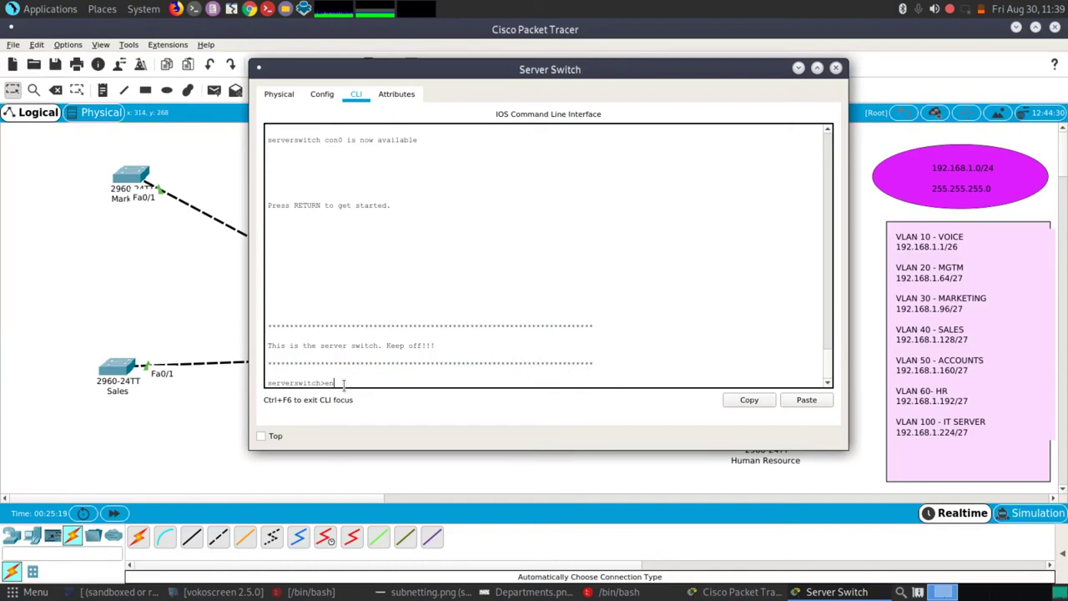
pyautogui.write('en')
pyautogui.press('Return')
# Step: Enable password checking with the login command under conf t, line con 0
pyautogui.write('conf')
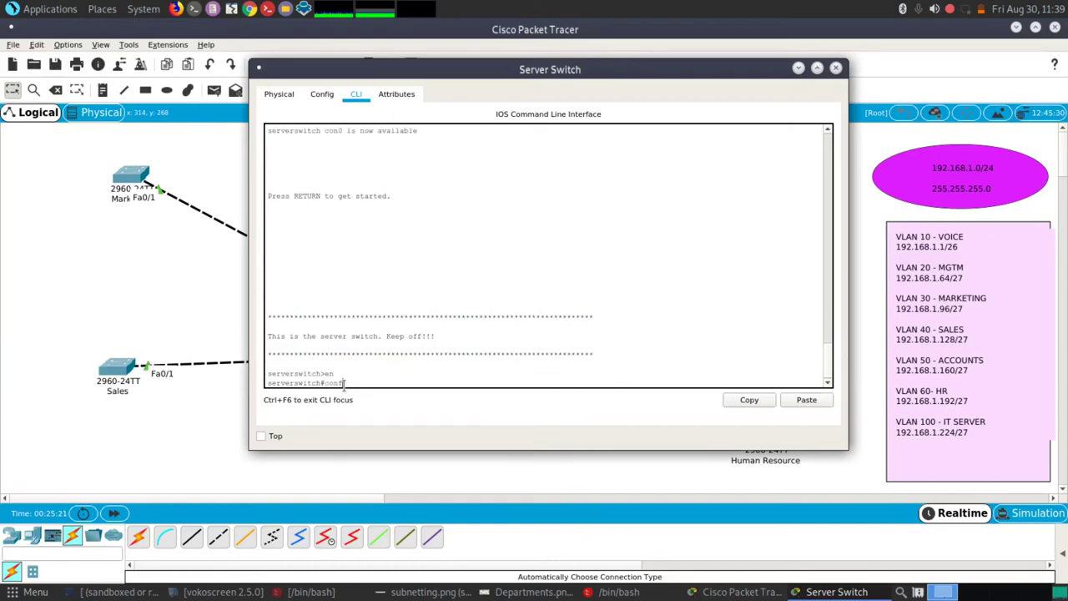
pyautogui.write(' t')
pyautogui.press('Return')
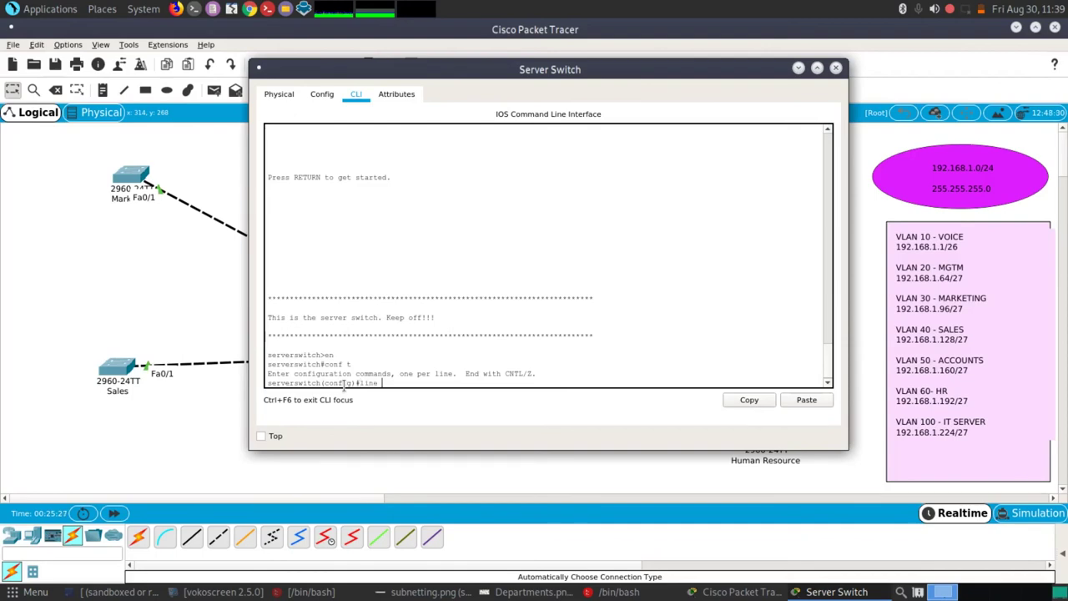
pyautogui.press('Return')
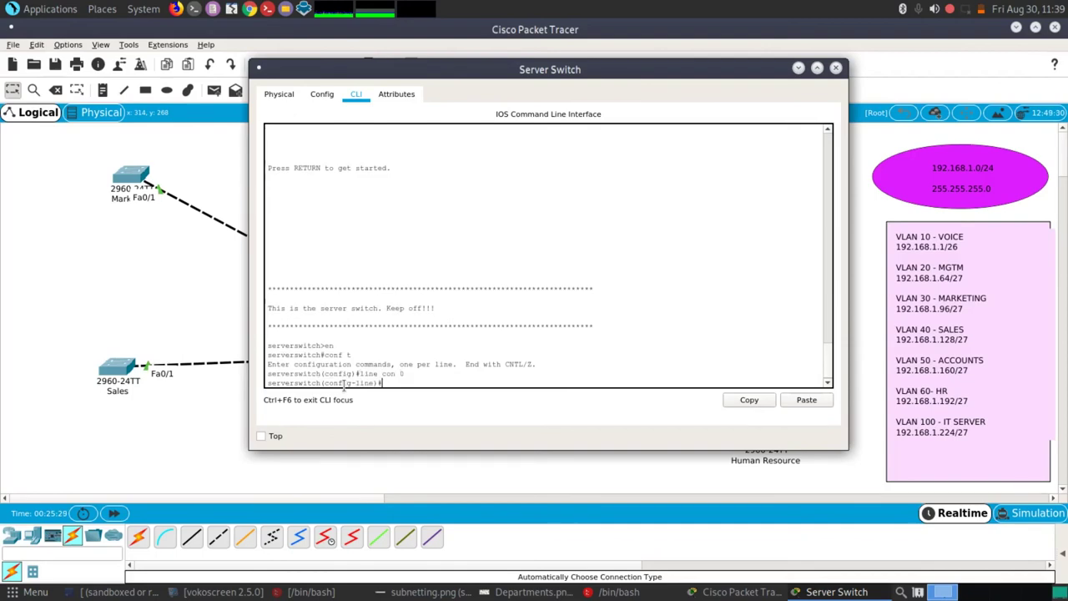
pyautogui.write('login')
pyautogui.press('Return')
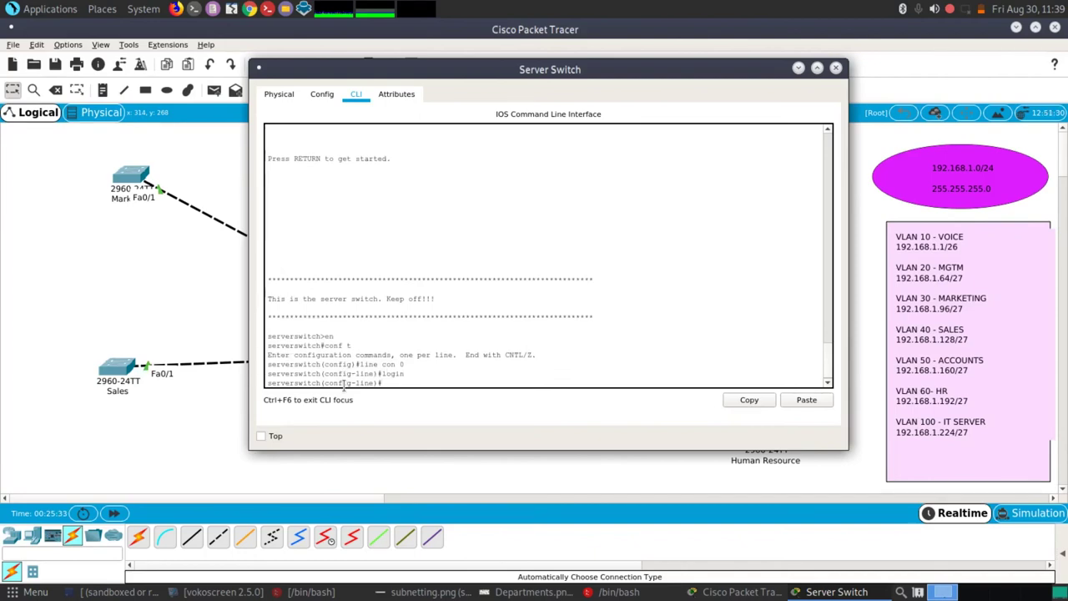
pyautogui.doubleClick(401, 374)
pyautogui.click(407, 376)
pyautogui.click(398, 384)
# Step: Leave configuration mode with Ctrl+Z and exit, bringing up the Password: prompt
pyautogui.hotkey('ctrl', 'z')
pyautogui.press('Return')
pyautogui.write('exit')
pyautogui.press('Return')
pyautogui.press('Return')
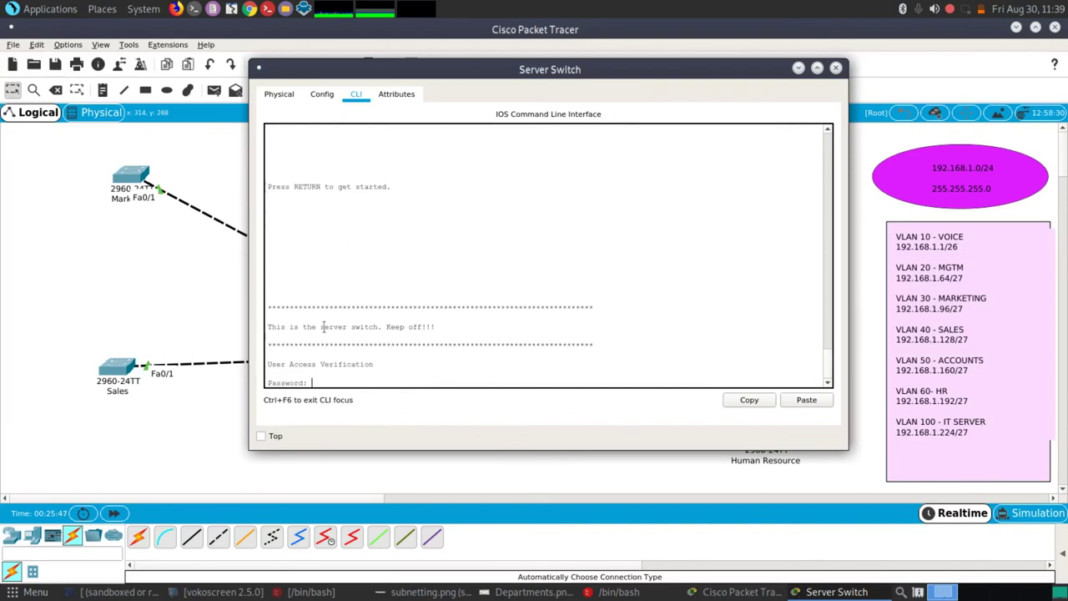
# Step: Enter the console password at the Password: prompt to reach serverswitch>, then begin typing en
pyautogui.moveTo(598, 340); pyautogui.dragTo(435, 302)
pyautogui.click(449, 324)
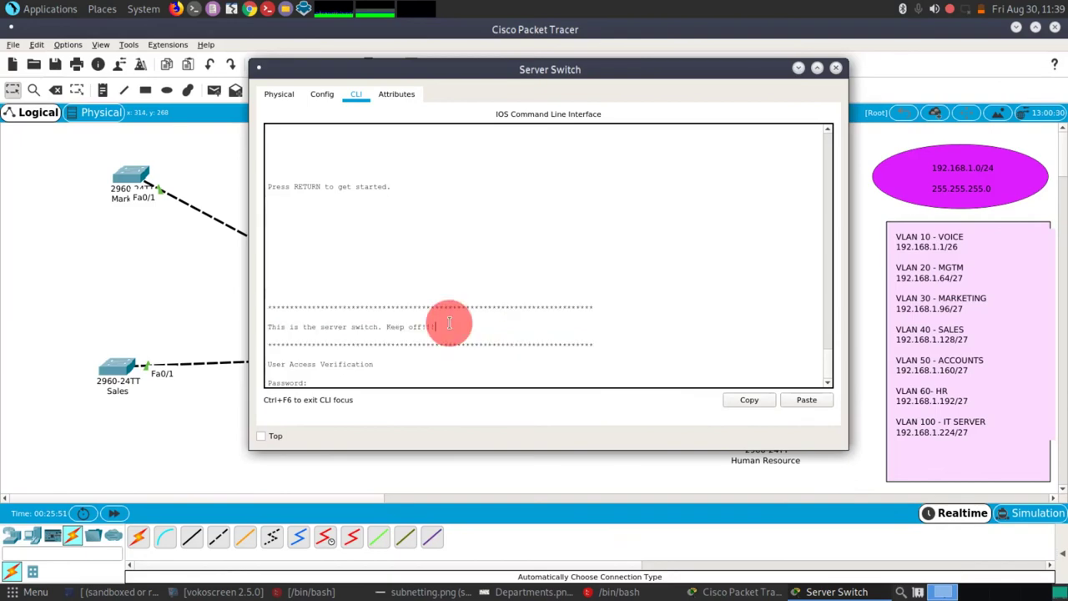
pyautogui.click(315, 372)
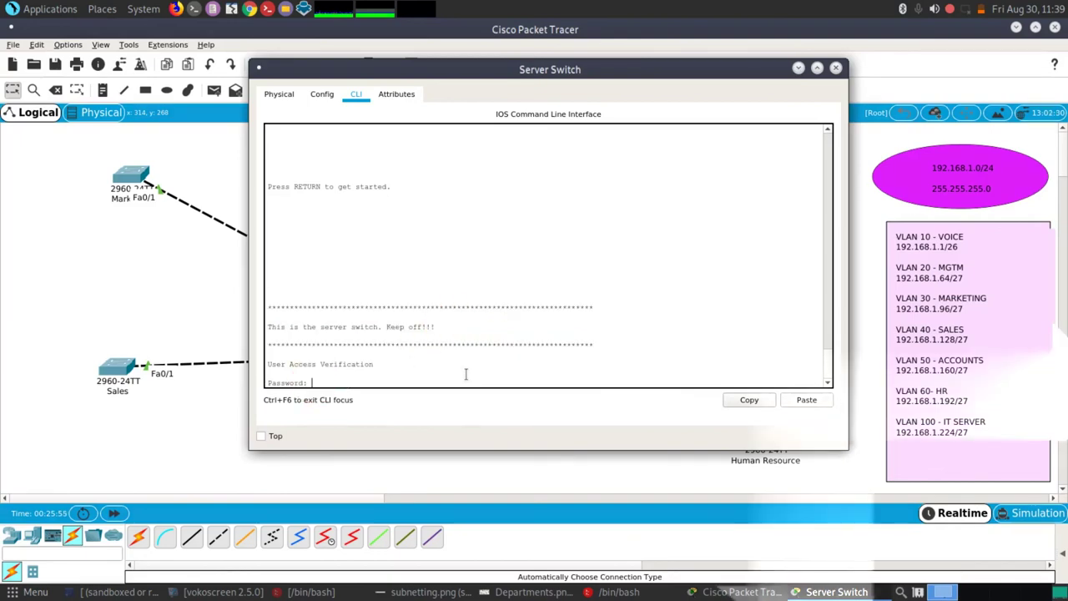
pyautogui.write('cisco')
pyautogui.press('Return')
pyautogui.write('en')
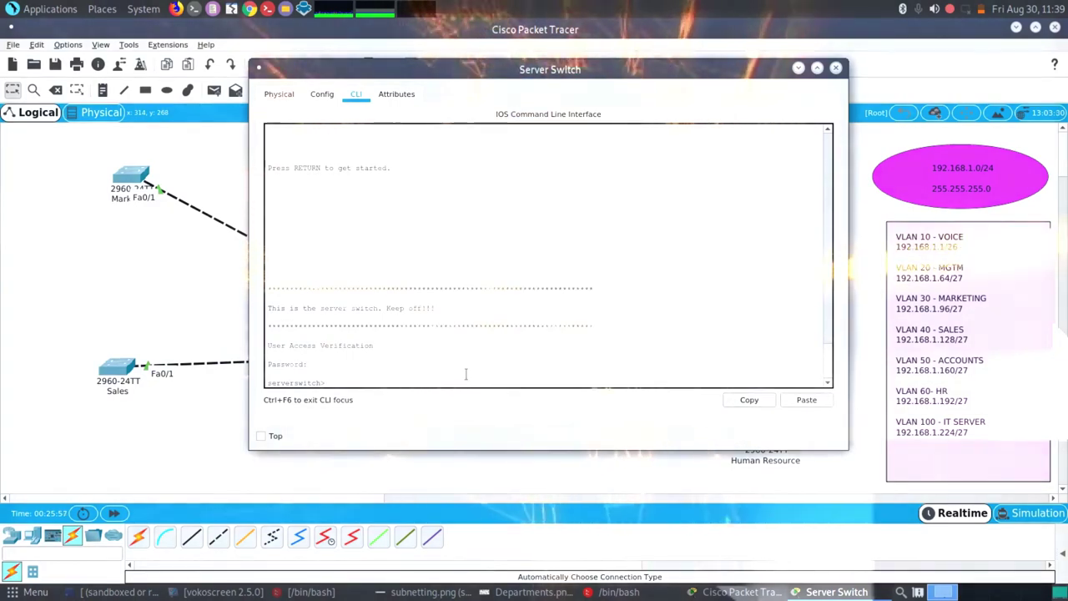